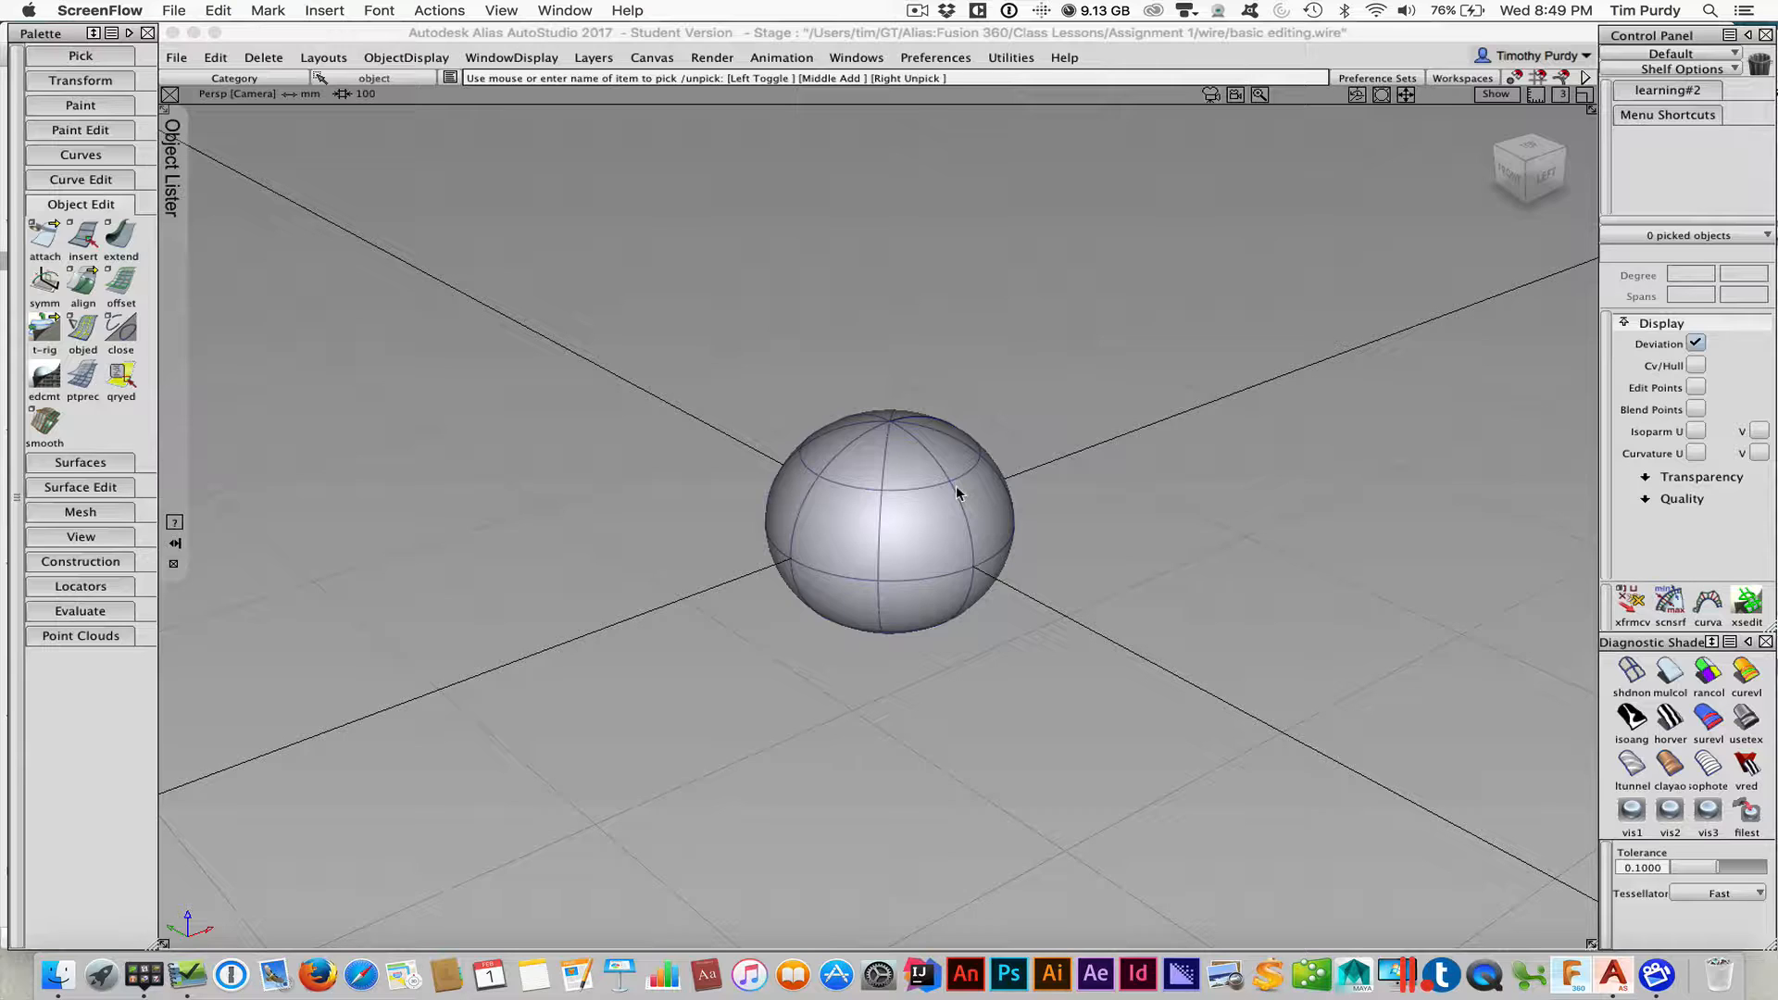
# Pick the sphere as an object and turn on its CV/Hull display
pyautogui.click(1013, 292)
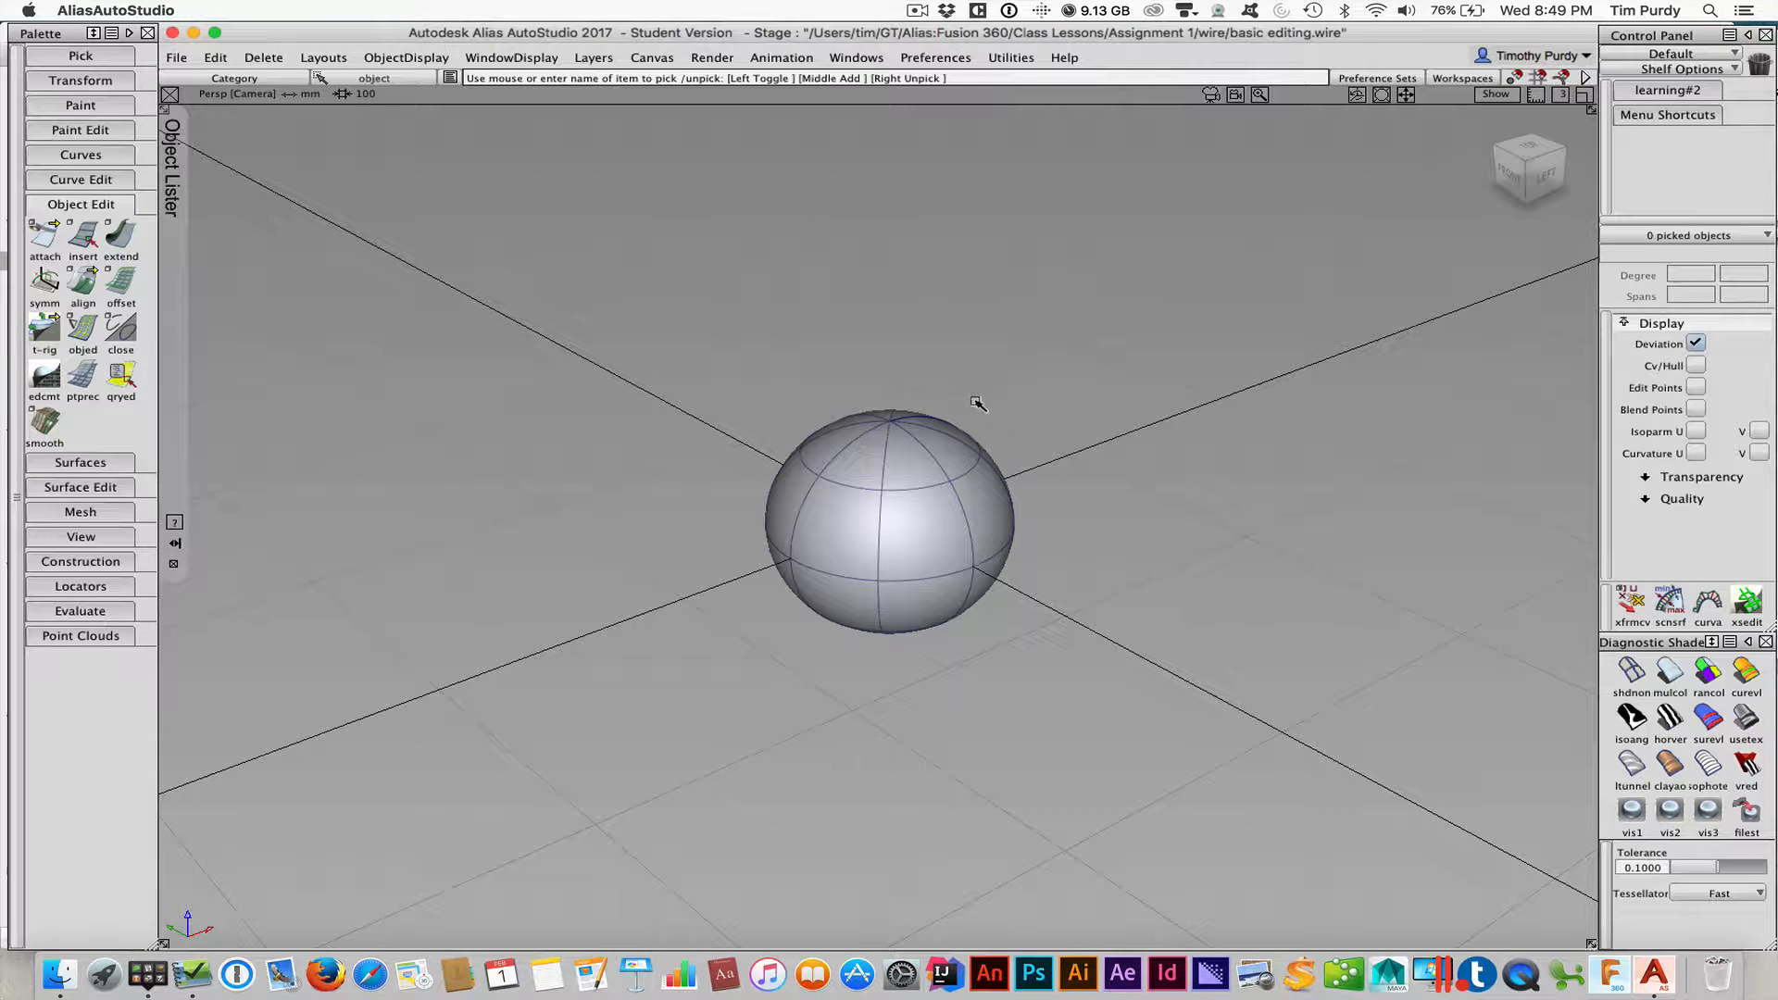
pyautogui.keyDown('ctrl'); pyautogui.keyDown('shift'); pyautogui.moveTo(975, 405); pyautogui.dragTo(974, 435); pyautogui.keyUp('shift'); pyautogui.keyUp('ctrl')
pyautogui.click(966, 436)
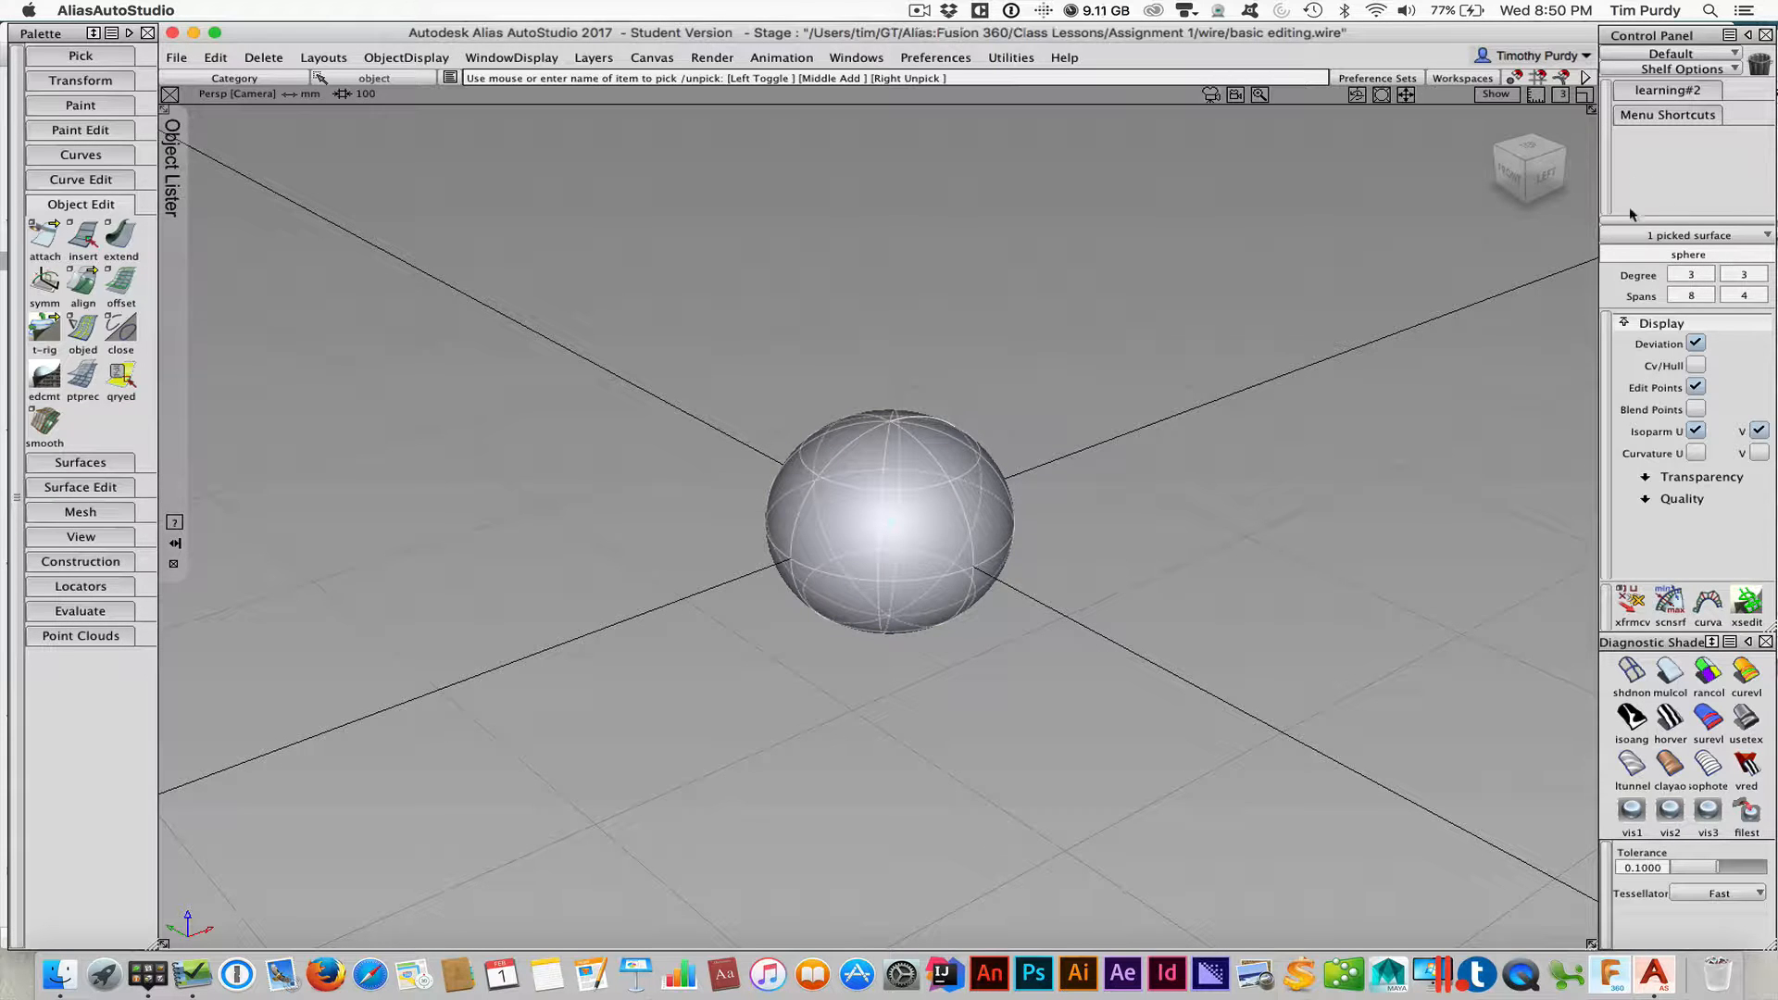
pyautogui.click(1695, 366)
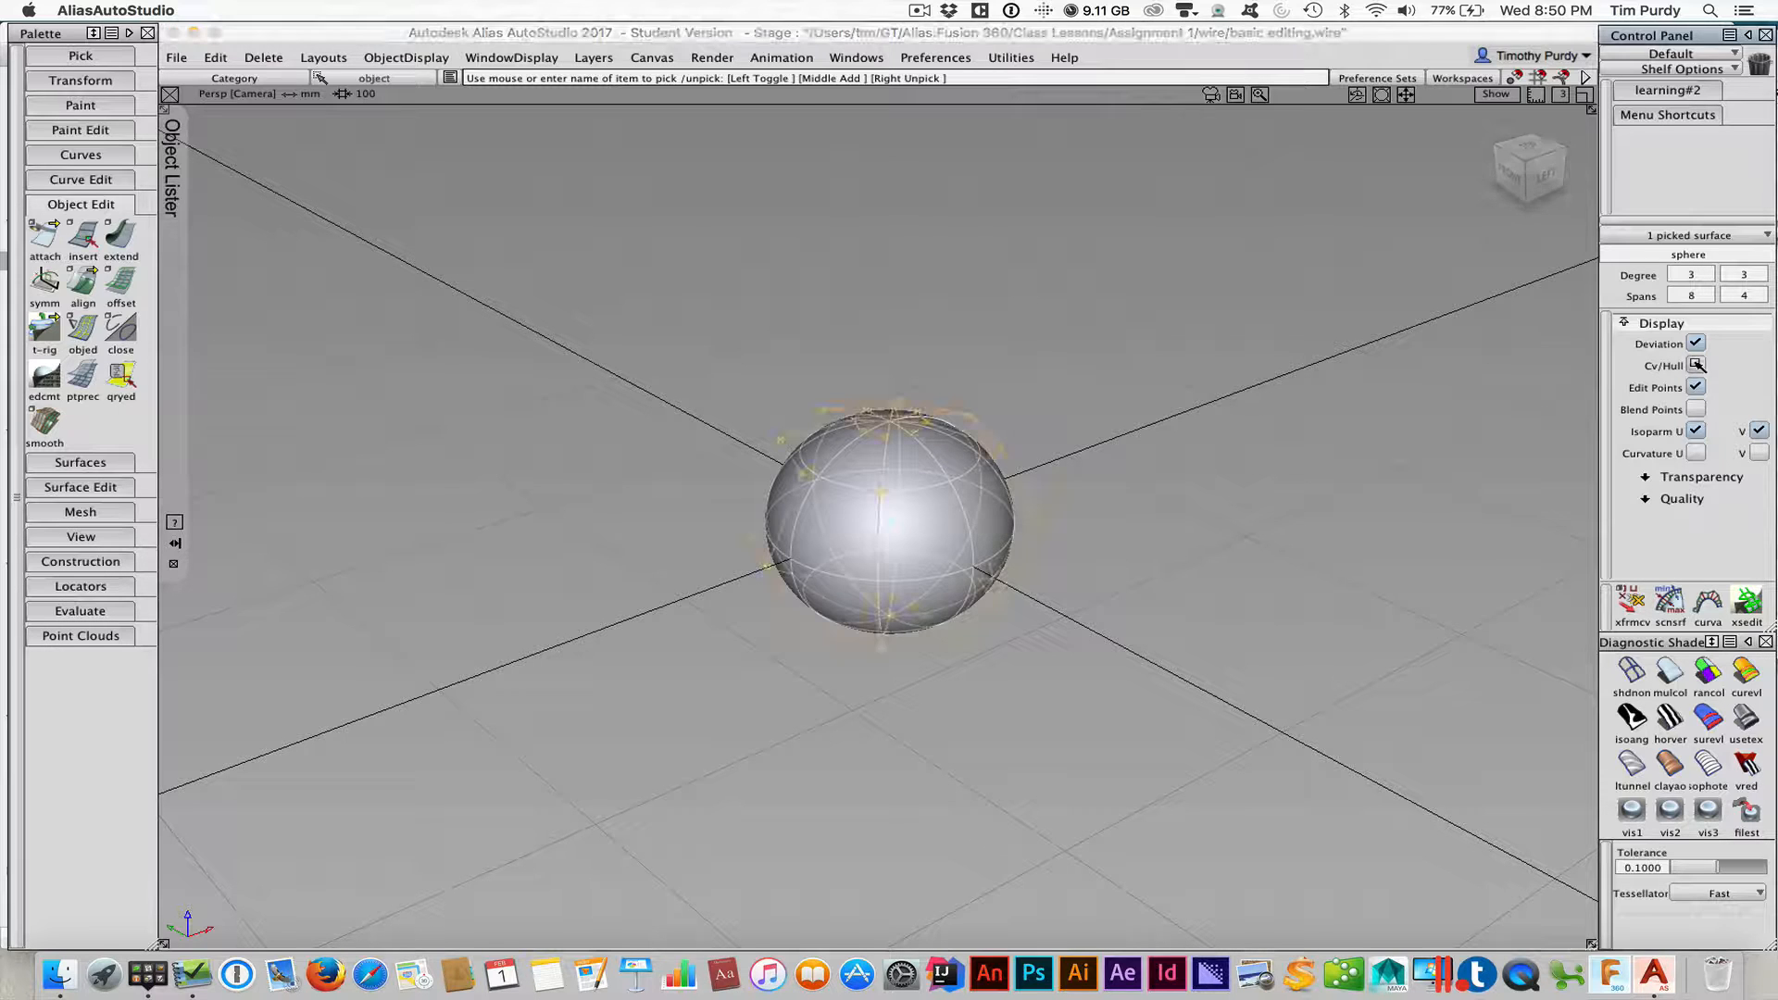
# Pick three neighbouring CVs on the sphere's upper ring, move them upward, and undo the move
pyautogui.keyDown('ctrl'); pyautogui.keyDown('shift'); pyautogui.rightClick(832, 532); pyautogui.keyUp('shift'); pyautogui.keyUp('ctrl')
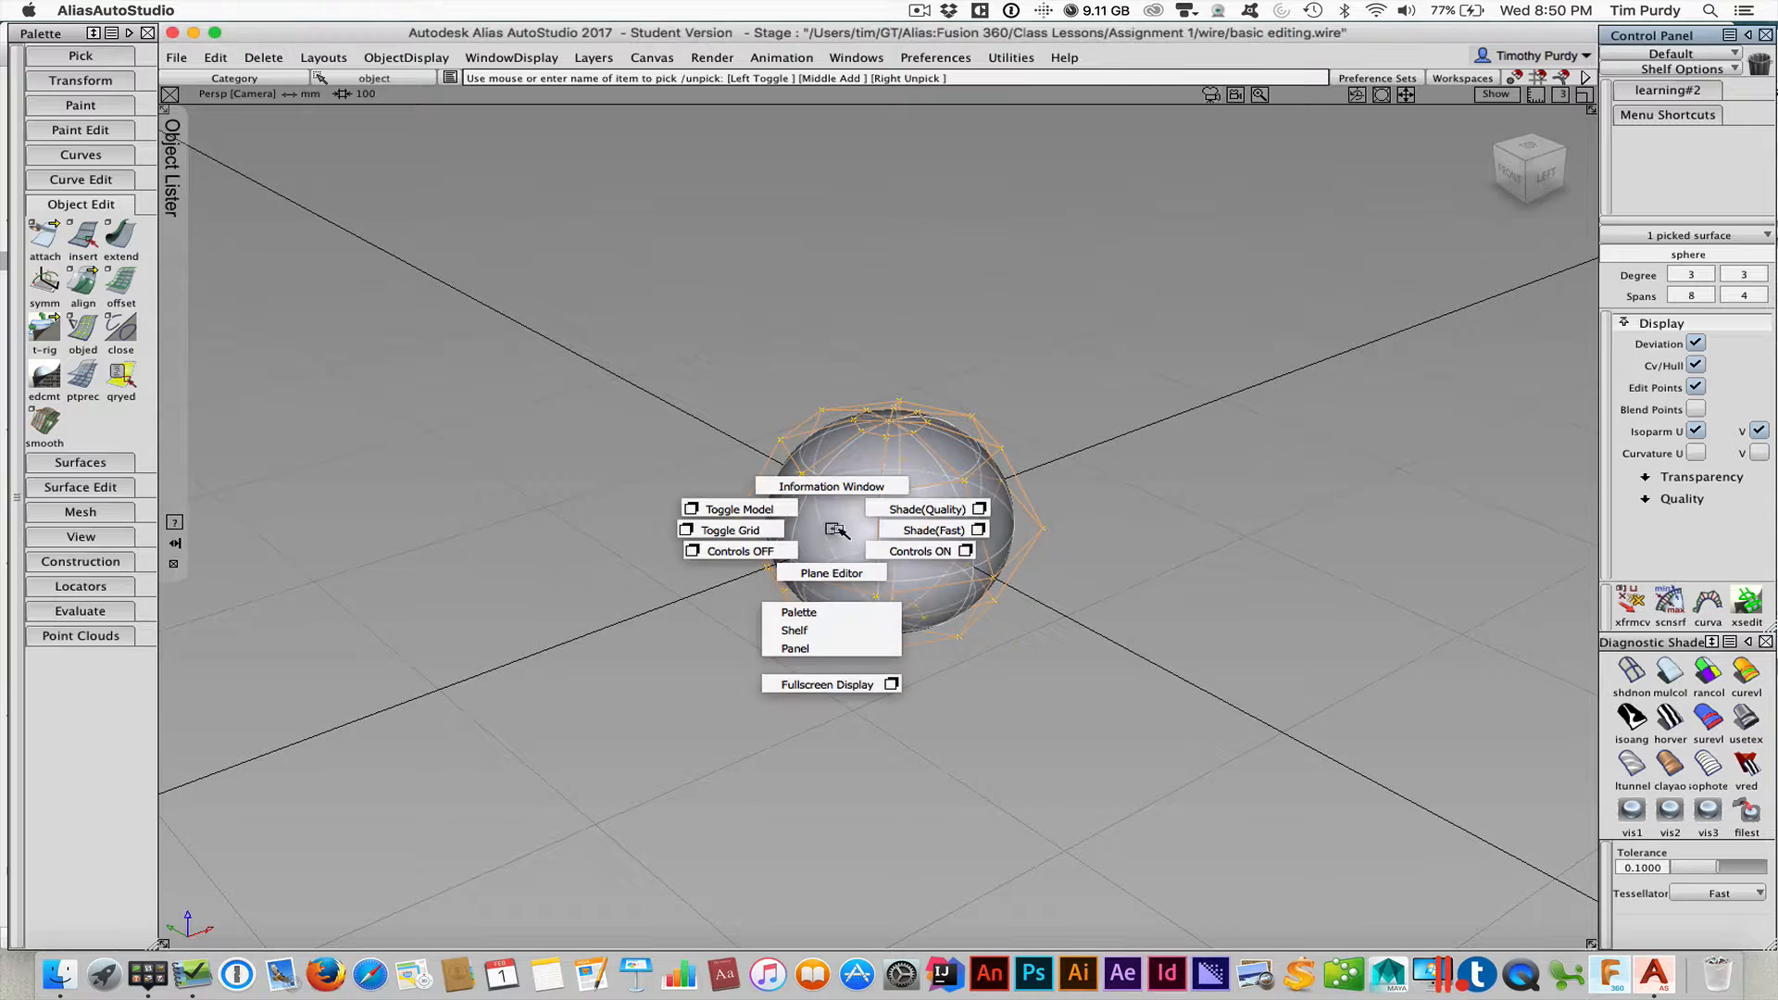
pyautogui.keyDown('alt'); pyautogui.keyDown('shift'); pyautogui.moveTo(829, 526); pyautogui.dragTo(913, 503, button='right'); pyautogui.keyUp('shift'); pyautogui.keyUp('alt')
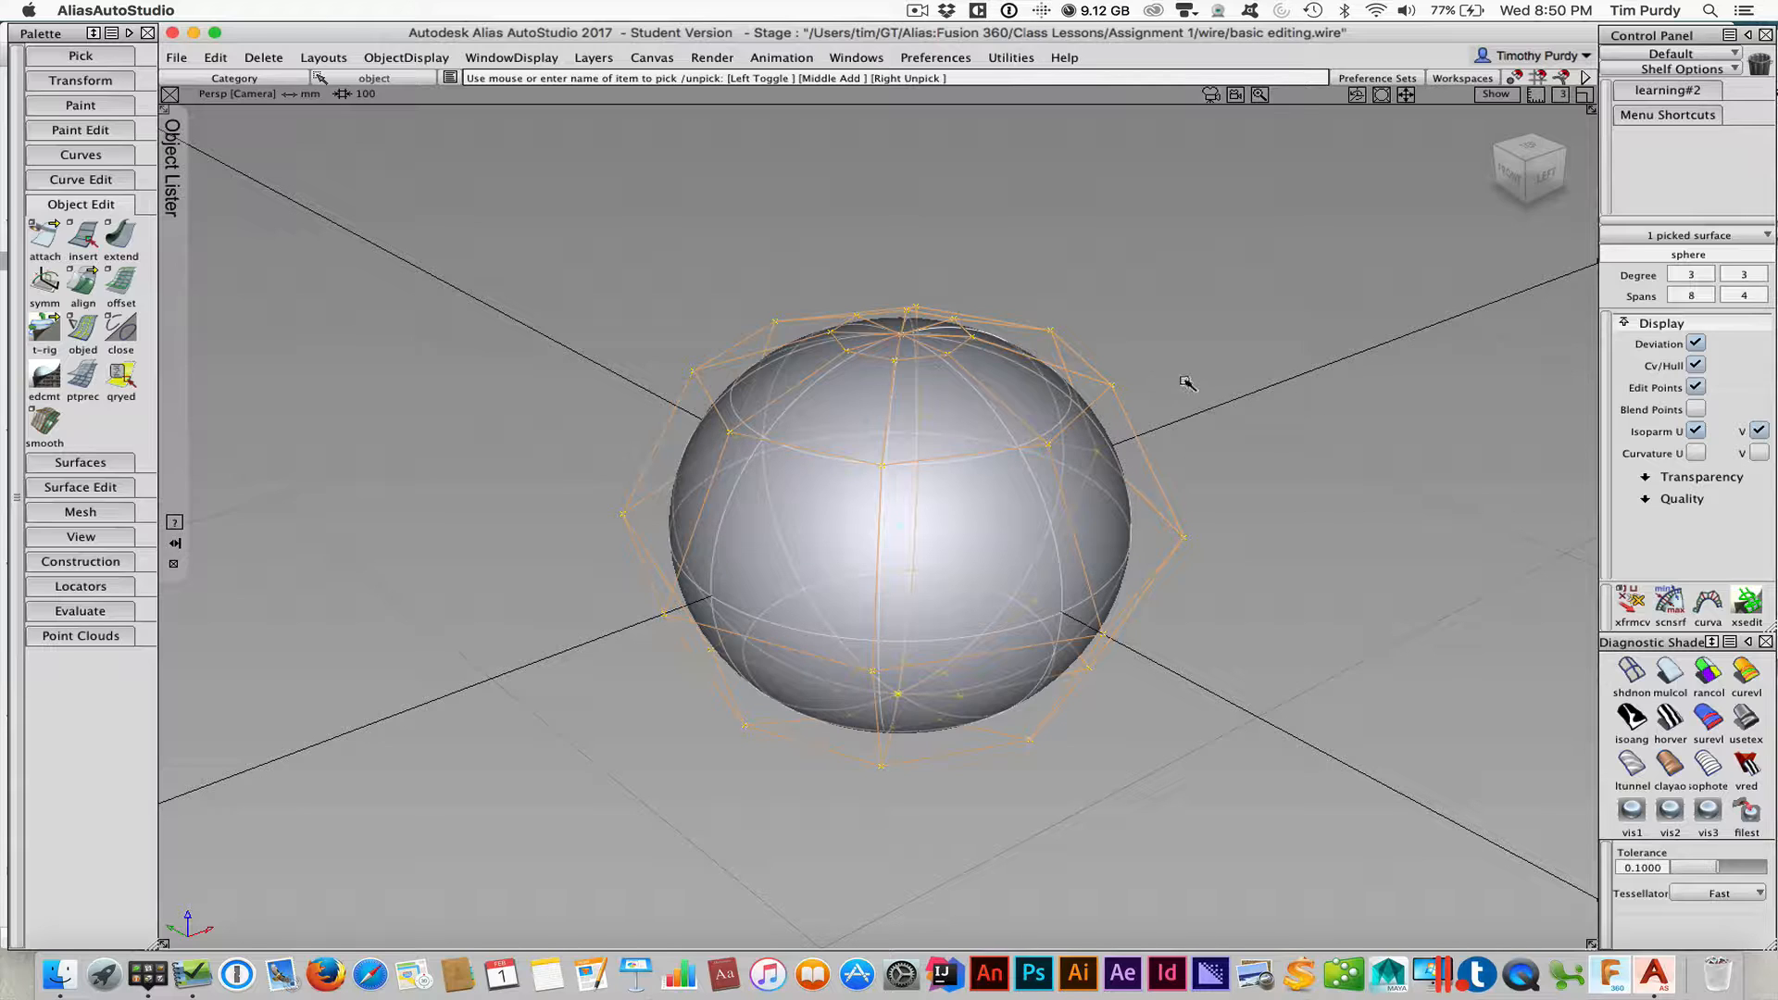
pyautogui.keyDown('ctrl'); pyautogui.keyDown('shift'); pyautogui.moveTo(1180, 403); pyautogui.dragTo(1241, 354); pyautogui.keyUp('shift'); pyautogui.keyUp('ctrl')
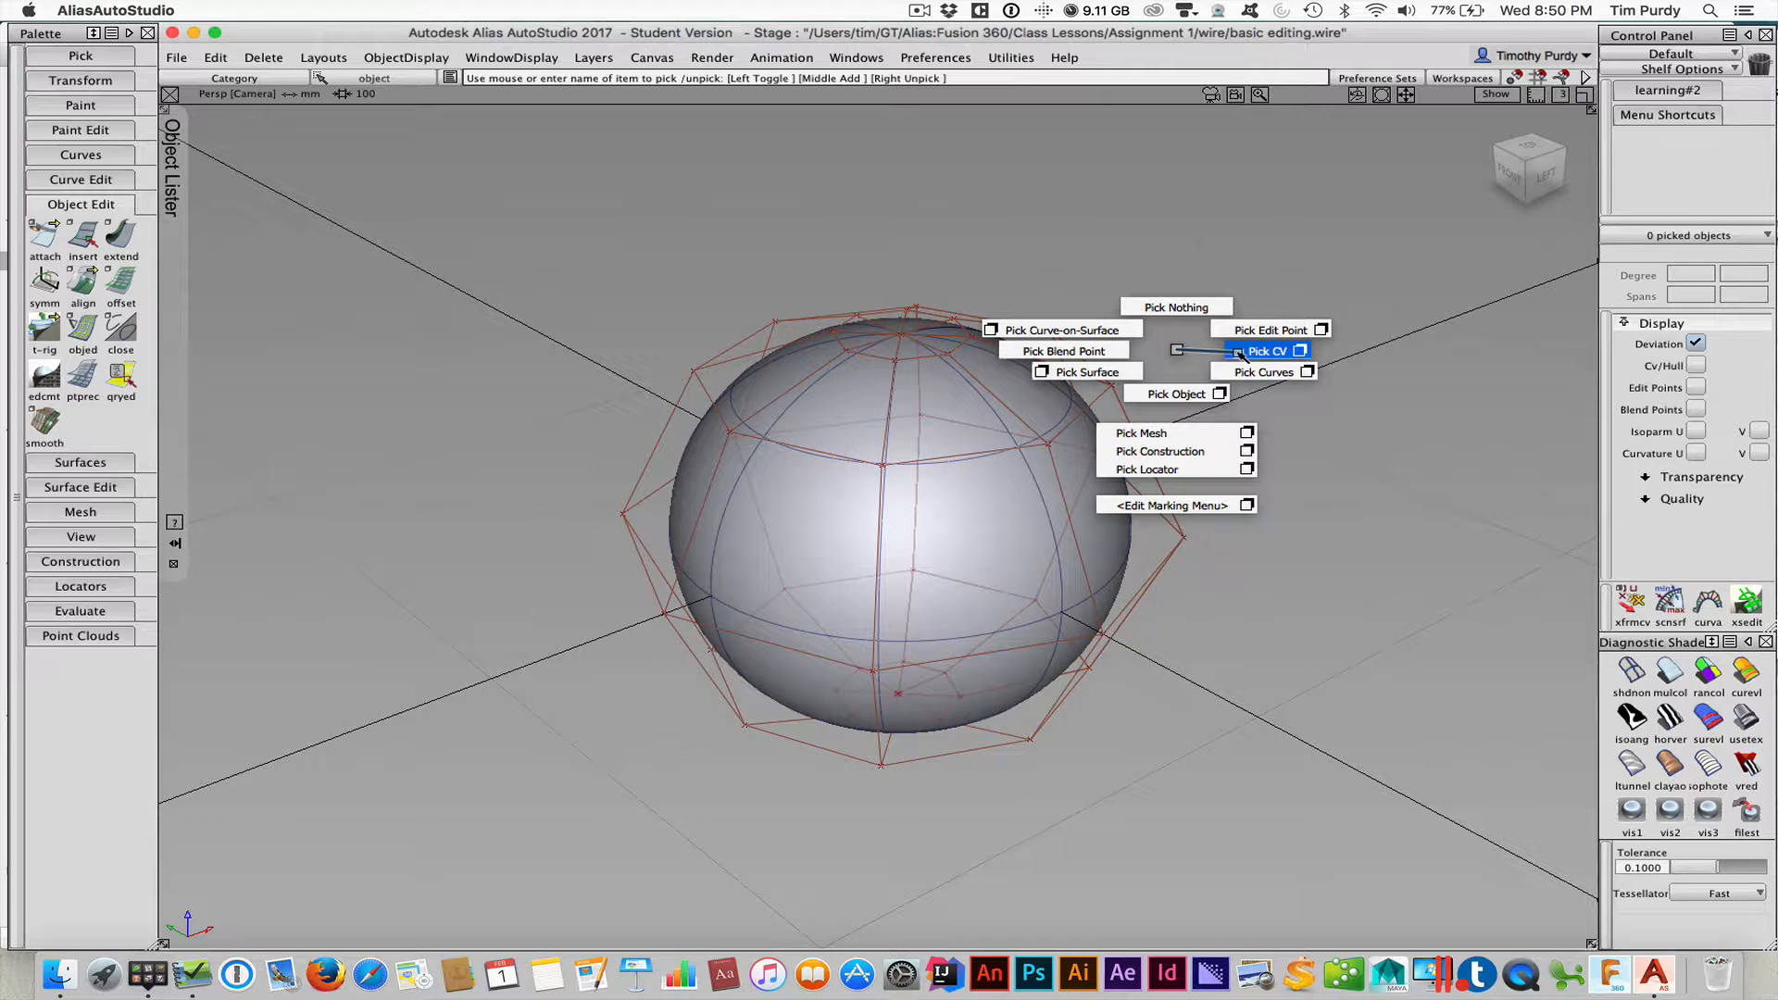
pyautogui.keyDown('ctrl'); pyautogui.keyDown('shift'); pyautogui.moveTo(1241, 354); pyautogui.dragTo(1241, 355); pyautogui.keyUp('shift'); pyautogui.keyUp('ctrl')
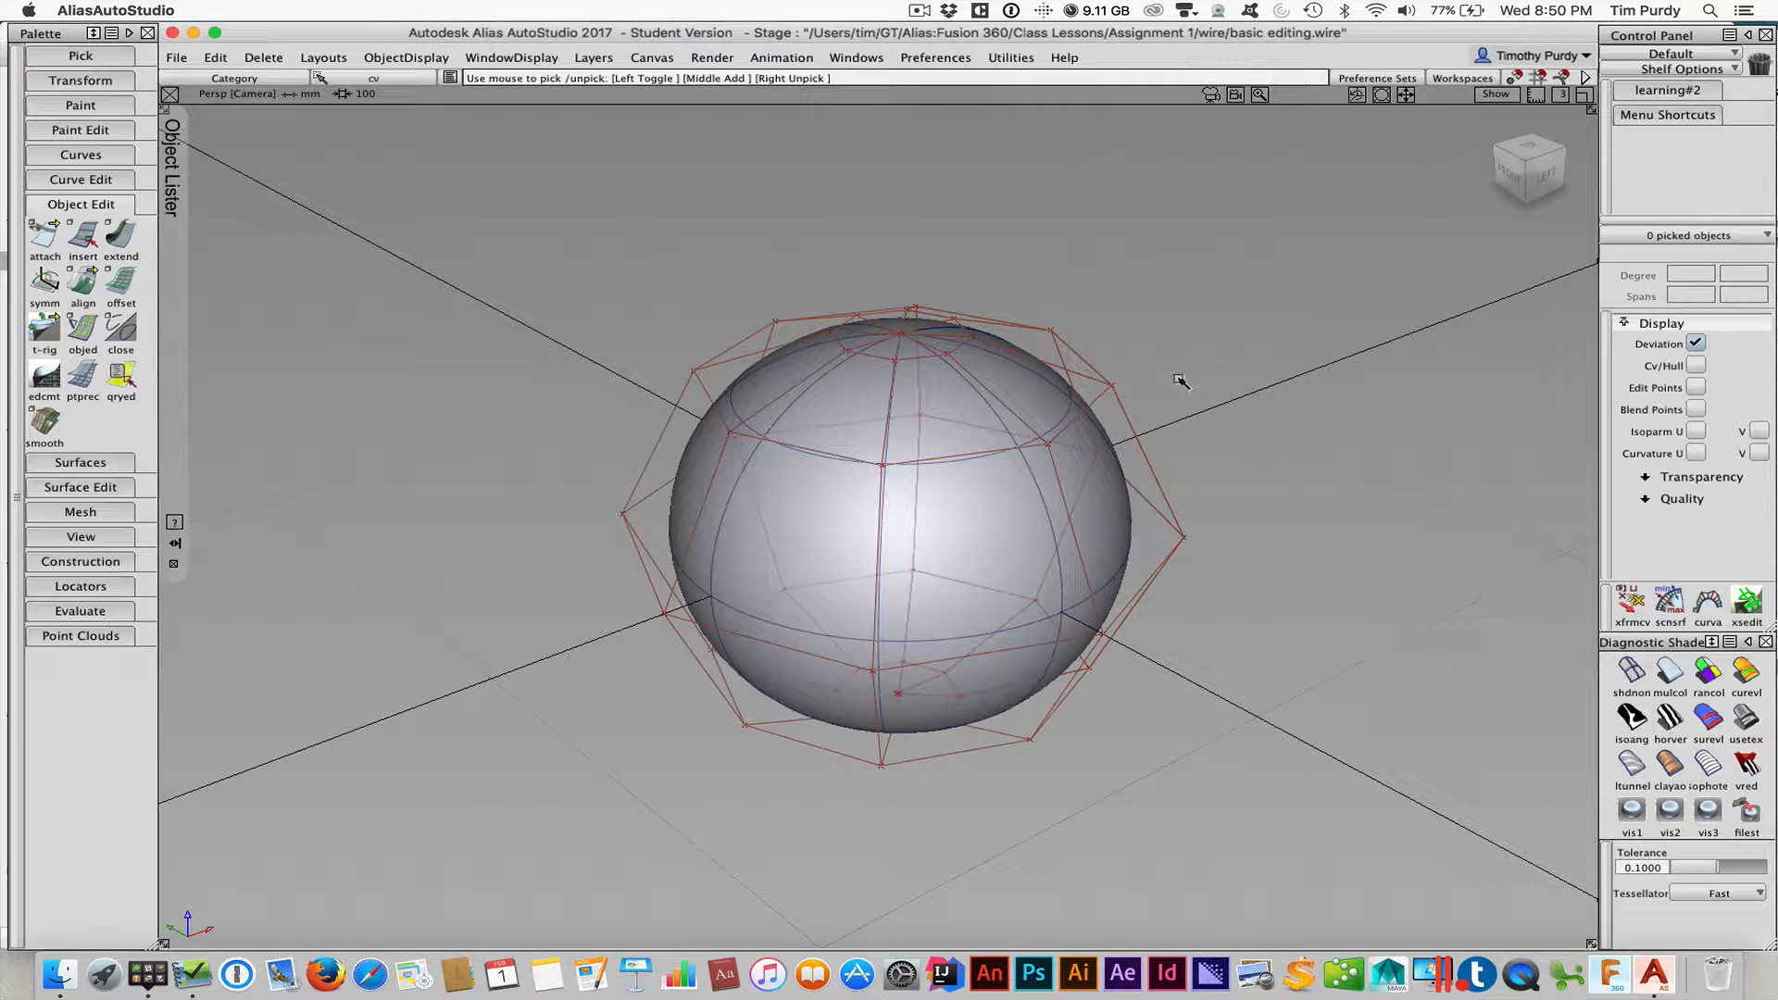
pyautogui.click(1111, 384)
pyautogui.click(1047, 445)
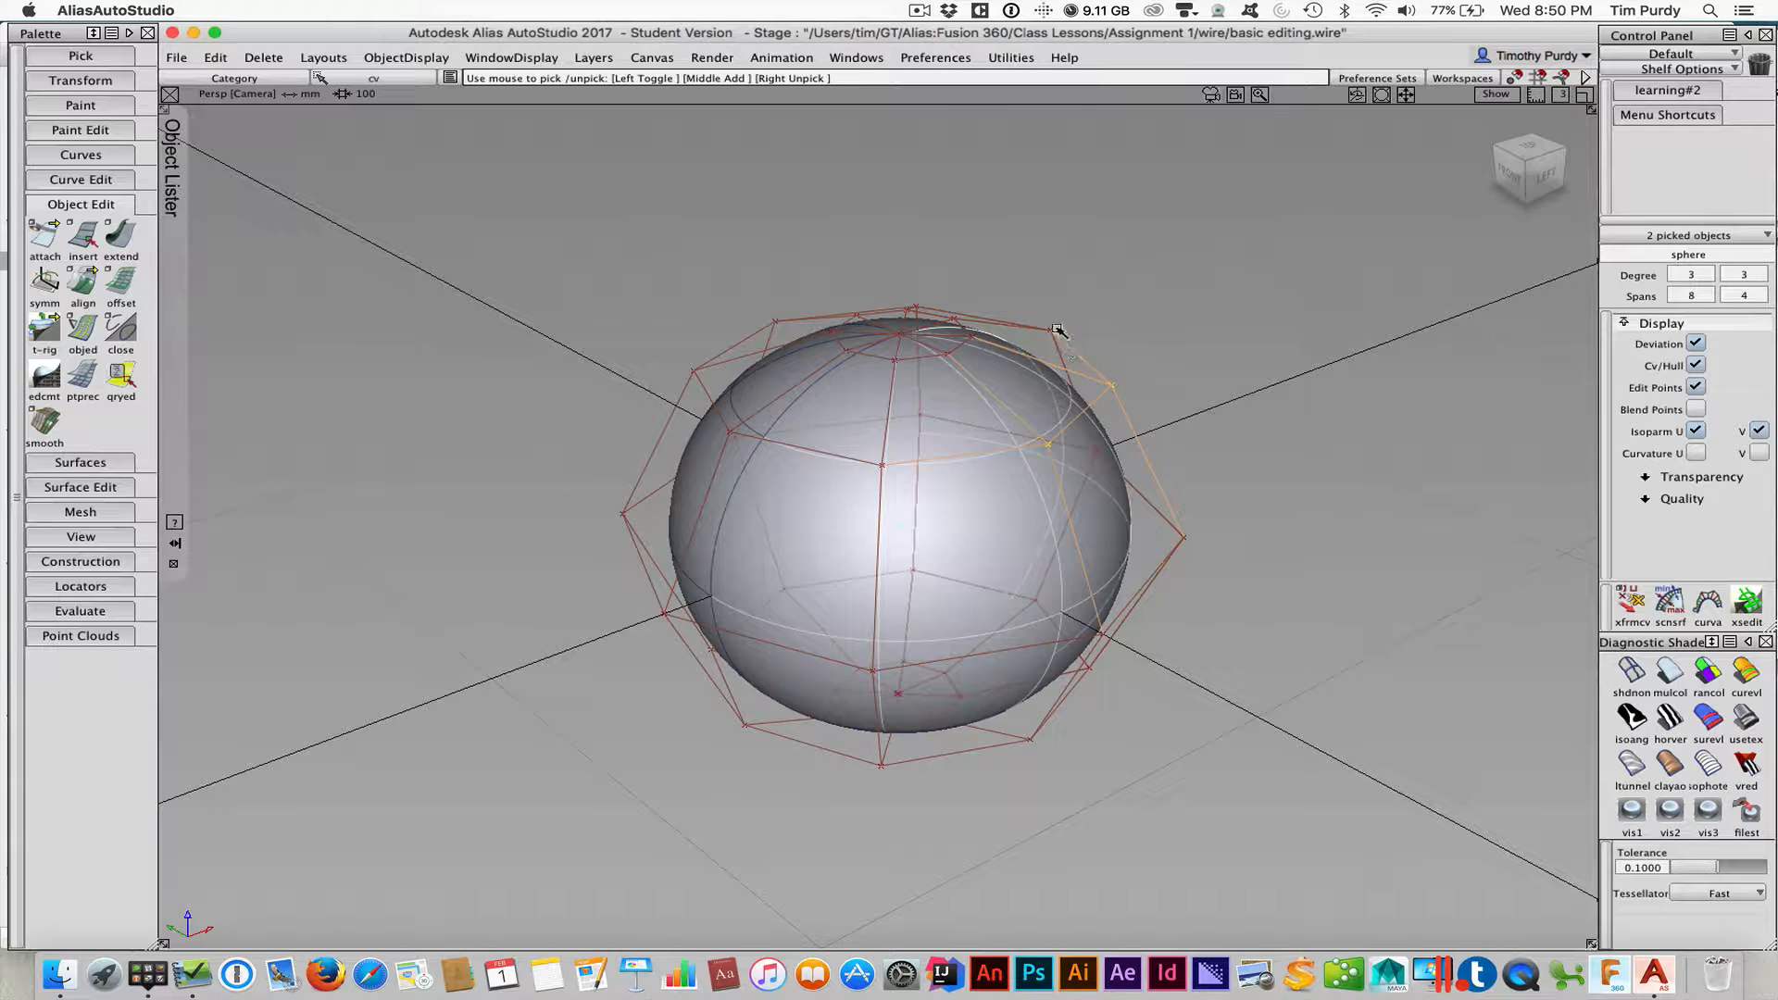
pyautogui.click(1056, 328)
pyautogui.keyDown('ctrl'); pyautogui.keyDown('shift'); pyautogui.moveTo(1148, 324); pyautogui.dragTo(1139, 278, button='middle'); pyautogui.keyUp('shift'); pyautogui.keyUp('ctrl')
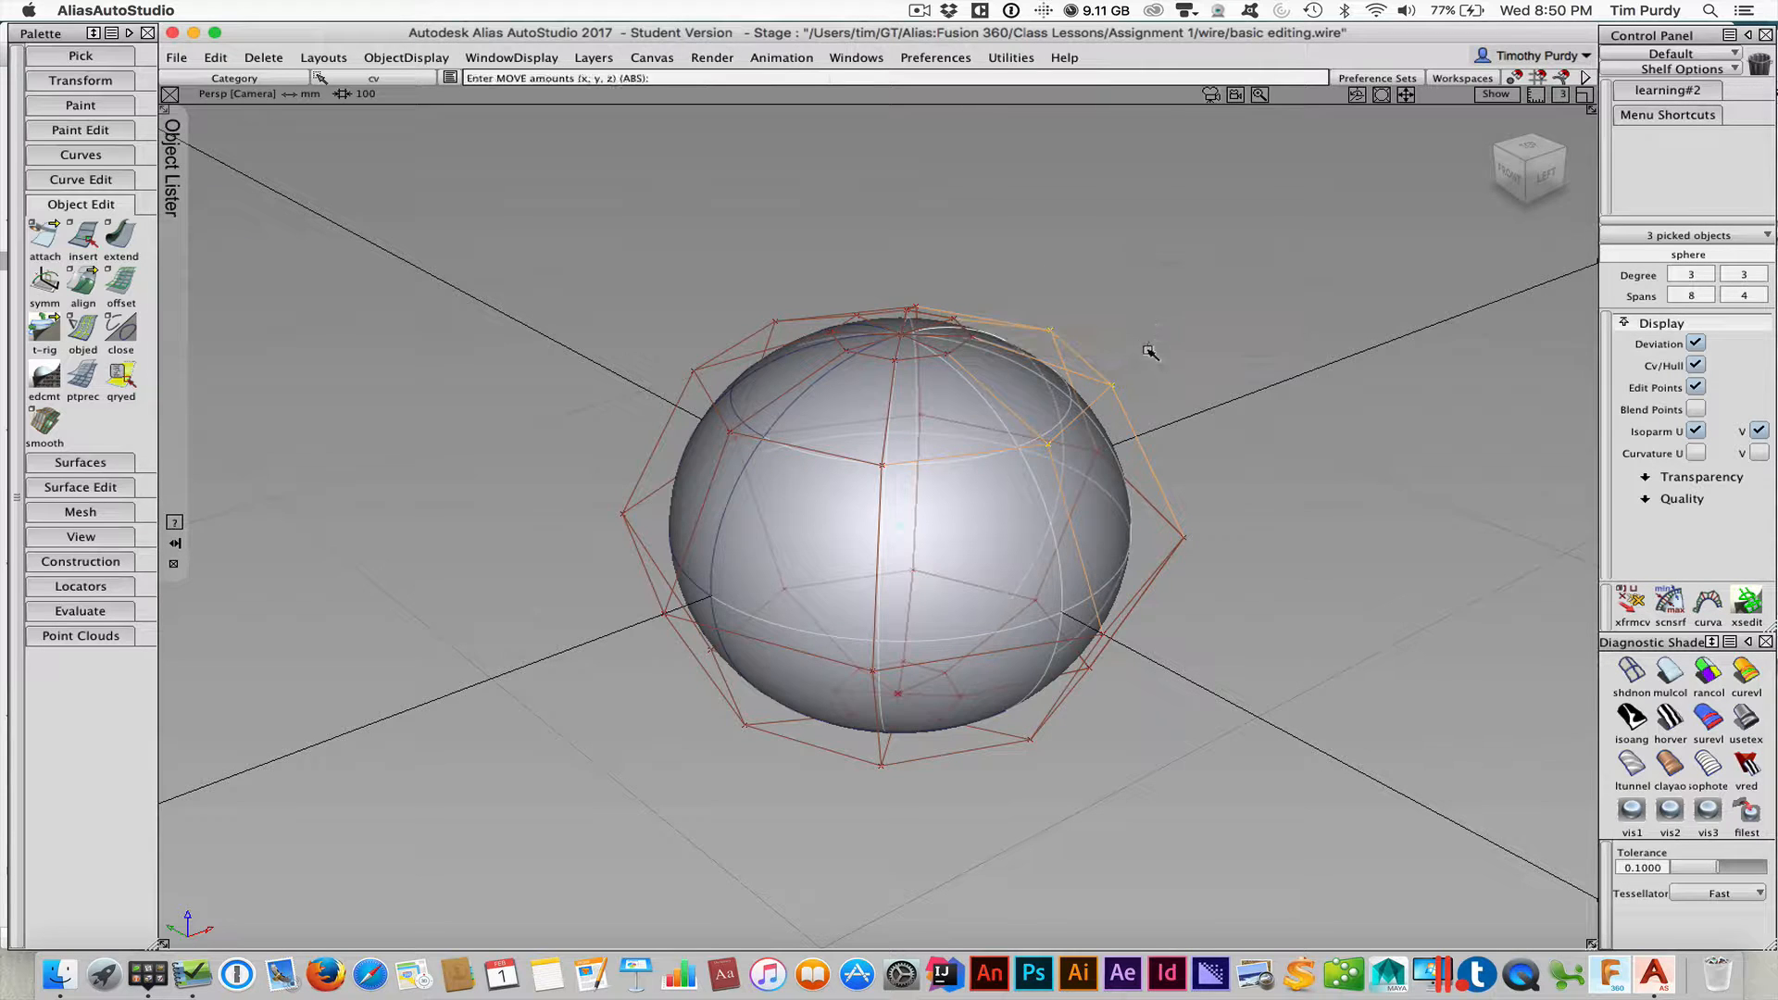
pyautogui.moveTo(1151, 352); pyautogui.dragTo(1117, 227, button='right')
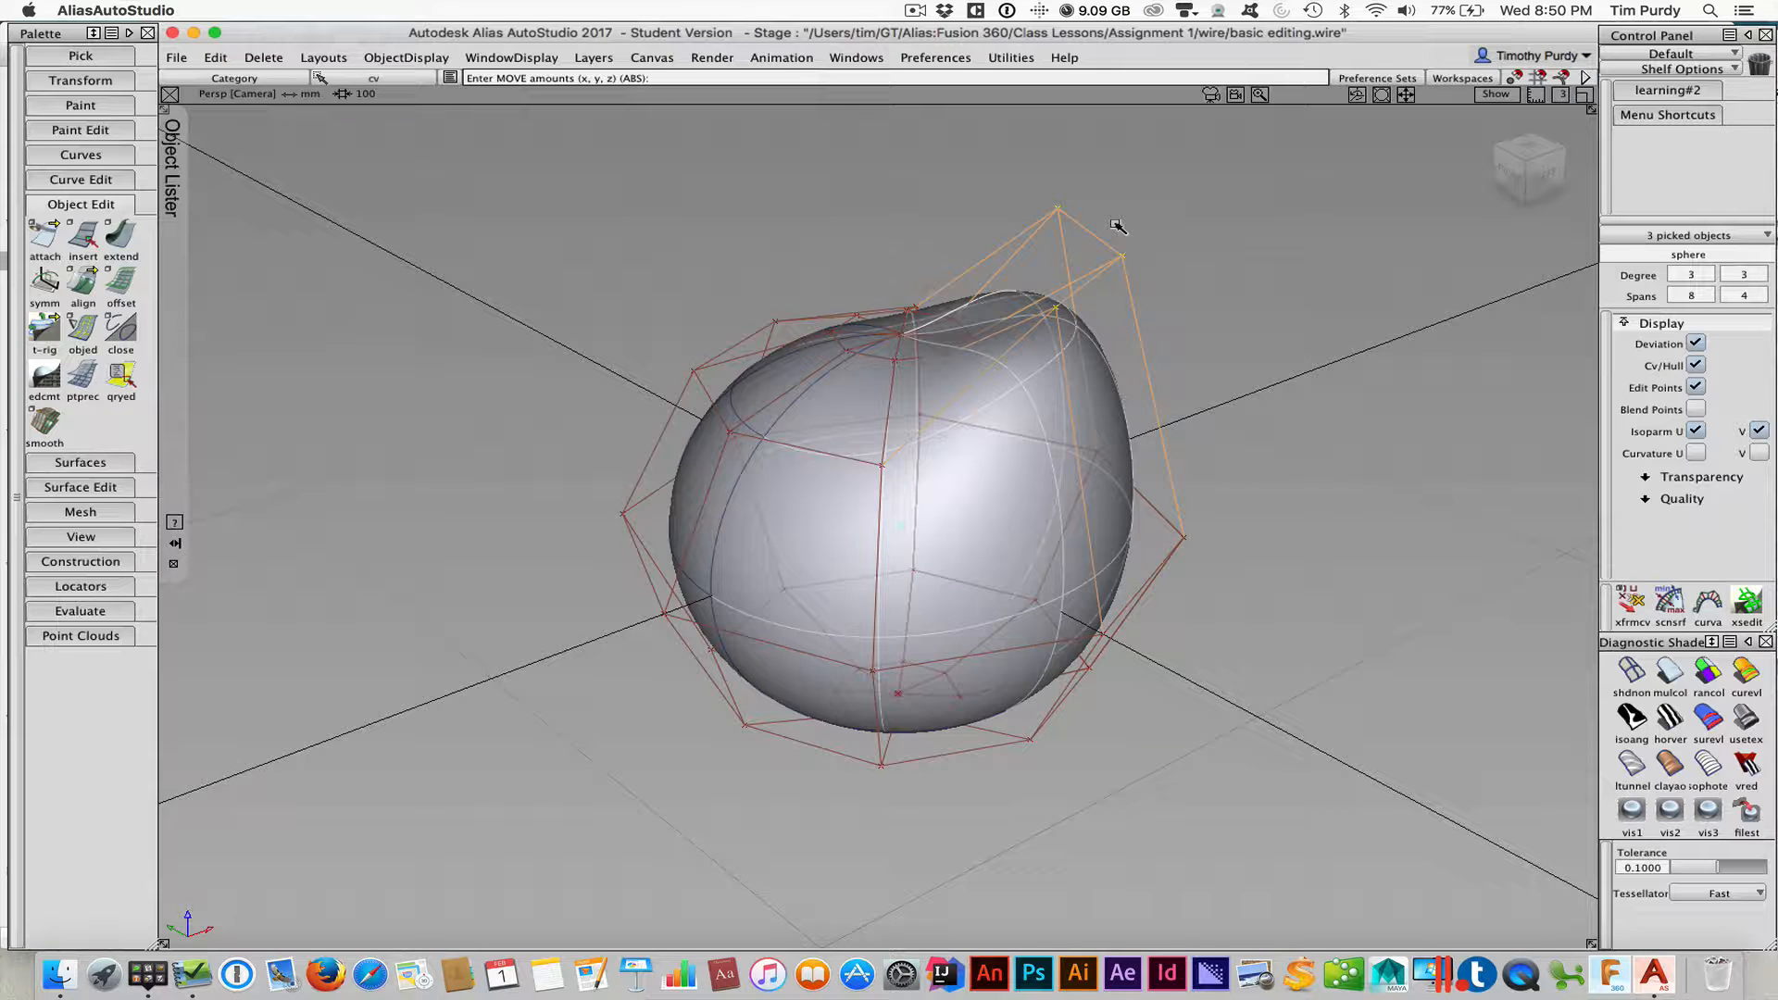
pyautogui.press('super+z')
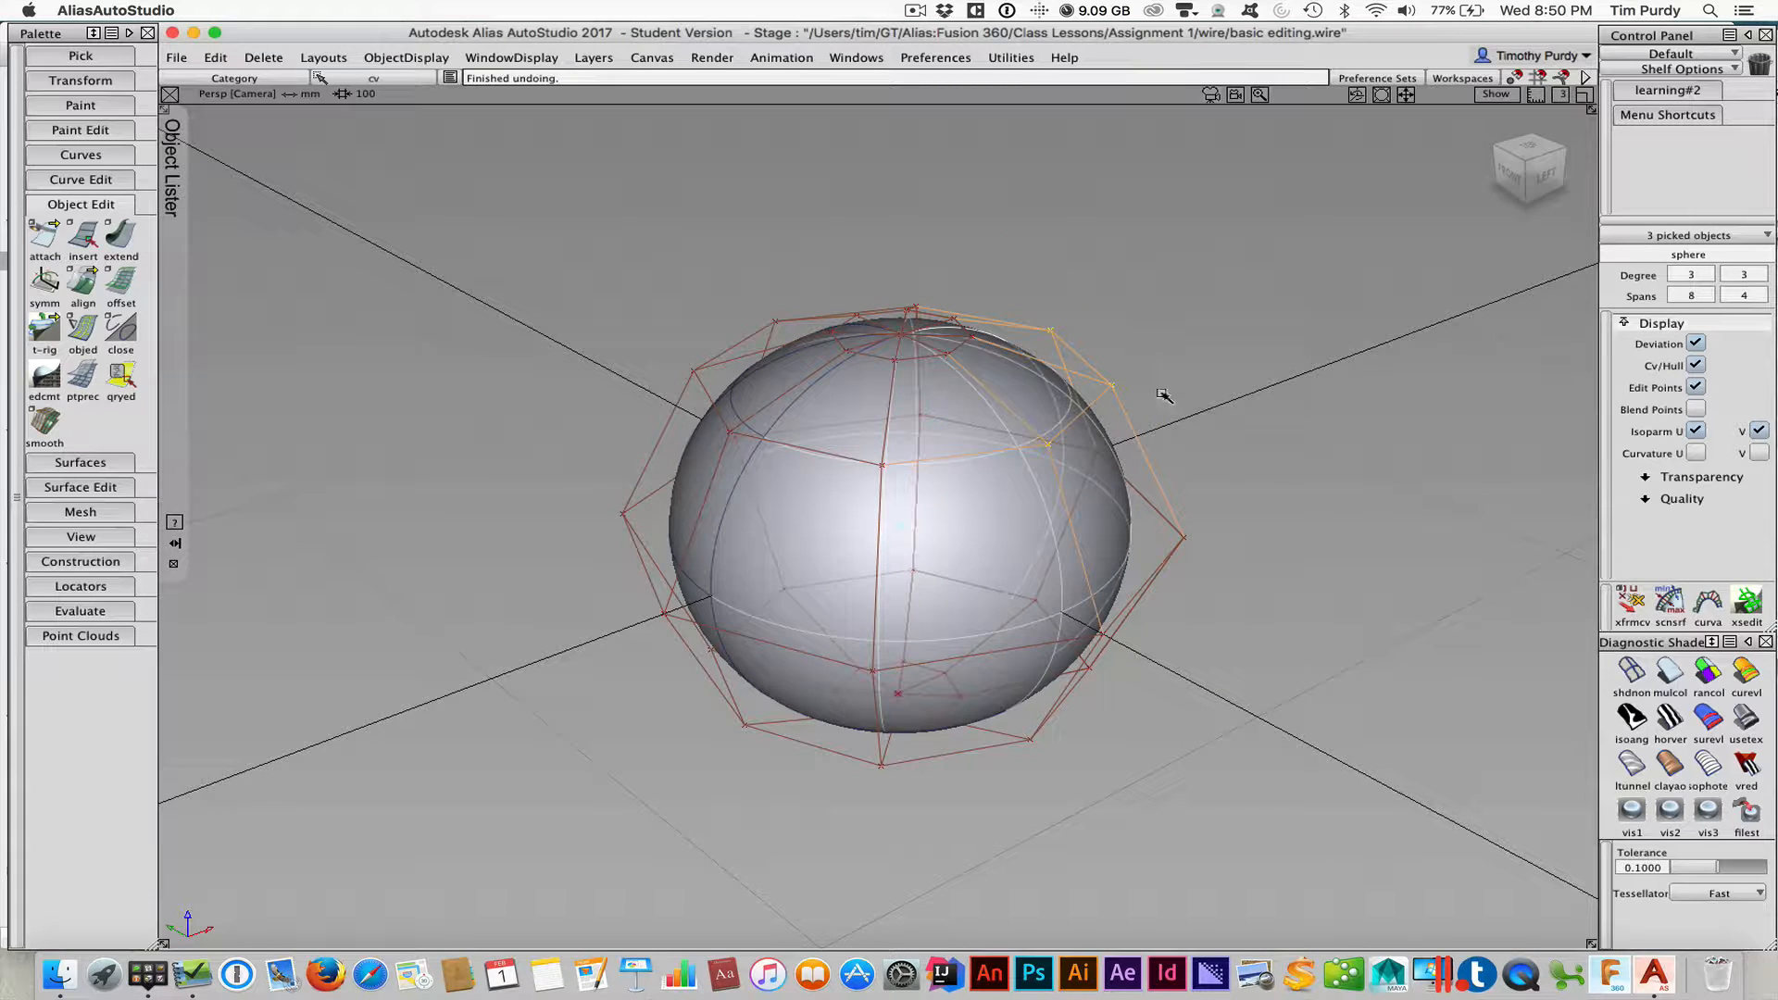
# Pick all CVs at the sphere's top pole and move them down inside the sphere to form a hollow
pyautogui.keyDown('ctrl'); pyautogui.keyDown('shift'); pyautogui.moveTo(1162, 390); pyautogui.dragTo(1163, 352); pyautogui.keyUp('shift'); pyautogui.keyUp('ctrl')
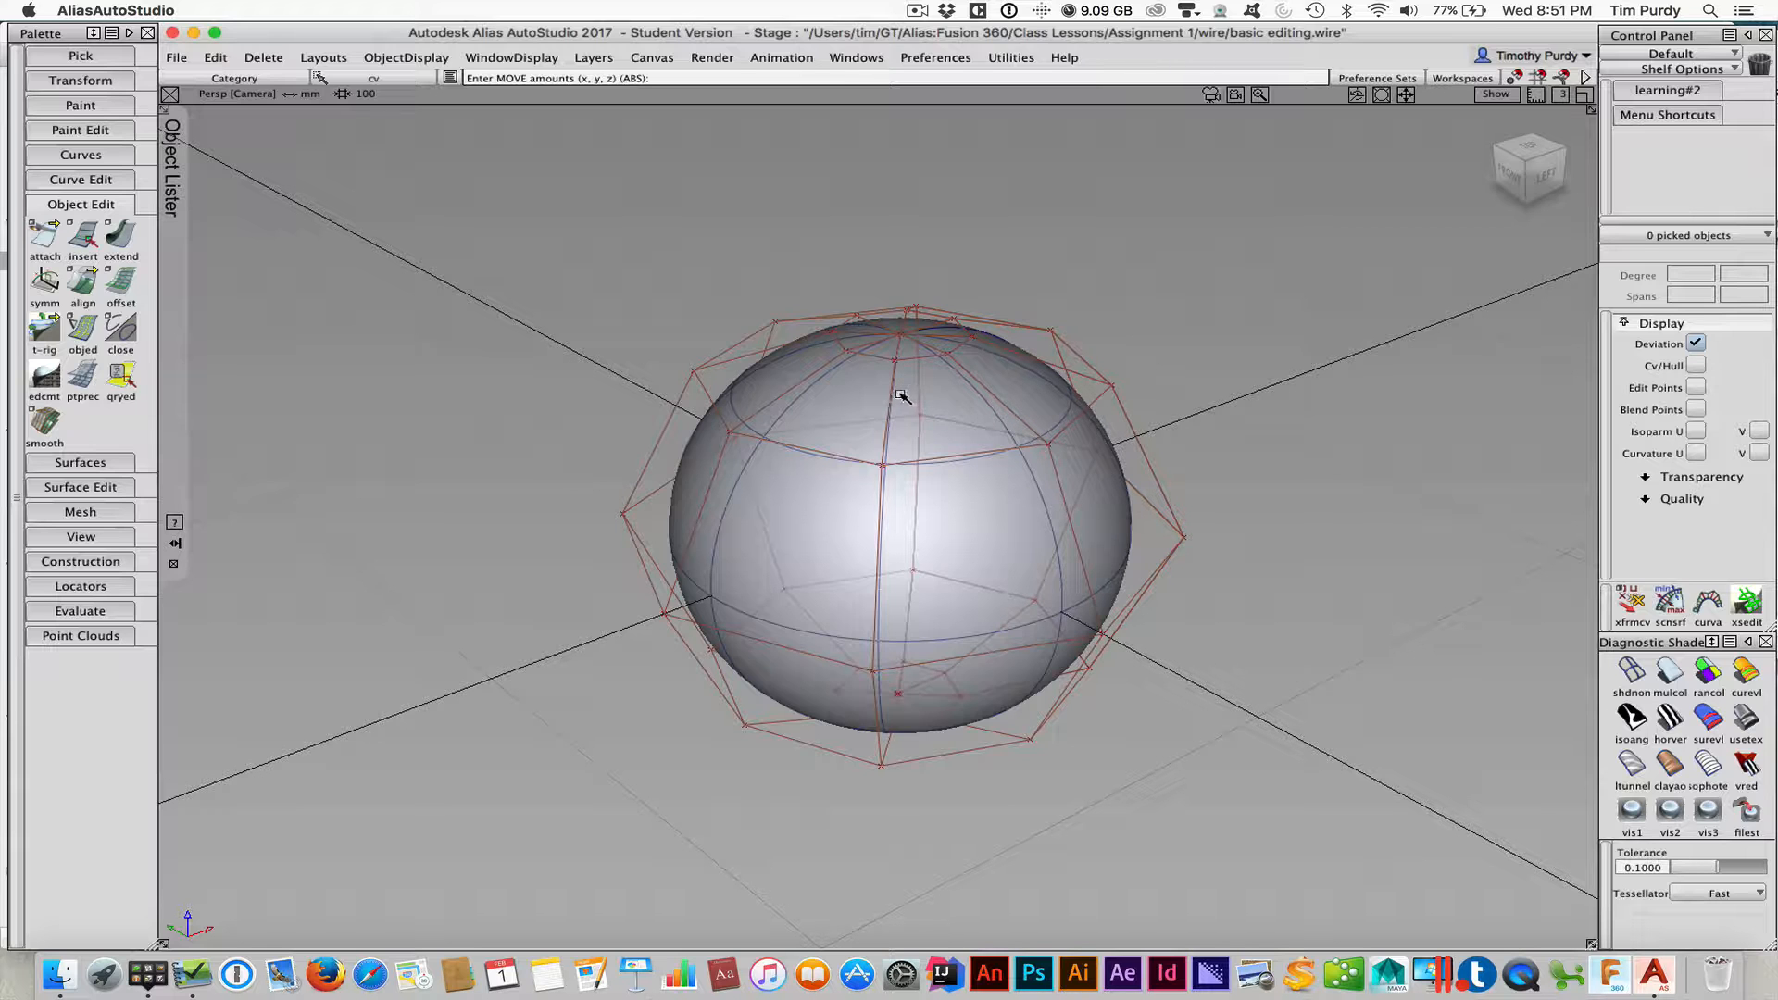
pyautogui.hotkey('alt', 'shift')
pyautogui.keyDown('alt'); pyautogui.keyDown('shift'); pyautogui.moveTo(894, 421); pyautogui.dragTo(904, 311); pyautogui.keyUp('shift'); pyautogui.keyUp('alt')
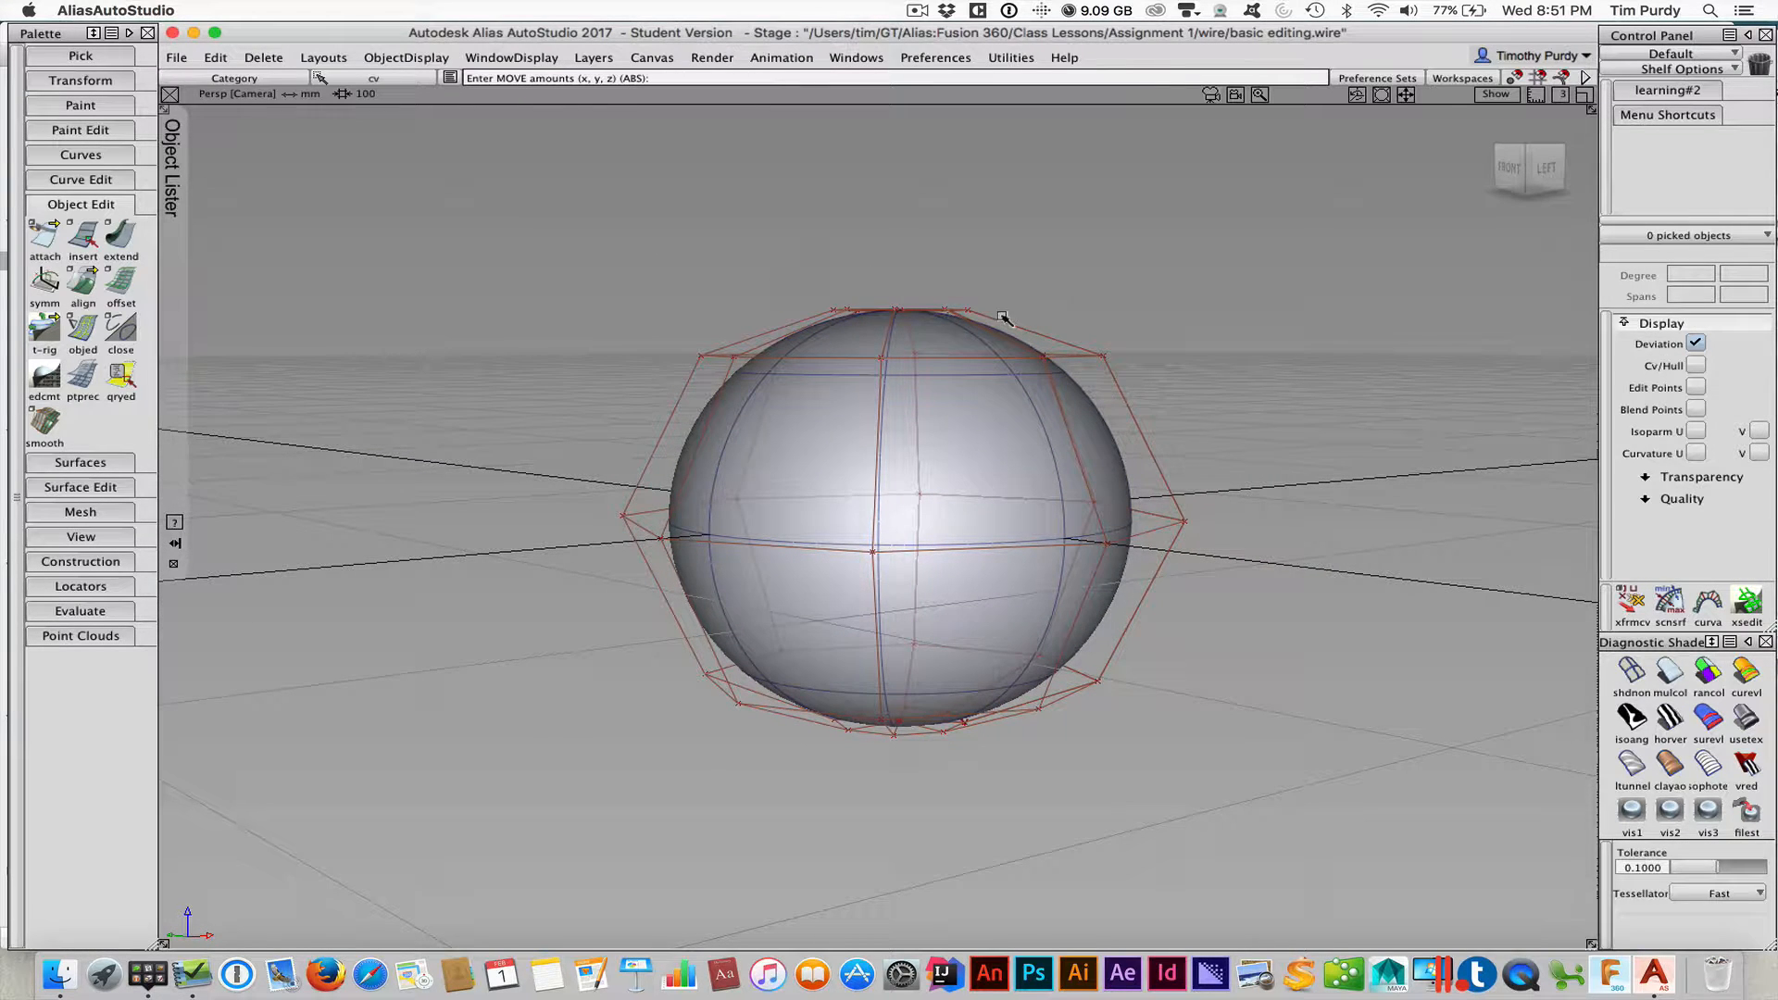
pyautogui.keyDown('ctrl'); pyautogui.keyDown('shift'); pyautogui.click(1032, 293); pyautogui.keyUp('shift'); pyautogui.keyUp('ctrl')
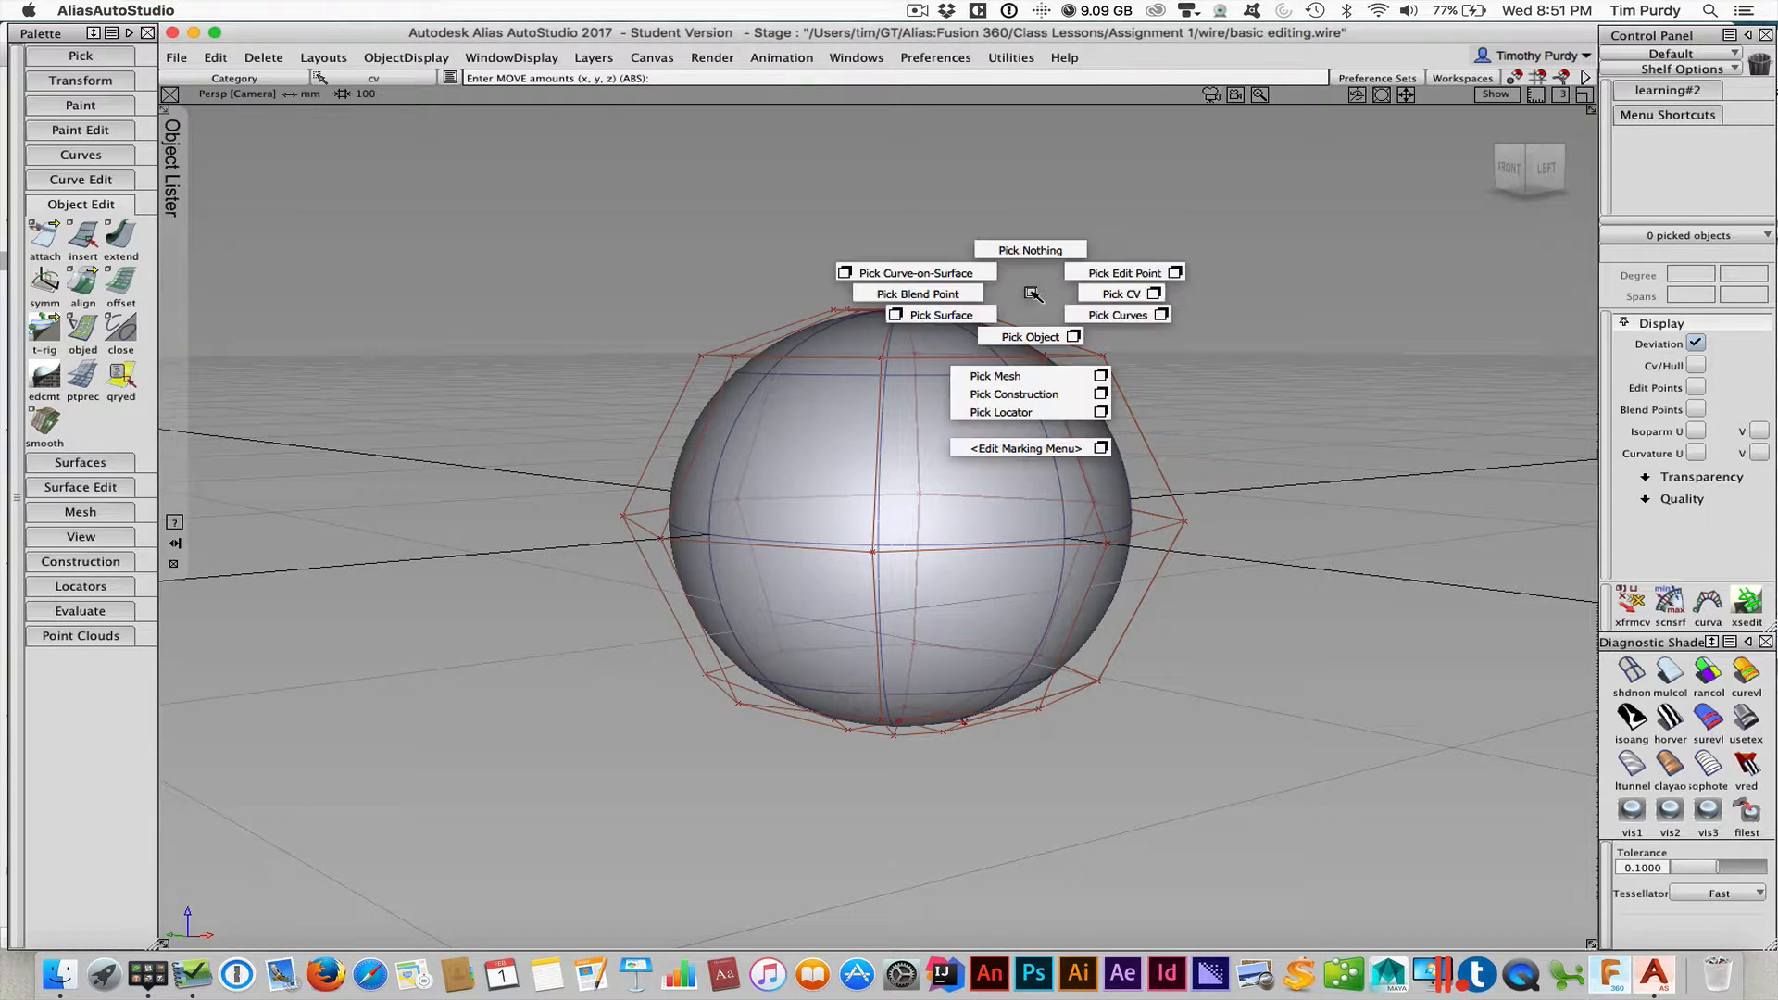
pyautogui.keyDown('ctrl'); pyautogui.keyDown('shift'); pyautogui.moveTo(1032, 294); pyautogui.dragTo(1093, 292); pyautogui.keyUp('shift'); pyautogui.keyUp('ctrl')
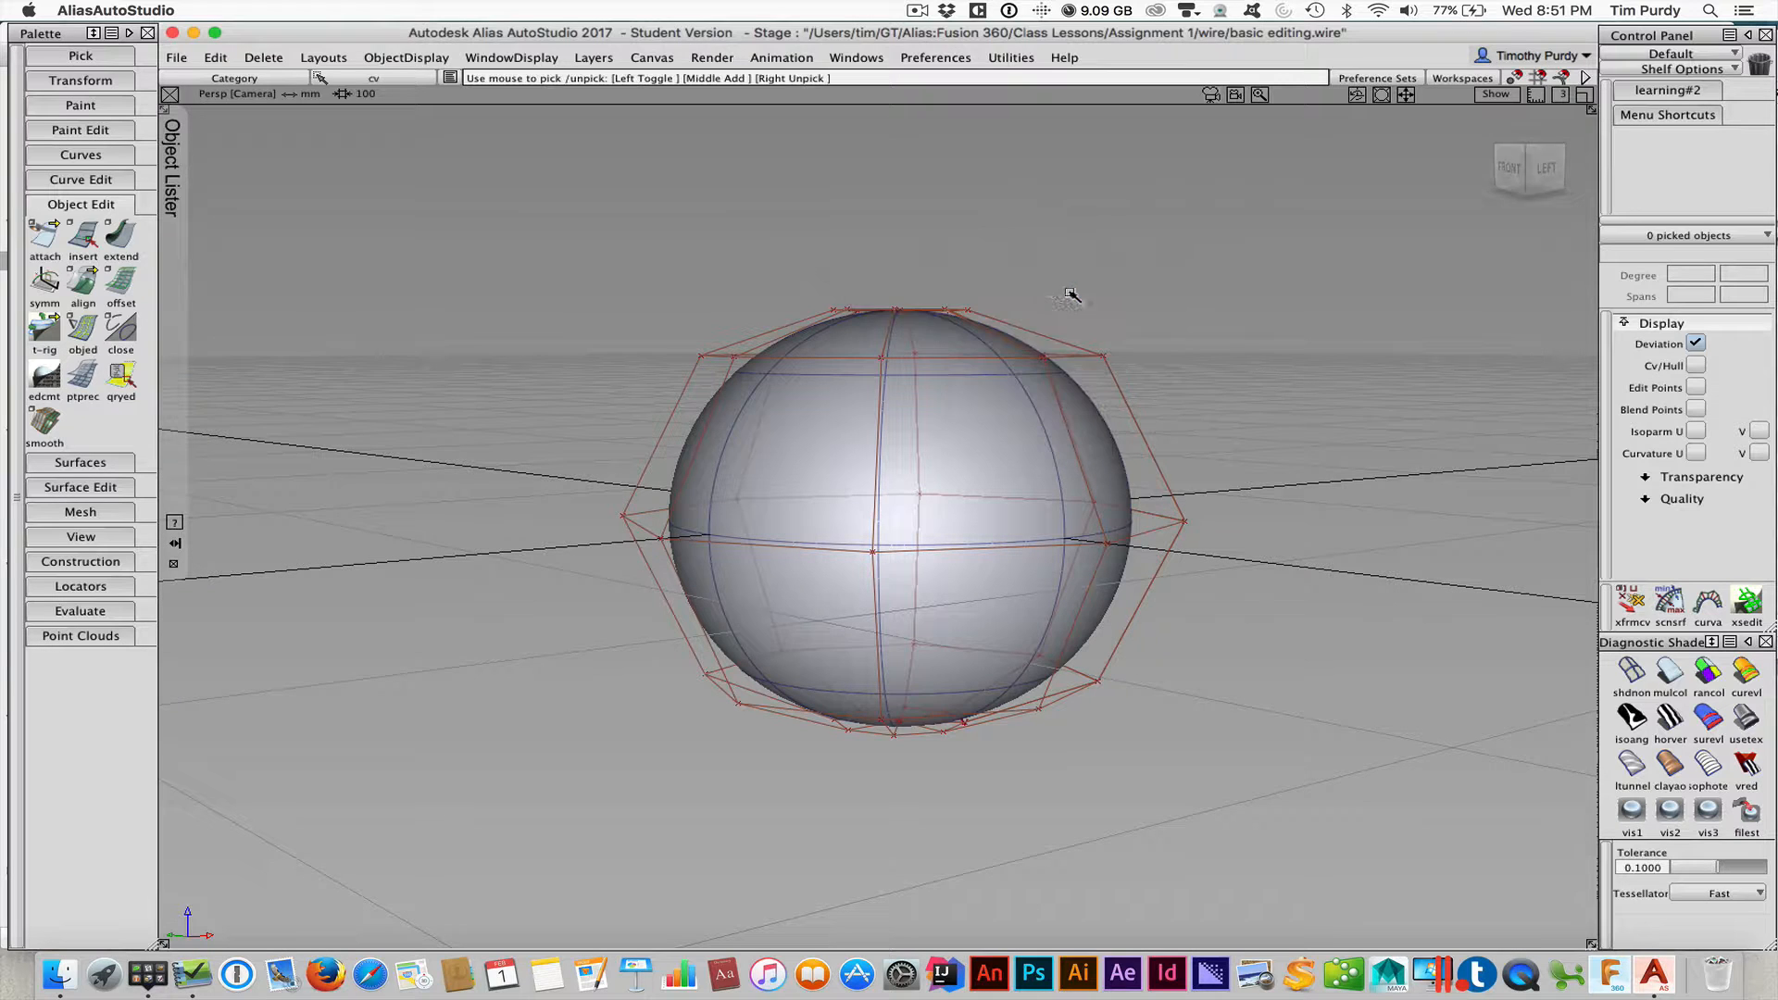
pyautogui.moveTo(786, 282); pyautogui.dragTo(1003, 329)
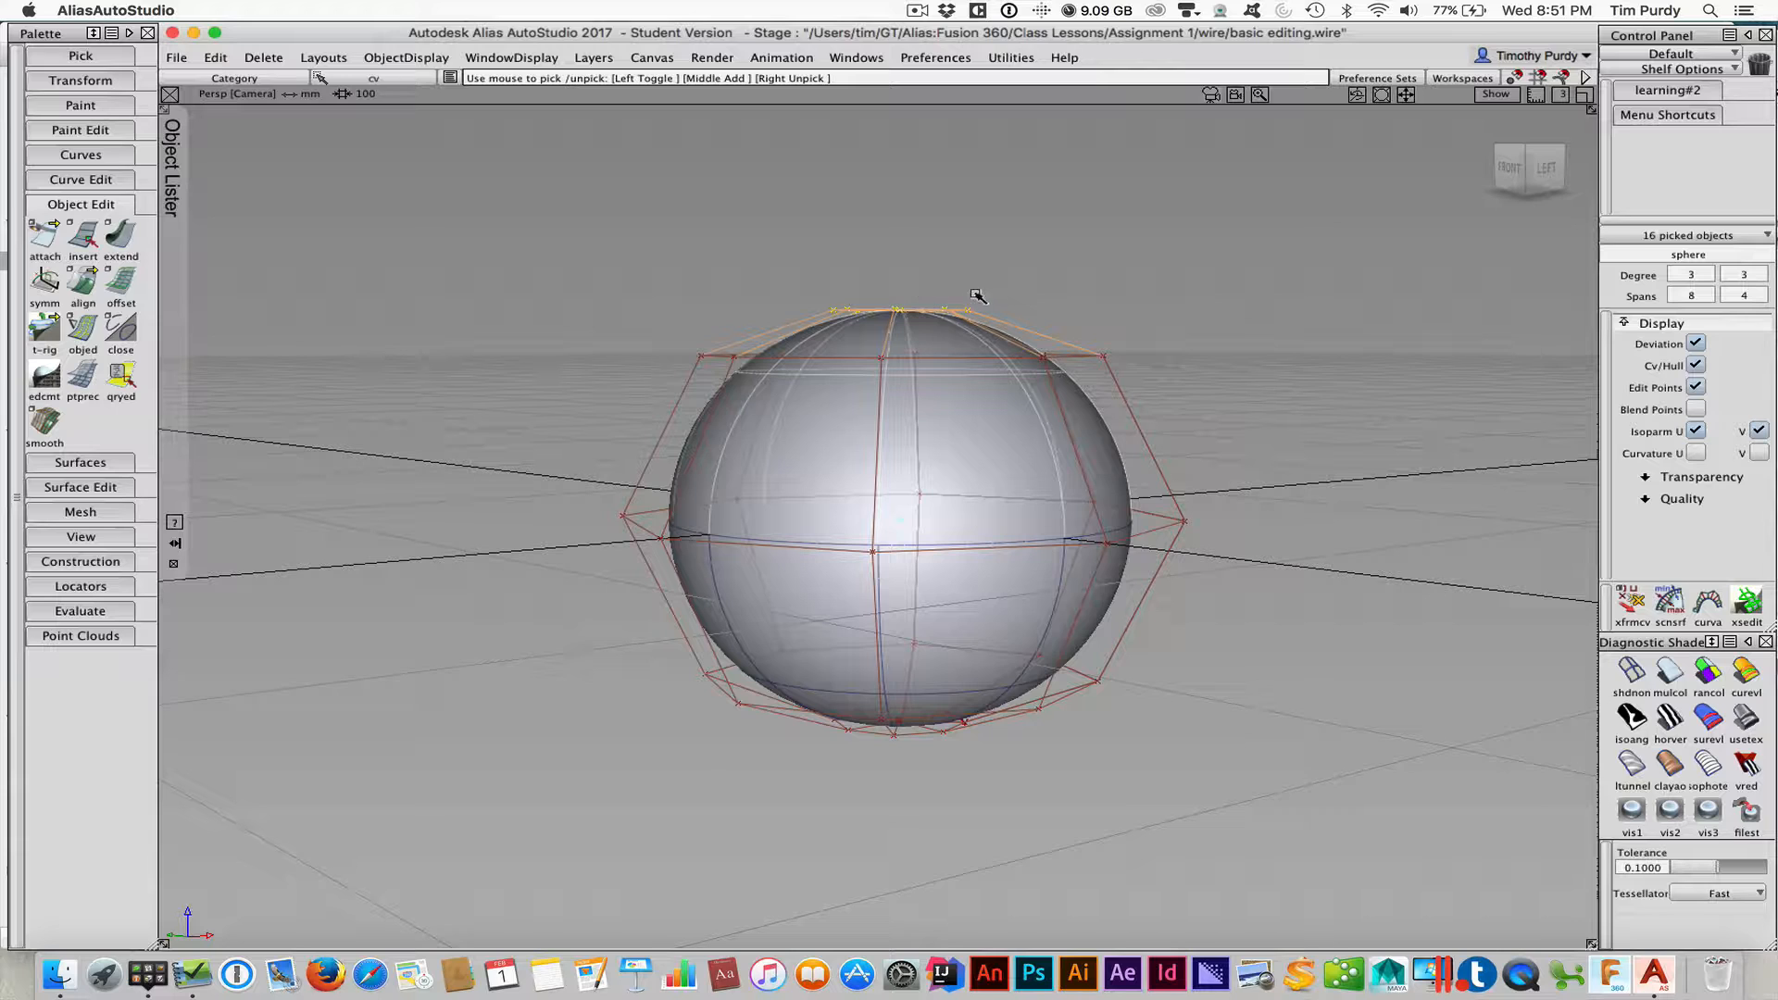
pyautogui.hotkey('alt', 'shift')
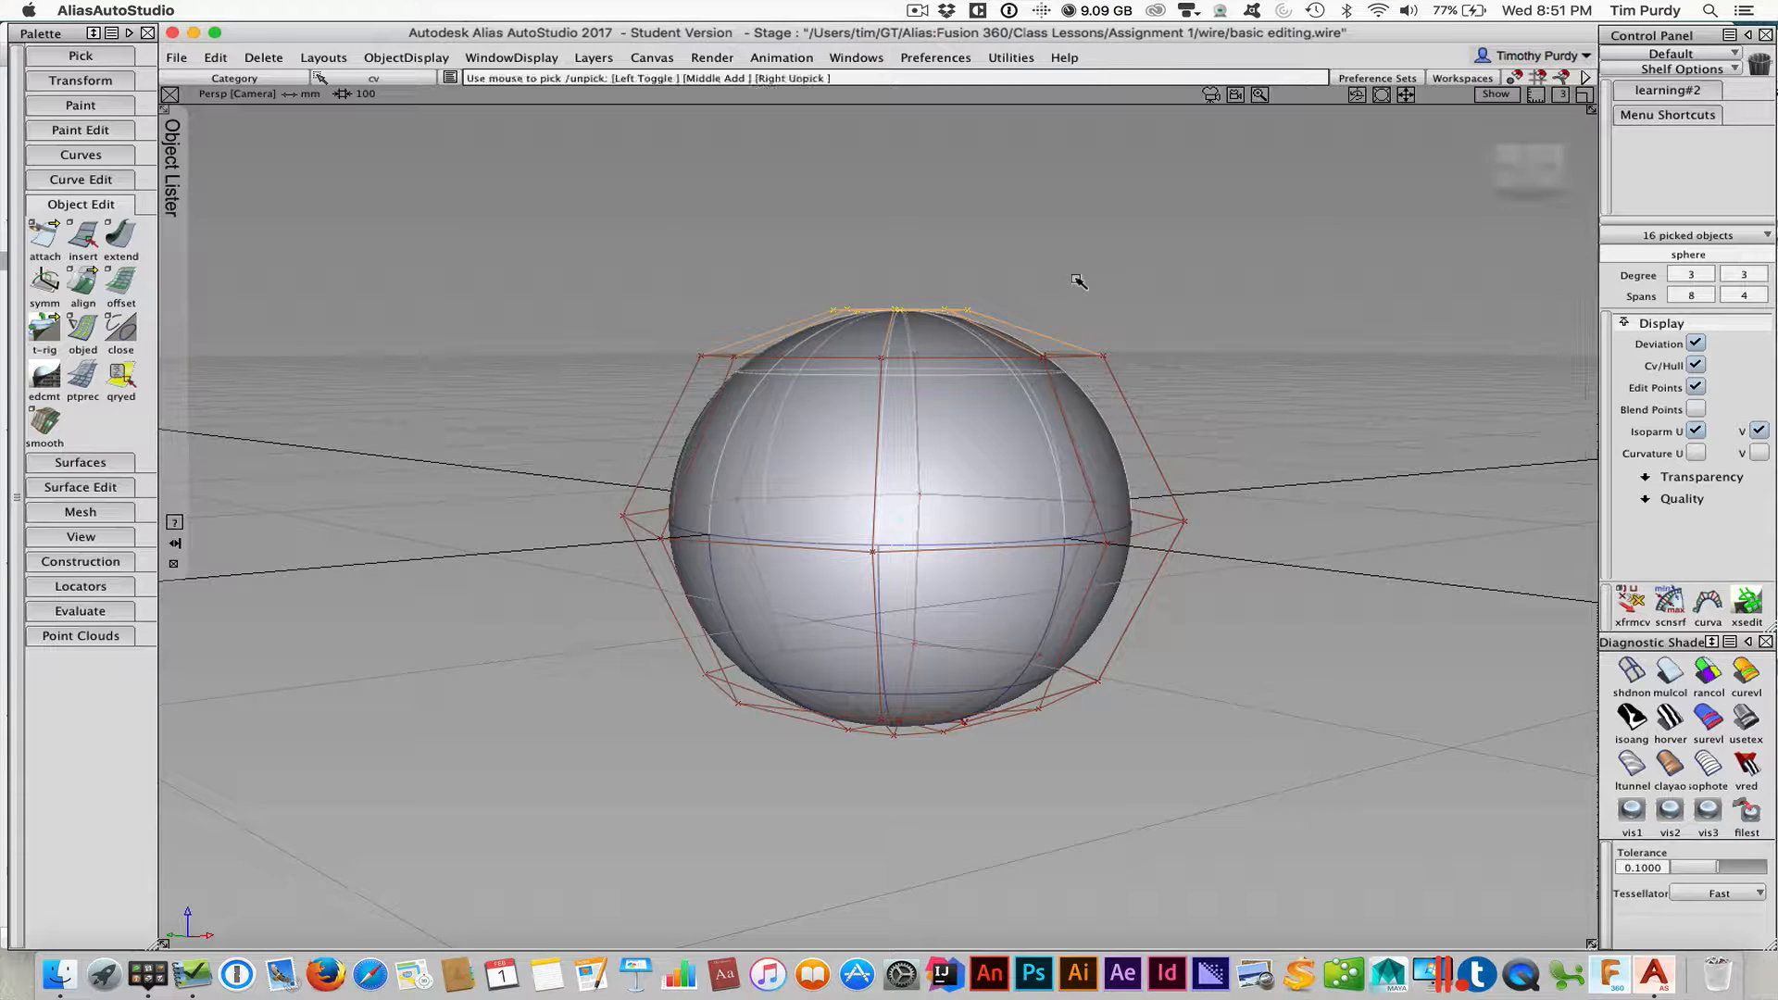
pyautogui.moveTo(1079, 280)
pyautogui.keyDown('ctrl'); pyautogui.keyDown('shift'); pyautogui.mouseDown()
pyautogui.moveTo(1074, 236)
pyautogui.moveTo(1056, 303)
pyautogui.moveTo(1092, 270)
pyautogui.mouseUp(); pyautogui.keyUp('shift'); pyautogui.keyUp('ctrl')
pyautogui.hotkey('alt', 'shift')
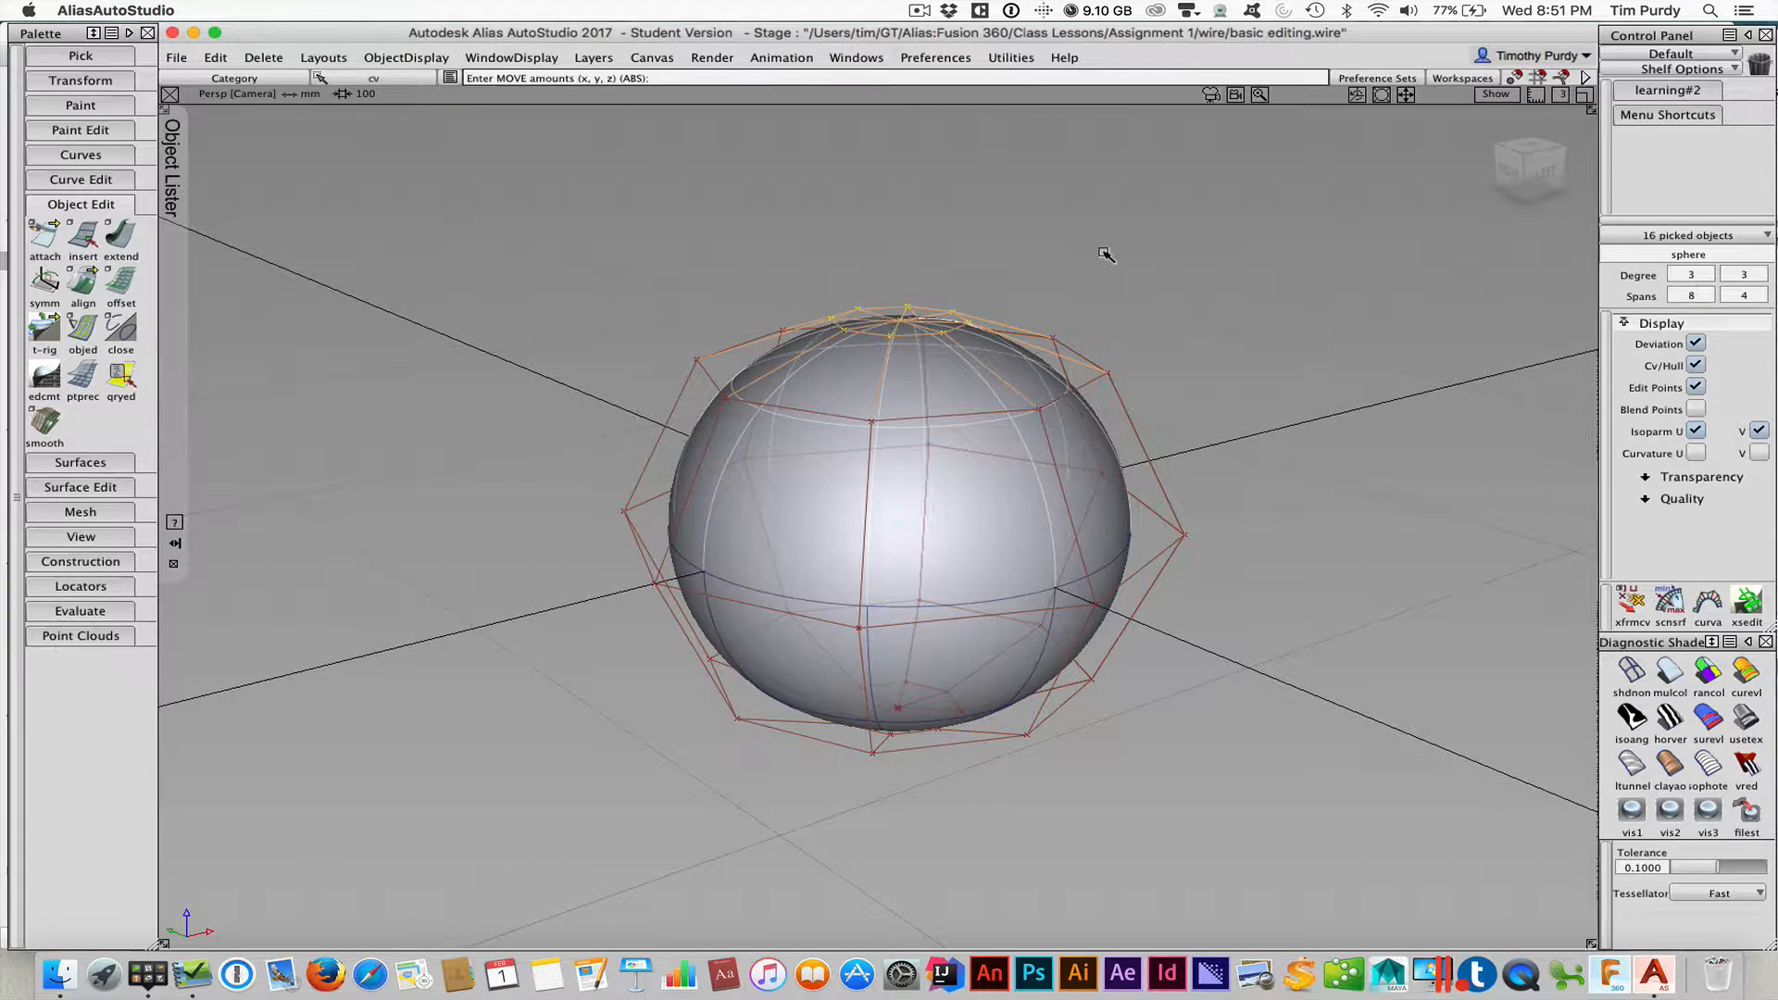
pyautogui.moveTo(1140, 257); pyautogui.dragTo(1061, 372, button='right')
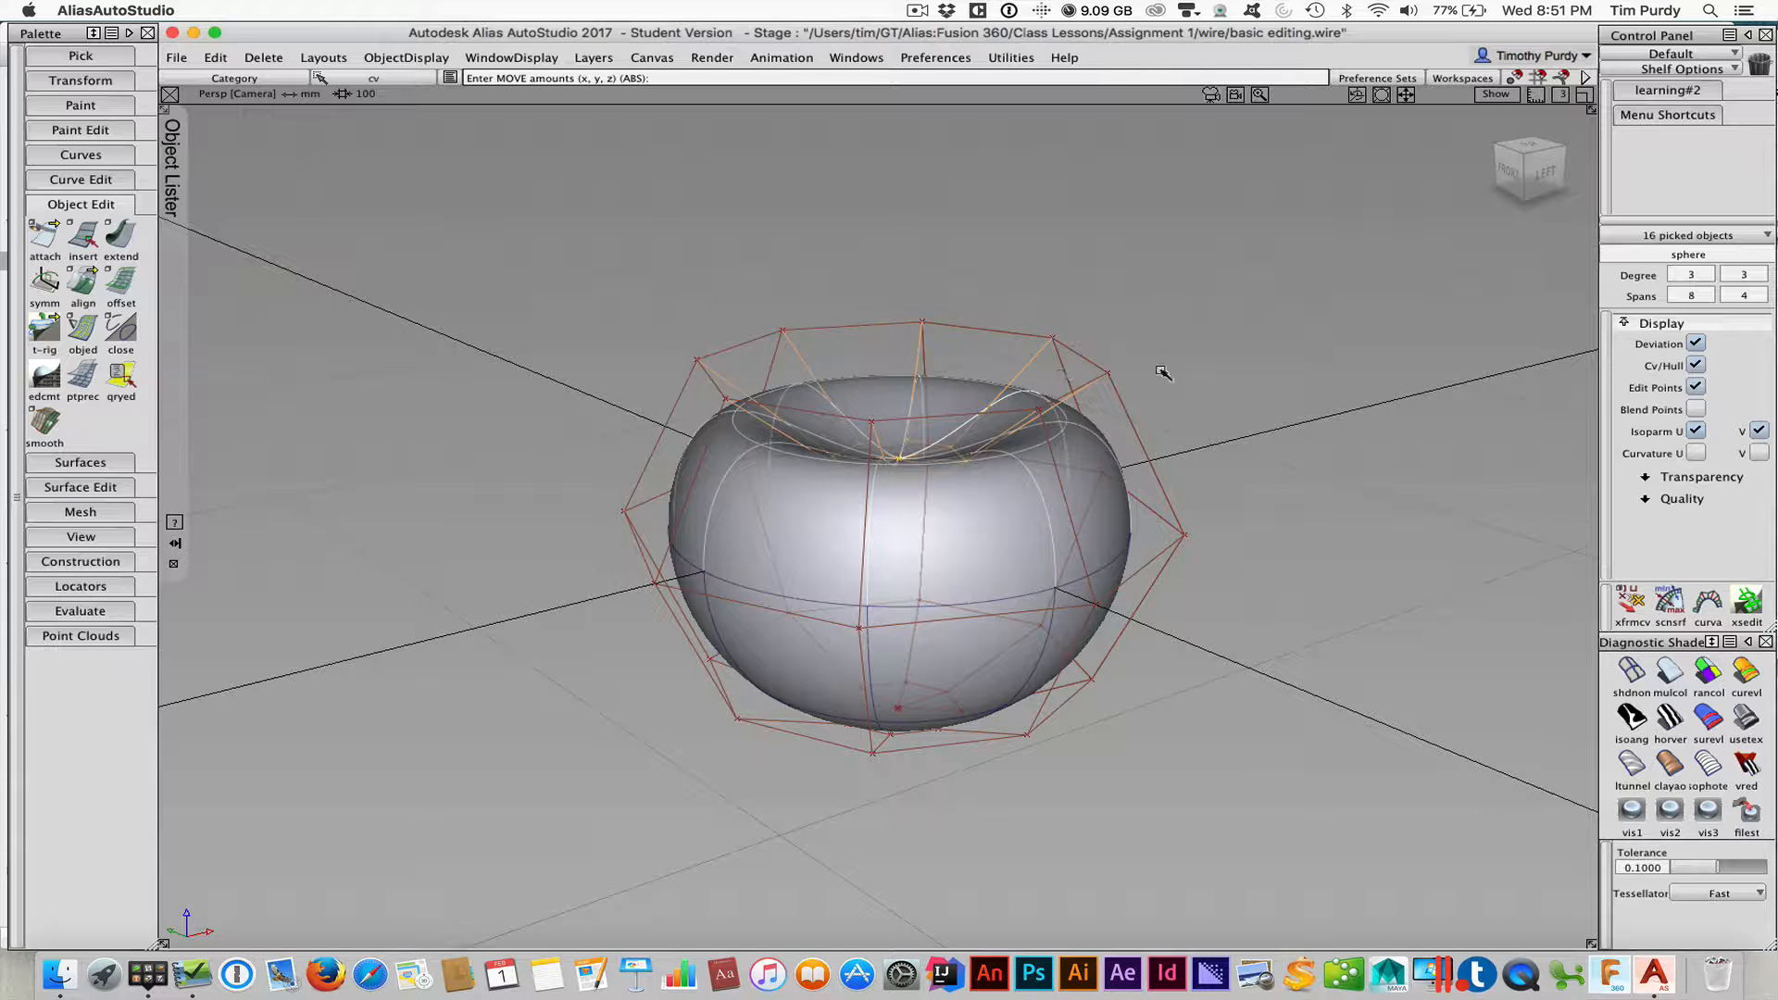
# Replace the current selection with the full ring of CVs just above the hollow's rim
pyautogui.hotkey('alt', 'shift')
pyautogui.keyDown('alt'); pyautogui.keyDown('shift'); pyautogui.moveTo(1172, 367); pyautogui.dragTo(1158, 305); pyautogui.keyUp('shift'); pyautogui.keyUp('alt')
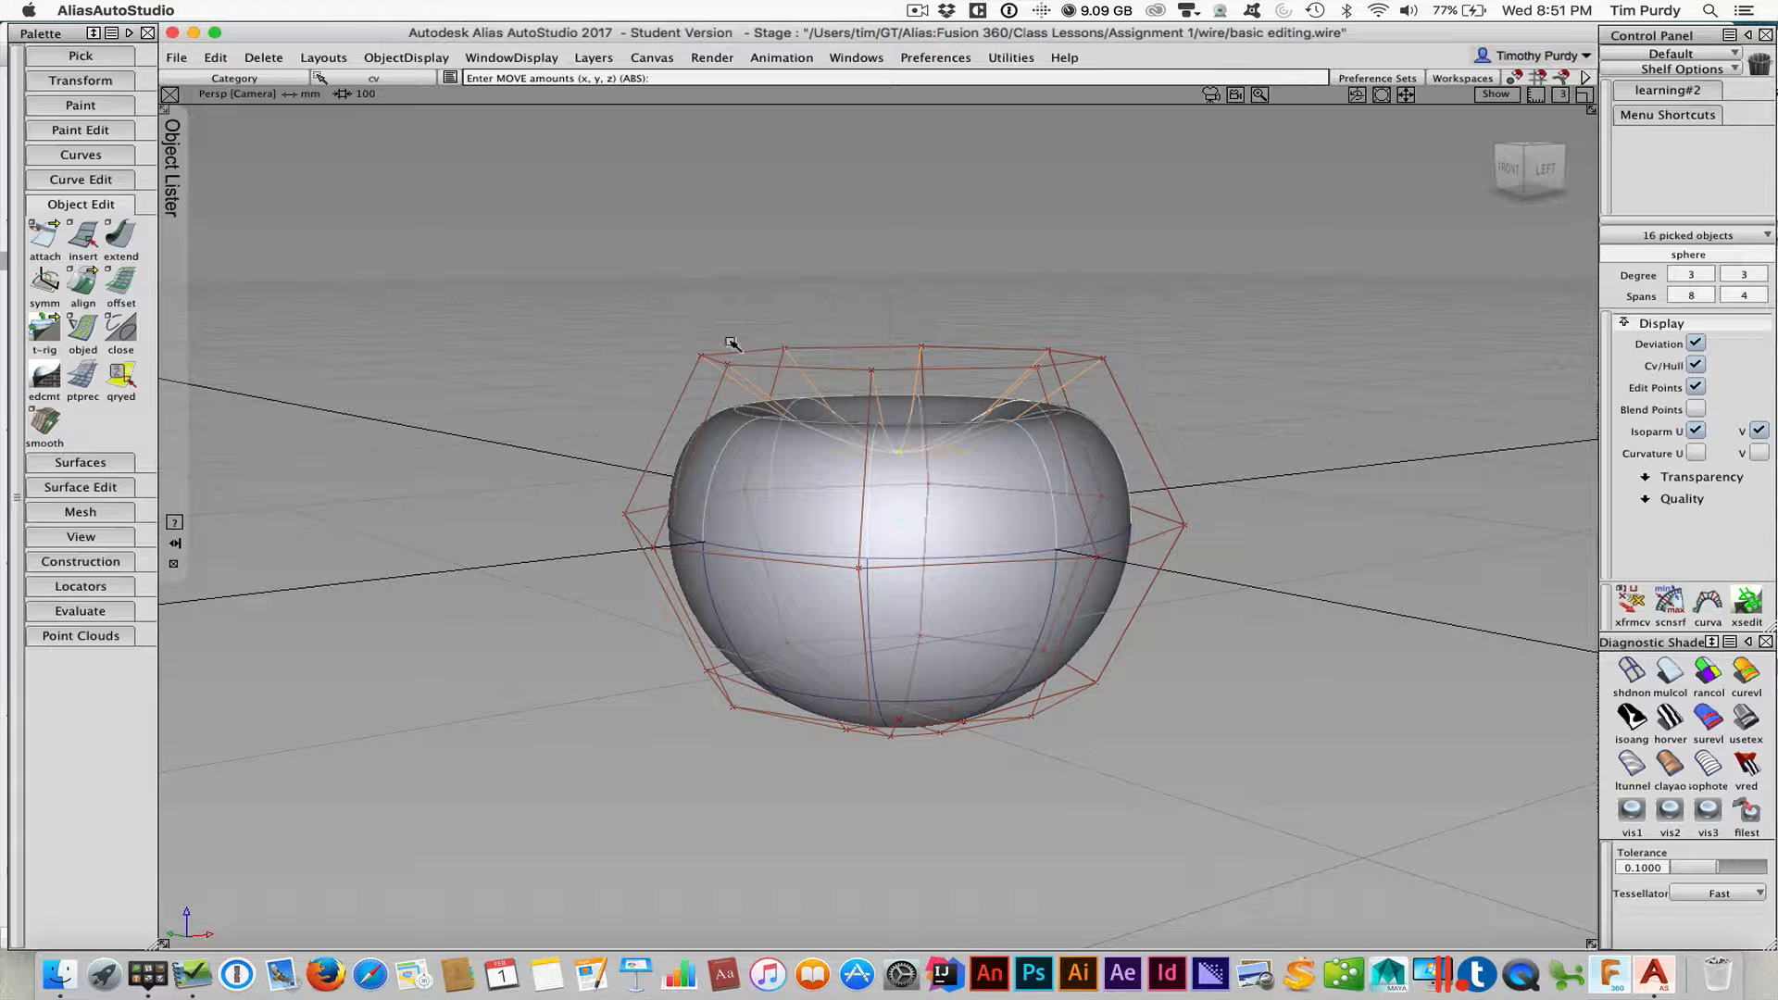
pyautogui.hotkey('alt', 'shift')
pyautogui.keyDown('alt'); pyautogui.keyDown('shift'); pyautogui.moveTo(1217, 384); pyautogui.dragTo(1205, 364); pyautogui.keyUp('shift'); pyautogui.keyUp('alt')
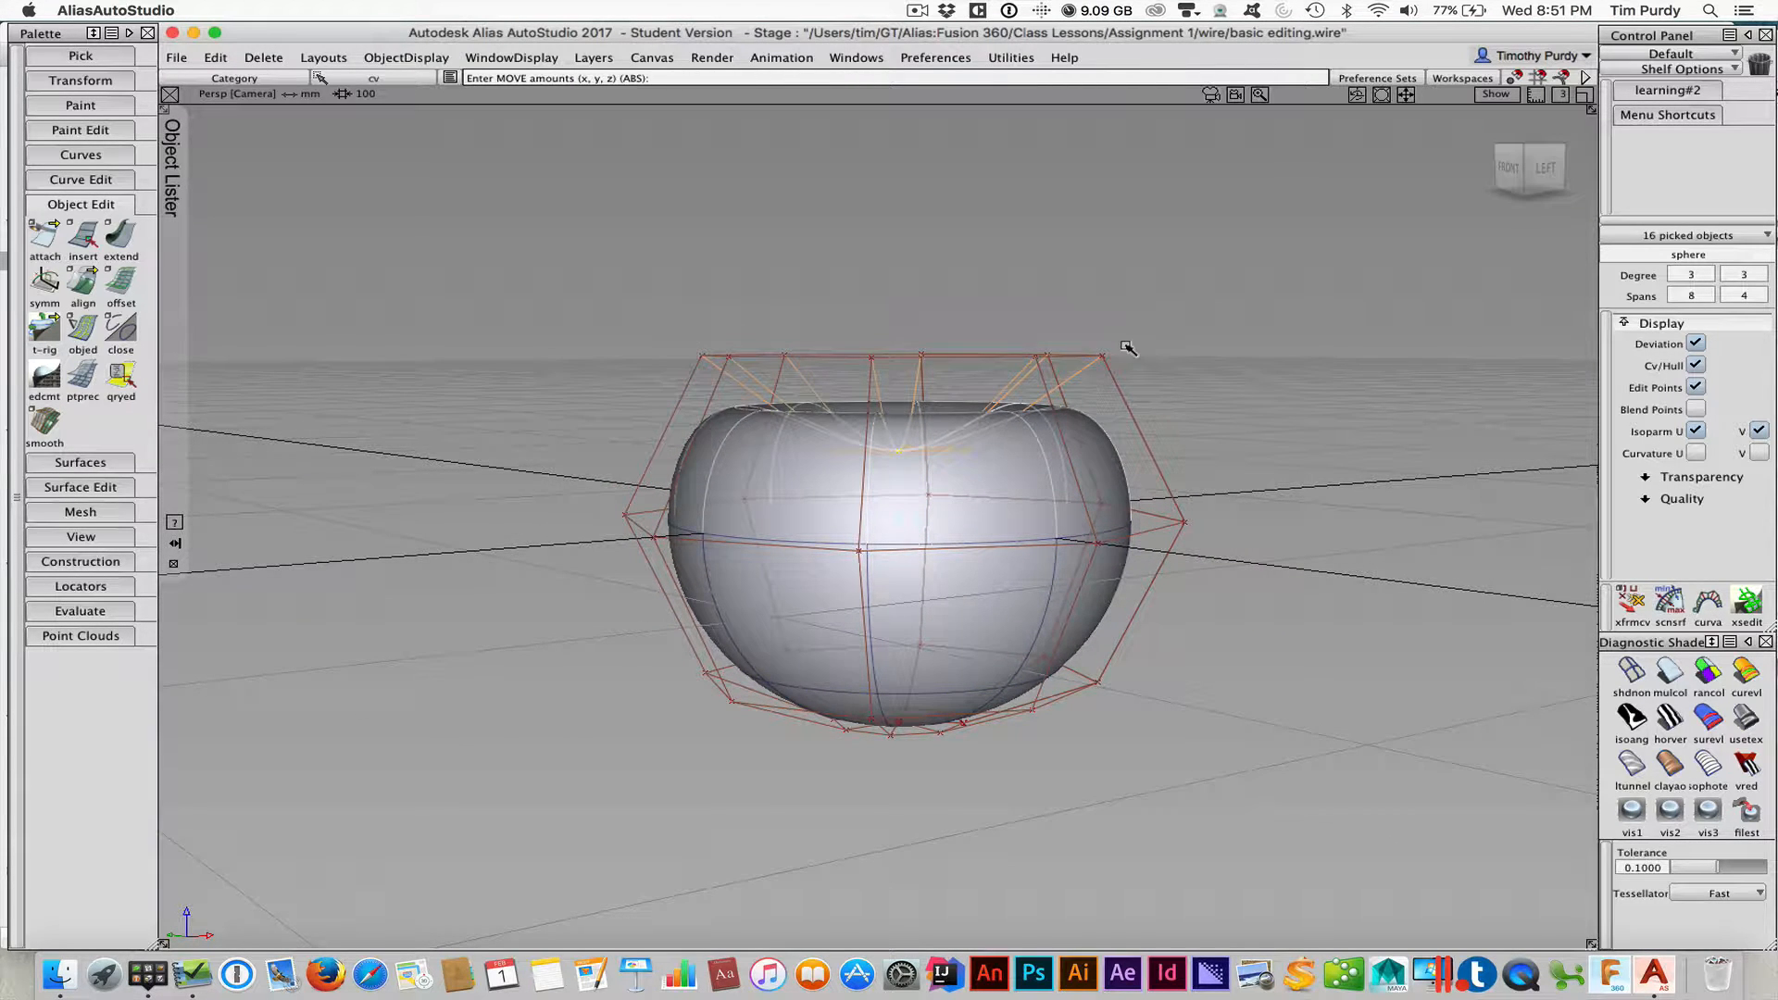
pyautogui.keyDown('ctrl'); pyautogui.keyDown('shift'); pyautogui.click(1187, 364); pyautogui.keyUp('shift'); pyautogui.keyUp('ctrl')
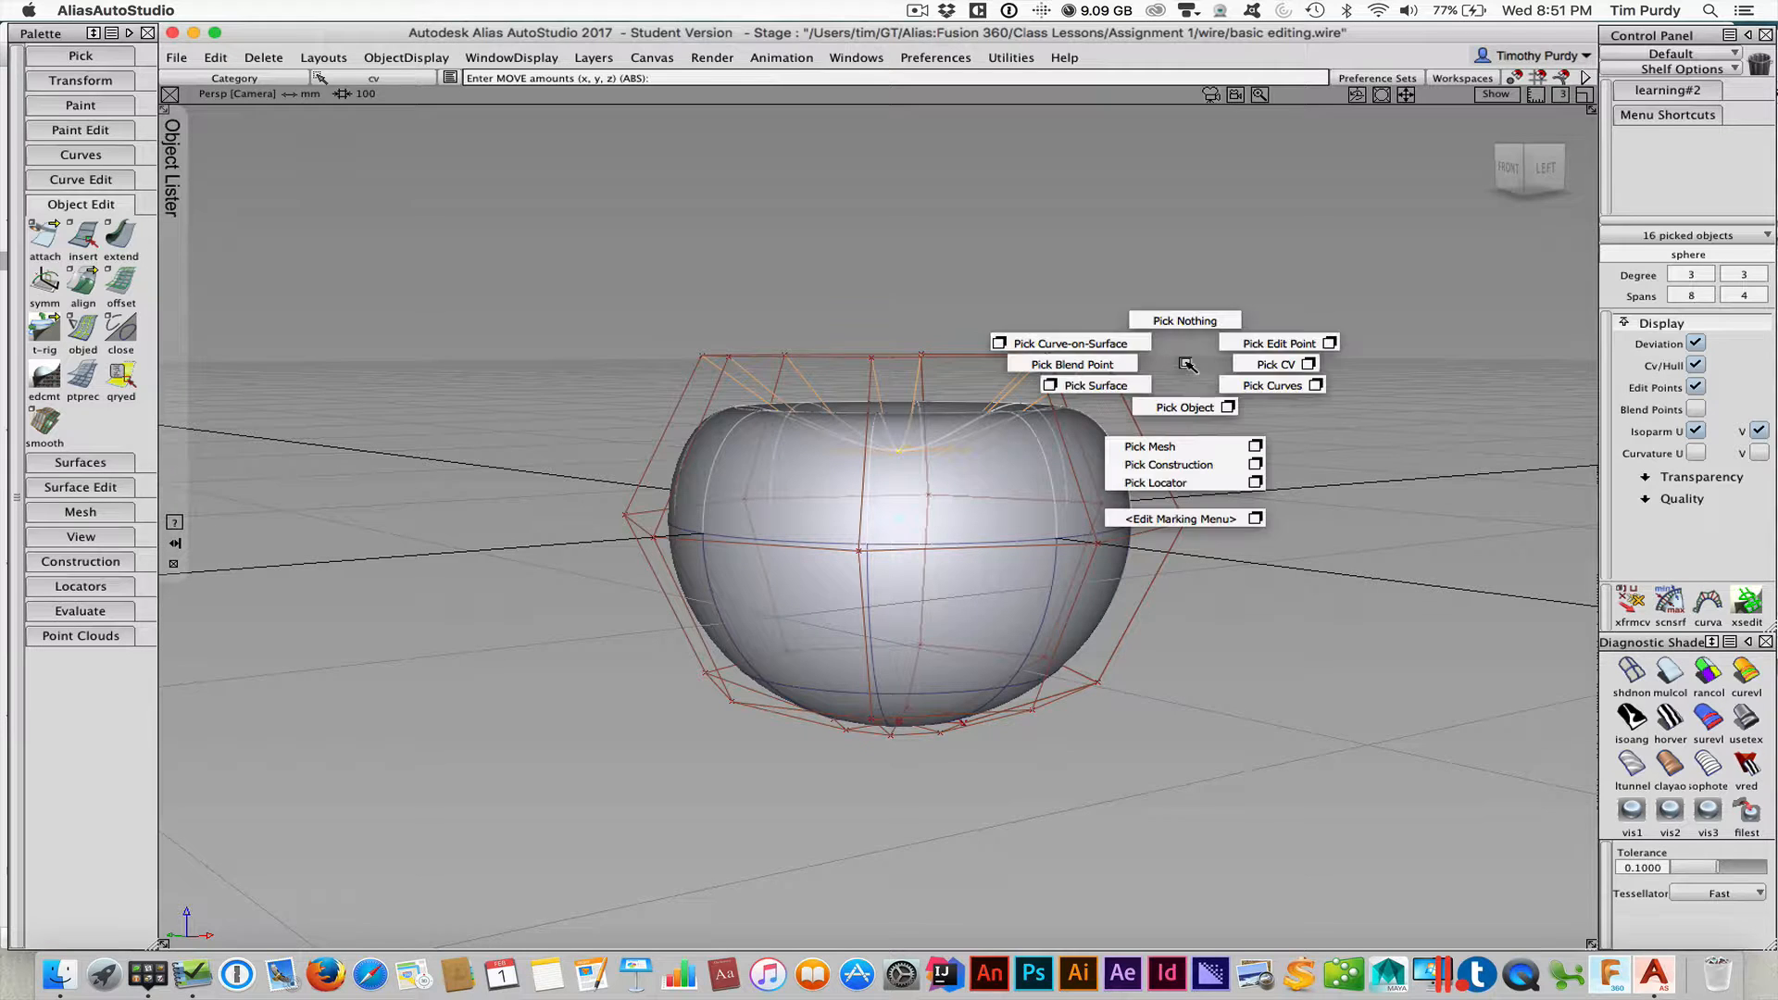
pyautogui.keyDown('ctrl'); pyautogui.keyDown('shift'); pyautogui.moveTo(1187, 364); pyautogui.dragTo(656, 359); pyautogui.keyUp('shift'); pyautogui.keyUp('ctrl')
pyautogui.keyDown('ctrl'); pyautogui.keyDown('shift'); pyautogui.click(1180, 319); pyautogui.keyUp('shift'); pyautogui.keyUp('ctrl')
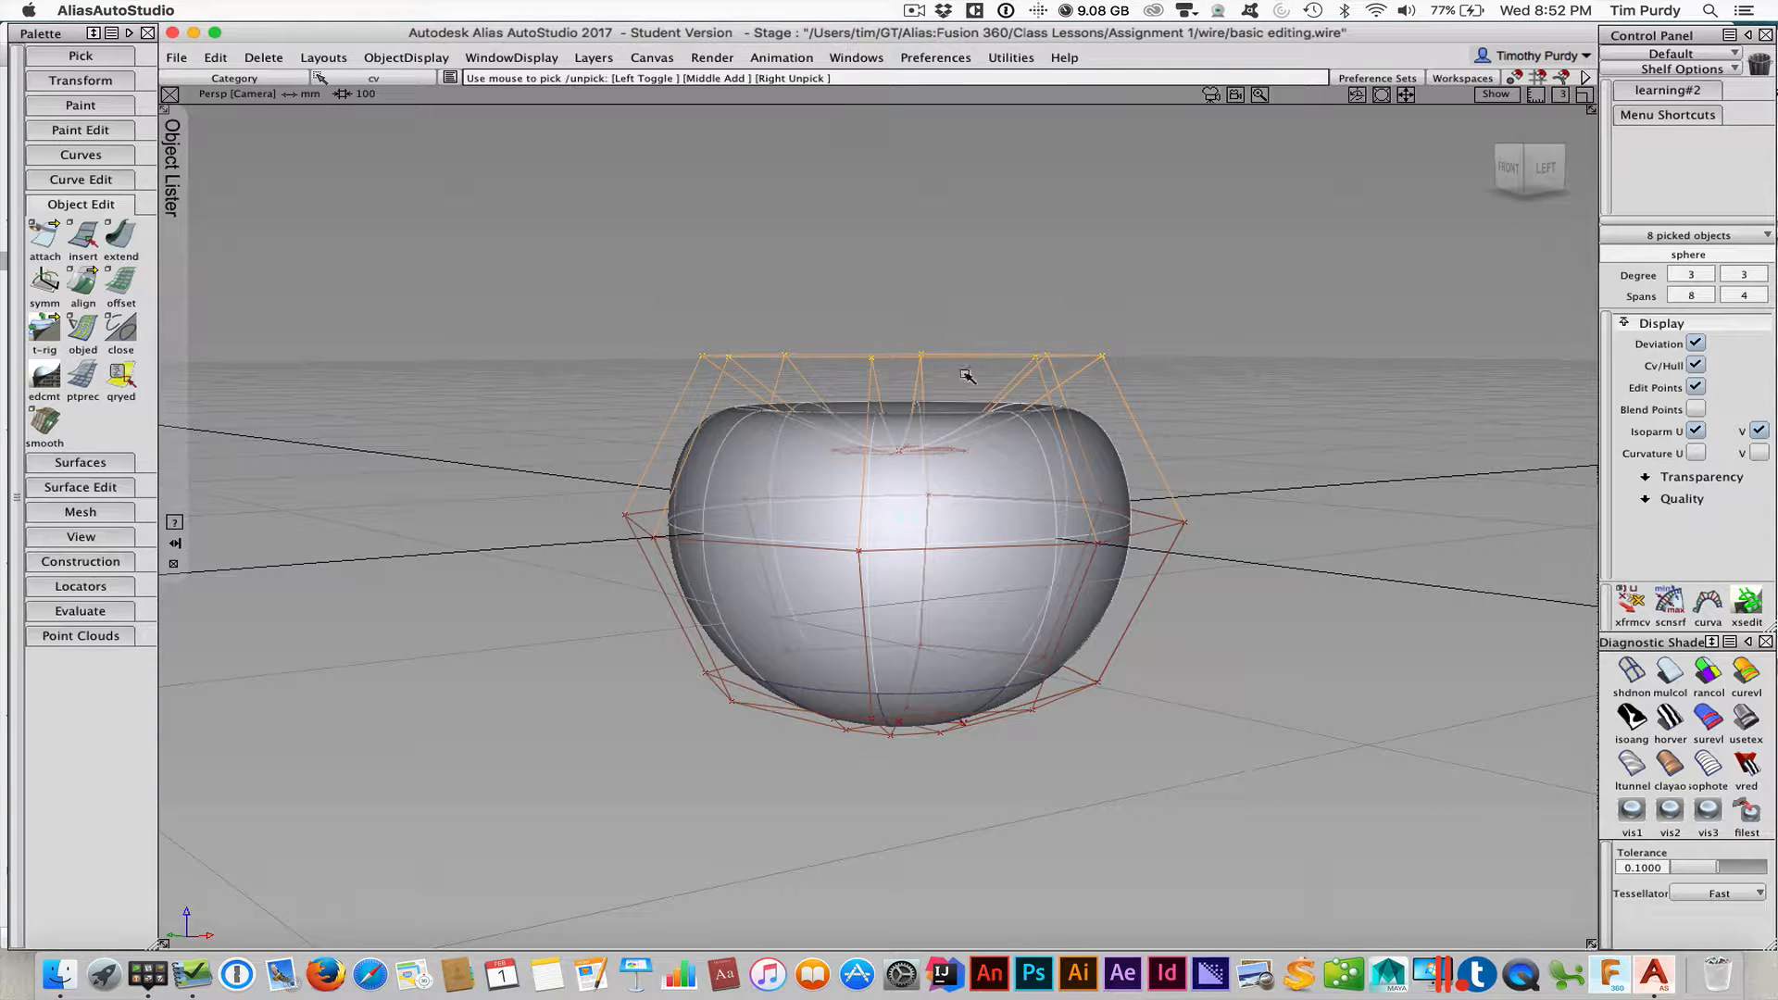
# Try scaling the rim's CV ring outward about its existing pivot, and undo the scale
pyautogui.keyDown('alt'); pyautogui.keyDown('shift'); pyautogui.moveTo(964, 324); pyautogui.dragTo(935, 391); pyautogui.keyUp('shift'); pyautogui.keyUp('alt')
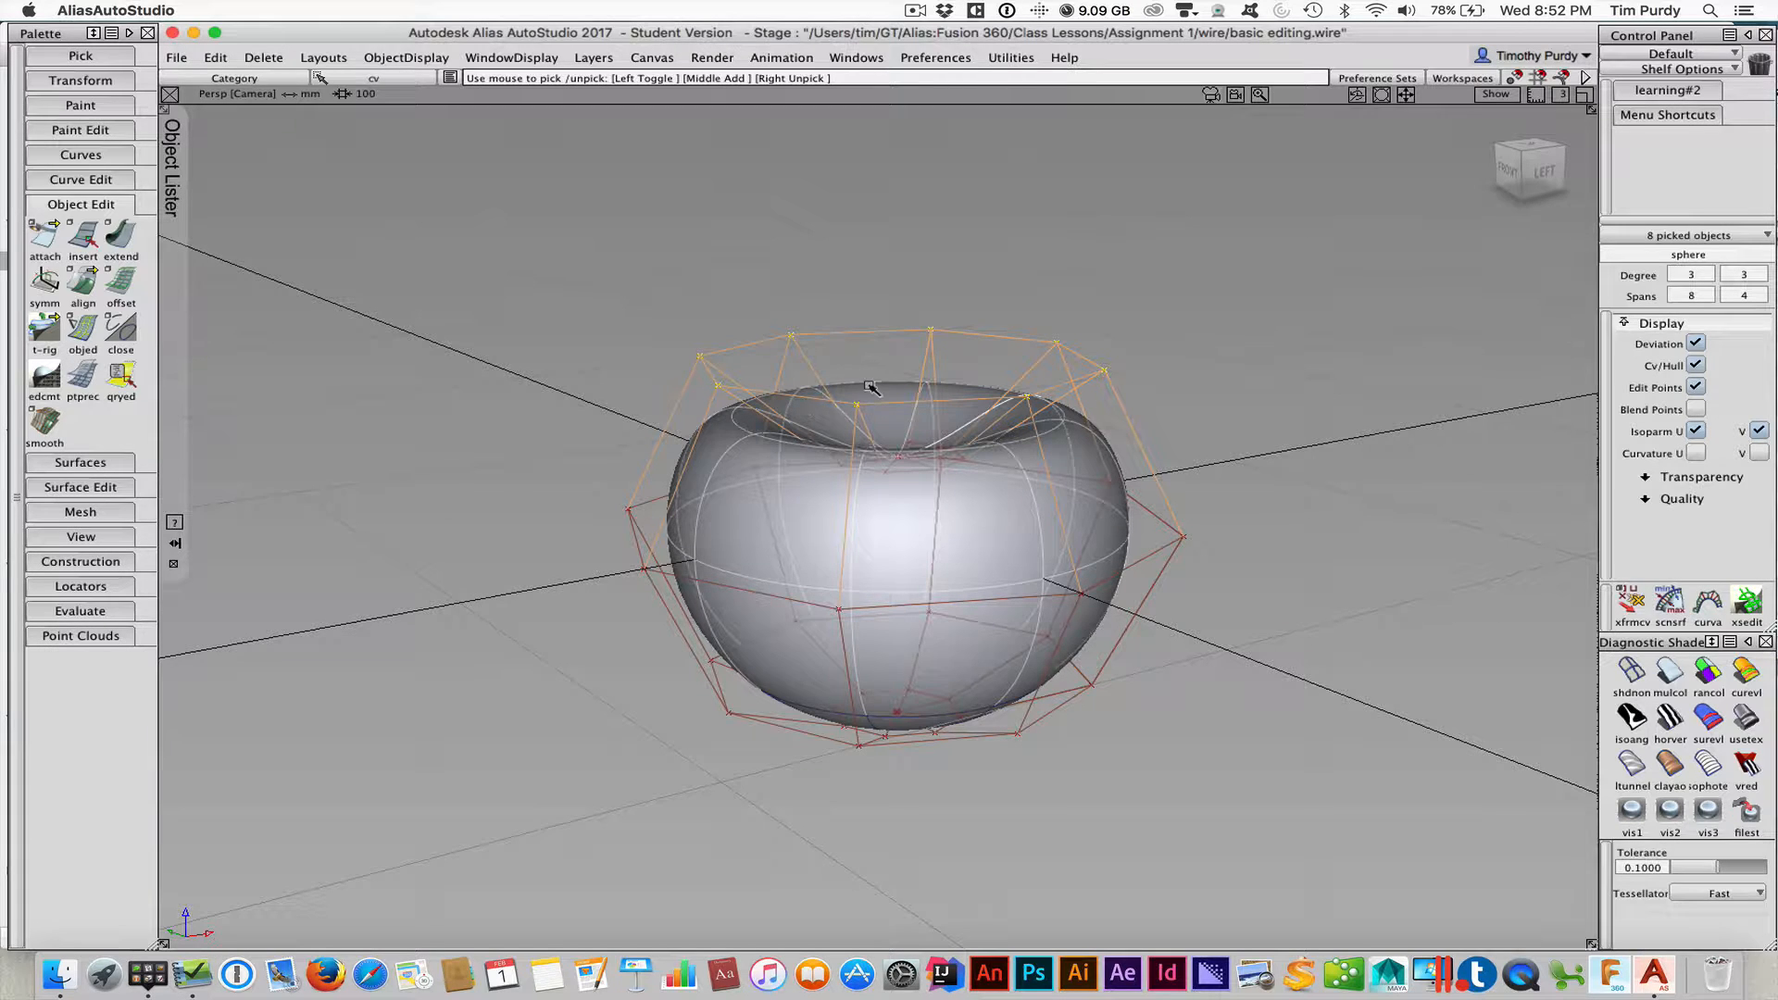
pyautogui.keyDown('ctrl'); pyautogui.keyDown('shift'); pyautogui.click(1067, 316); pyautogui.keyUp('shift'); pyautogui.keyUp('ctrl')
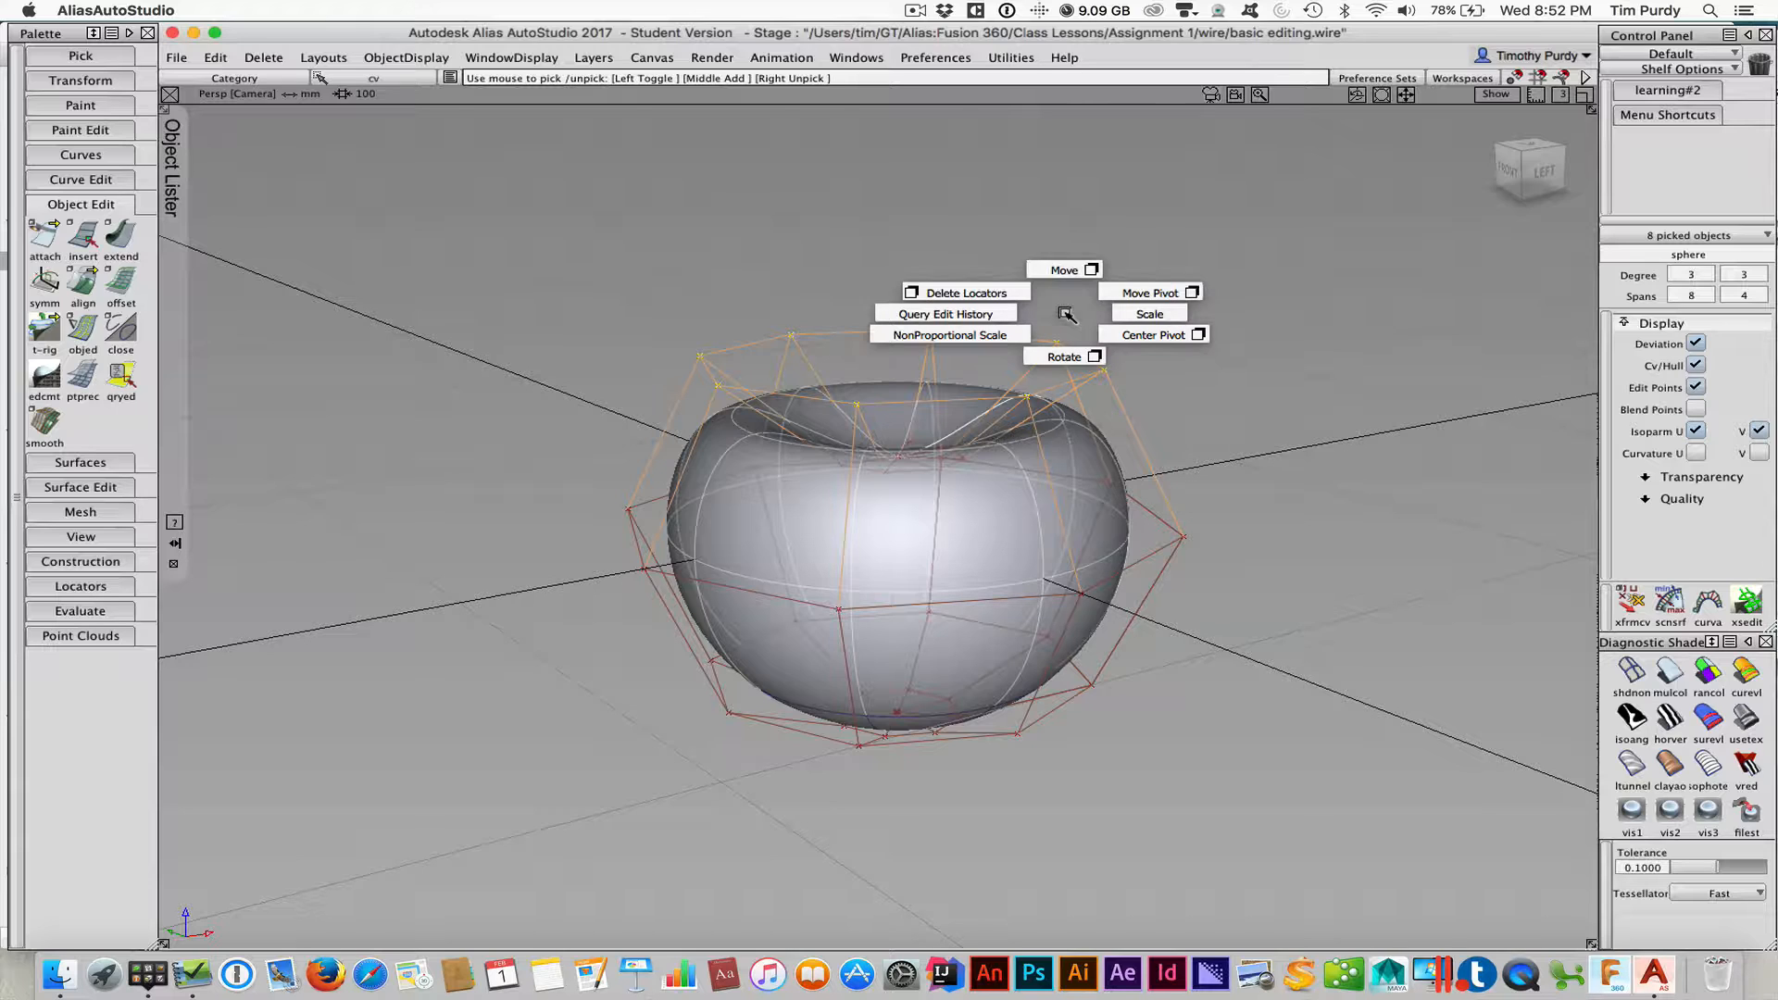
pyautogui.keyDown('ctrl'); pyautogui.keyDown('shift'); pyautogui.moveTo(1067, 316); pyautogui.dragTo(1093, 572); pyautogui.keyUp('shift'); pyautogui.keyUp('ctrl')
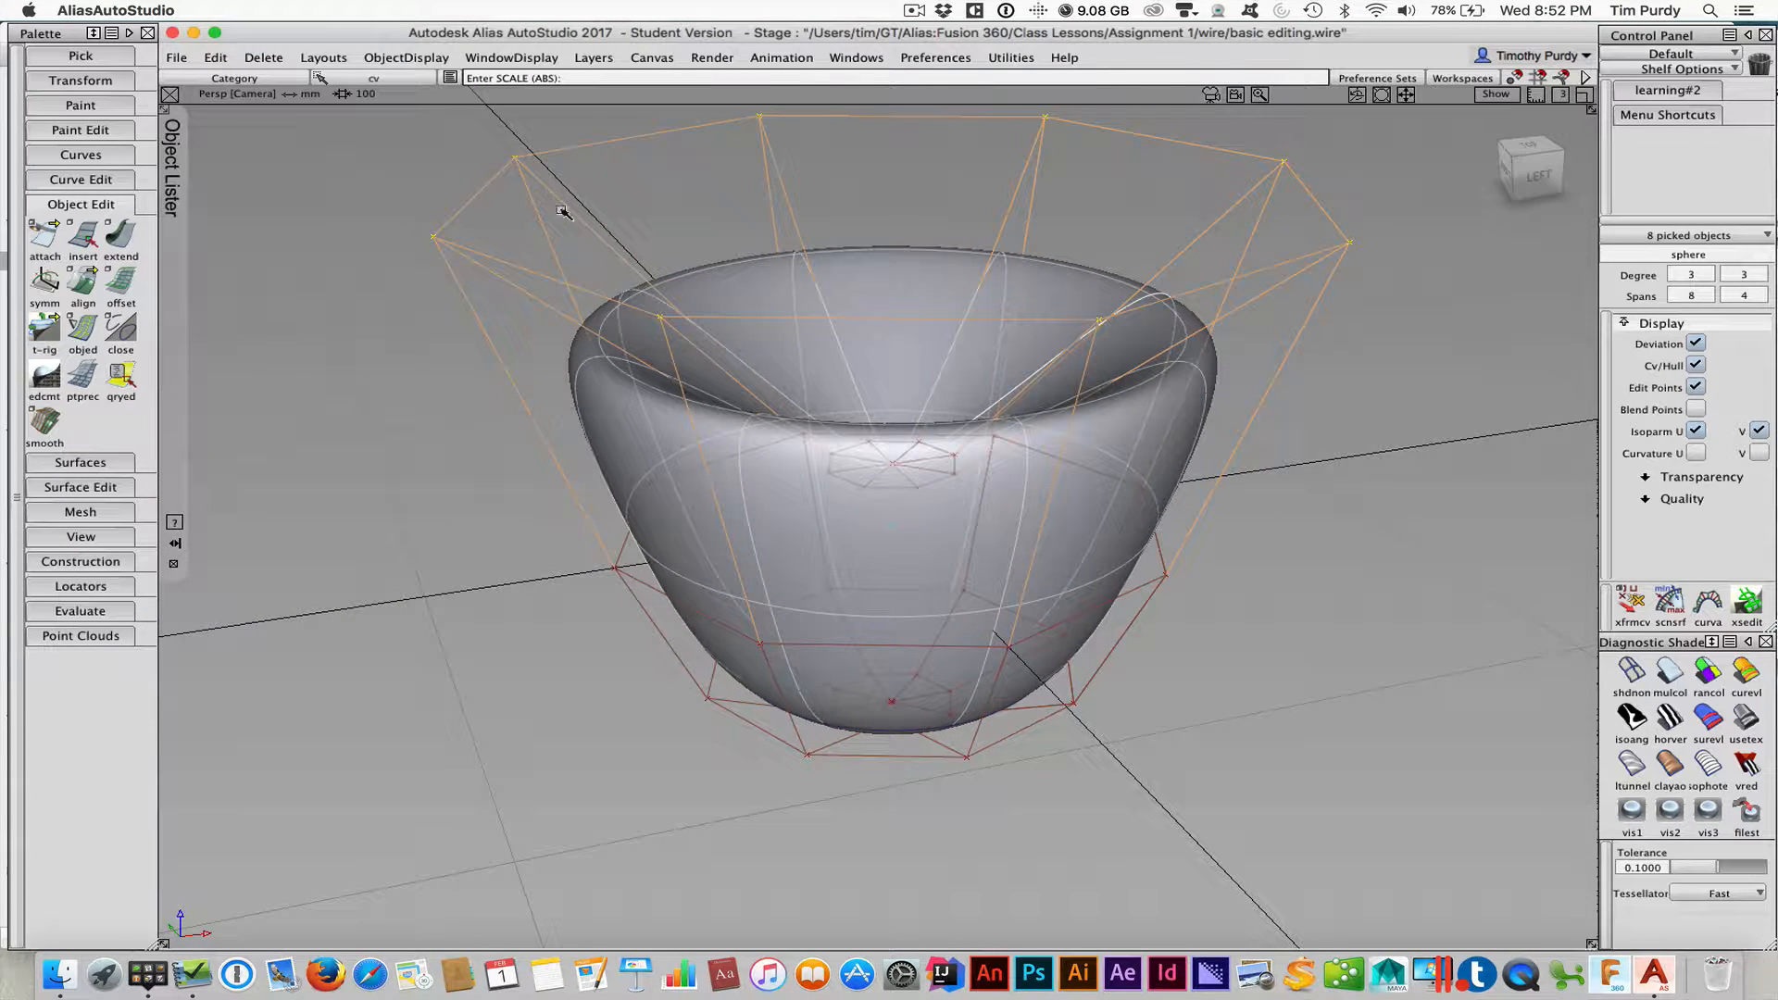
pyautogui.press('super+z')
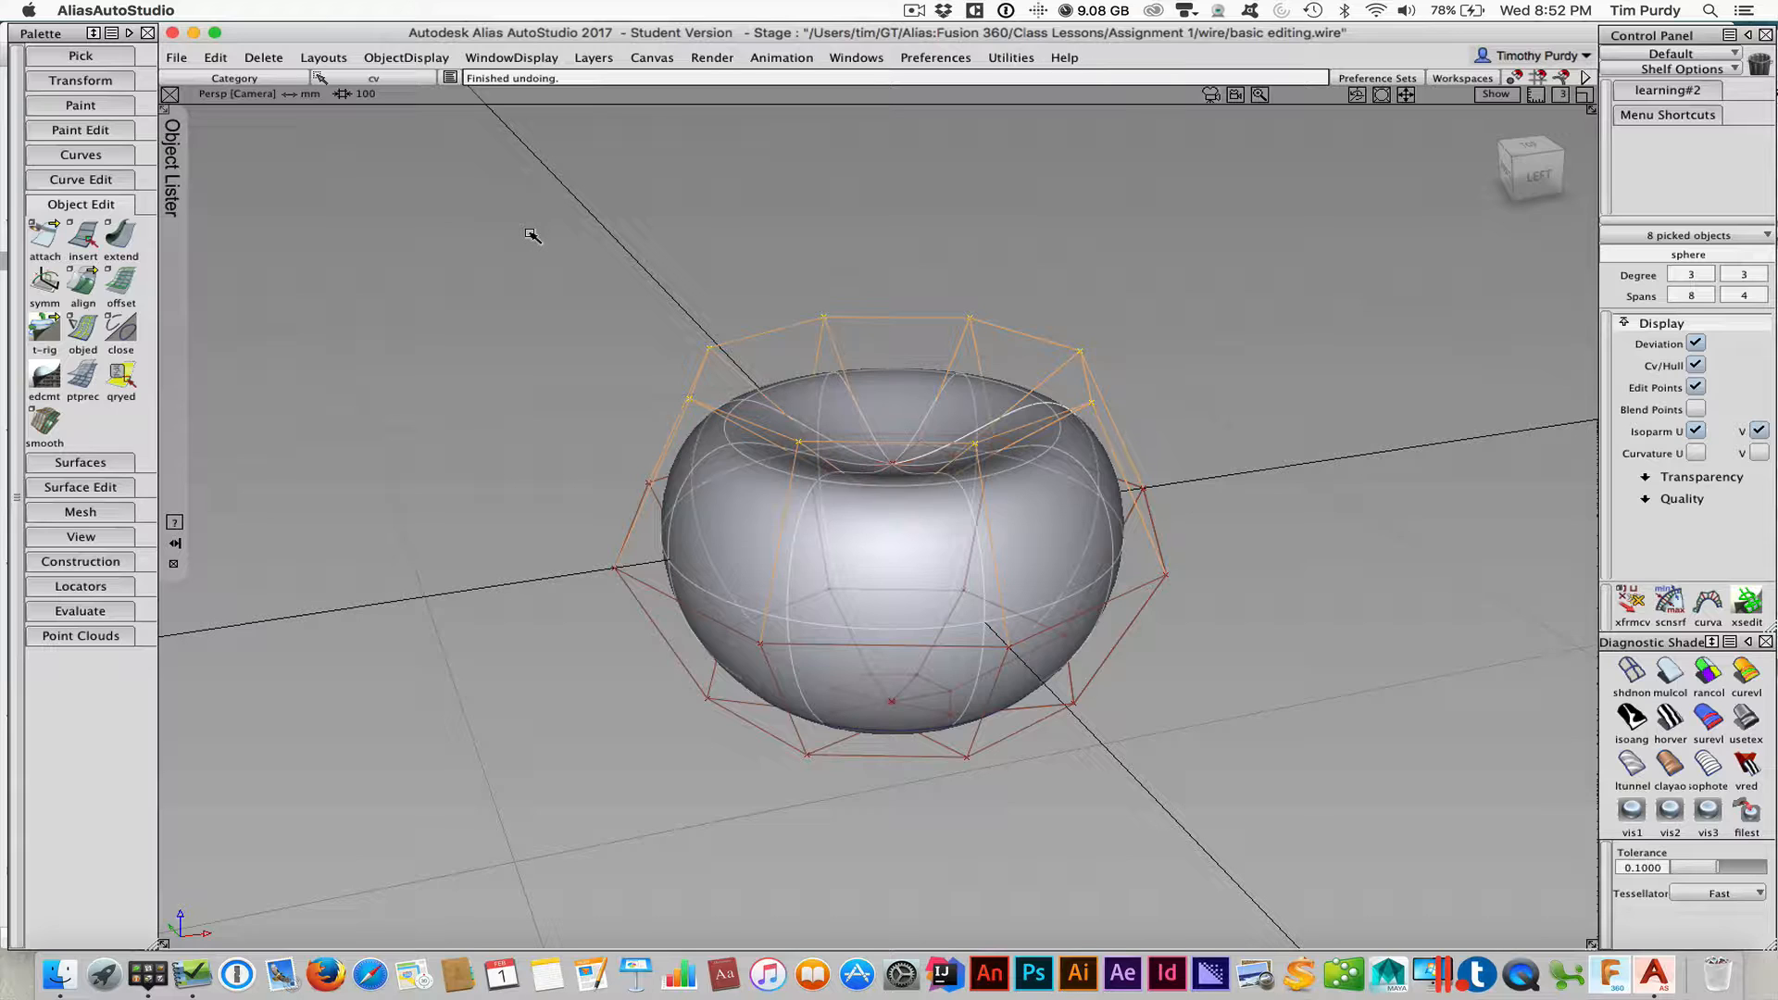
# Center the pivot of the picked rim CVs, scale them outward into a wide bowl shape, and clear the selection
pyautogui.keyDown('ctrl'); pyautogui.keyDown('shift'); pyautogui.moveTo(532, 235); pyautogui.dragTo(570, 252); pyautogui.keyUp('shift'); pyautogui.keyUp('ctrl')
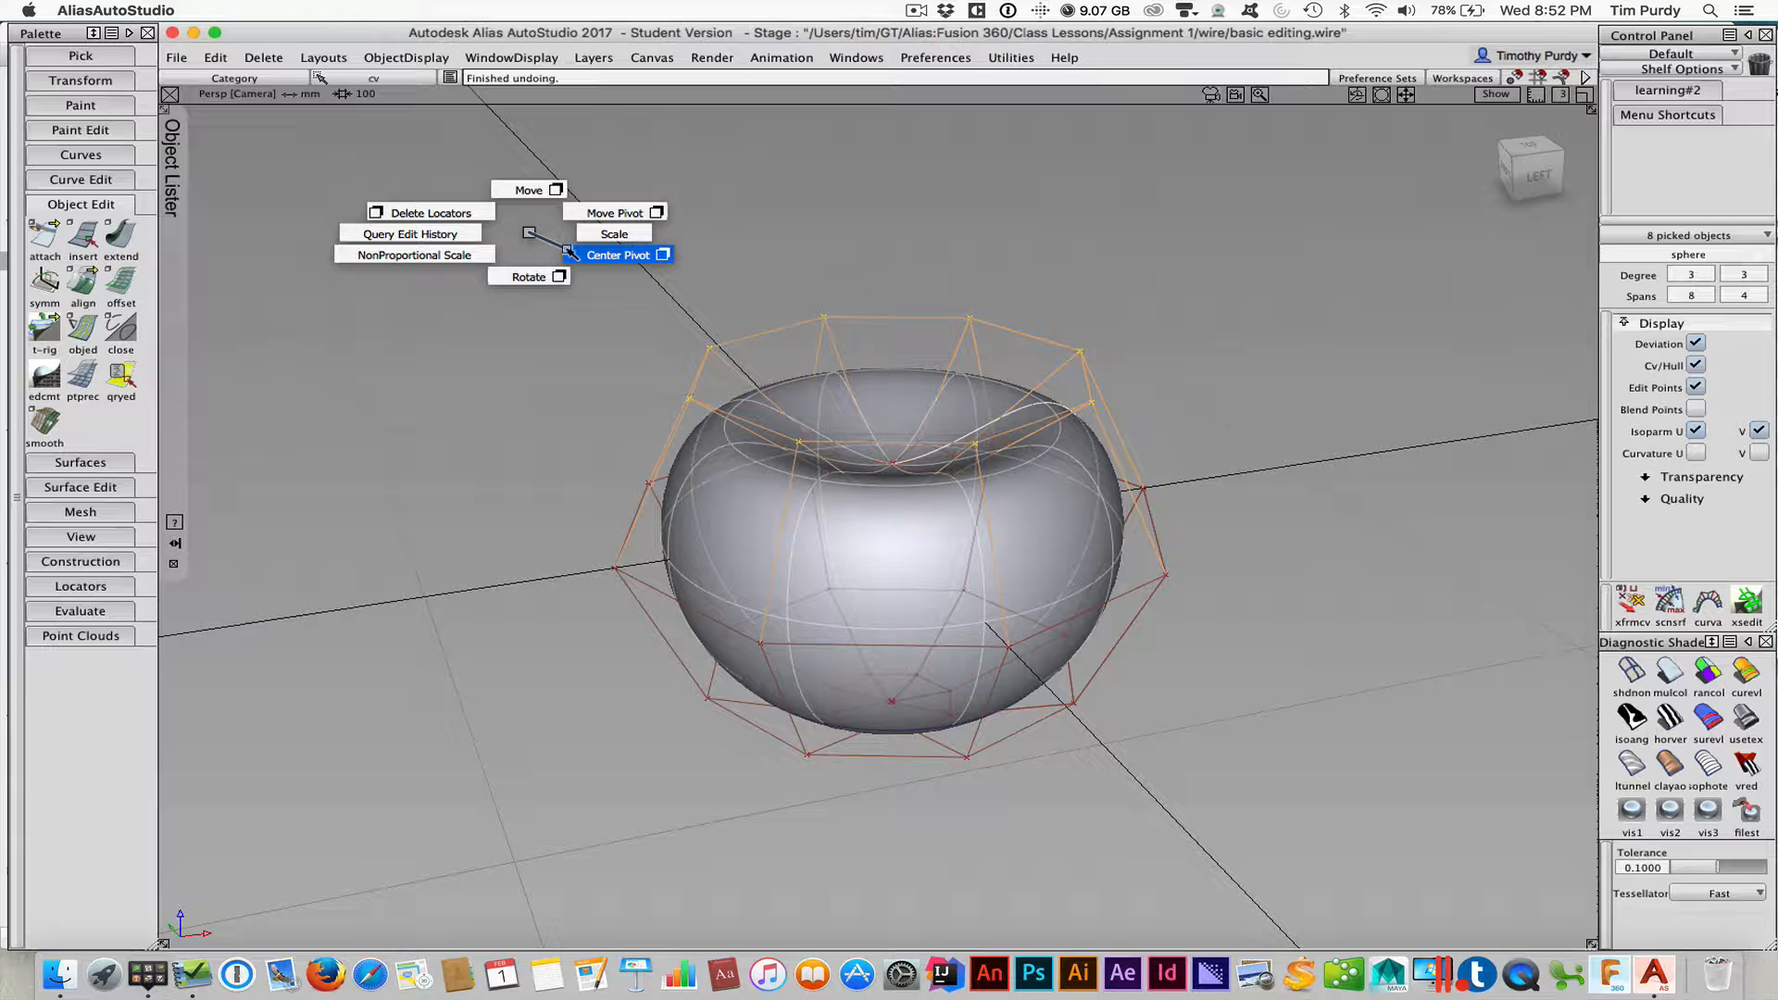
pyautogui.keyDown('ctrl'); pyautogui.keyDown('shift'); pyautogui.moveTo(569, 252); pyautogui.dragTo(593, 257); pyautogui.keyUp('shift'); pyautogui.keyUp('ctrl')
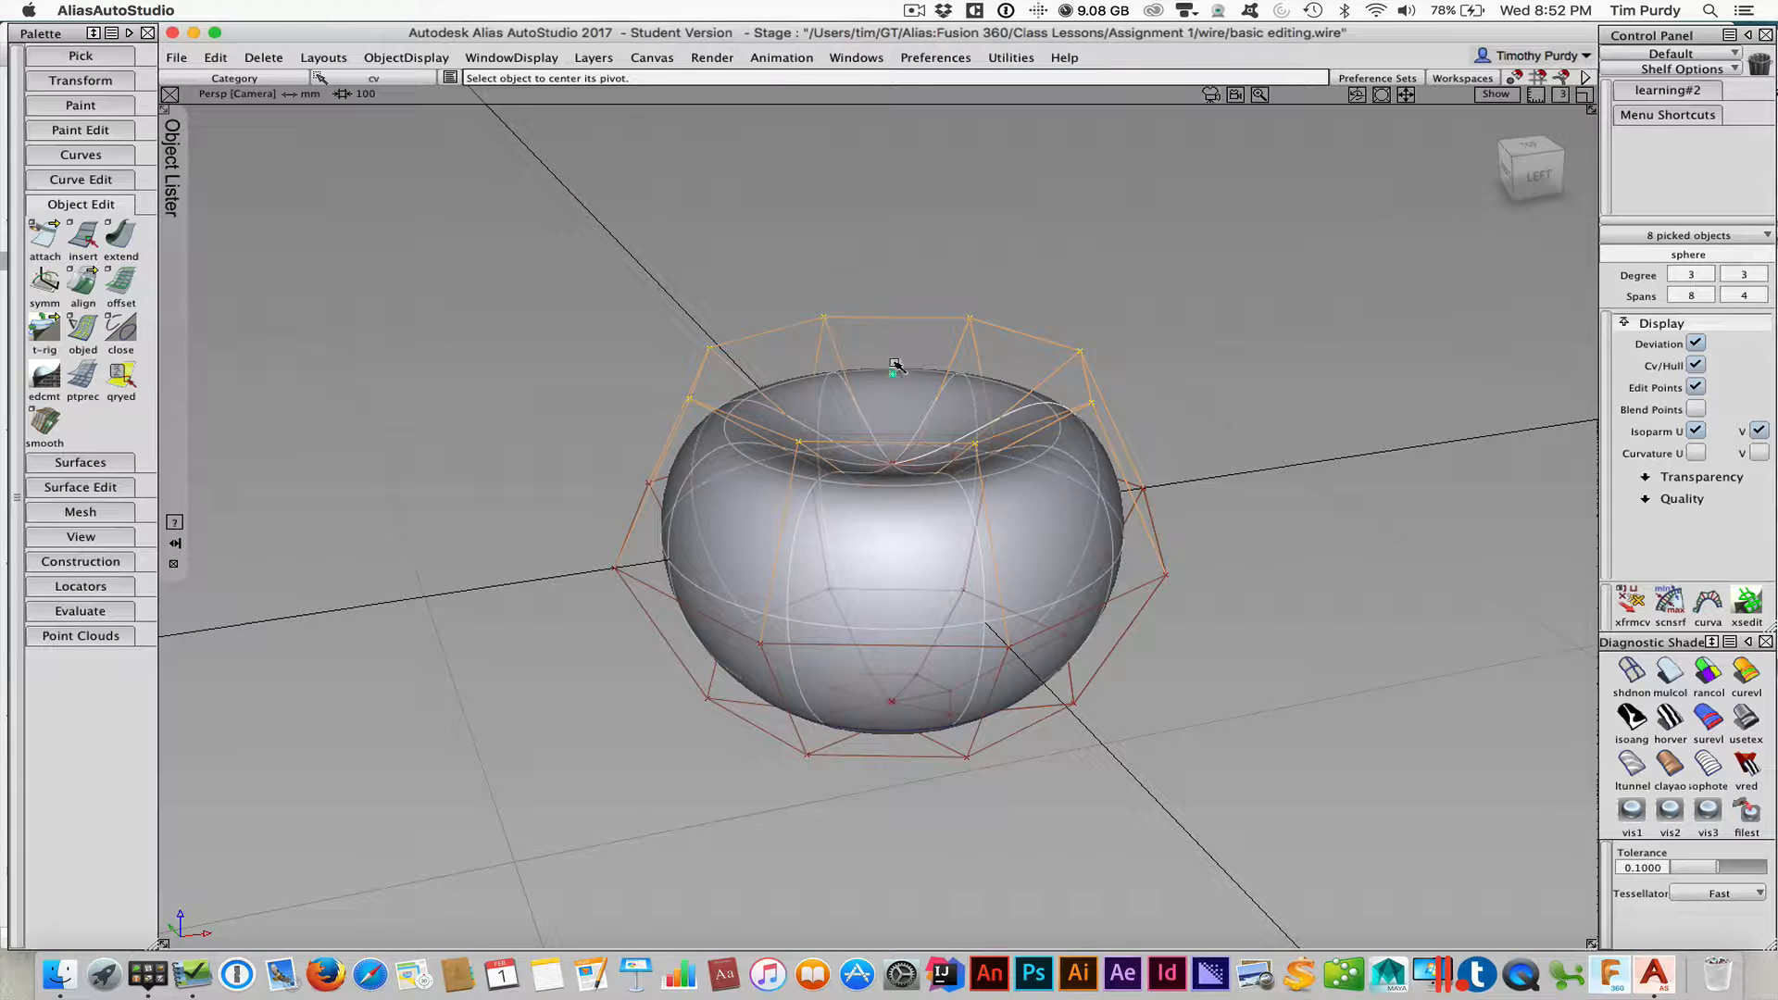
pyautogui.hotkey('alt', 'shift')
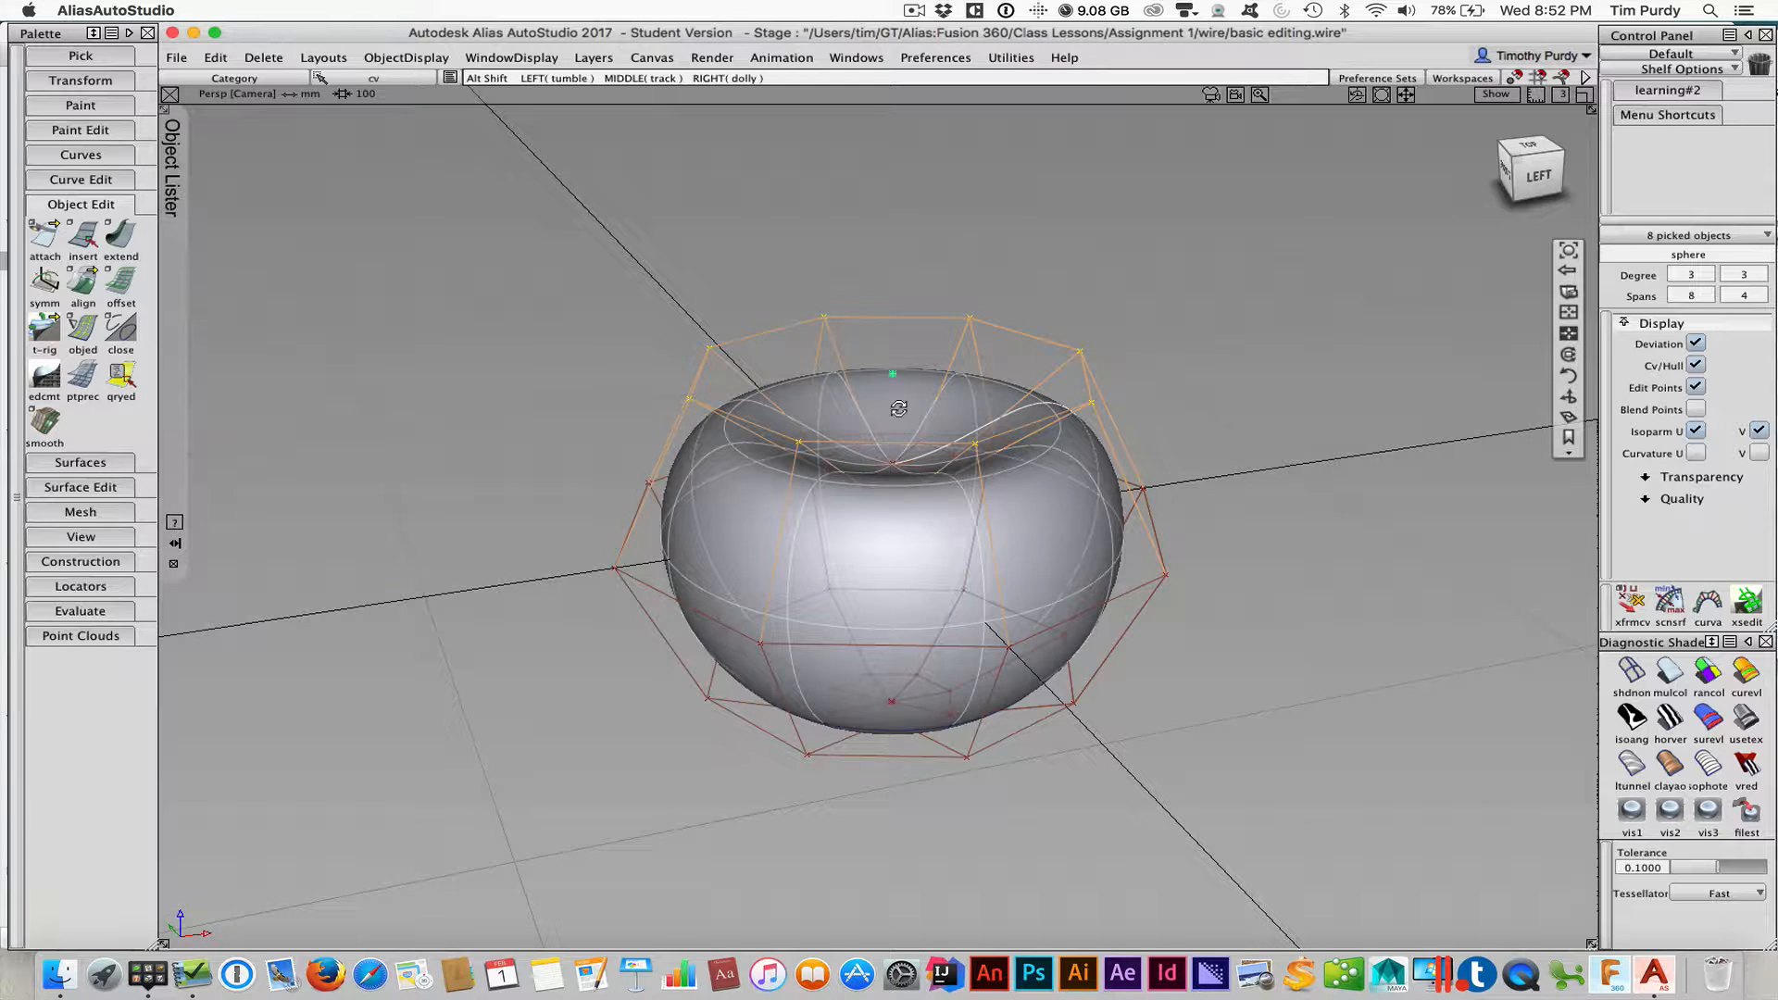
pyautogui.keyDown('alt'); pyautogui.keyDown('shift'); pyautogui.moveTo(898, 409); pyautogui.dragTo(660, 369); pyautogui.keyUp('shift'); pyautogui.keyUp('alt')
pyautogui.moveTo(766, 369); pyautogui.dragTo(1357, 543)
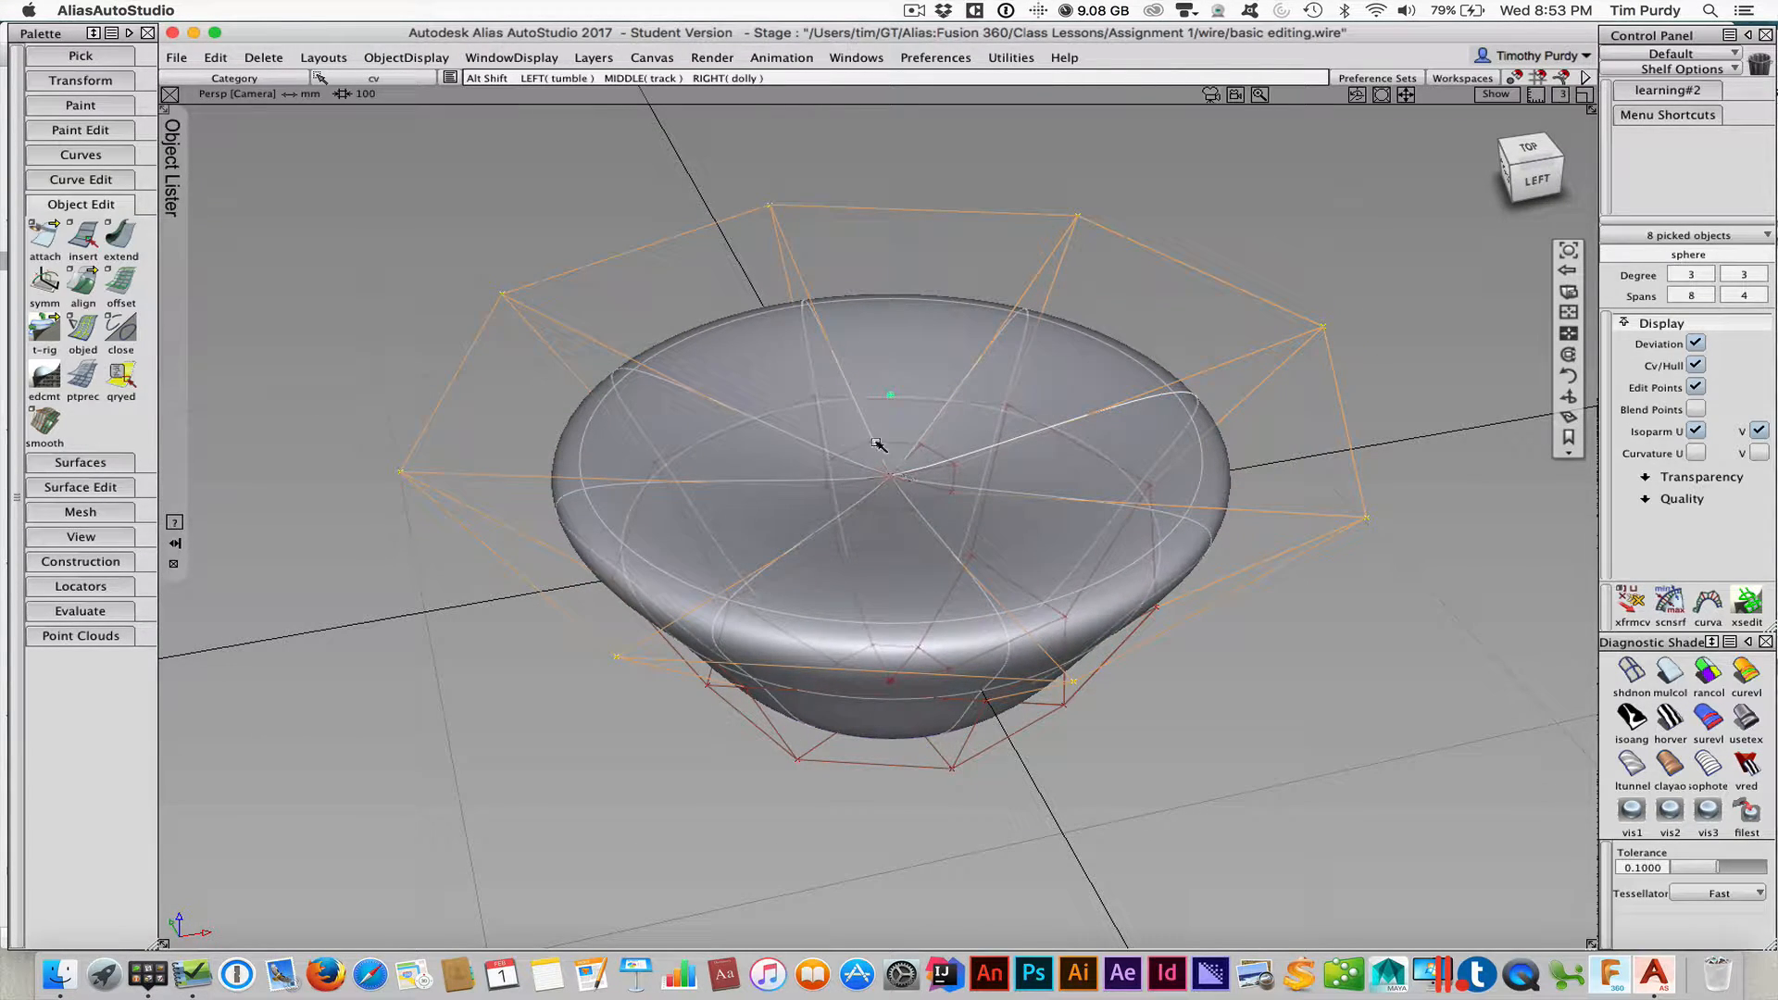
pyautogui.keyDown('alt'); pyautogui.keyDown('shift'); pyautogui.moveTo(853, 505); pyautogui.dragTo(868, 414); pyautogui.keyUp('shift'); pyautogui.keyUp('alt')
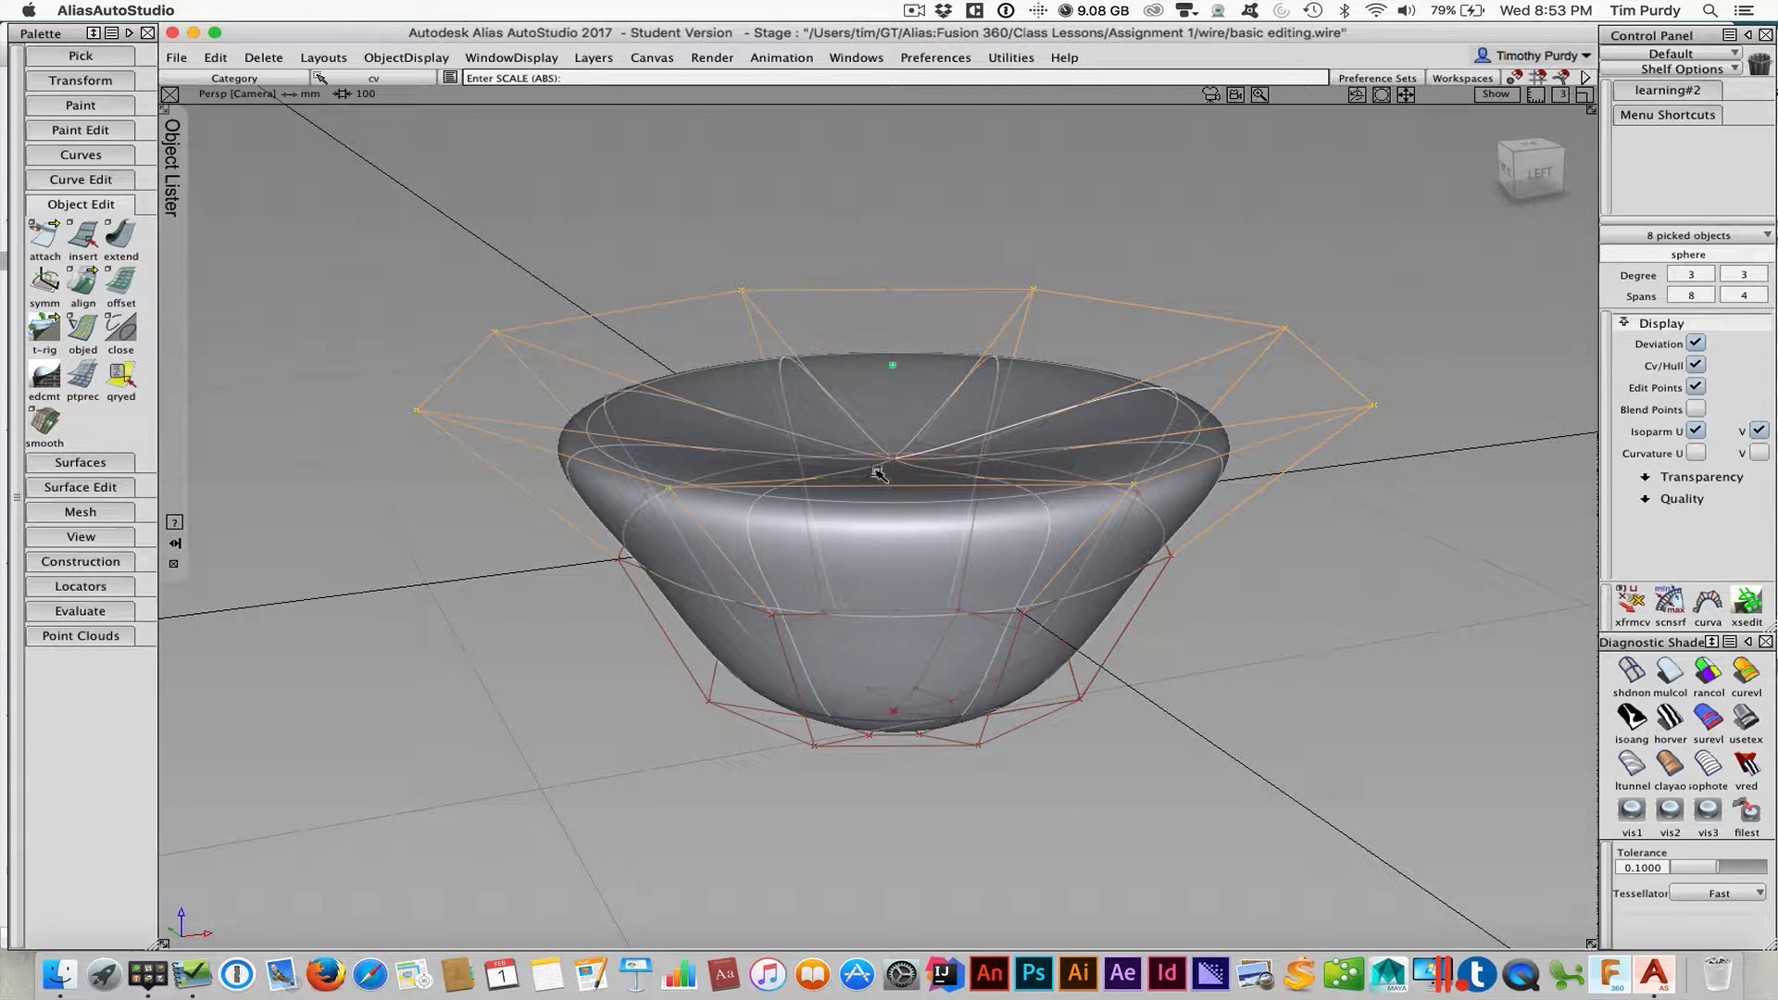
pyautogui.moveTo(875, 524)
pyautogui.keyDown('ctrl'); pyautogui.keyDown('shift'); pyautogui.mouseDown()
pyautogui.moveTo(934, 476)
pyautogui.moveTo(903, 541)
pyautogui.mouseUp(); pyautogui.keyUp('shift'); pyautogui.keyUp('ctrl')
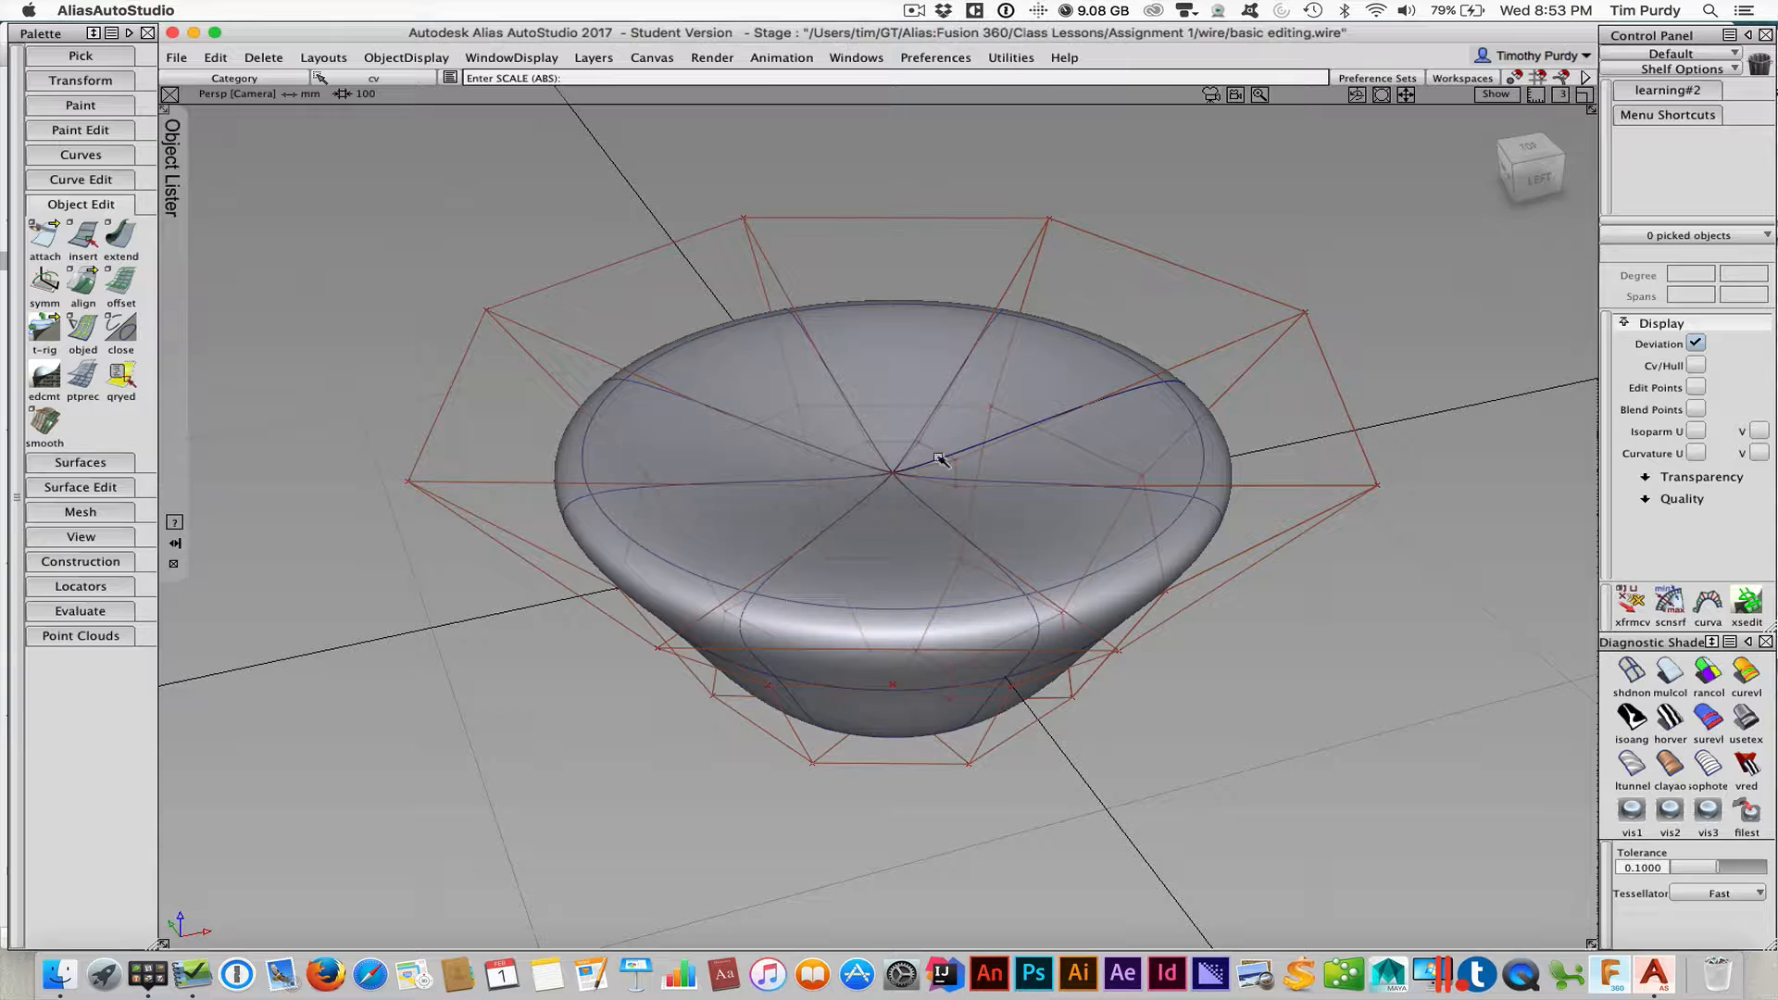
# Pick the small CV ring around the center of the bowl's hollow using Pick Hull
pyautogui.click(72, 57)
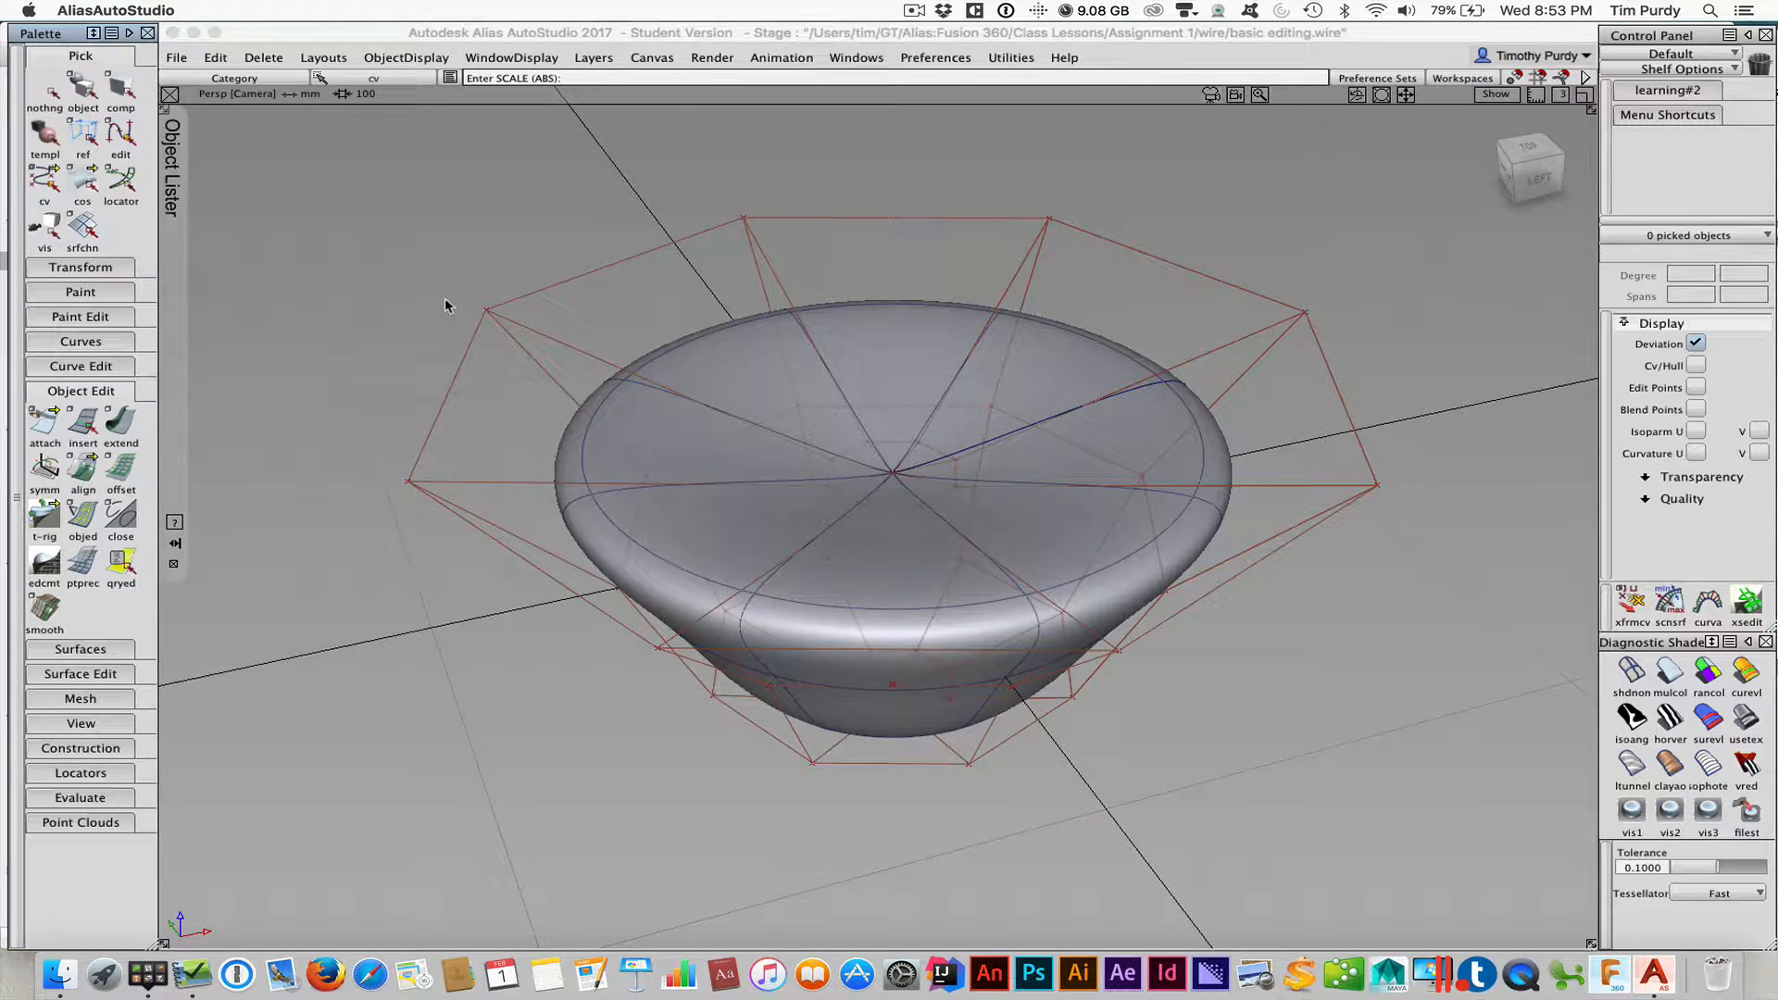
pyautogui.moveTo(444, 306)
pyautogui.keyDown('ctrl'); pyautogui.keyDown('shift'); pyautogui.mouseDown()
pyautogui.moveTo(417, 370)
pyautogui.moveTo(355, 357)
pyautogui.moveTo(324, 283)
pyautogui.moveTo(521, 366)
pyautogui.moveTo(426, 296)
pyautogui.mouseUp(); pyautogui.keyUp('shift'); pyautogui.keyUp('ctrl')
pyautogui.click(44, 182)
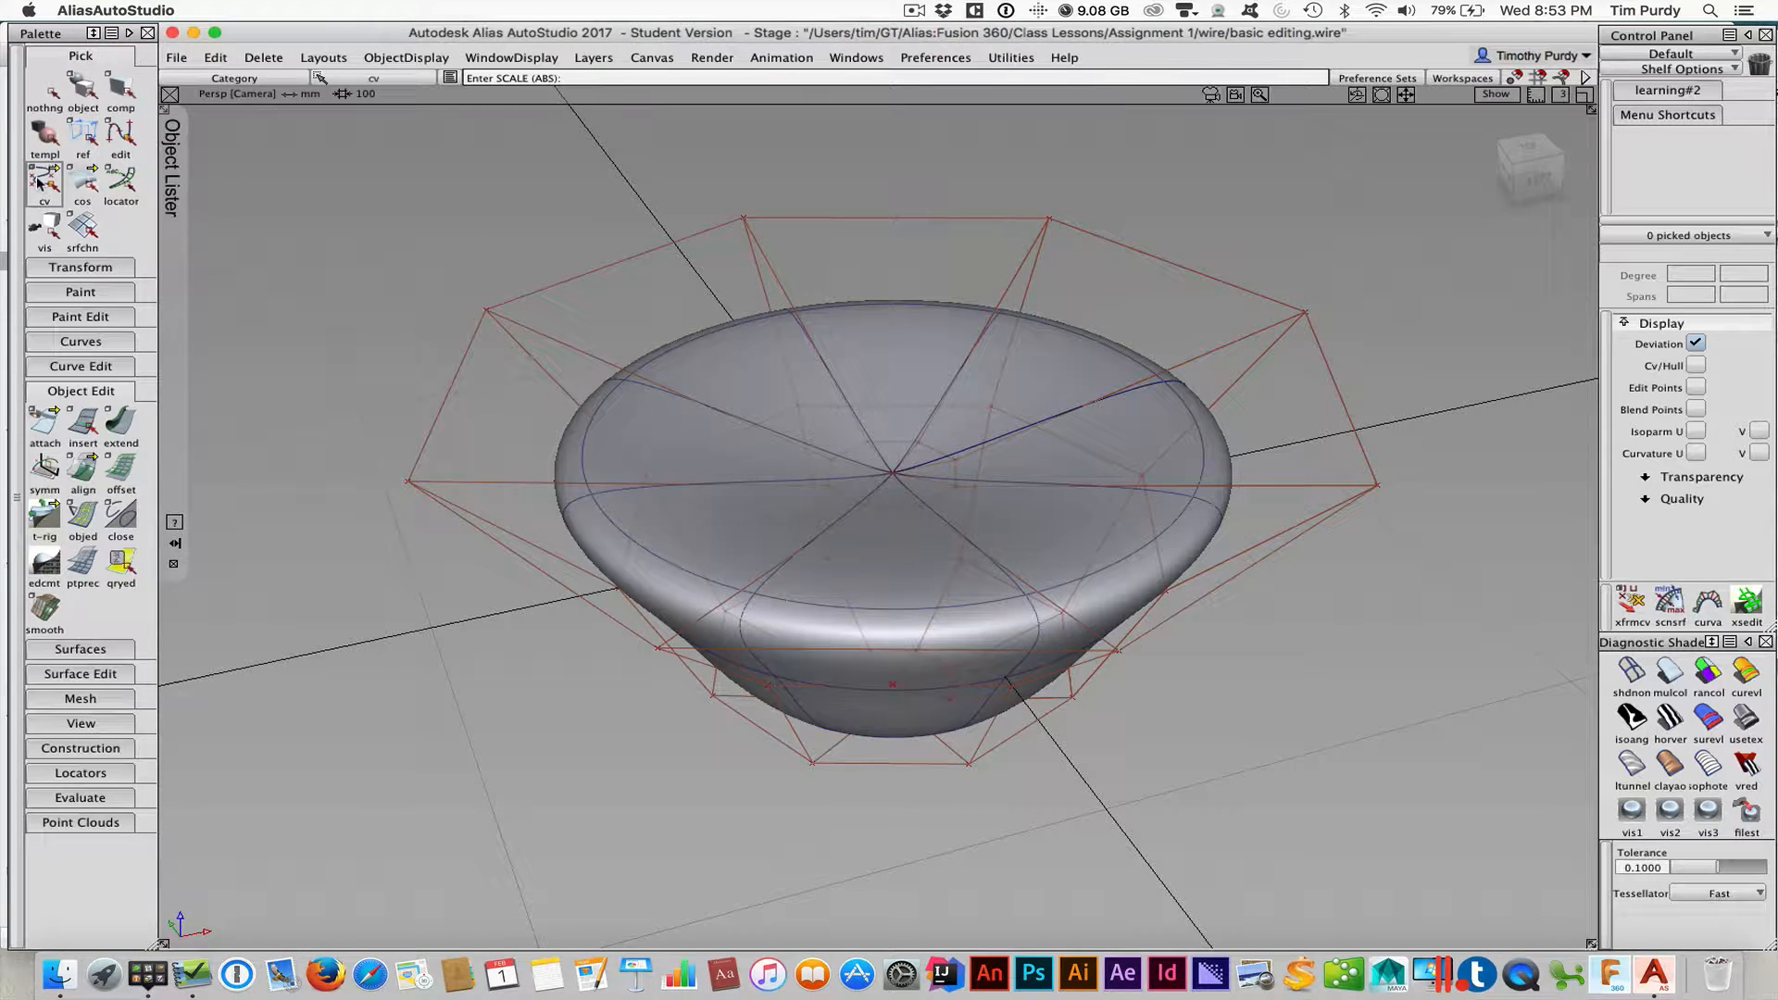
pyautogui.click(82, 86)
pyautogui.click(51, 174)
pyautogui.click(44, 182)
pyautogui.moveTo(51, 184); pyautogui.dragTo(121, 183)
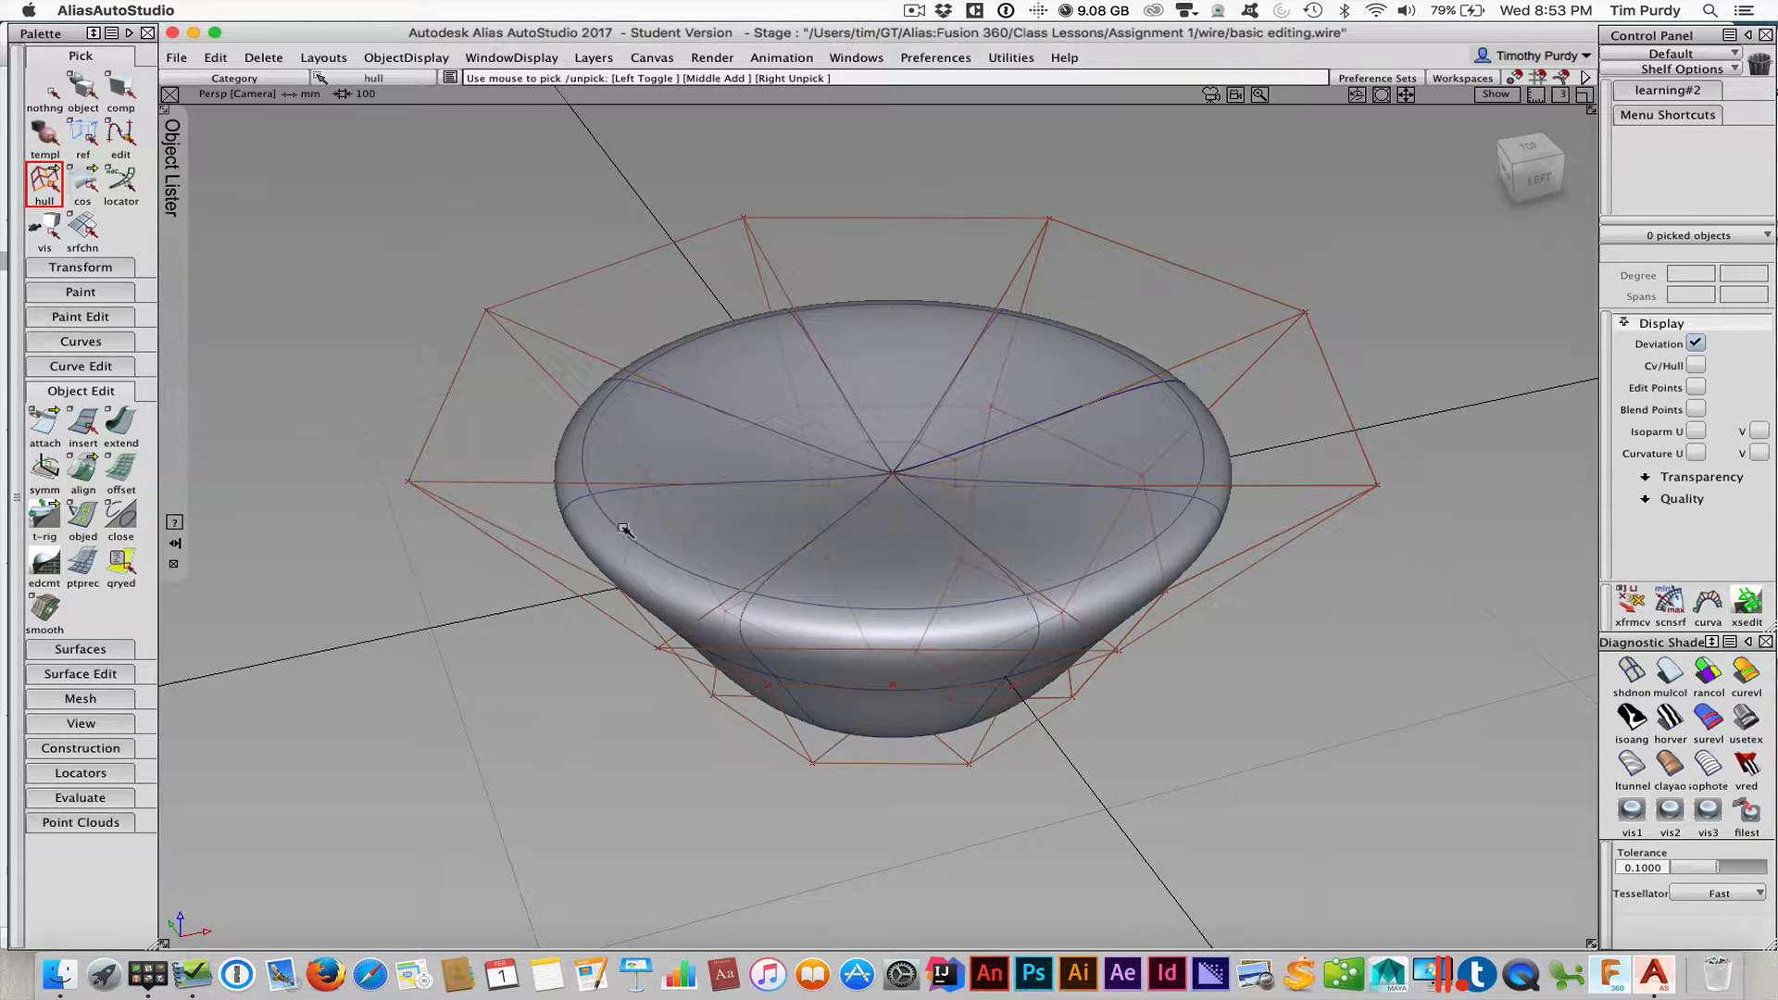
pyautogui.click(842, 485)
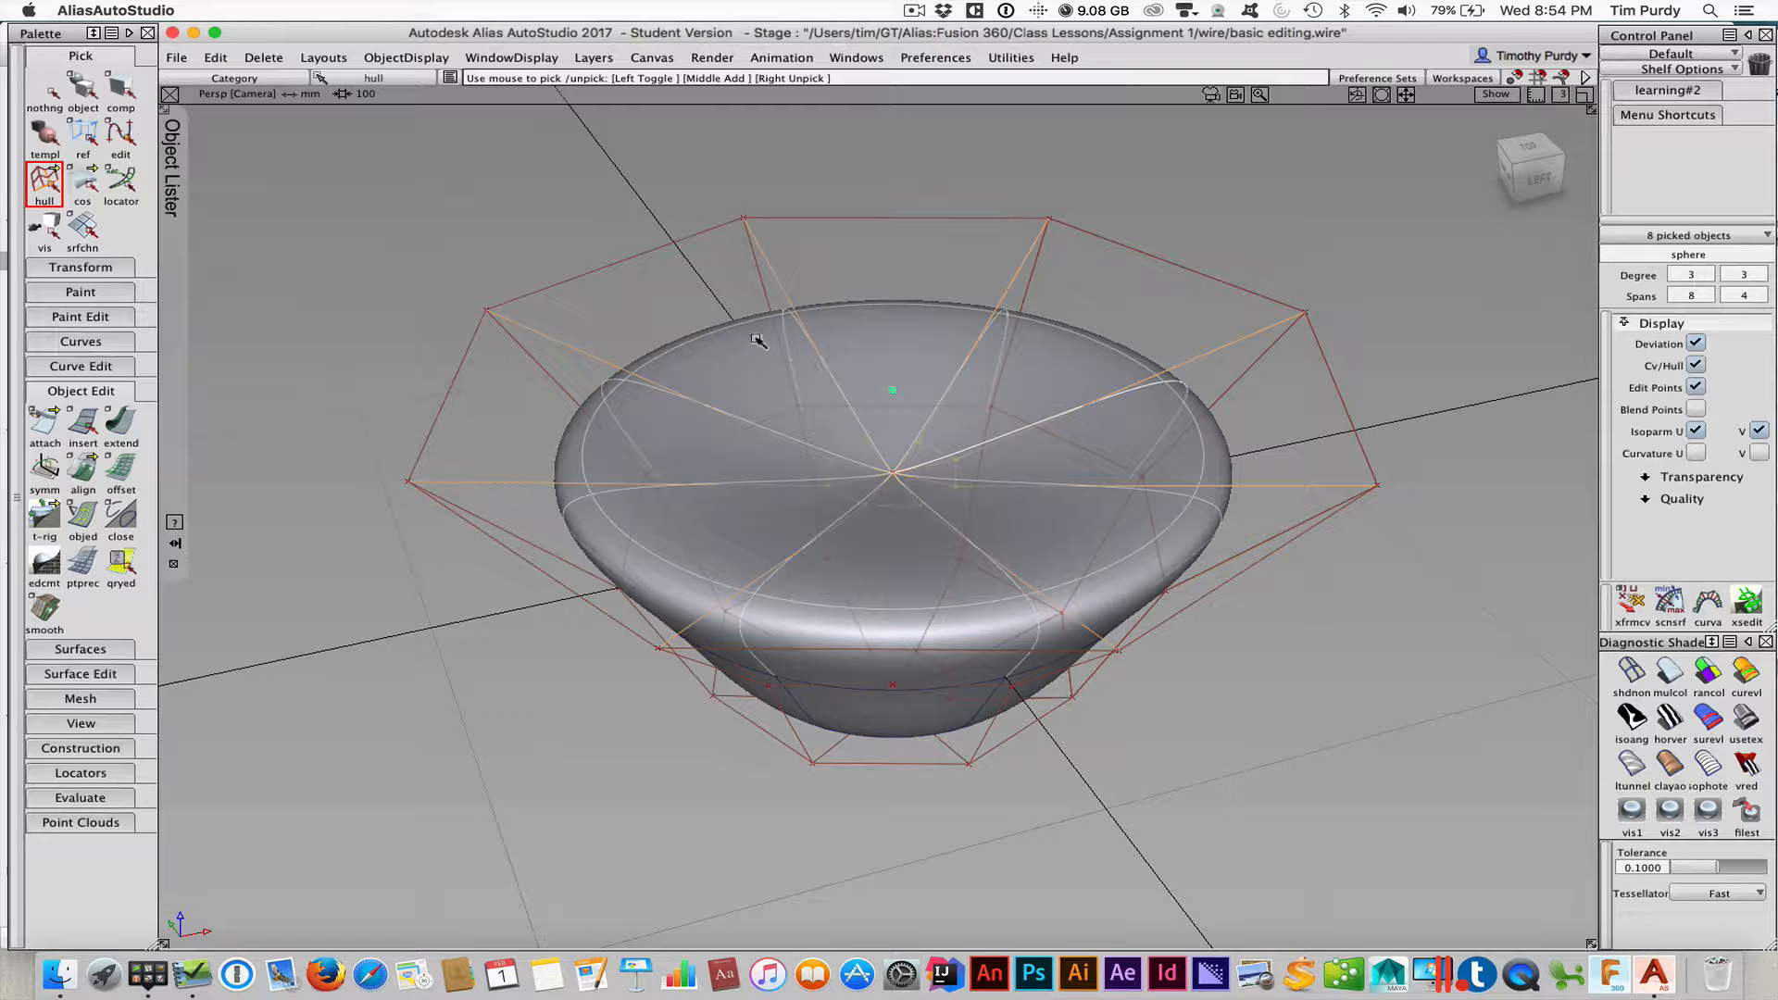
# Center the pivot of the picked inner hull and scale it outward to widen the bowl's hollow
pyautogui.keyDown('ctrl'); pyautogui.keyDown('shift'); pyautogui.moveTo(479, 269); pyautogui.dragTo(520, 287); pyautogui.keyUp('shift'); pyautogui.keyUp('ctrl')
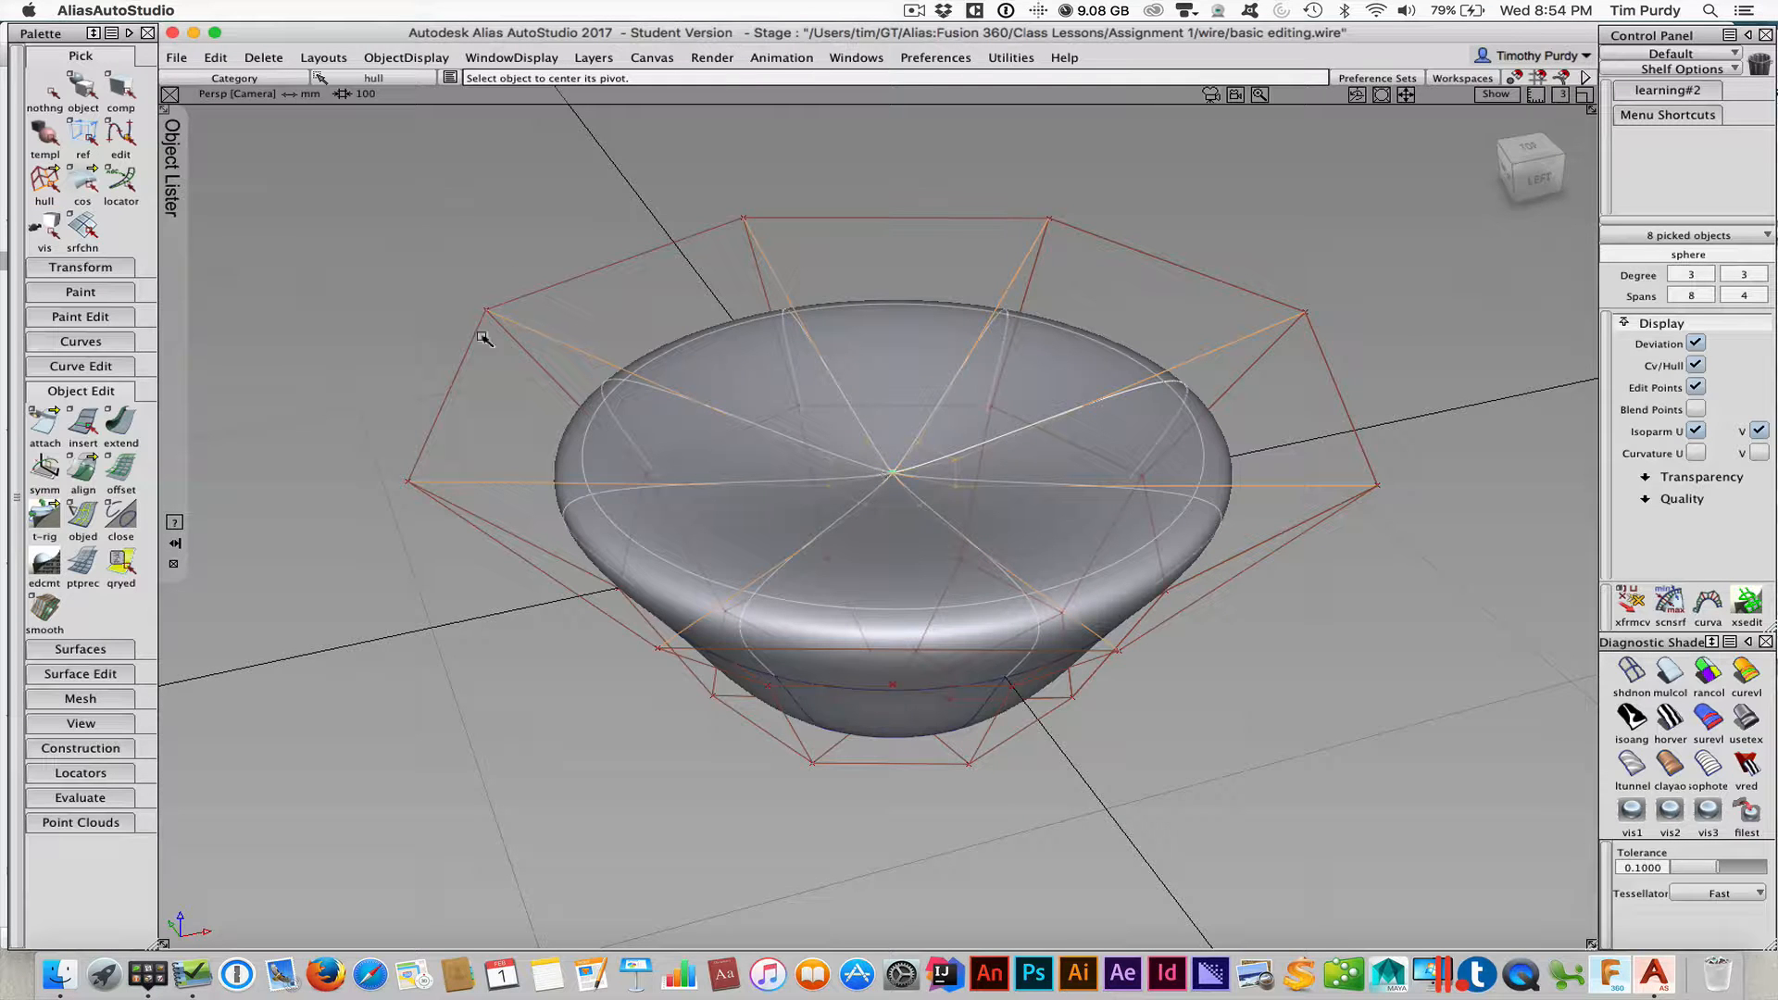
pyautogui.keyDown('ctrl'); pyautogui.keyDown('shift'); pyautogui.moveTo(371, 283); pyautogui.dragTo(772, 300); pyautogui.keyUp('shift'); pyautogui.keyUp('ctrl')
pyautogui.keyDown('alt'); pyautogui.keyDown('shift'); pyautogui.moveTo(1067, 579); pyautogui.dragTo(1326, 686); pyautogui.keyUp('shift'); pyautogui.keyUp('alt')
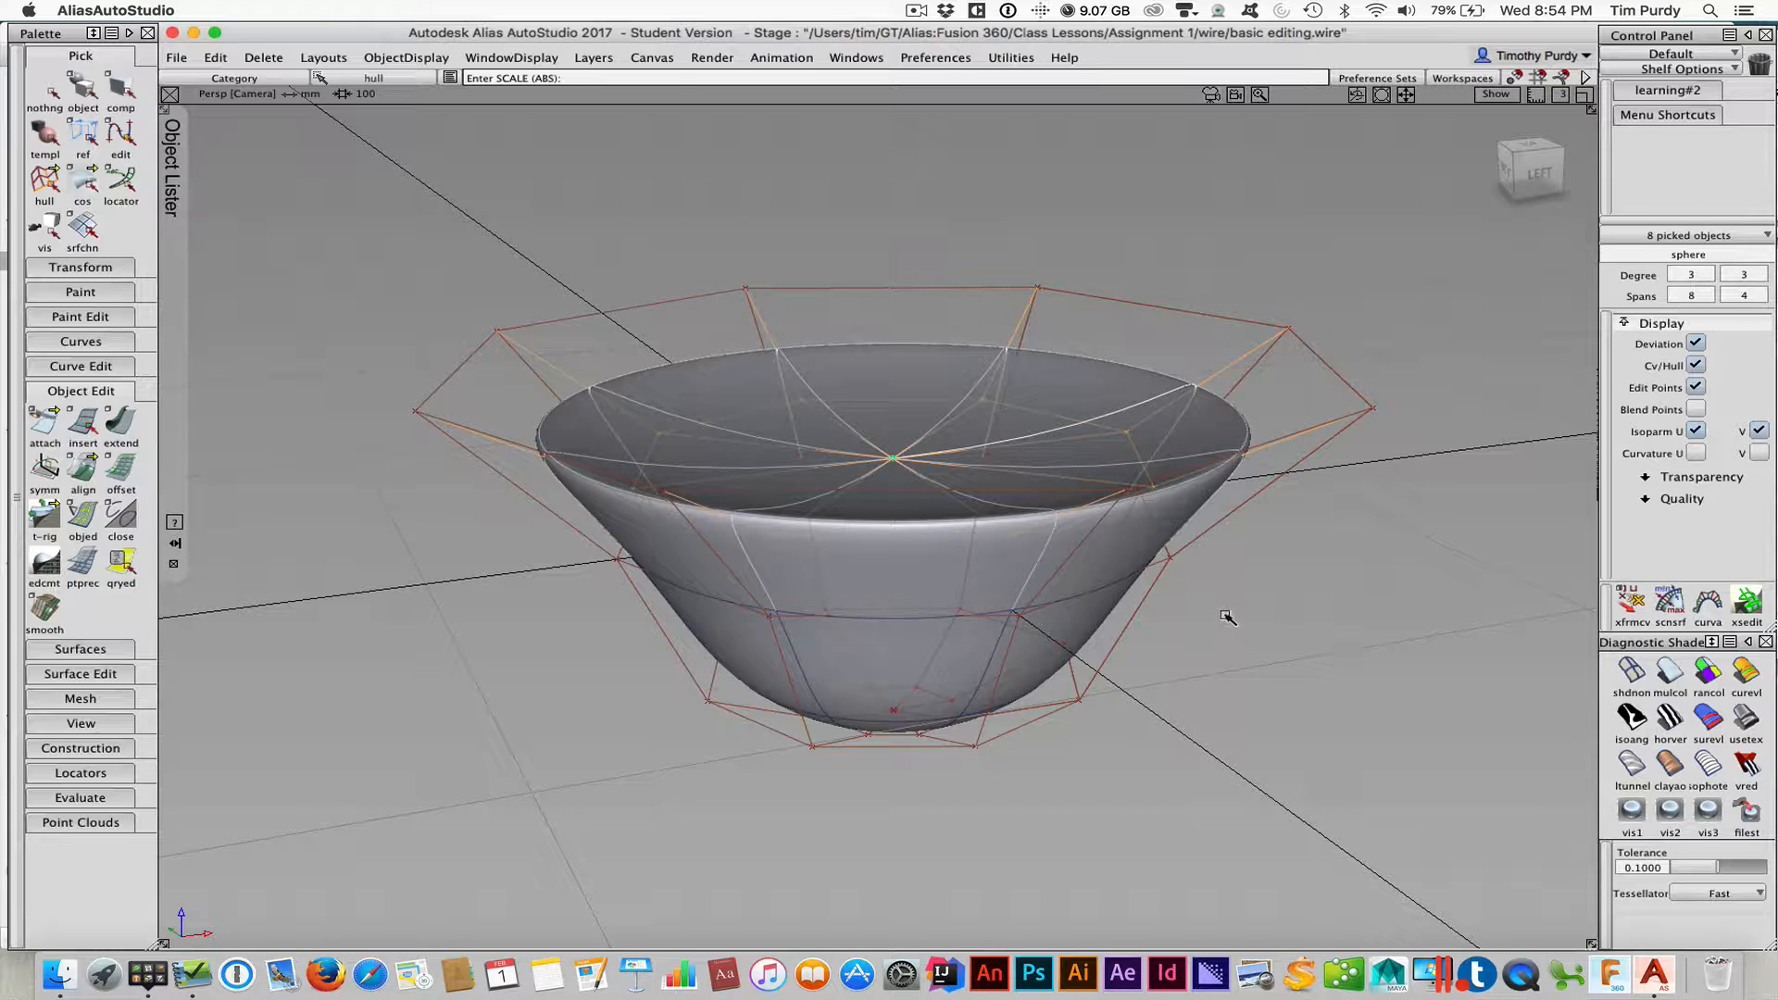
pyautogui.keyDown('alt'); pyautogui.keyDown('shift'); pyautogui.moveTo(1227, 618); pyautogui.dragTo(1227, 683); pyautogui.keyUp('shift'); pyautogui.keyUp('alt')
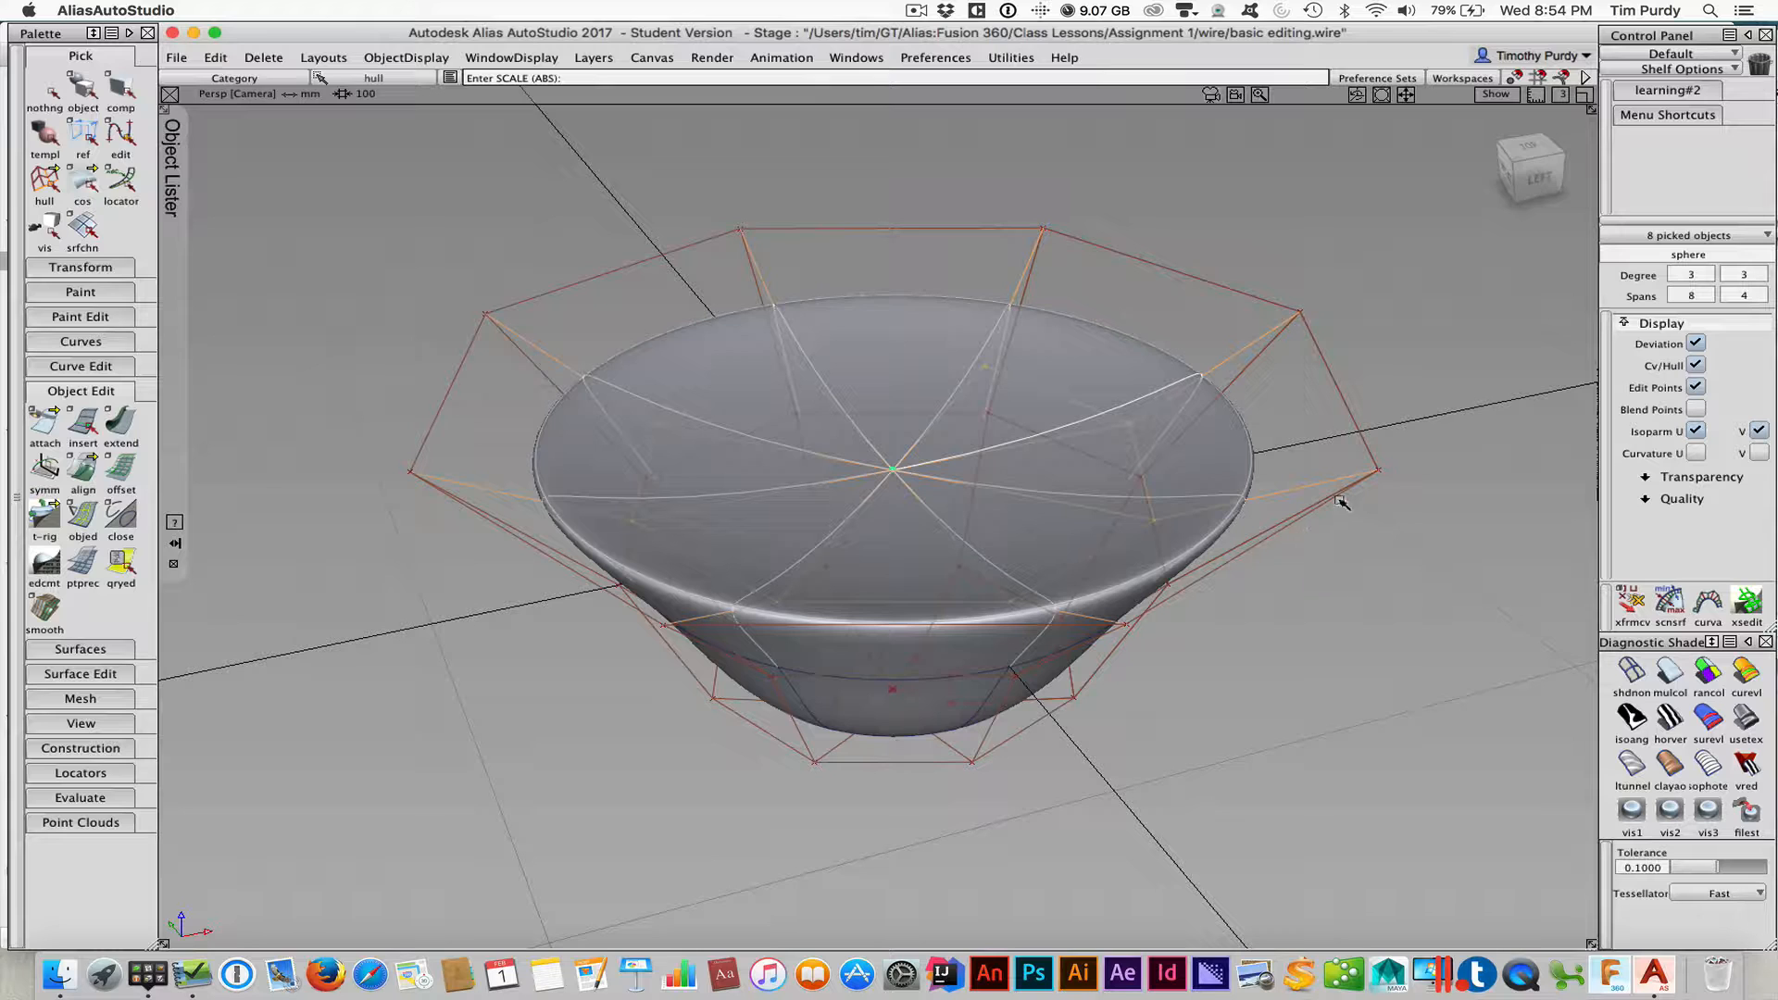
# Clear the current hull selection and pick the CVs along the bowl's outer rim
pyautogui.click(1377, 473)
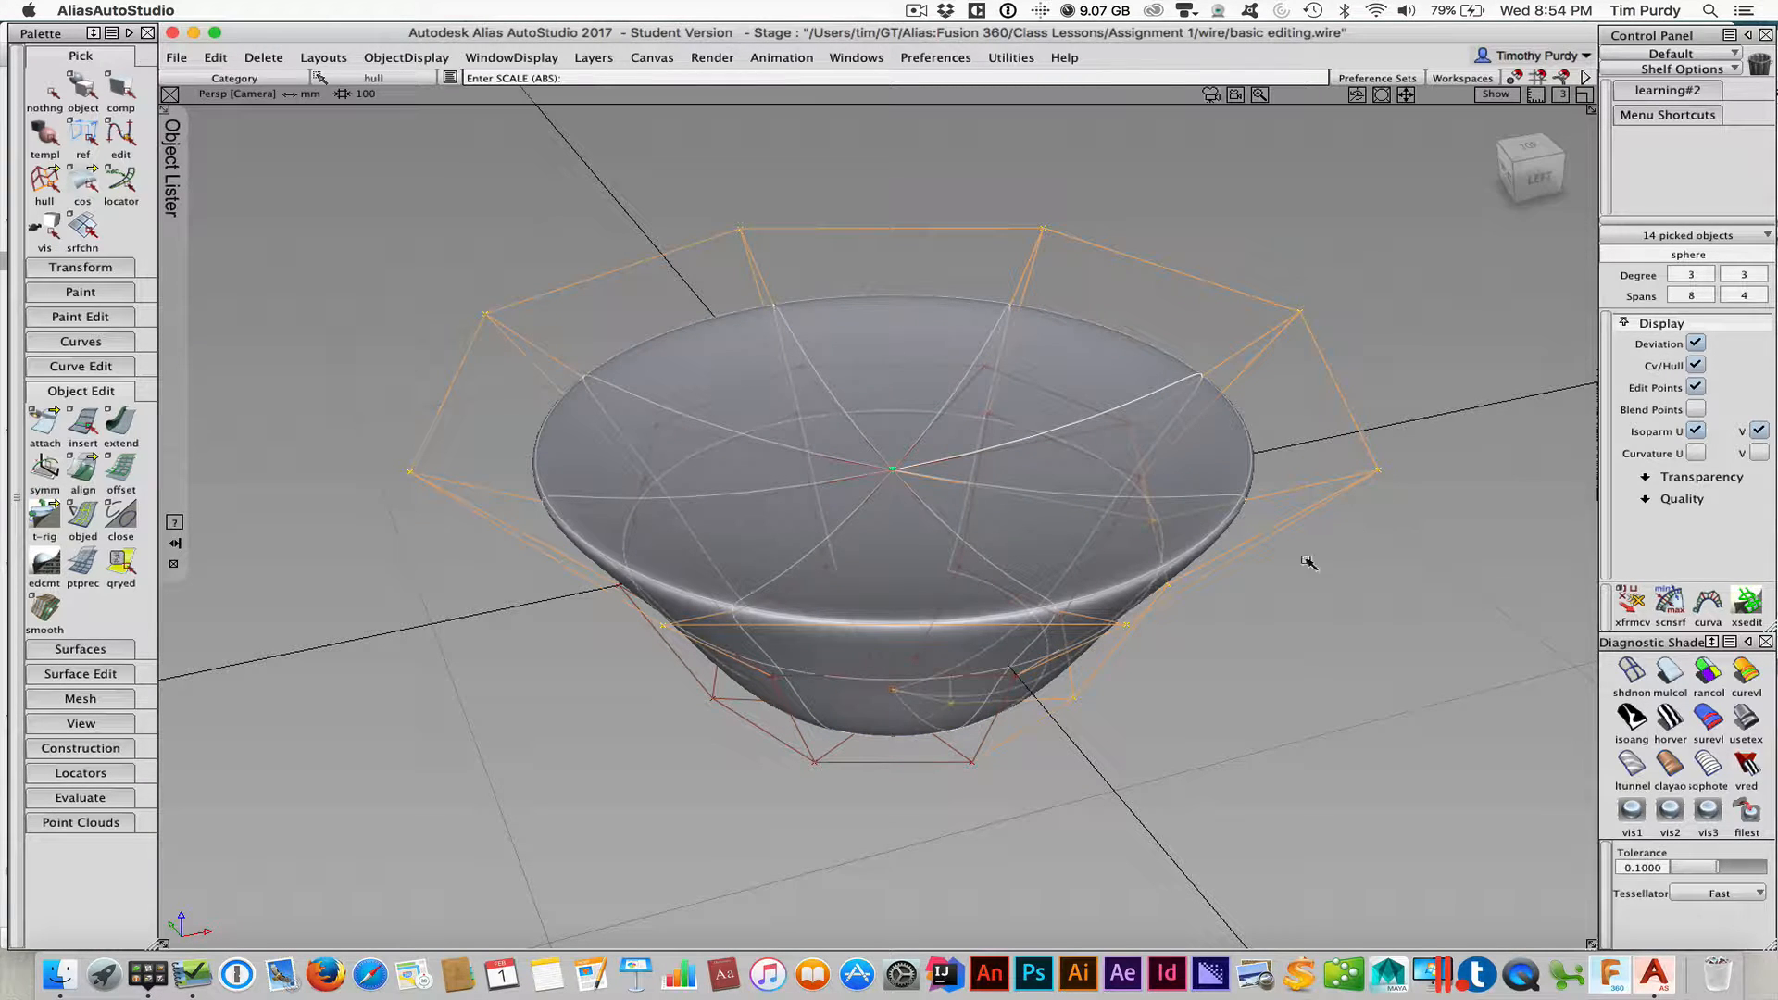
pyautogui.click(1162, 669)
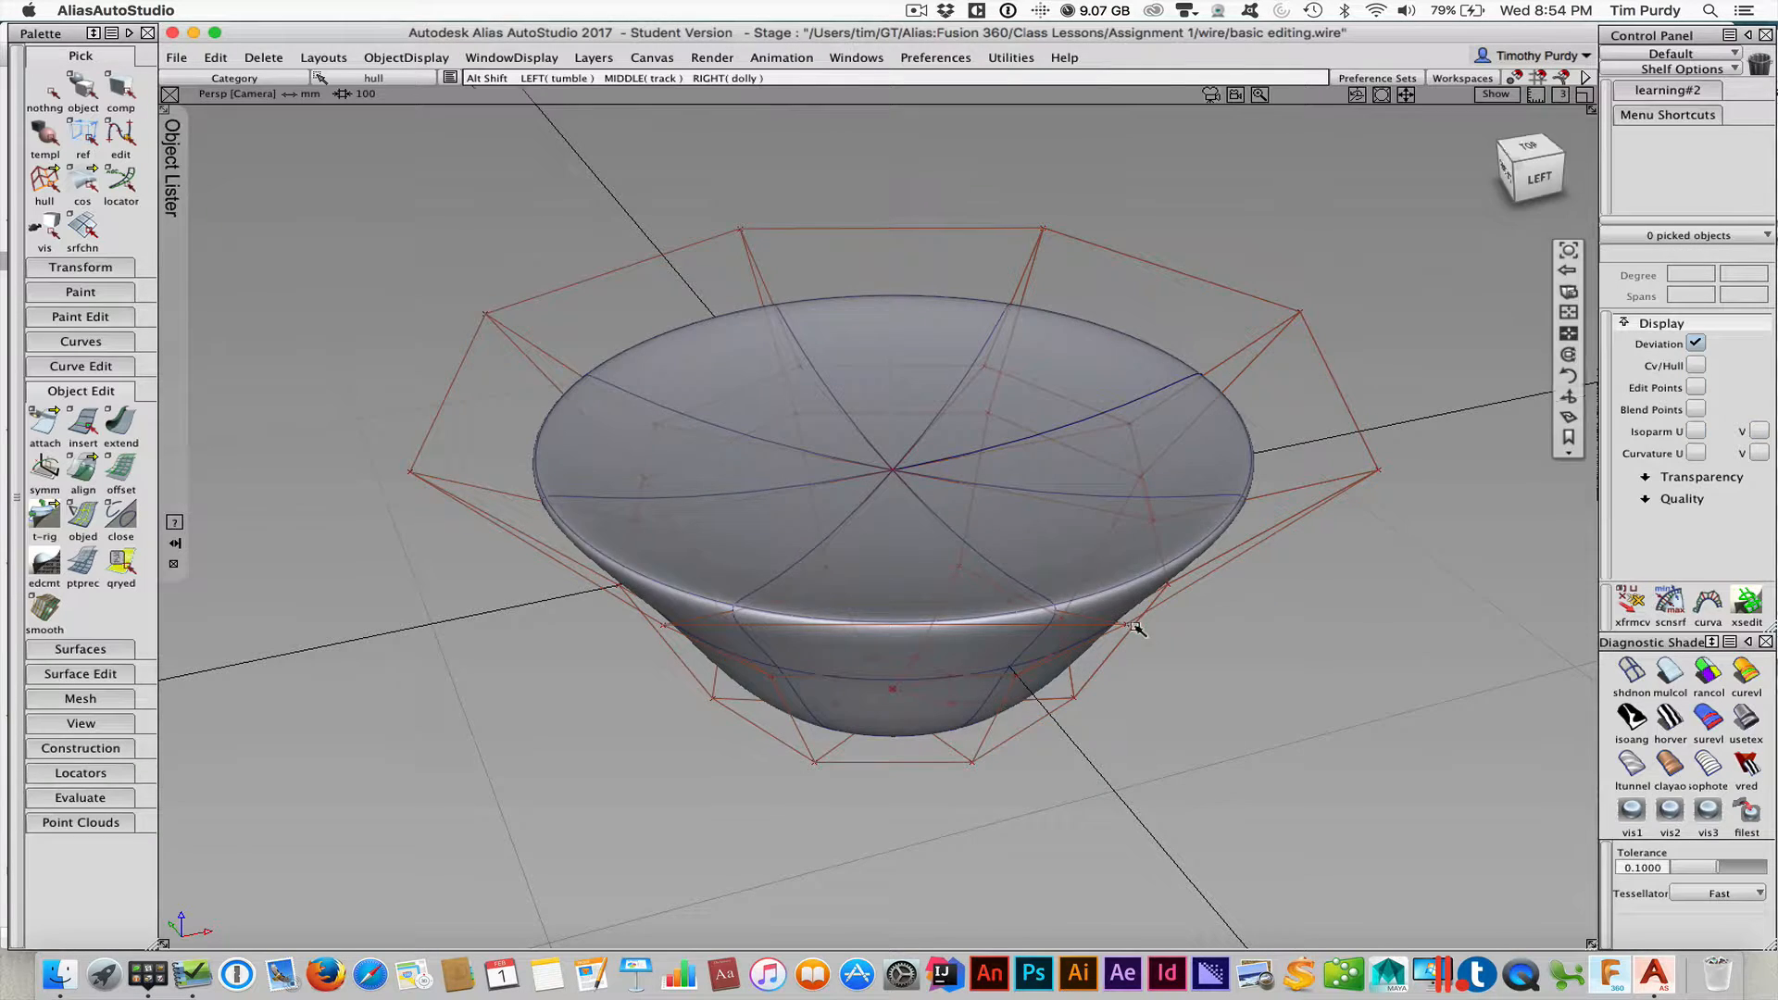
pyautogui.keyDown('alt'); pyautogui.keyDown('shift'); pyautogui.moveTo(1151, 595); pyautogui.dragTo(1245, 515); pyautogui.keyUp('shift'); pyautogui.keyUp('alt')
pyautogui.moveTo(438, 275); pyautogui.dragTo(1403, 381)
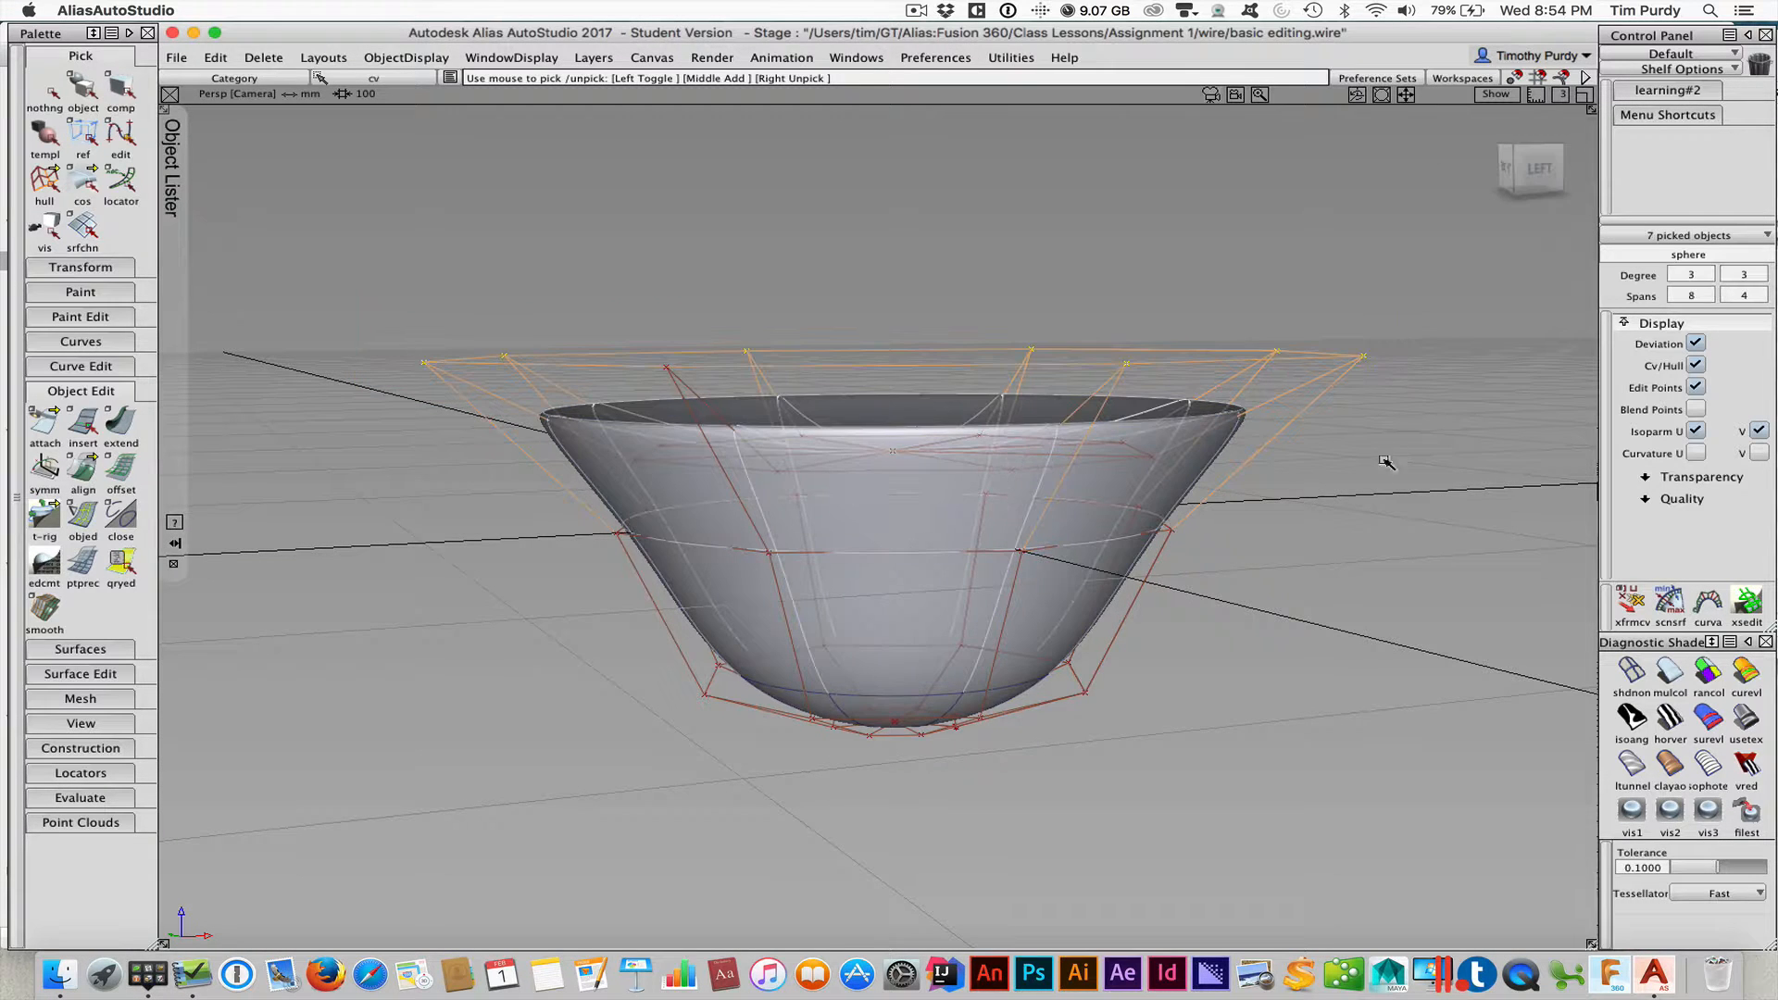
pyautogui.keyDown('alt'); pyautogui.keyDown('shift'); pyautogui.moveTo(1314, 496); pyautogui.dragTo(1340, 546); pyautogui.keyUp('shift'); pyautogui.keyUp('alt')
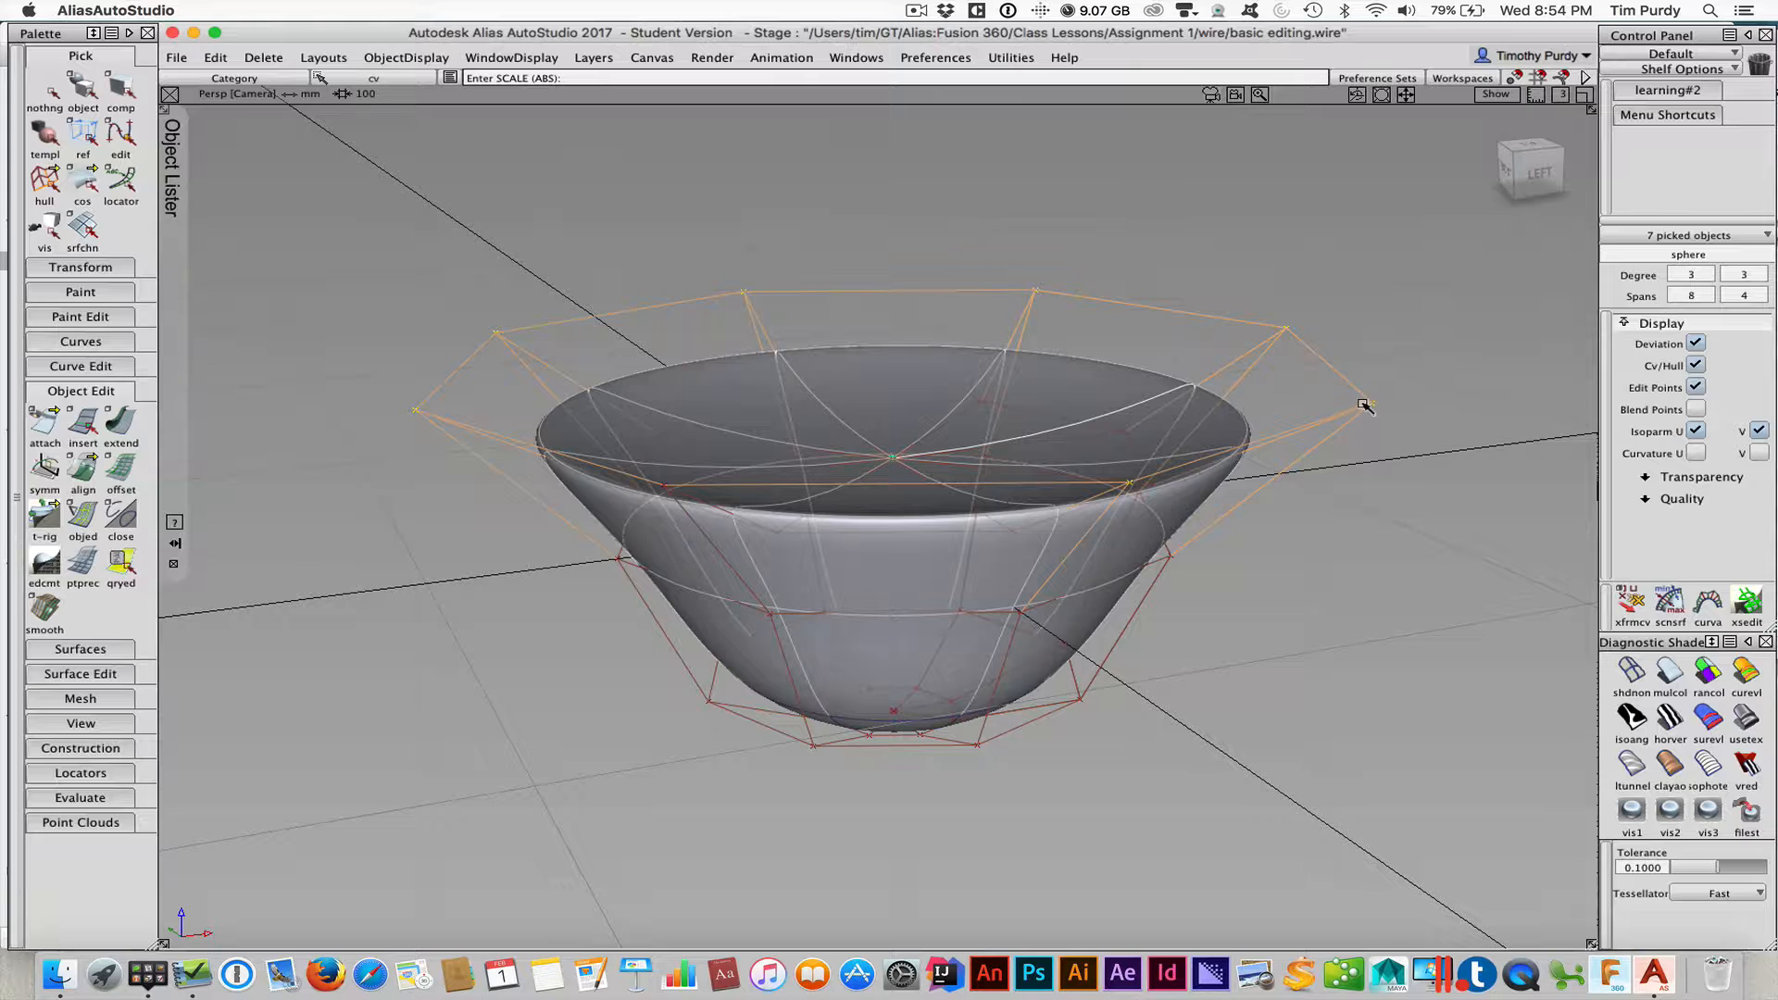
# Try scaling a single CV of the bowl's rim outward, and undo the scale
pyautogui.moveTo(1369, 406); pyautogui.dragTo(1391, 409)
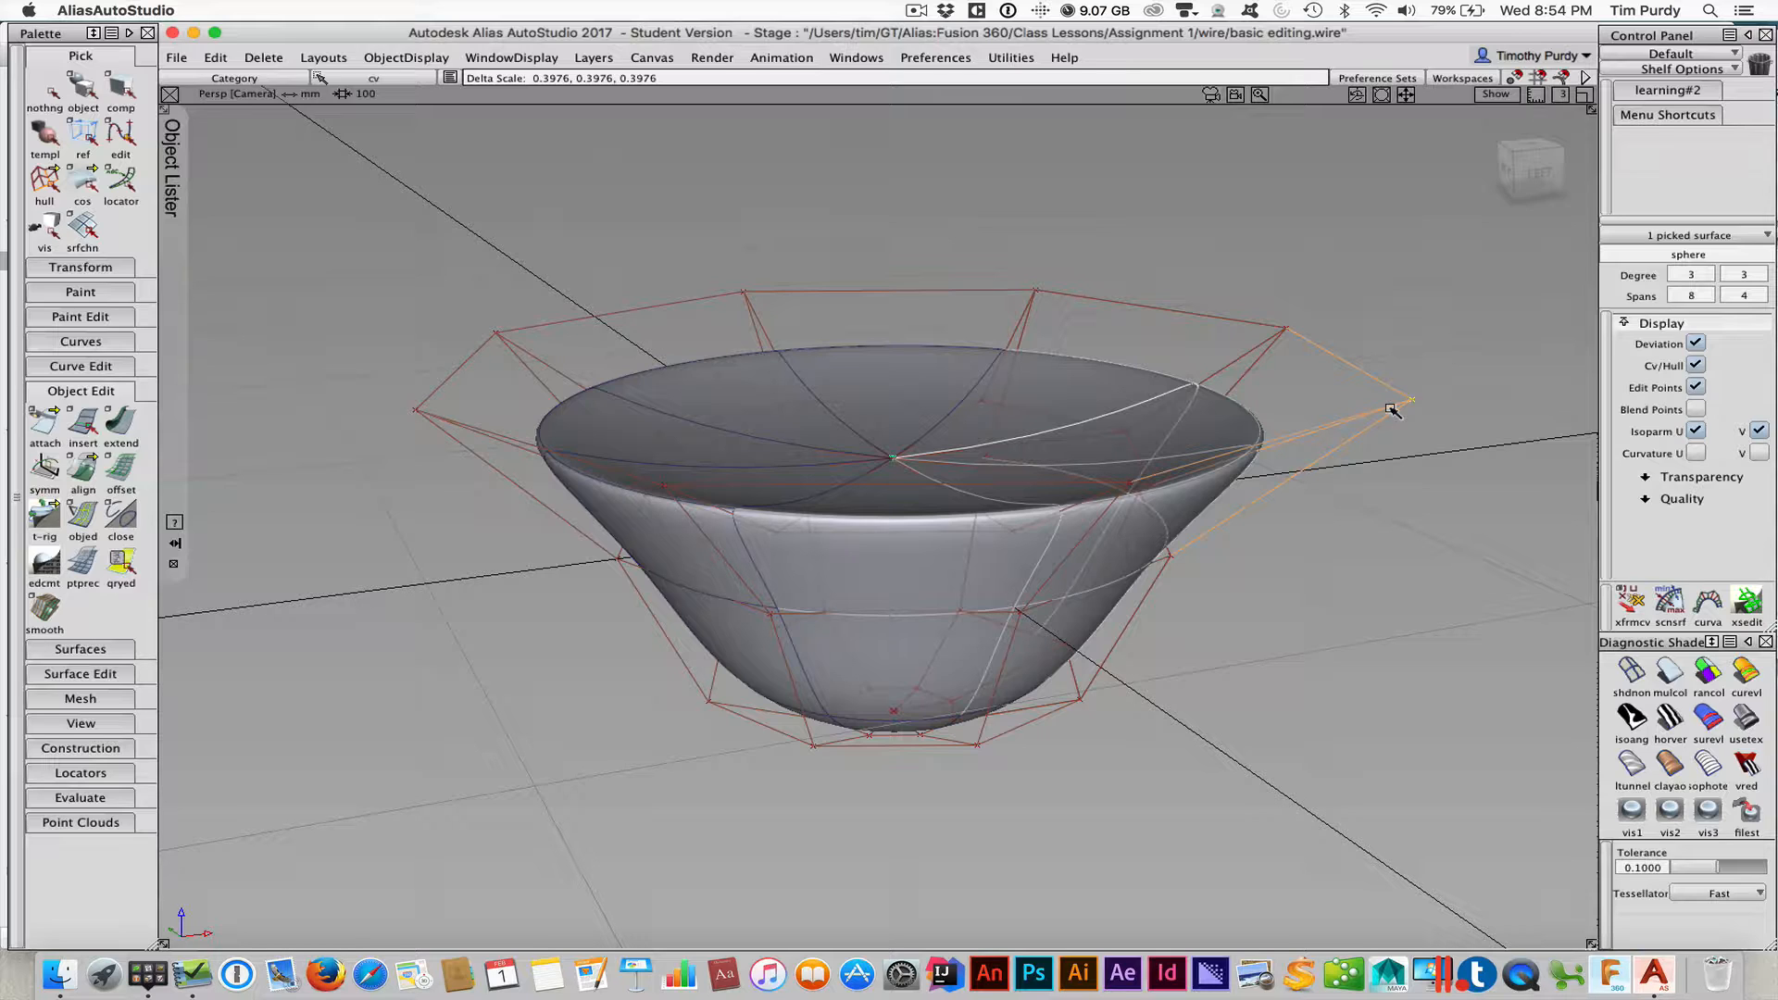
pyautogui.moveTo(1391, 409); pyautogui.dragTo(1388, 411)
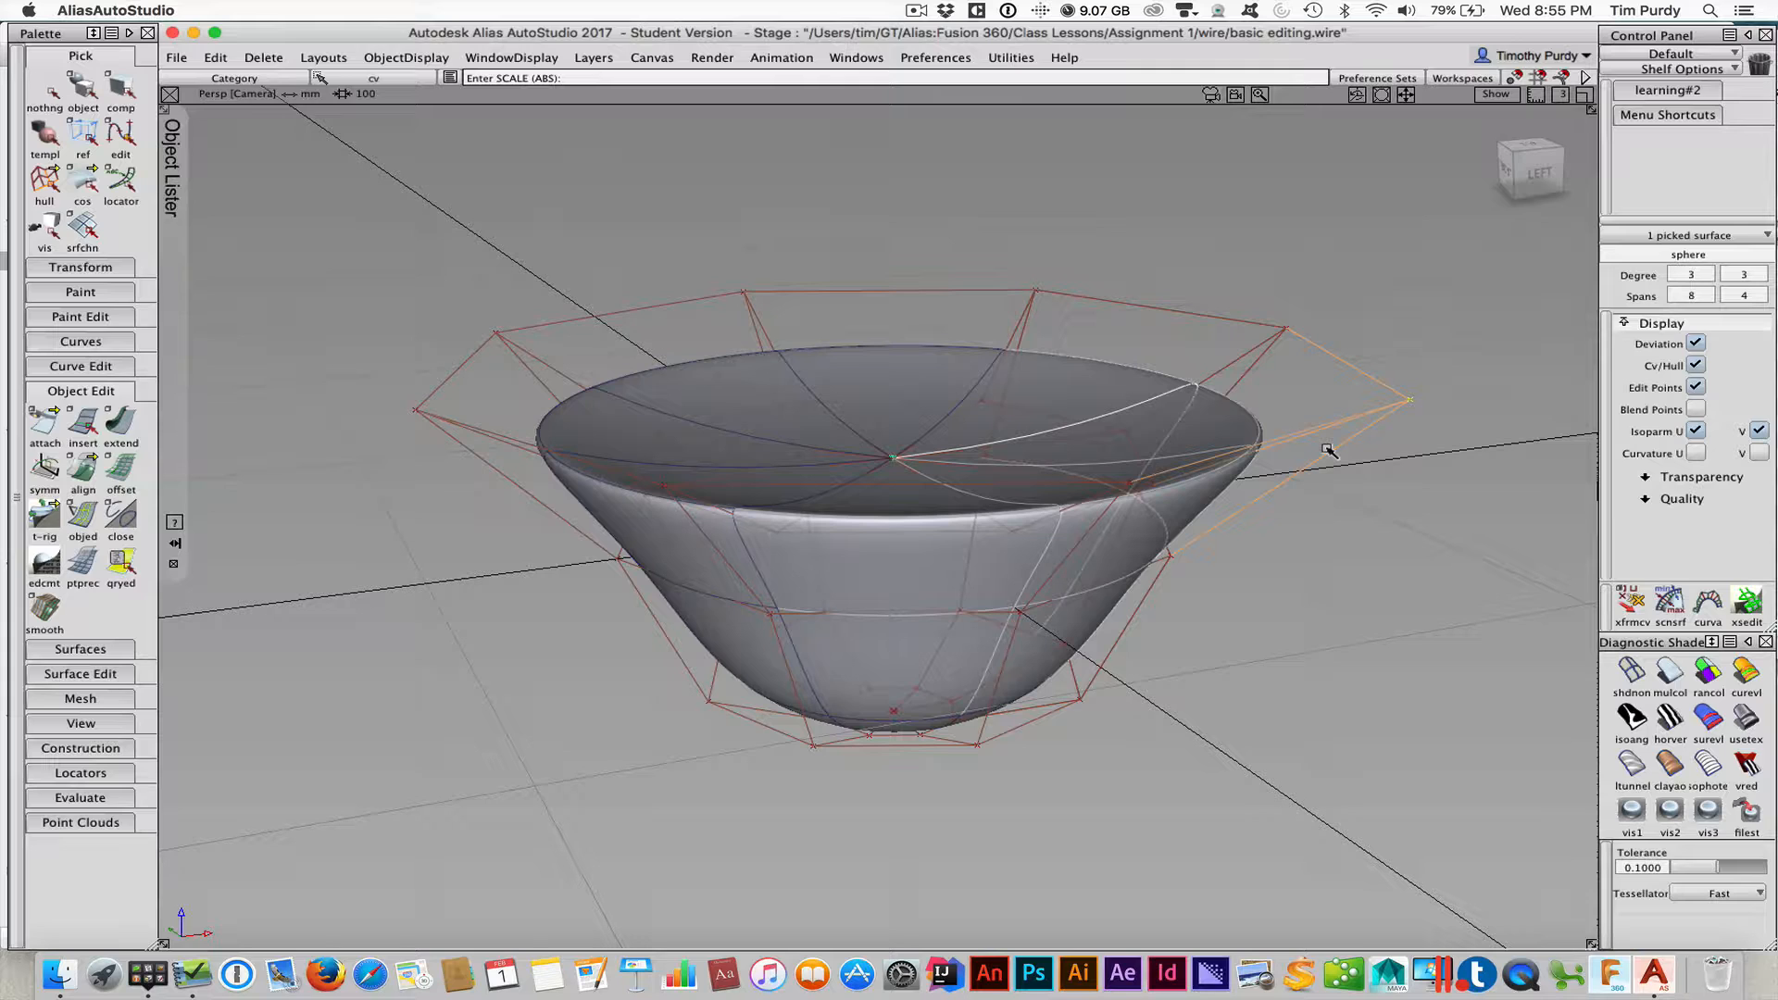
pyautogui.press('super+z')
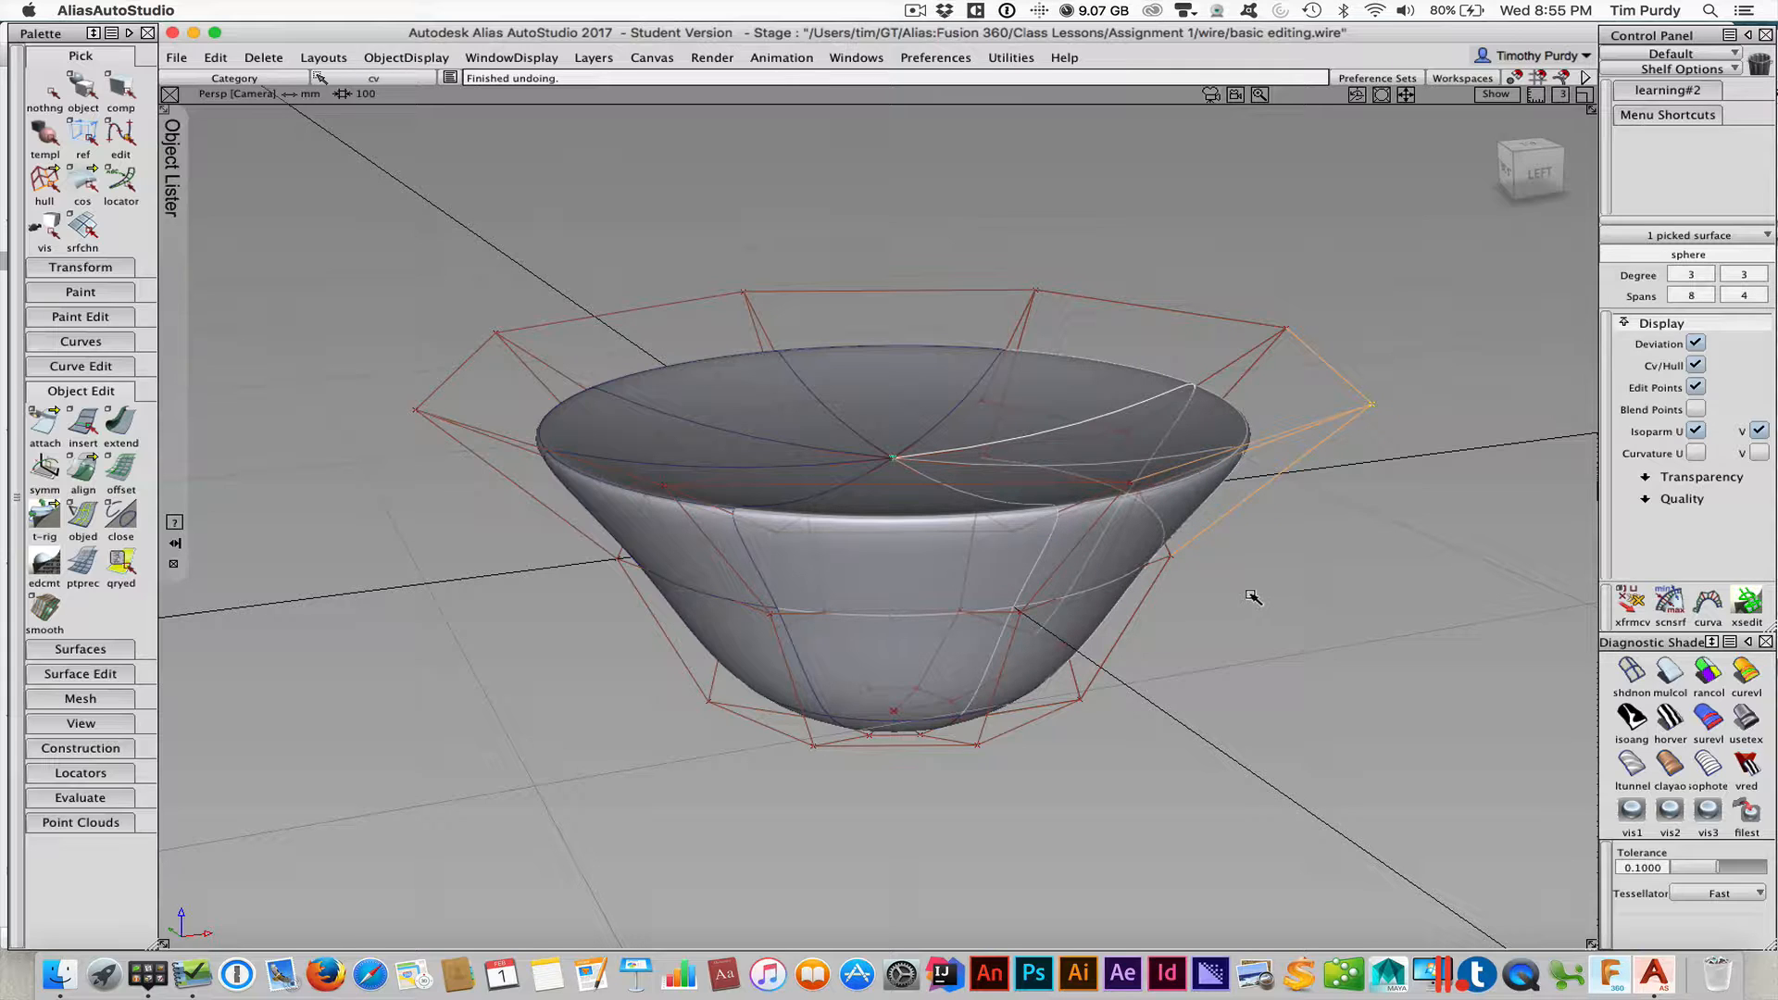
# Show the object editor layer, hide the CV edit layer, and make object editor the active layer
pyautogui.moveTo(167, 297)
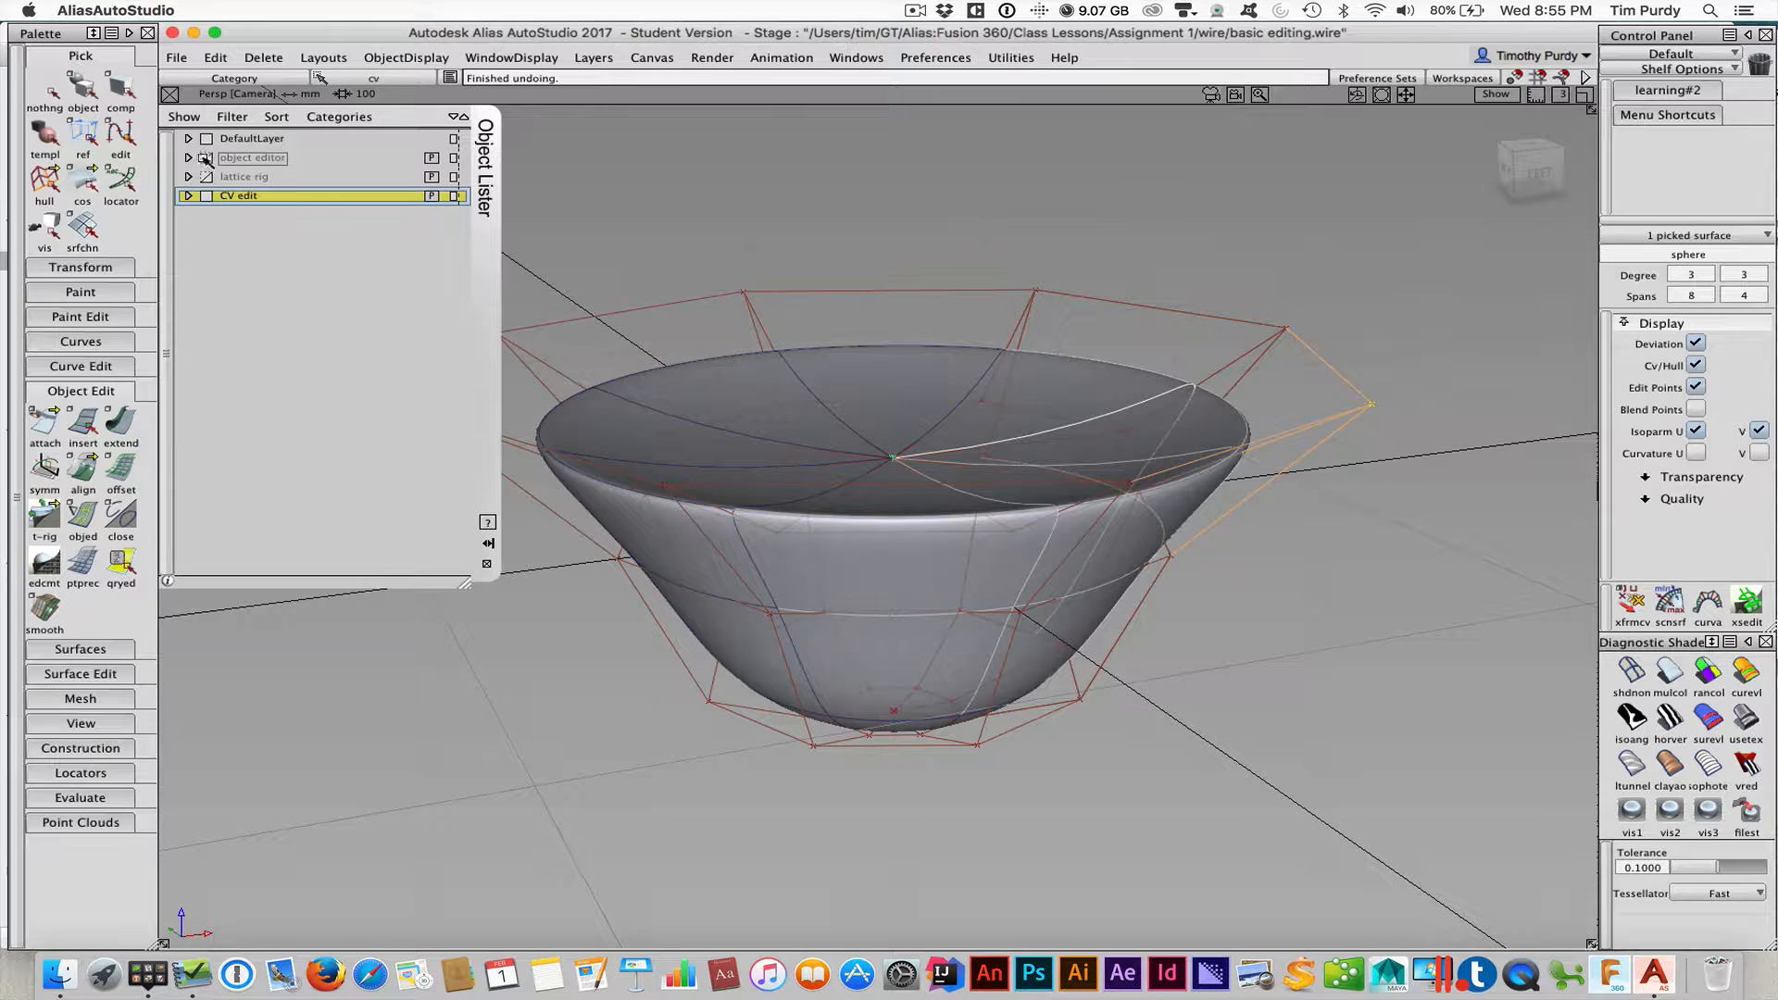
pyautogui.click(204, 157)
pyautogui.doubleClick(205, 197)
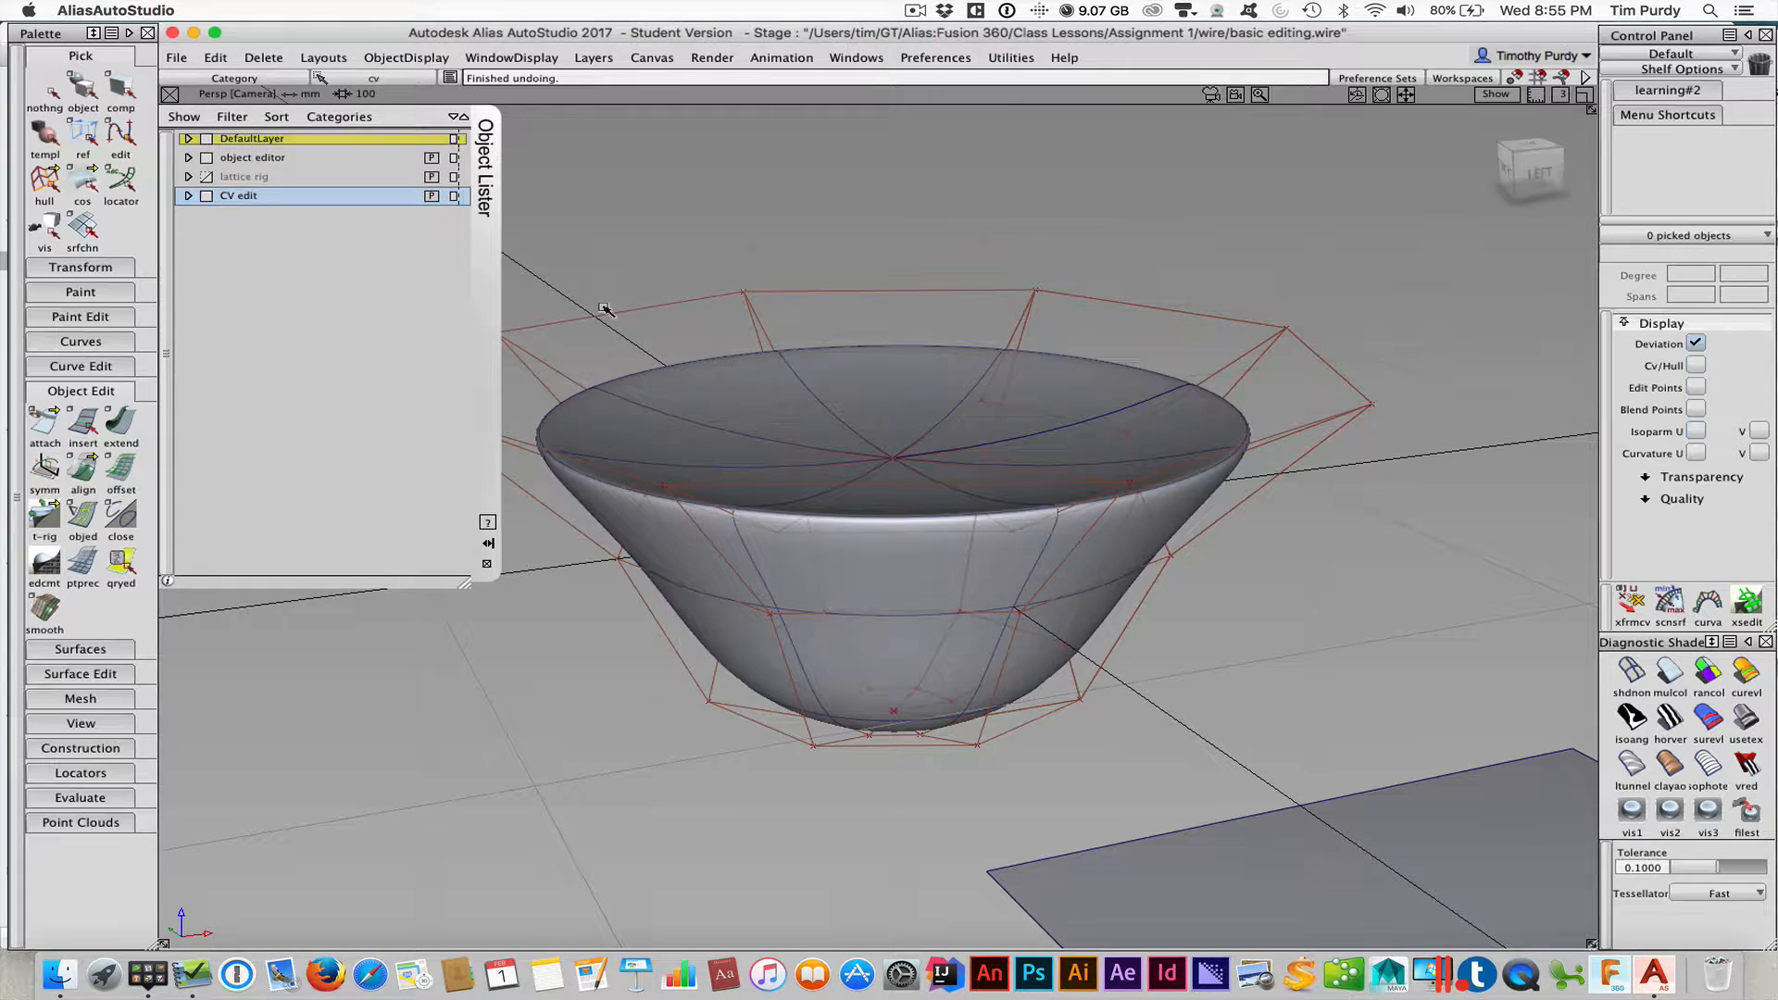
pyautogui.click(207, 196)
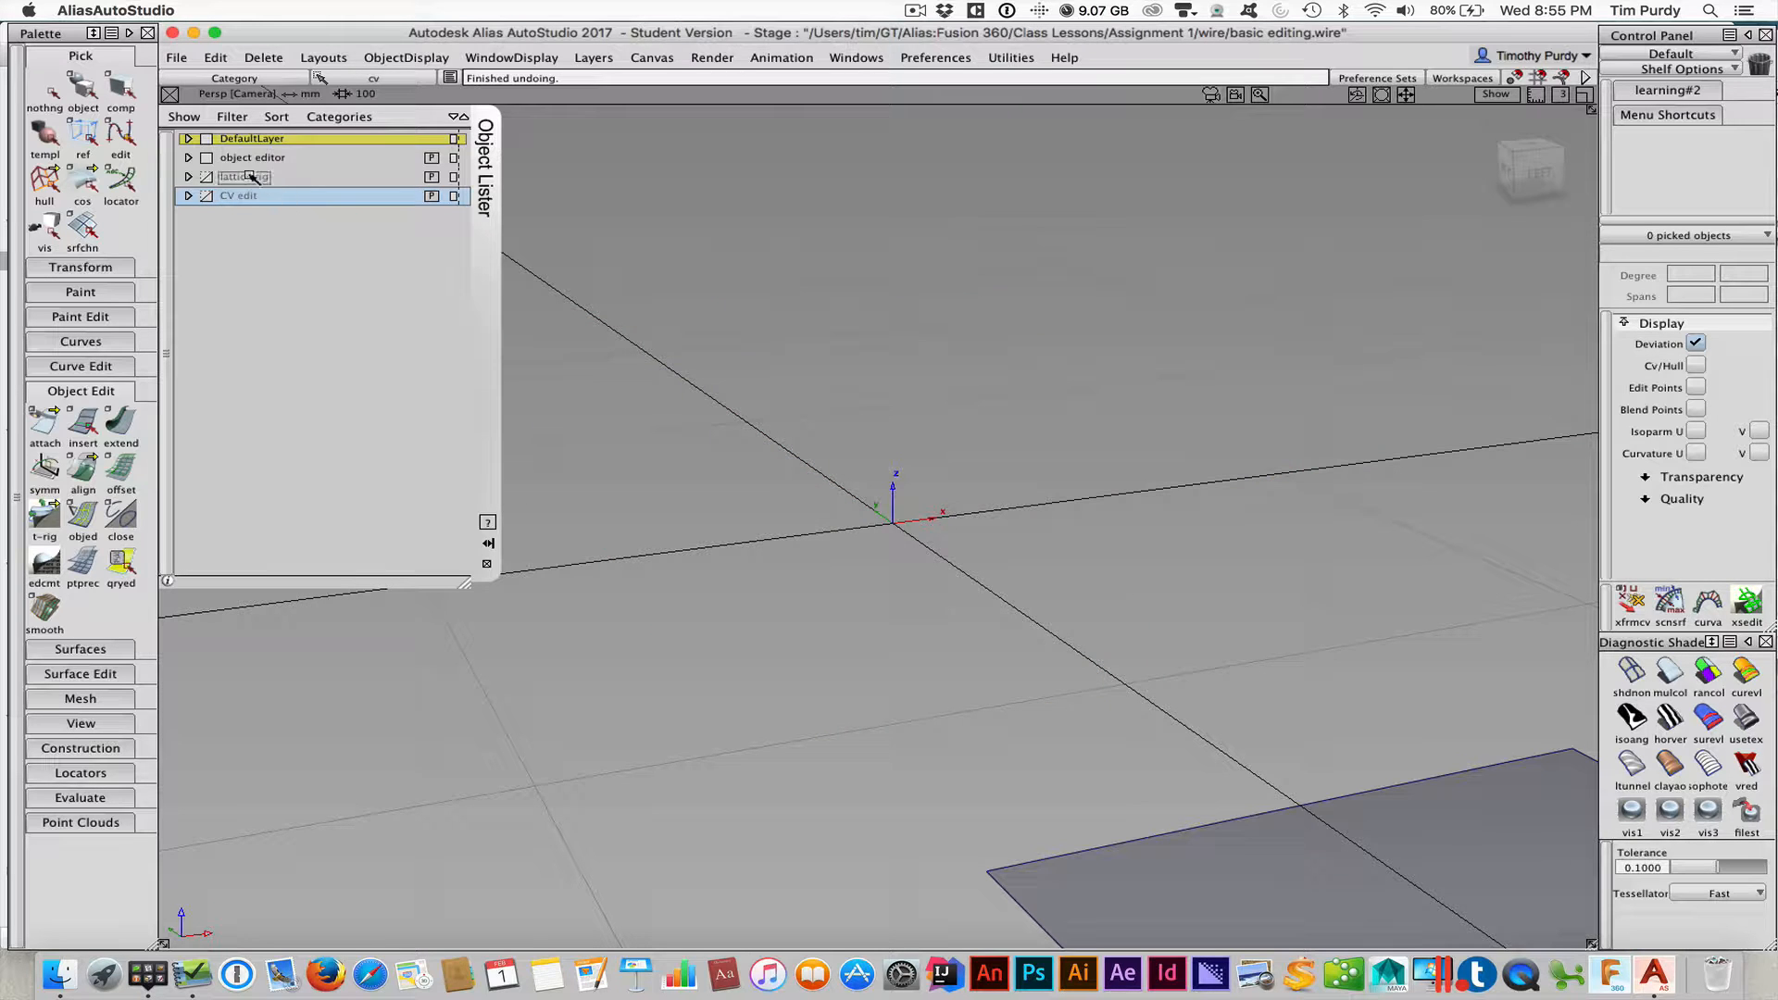
pyautogui.click(252, 158)
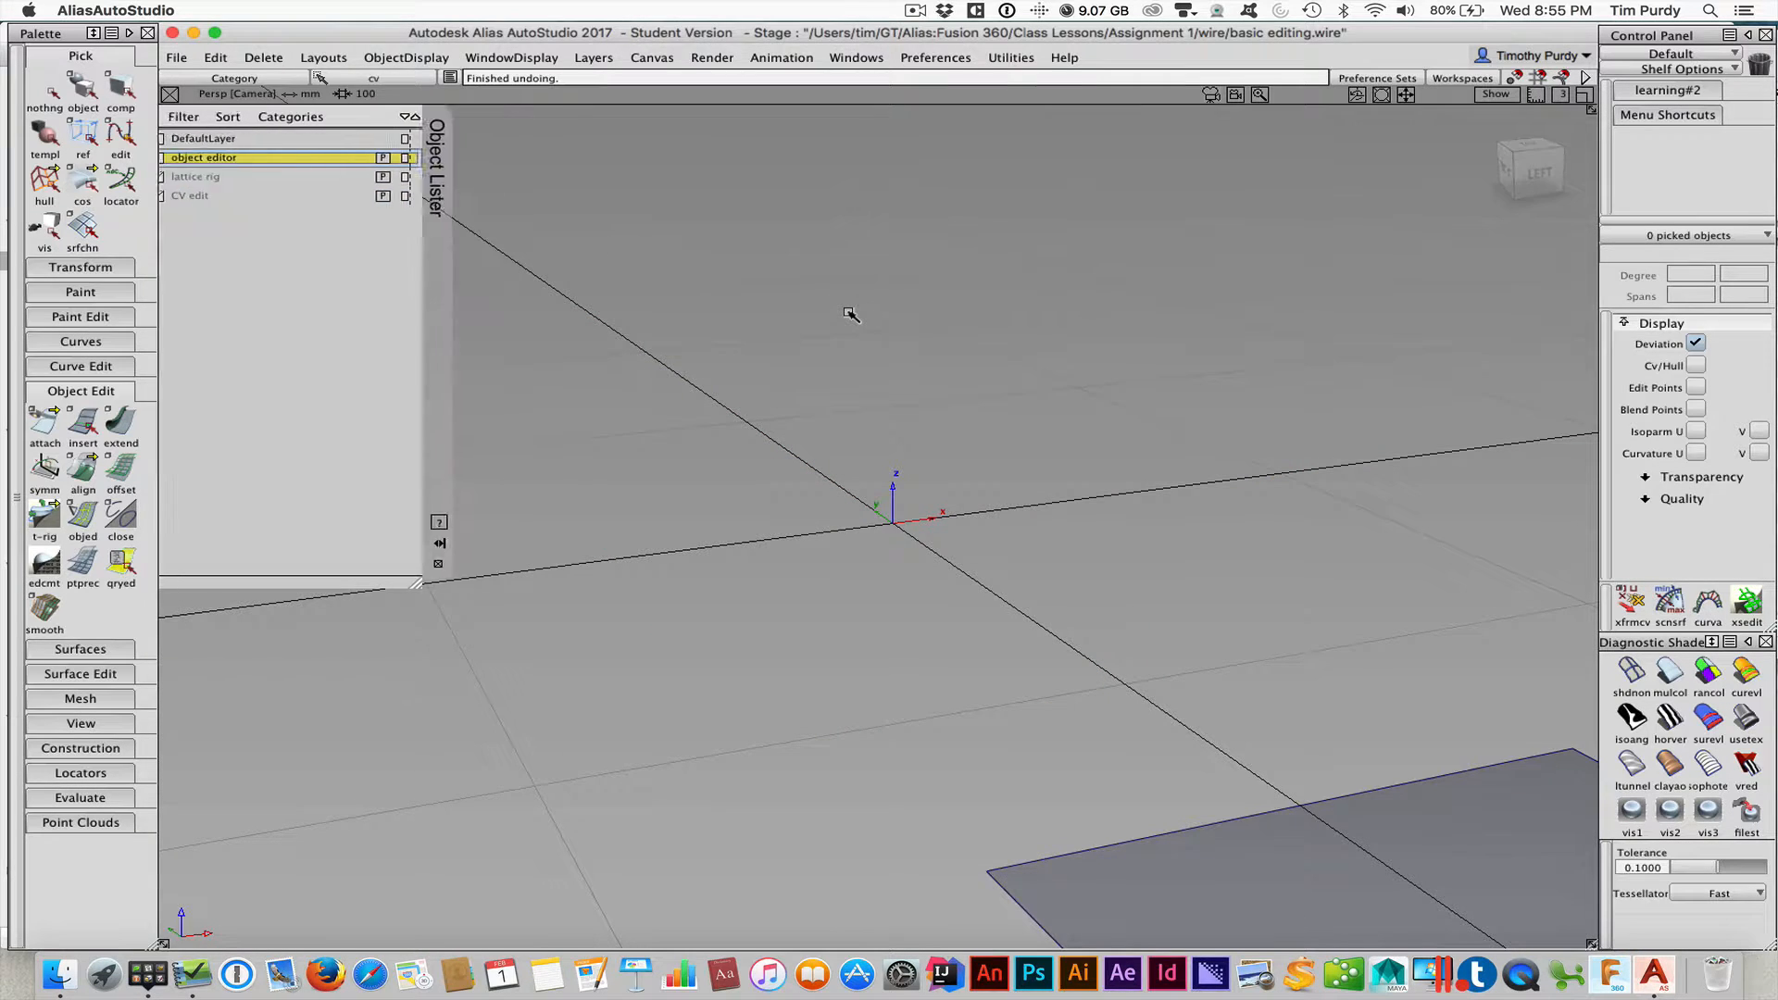
# Pick the flat plane, rebuild it with 9 spans in both U and V, and clear the selection
pyautogui.hotkey('alt', 'z')
pyautogui.keyDown('alt'); pyautogui.keyDown('shift'); pyautogui.moveTo(823, 305); pyautogui.dragTo(920, 401); pyautogui.keyUp('shift'); pyautogui.keyUp('alt')
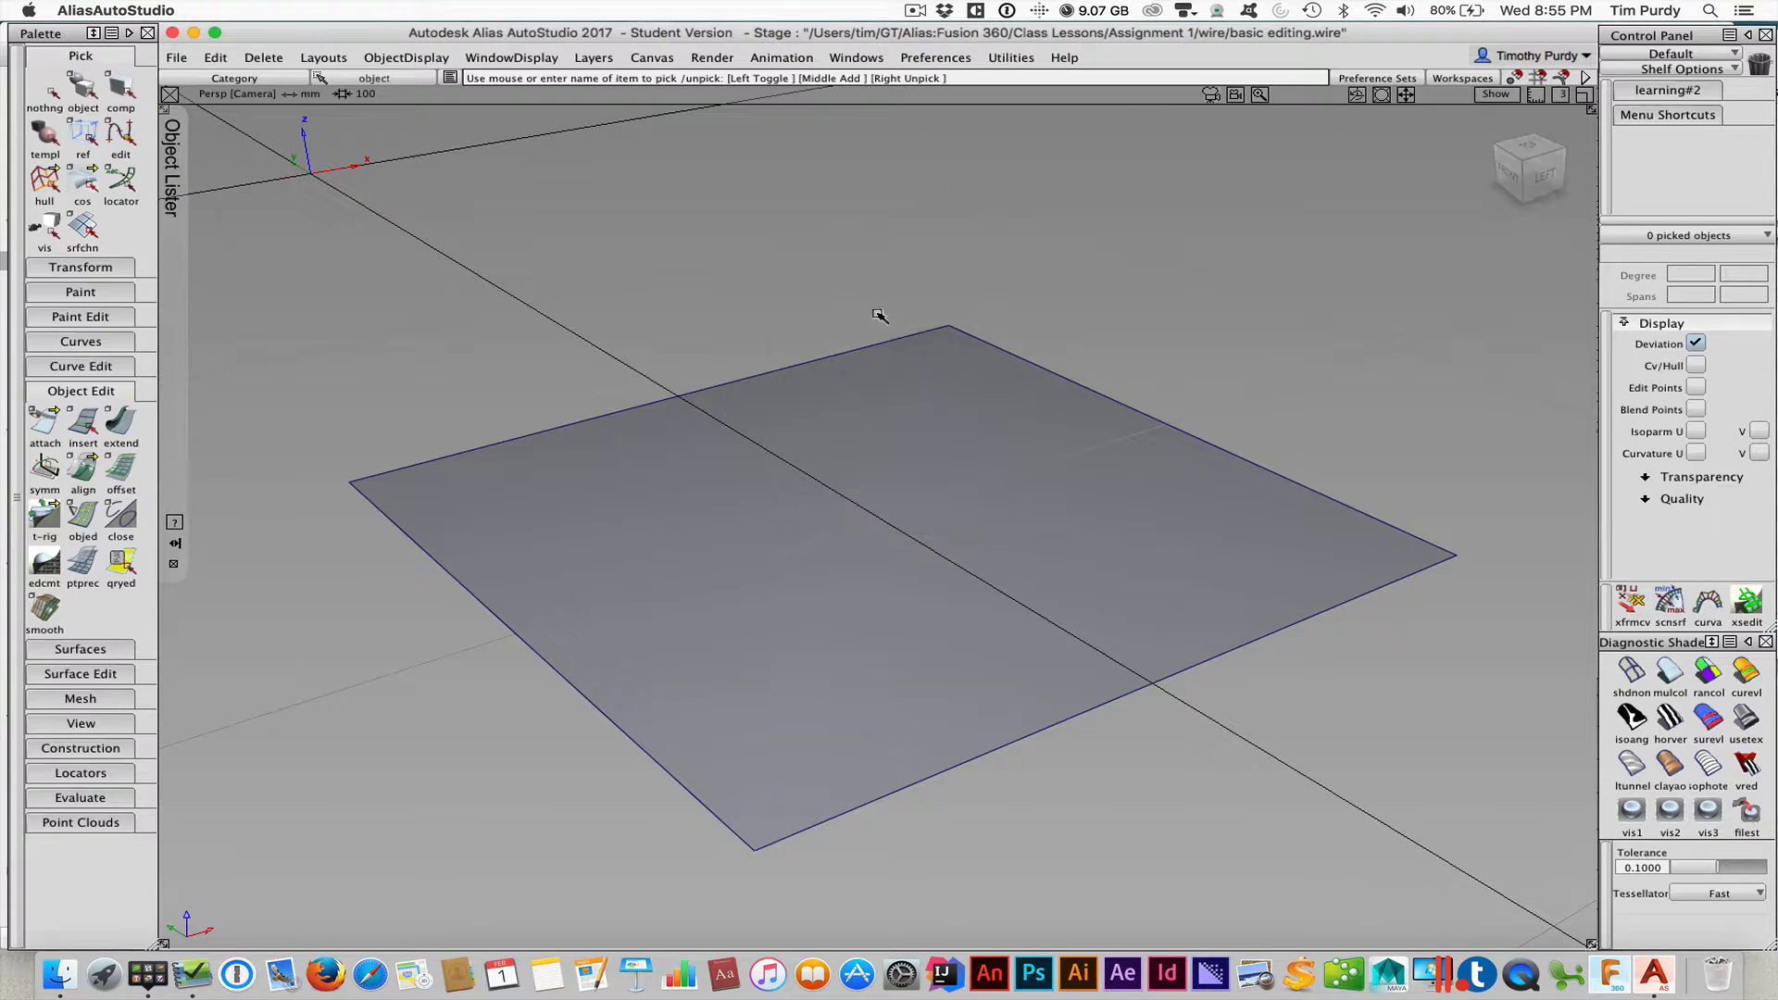
pyautogui.click(890, 365)
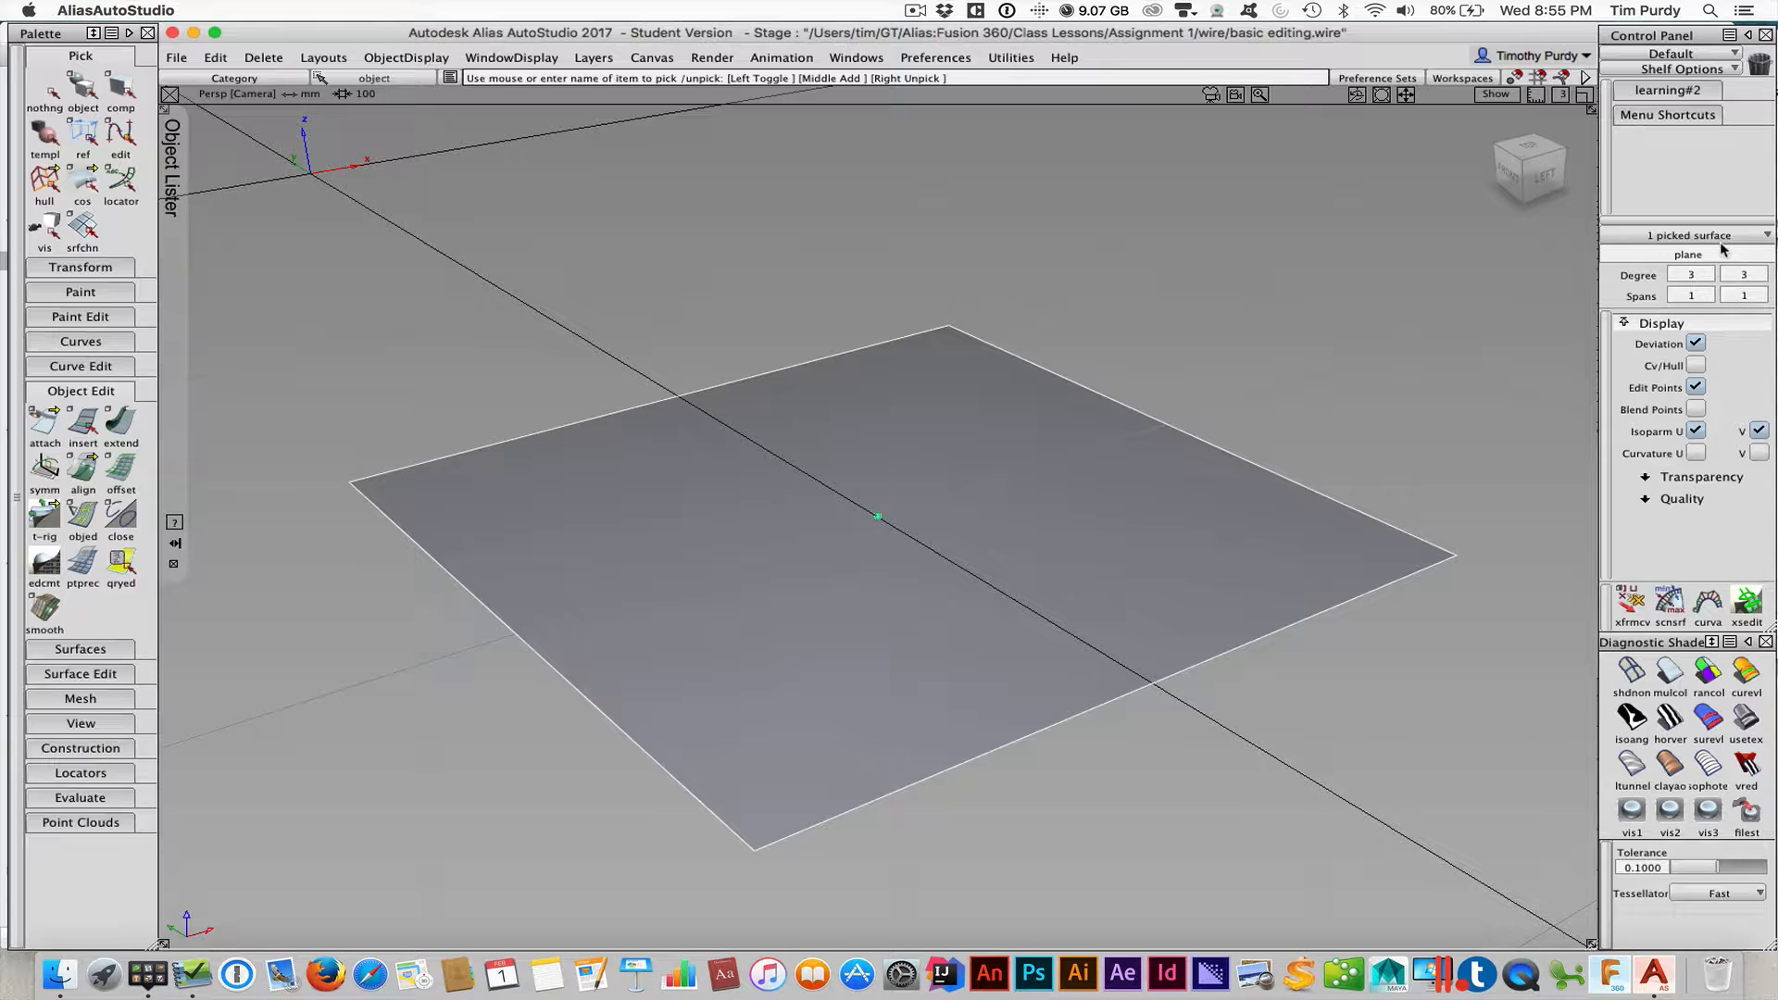
pyautogui.click(1708, 296)
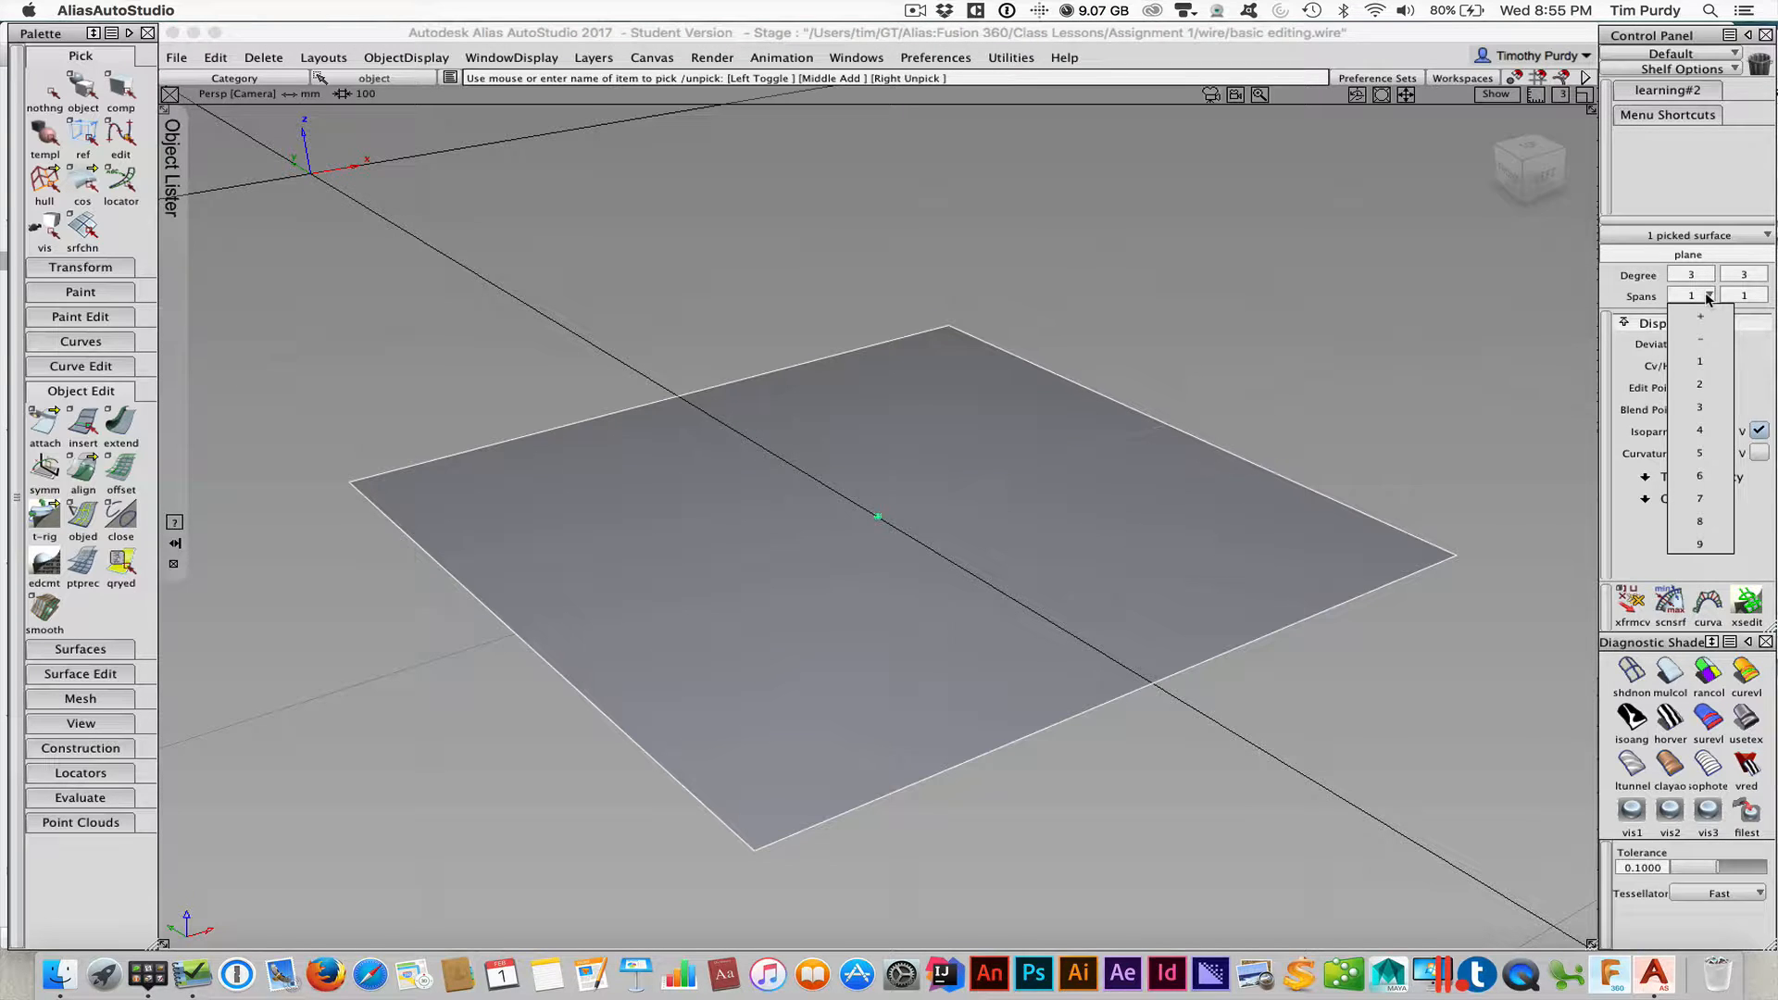
pyautogui.click(1701, 546)
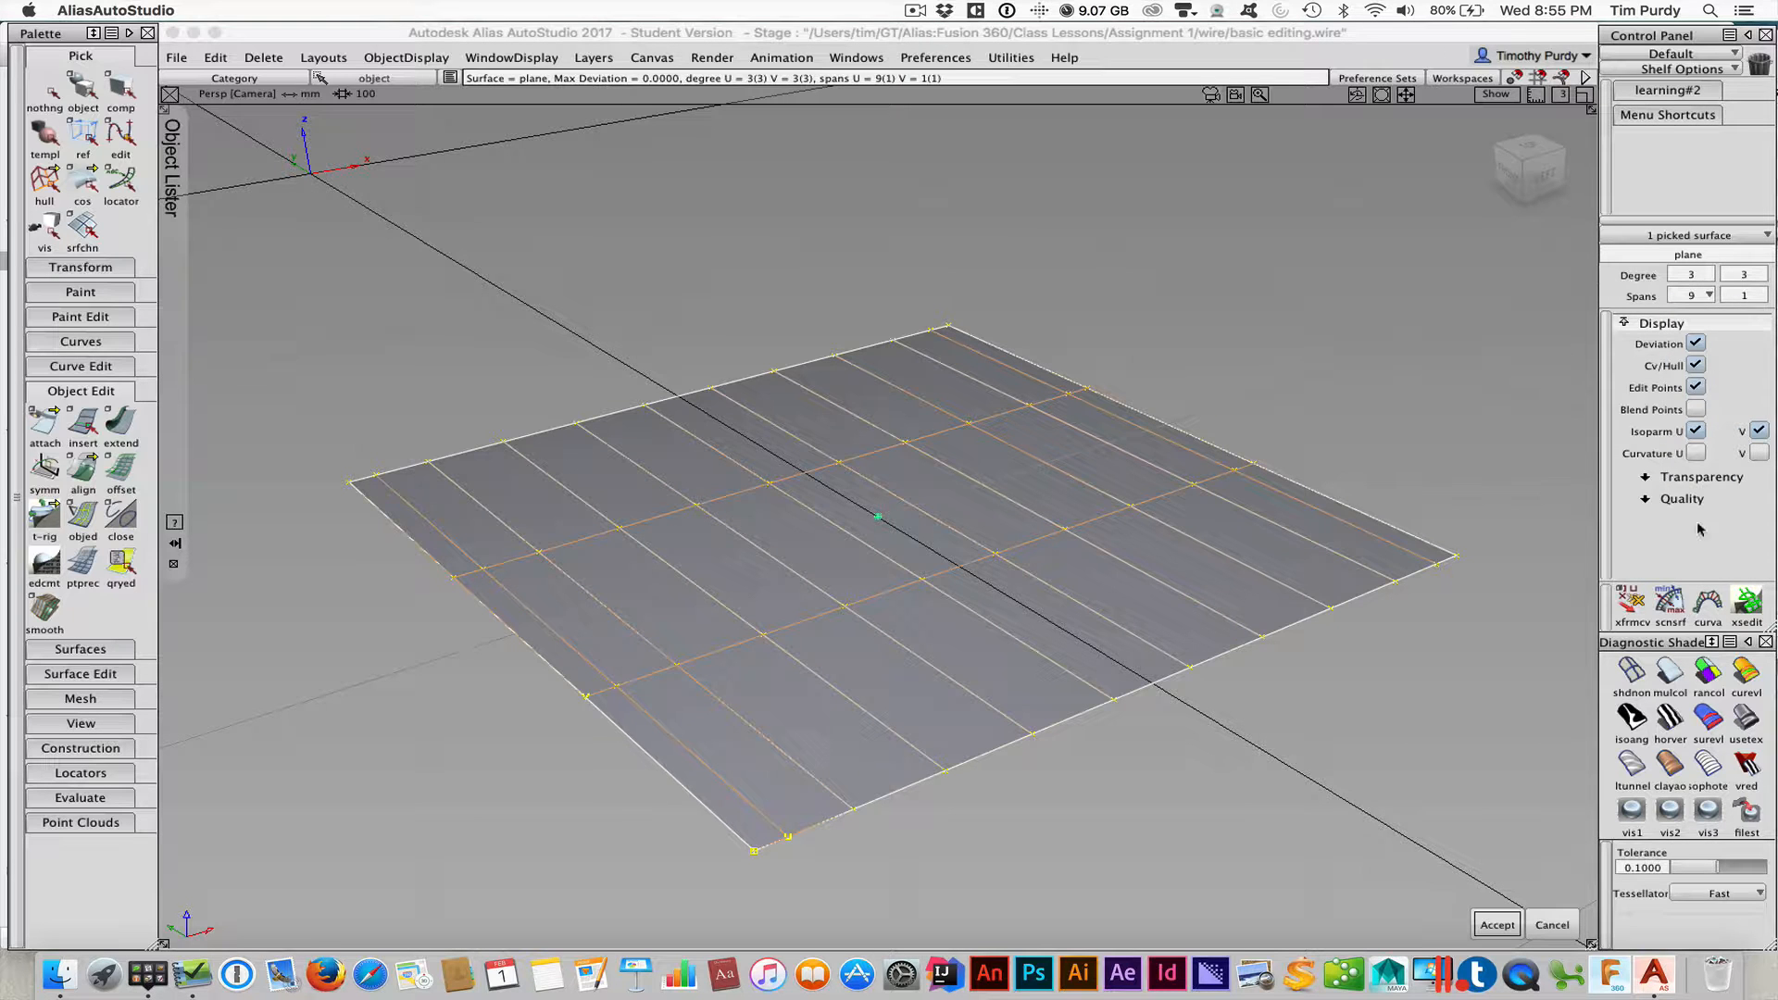
pyautogui.click(1757, 296)
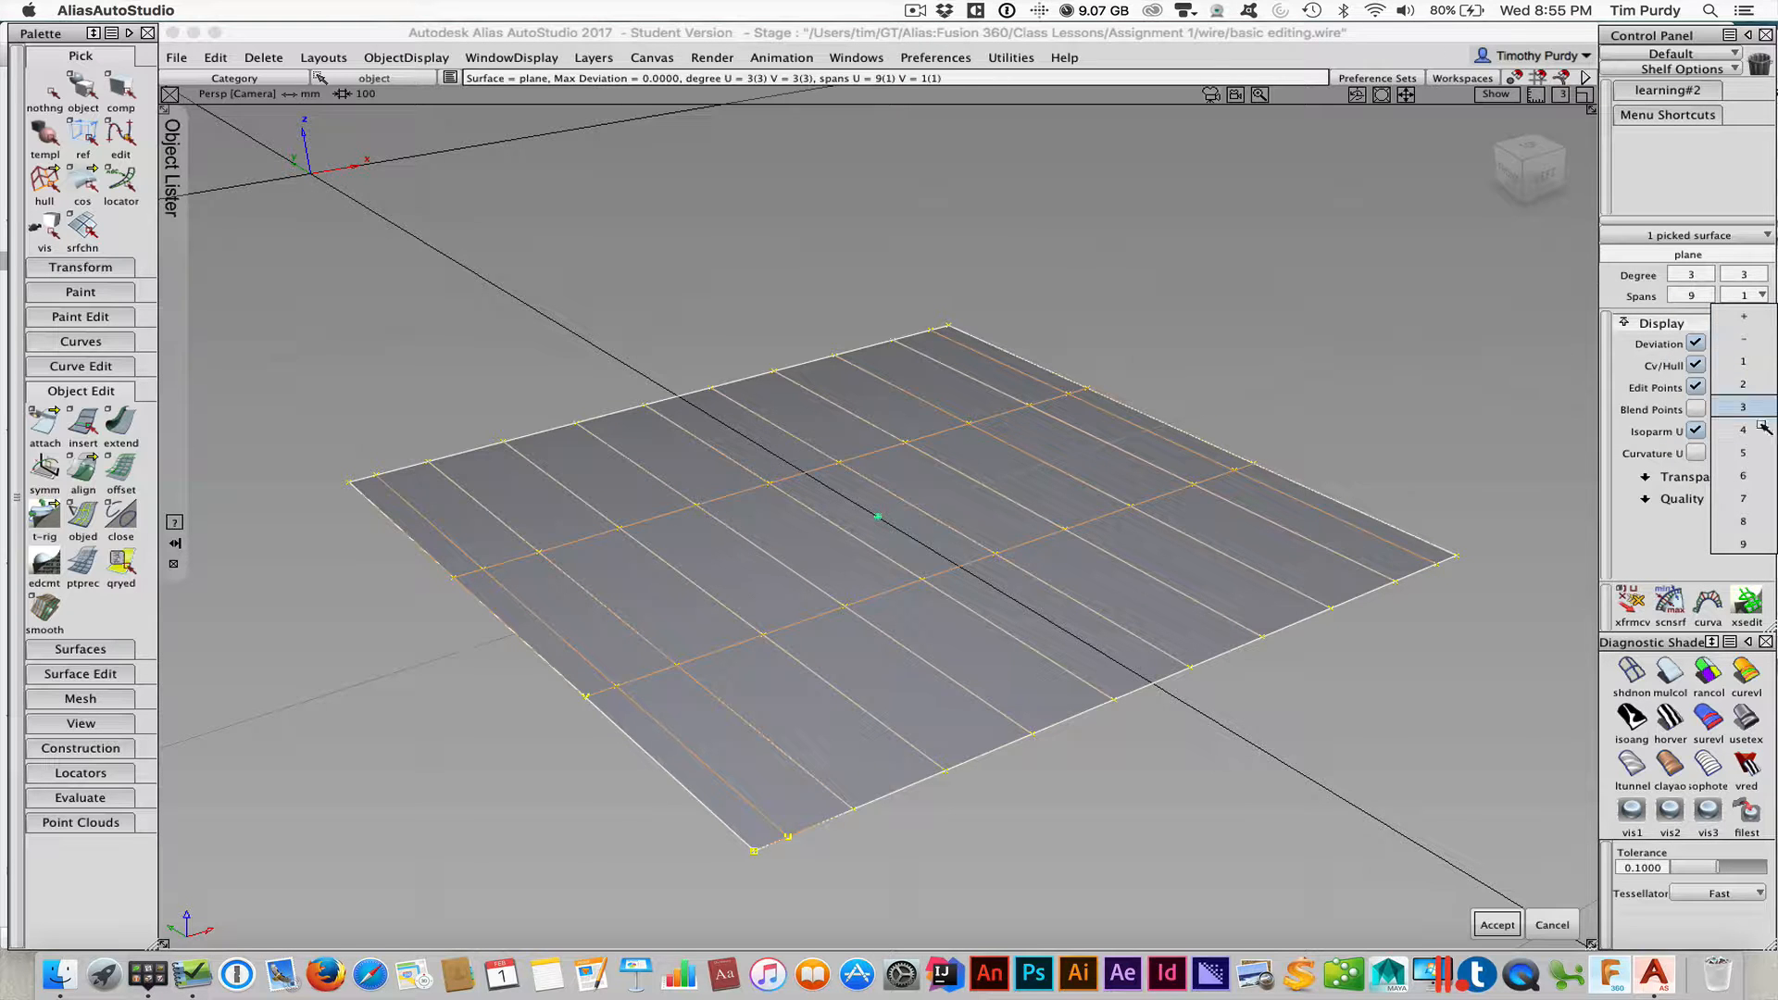
pyautogui.click(1749, 546)
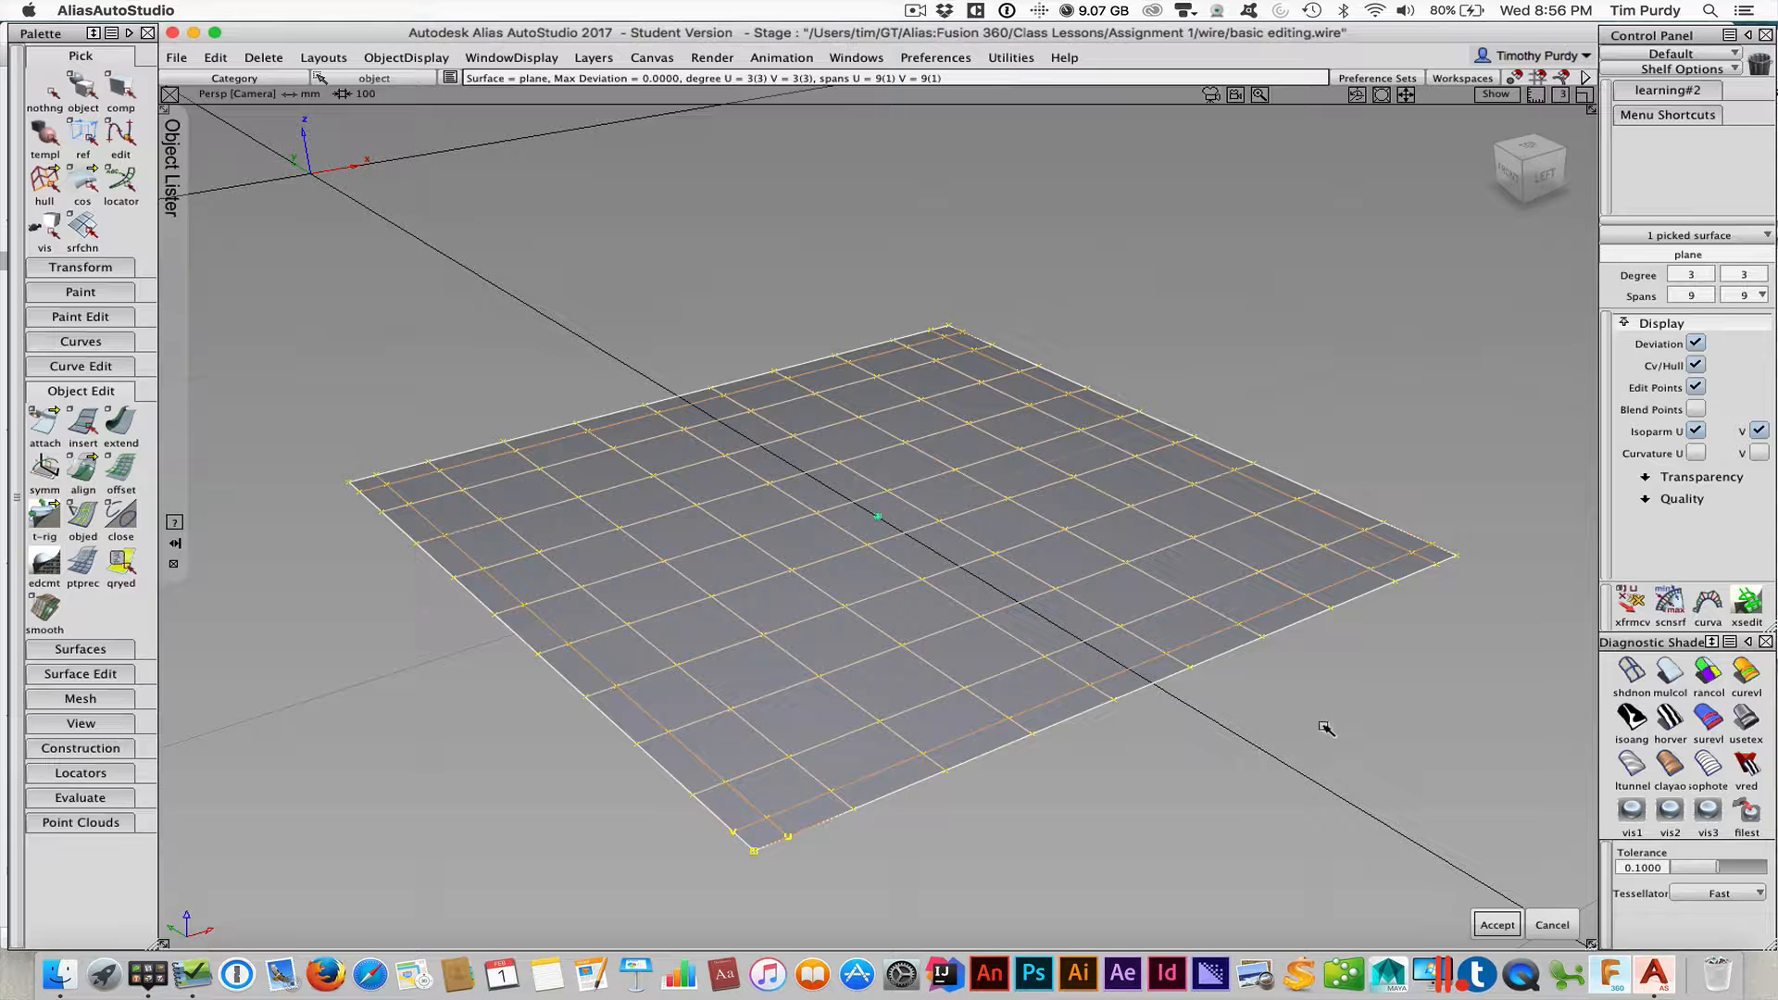
pyautogui.click(1505, 926)
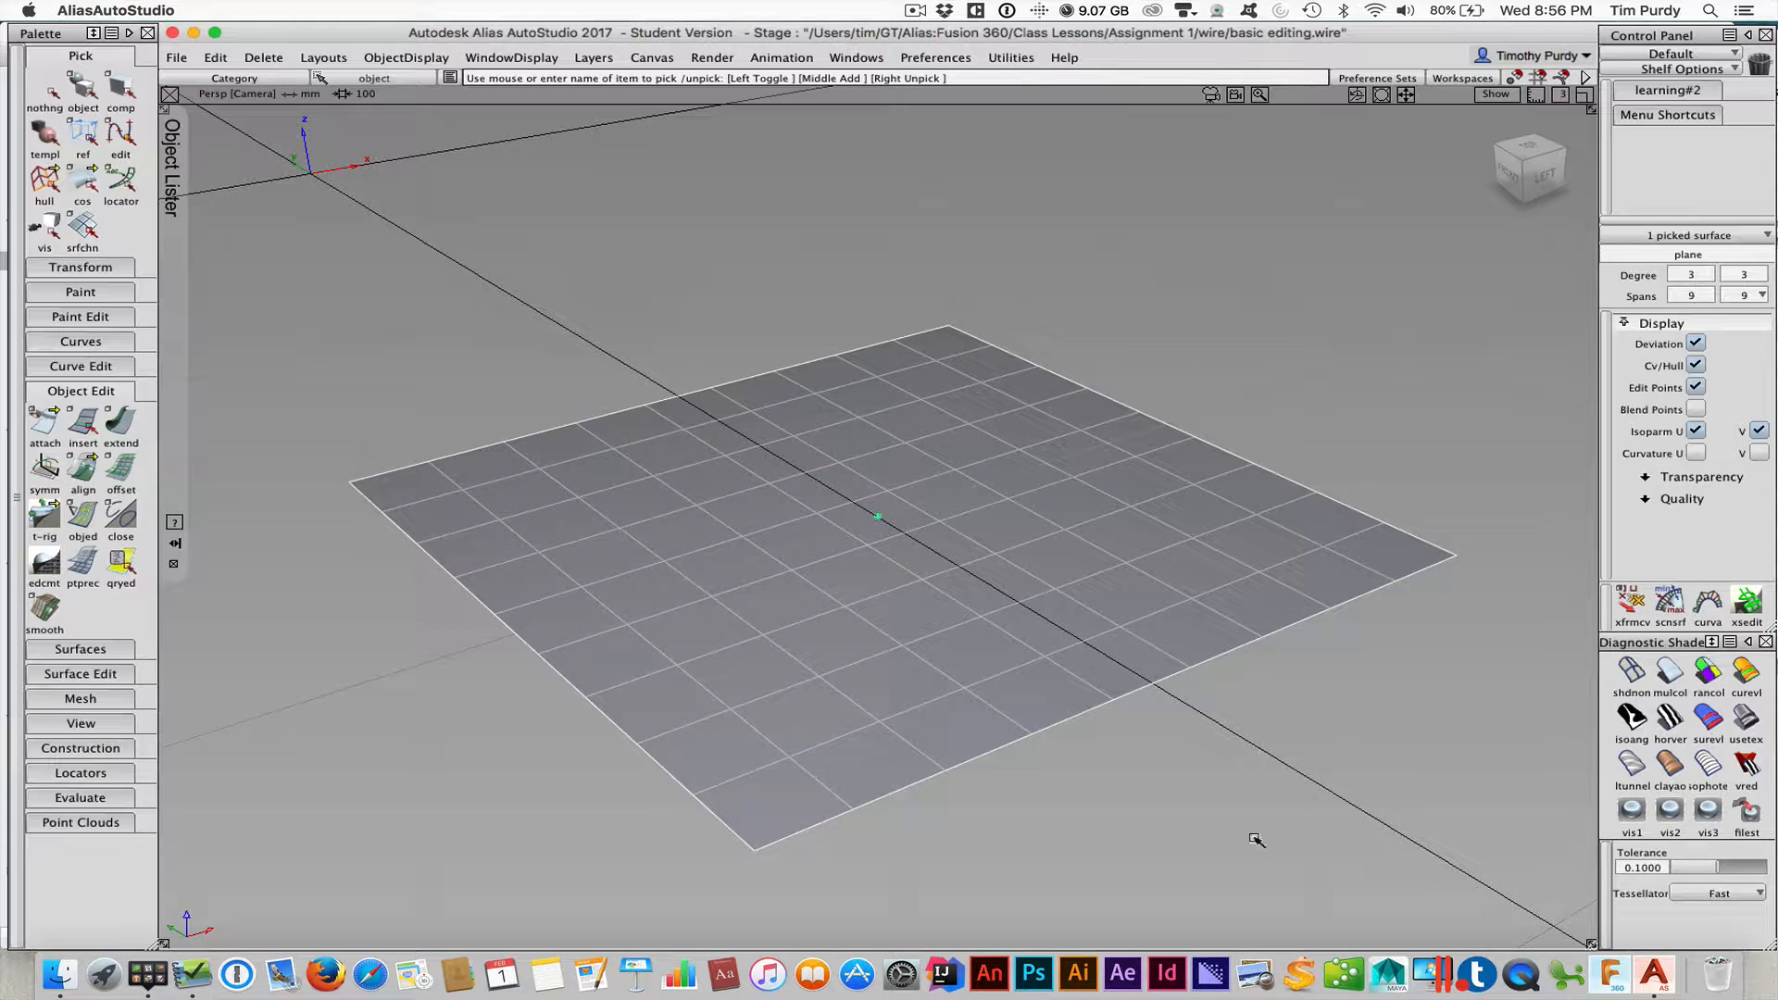
pyautogui.click(1033, 745)
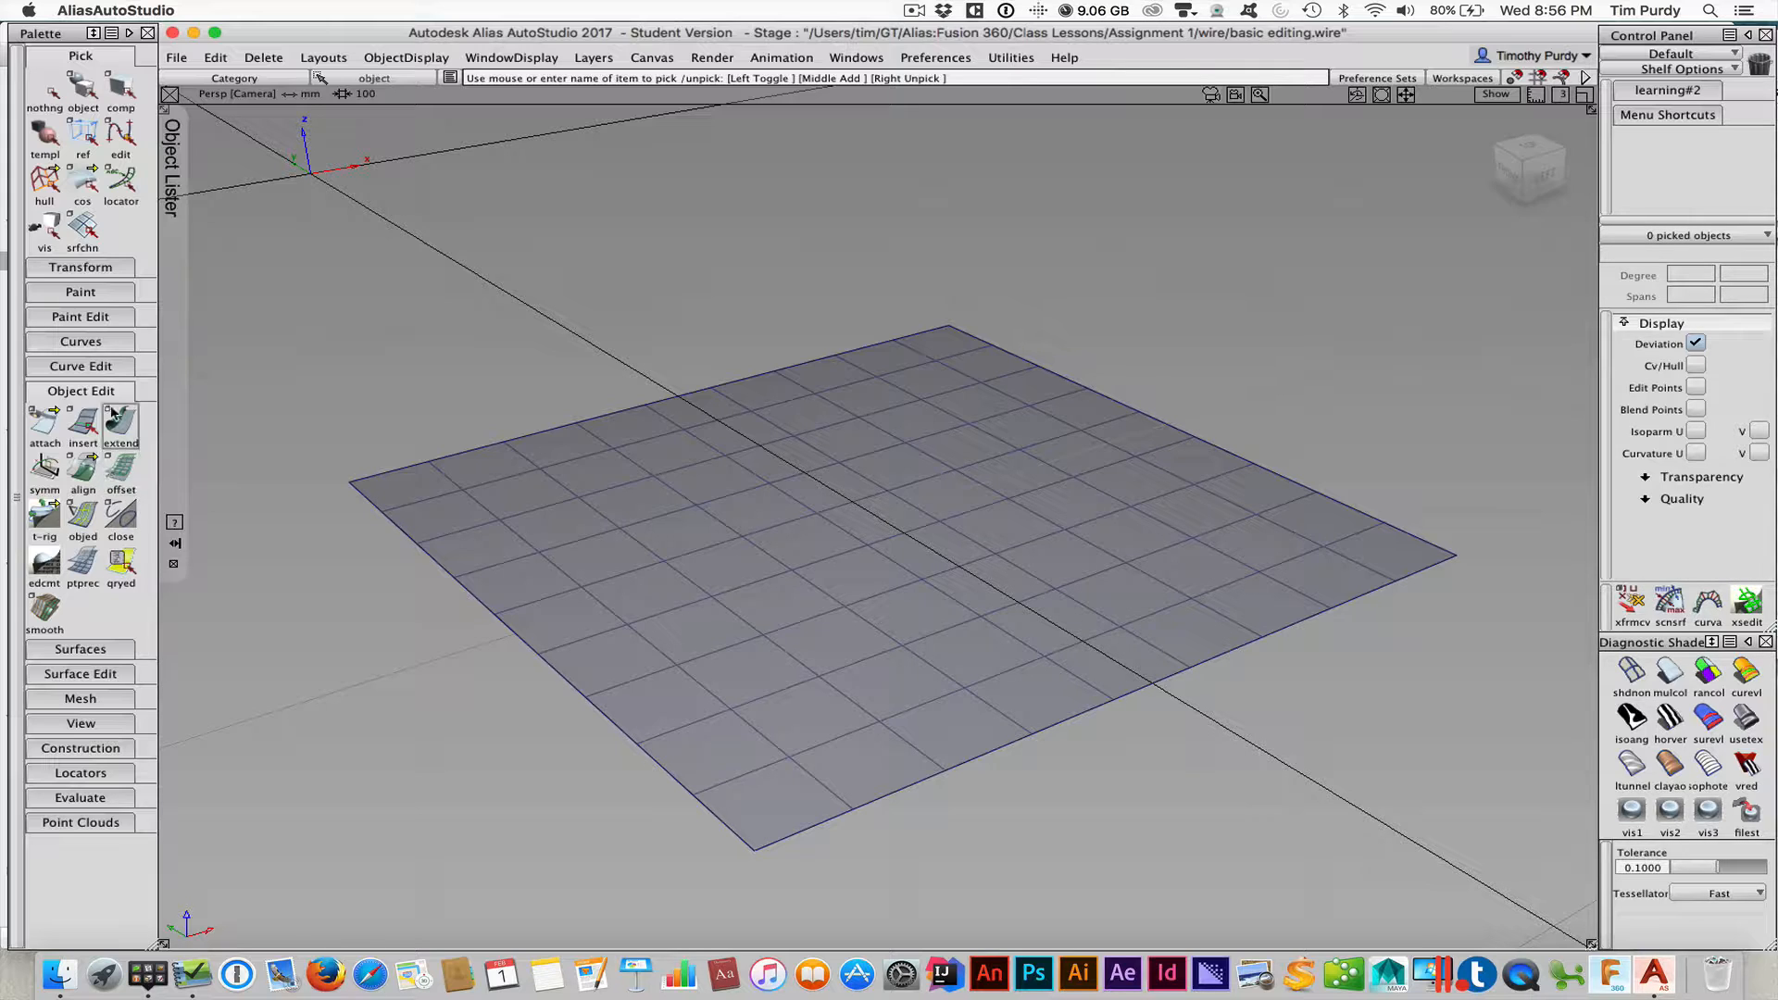
# Start the Object Editor on the plane and place its manipulator handle off-center on the surface
pyautogui.click(80, 523)
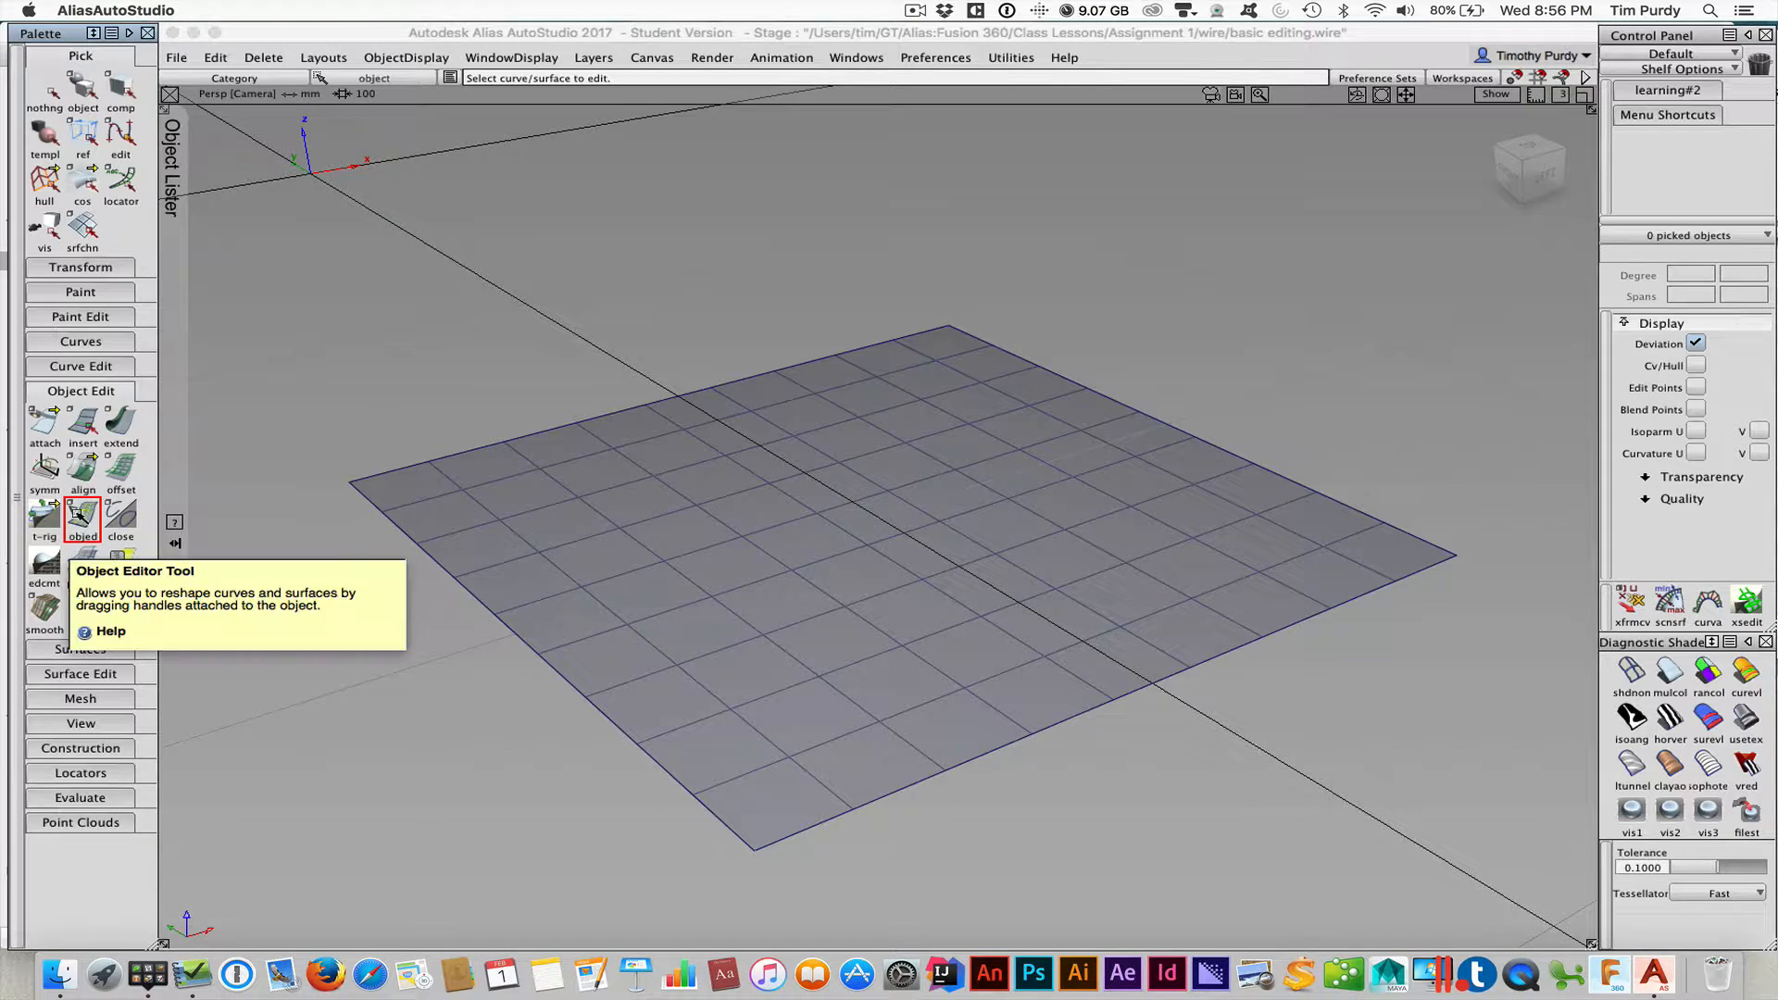
pyautogui.click(88, 396)
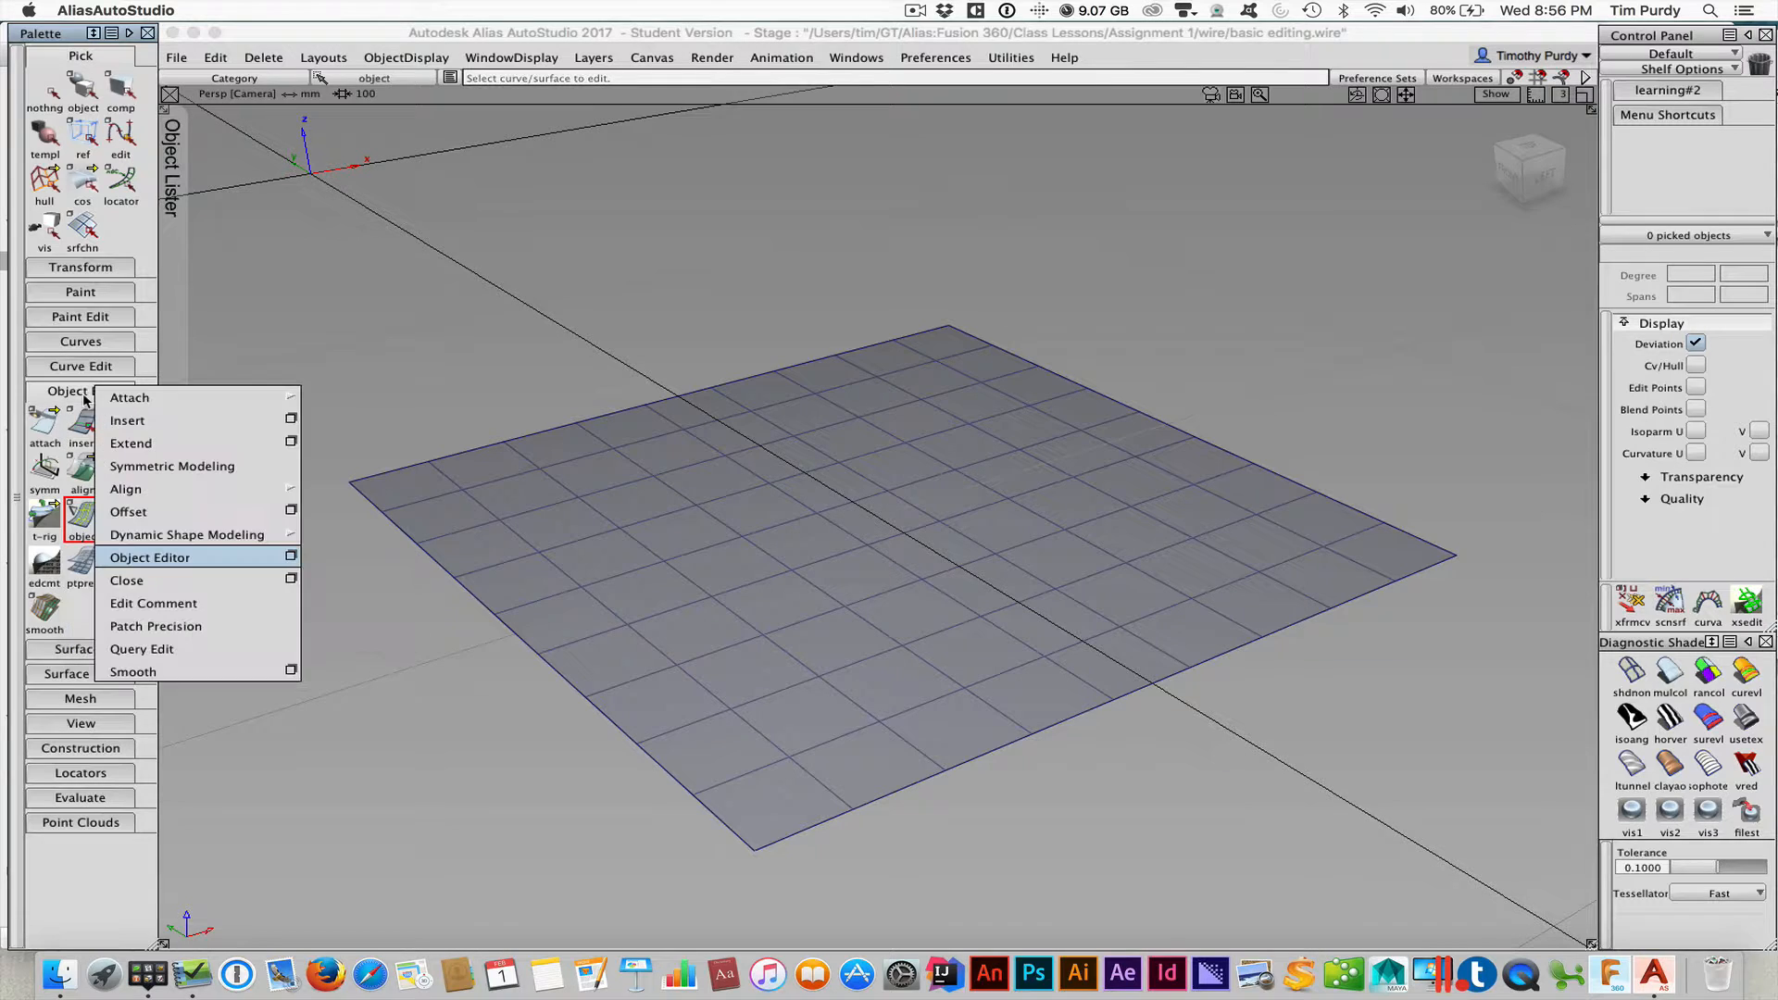
pyautogui.click(132, 555)
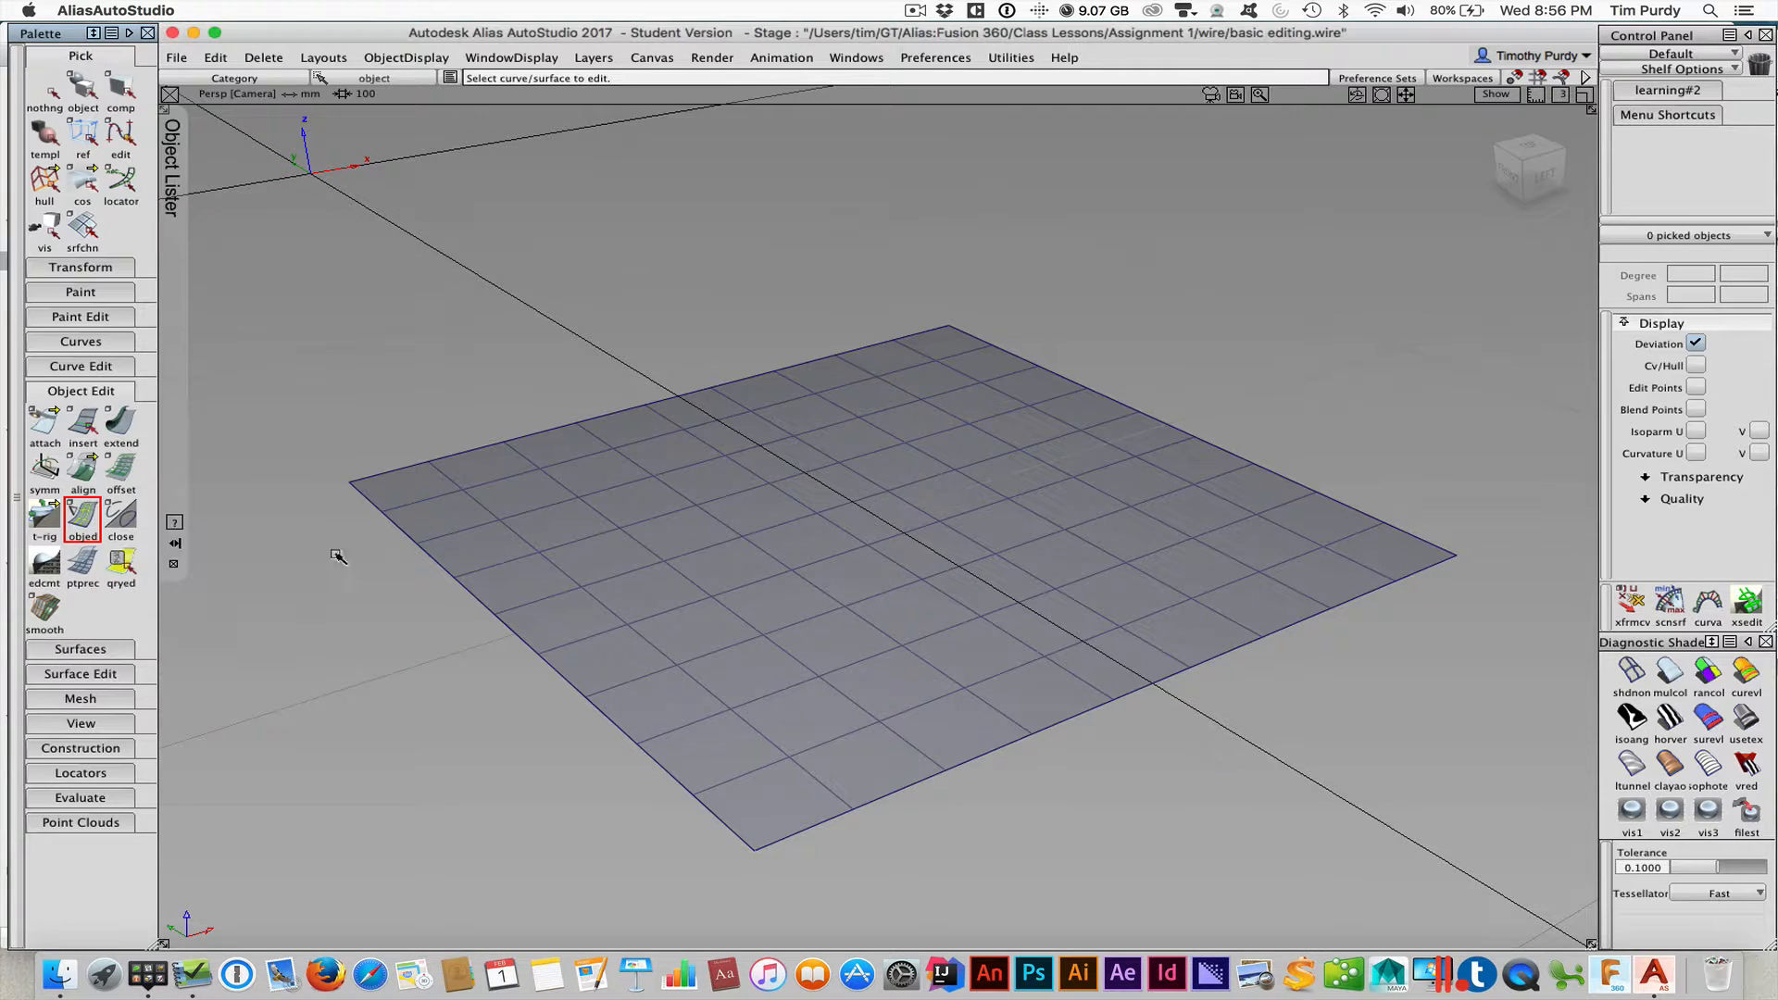
pyautogui.click(741, 537)
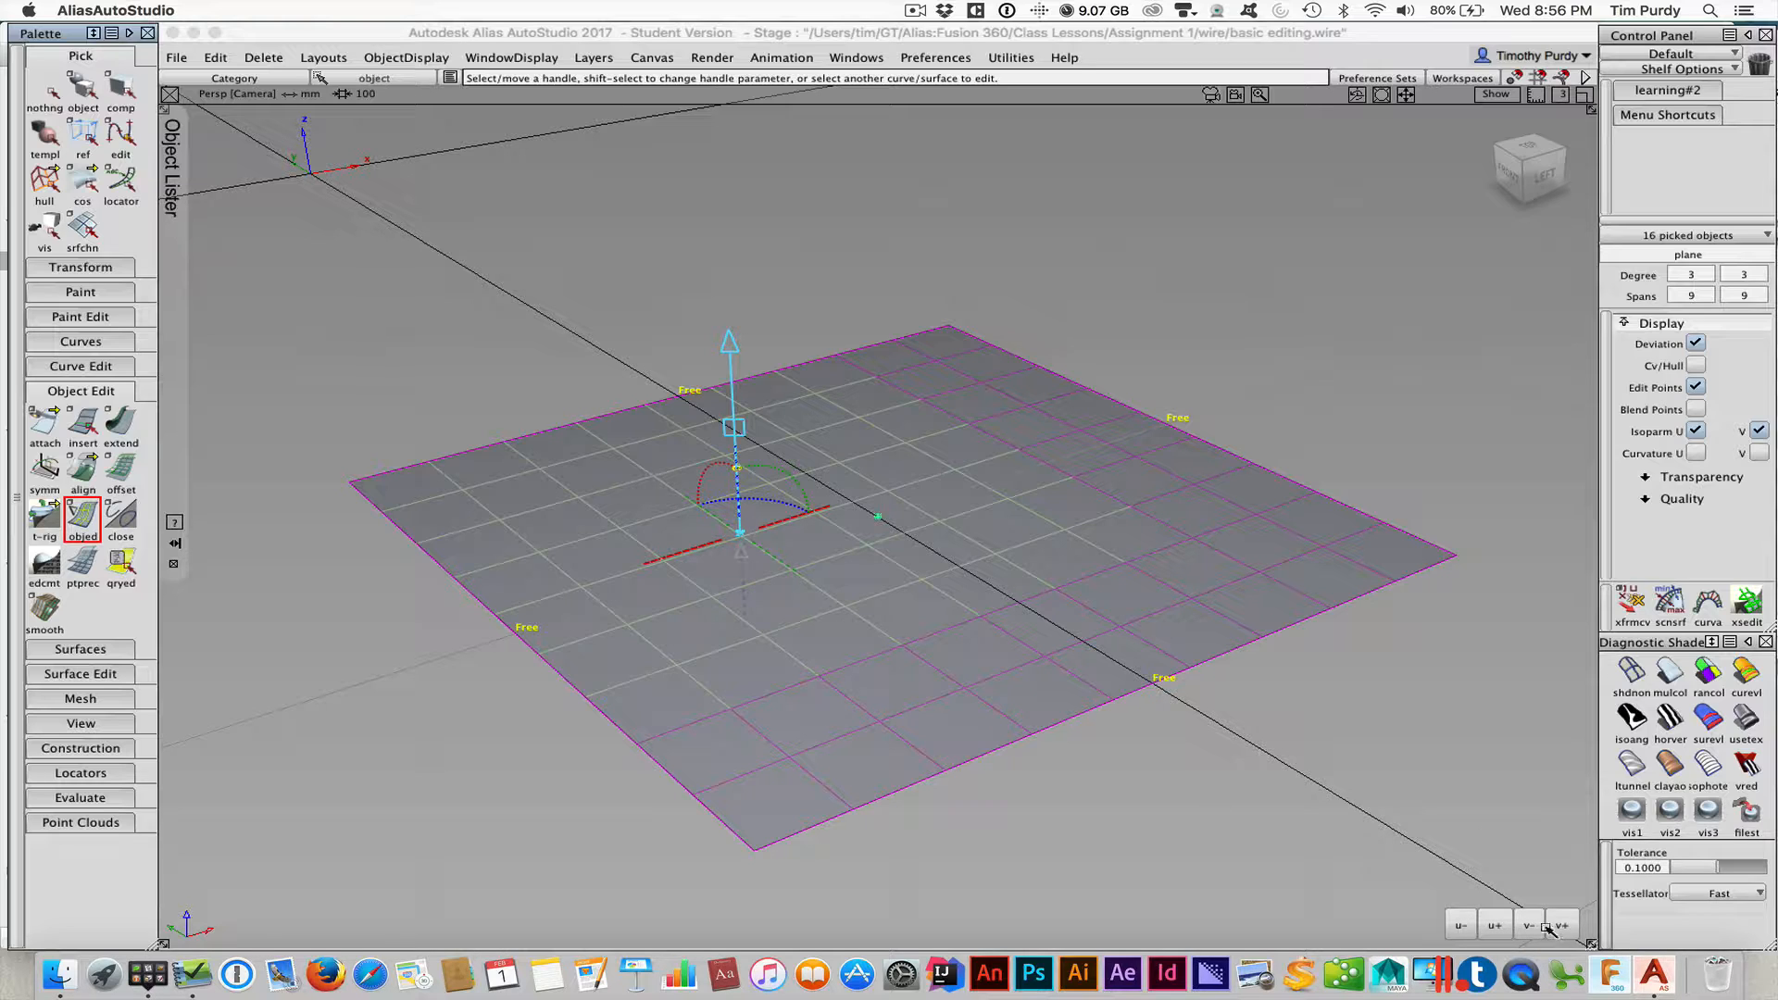
# Reduce the handle's influence by two steps each in U and V, and pull the handle upward to form a narrow bump
pyautogui.click(1461, 925)
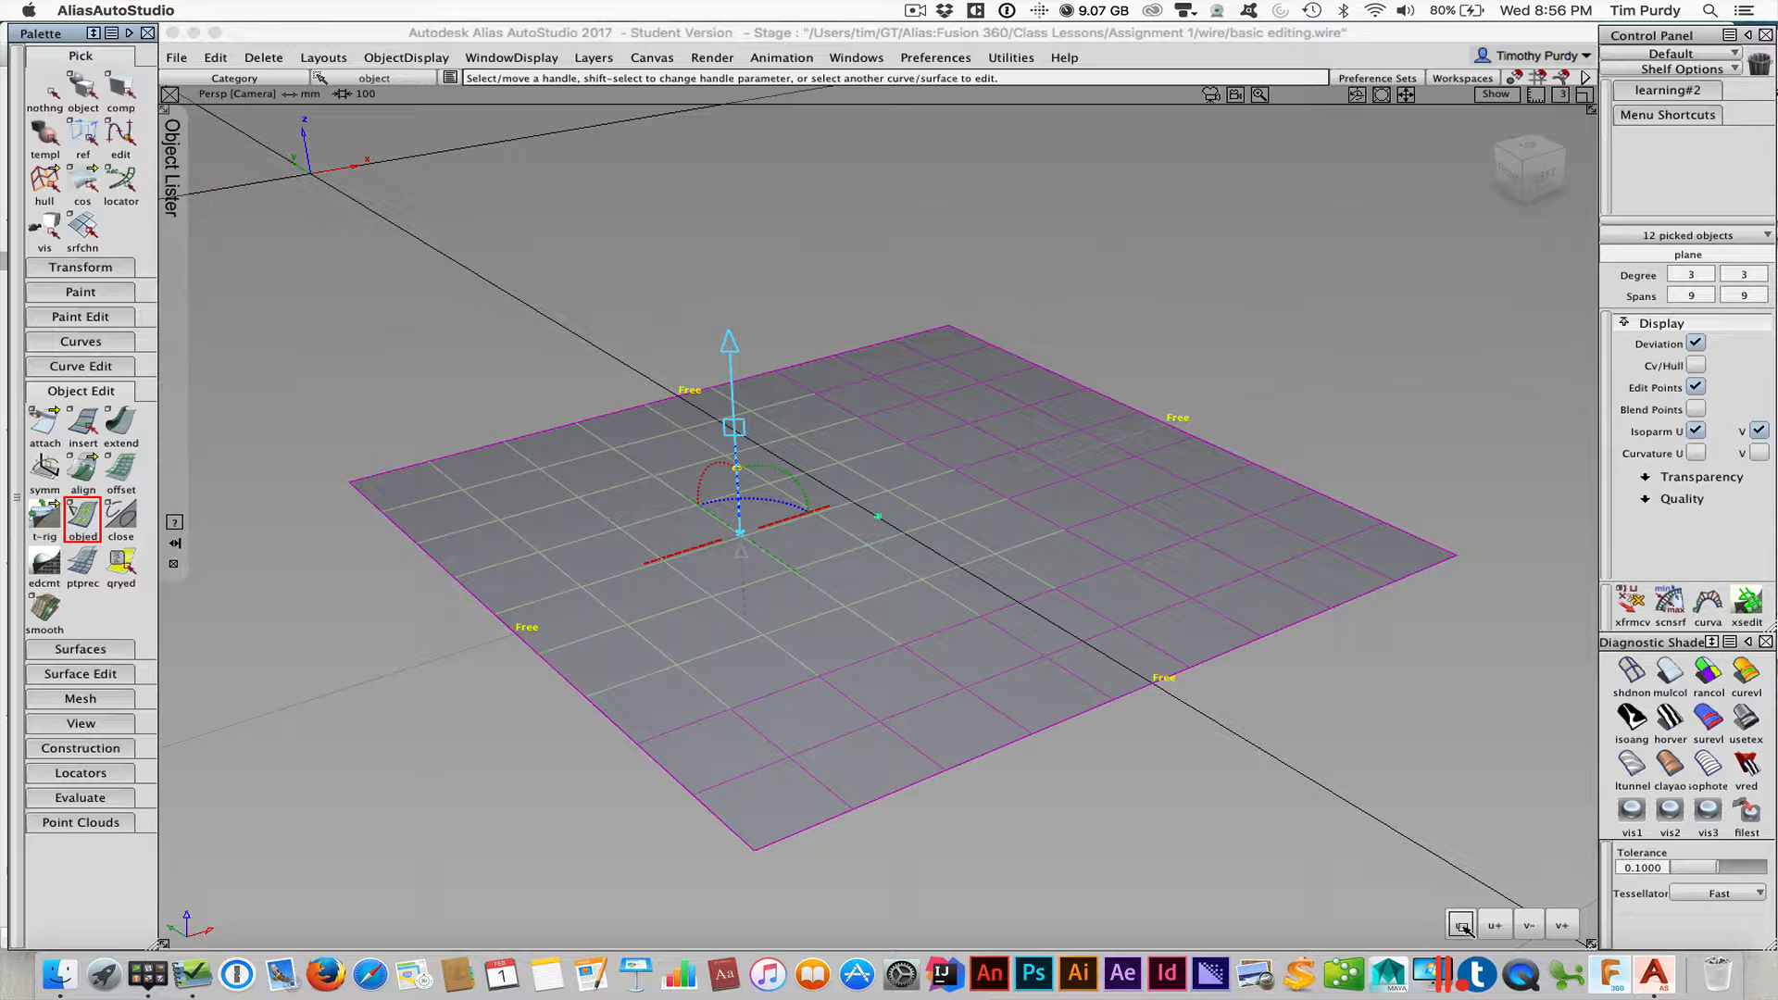
pyautogui.click(1461, 925)
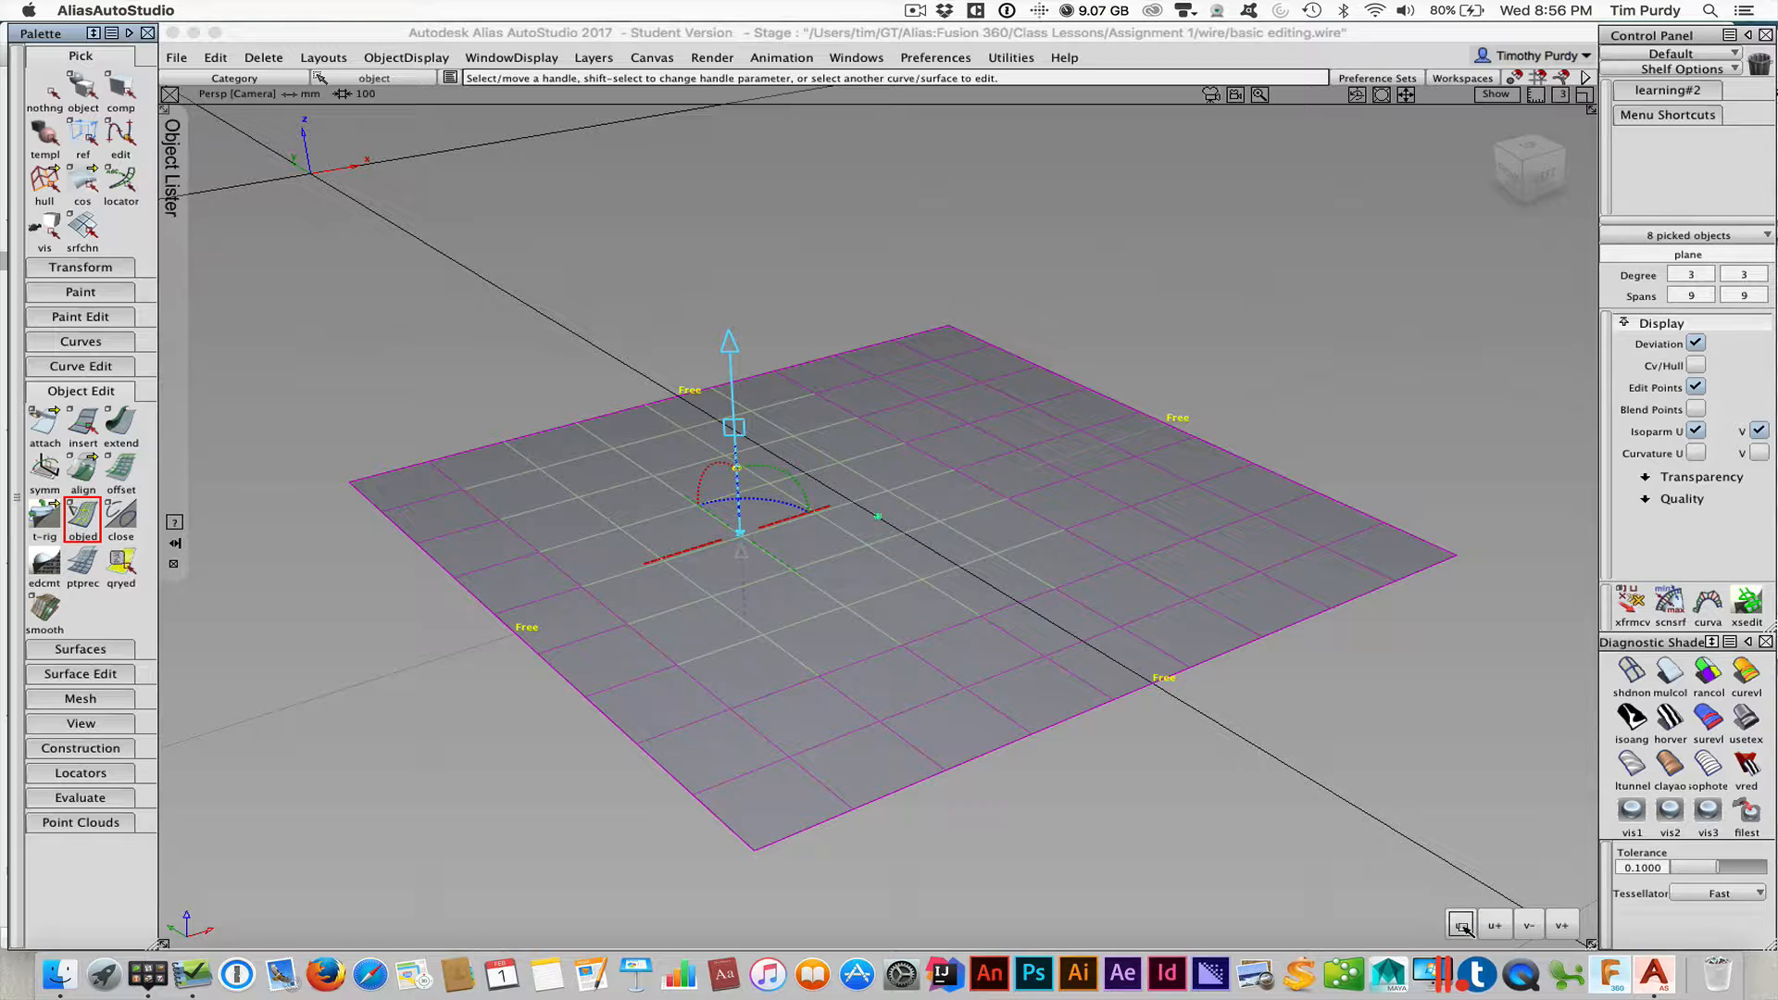
pyautogui.click(1530, 925)
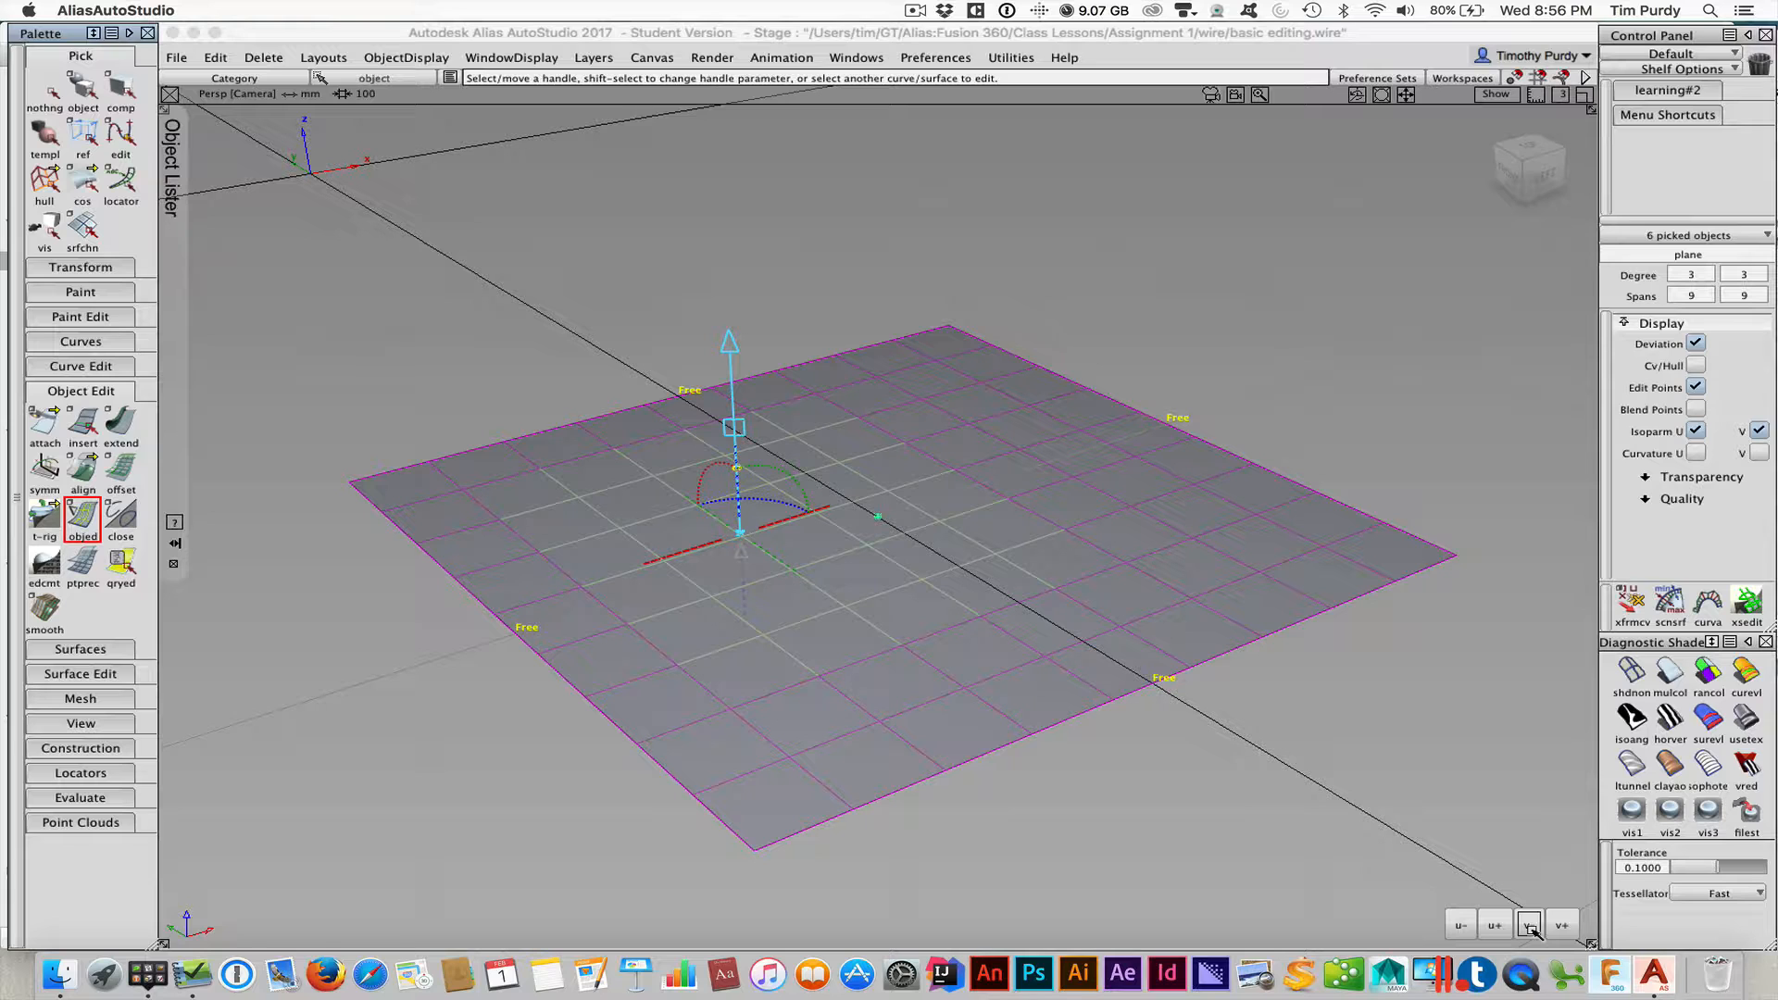
pyautogui.click(1530, 925)
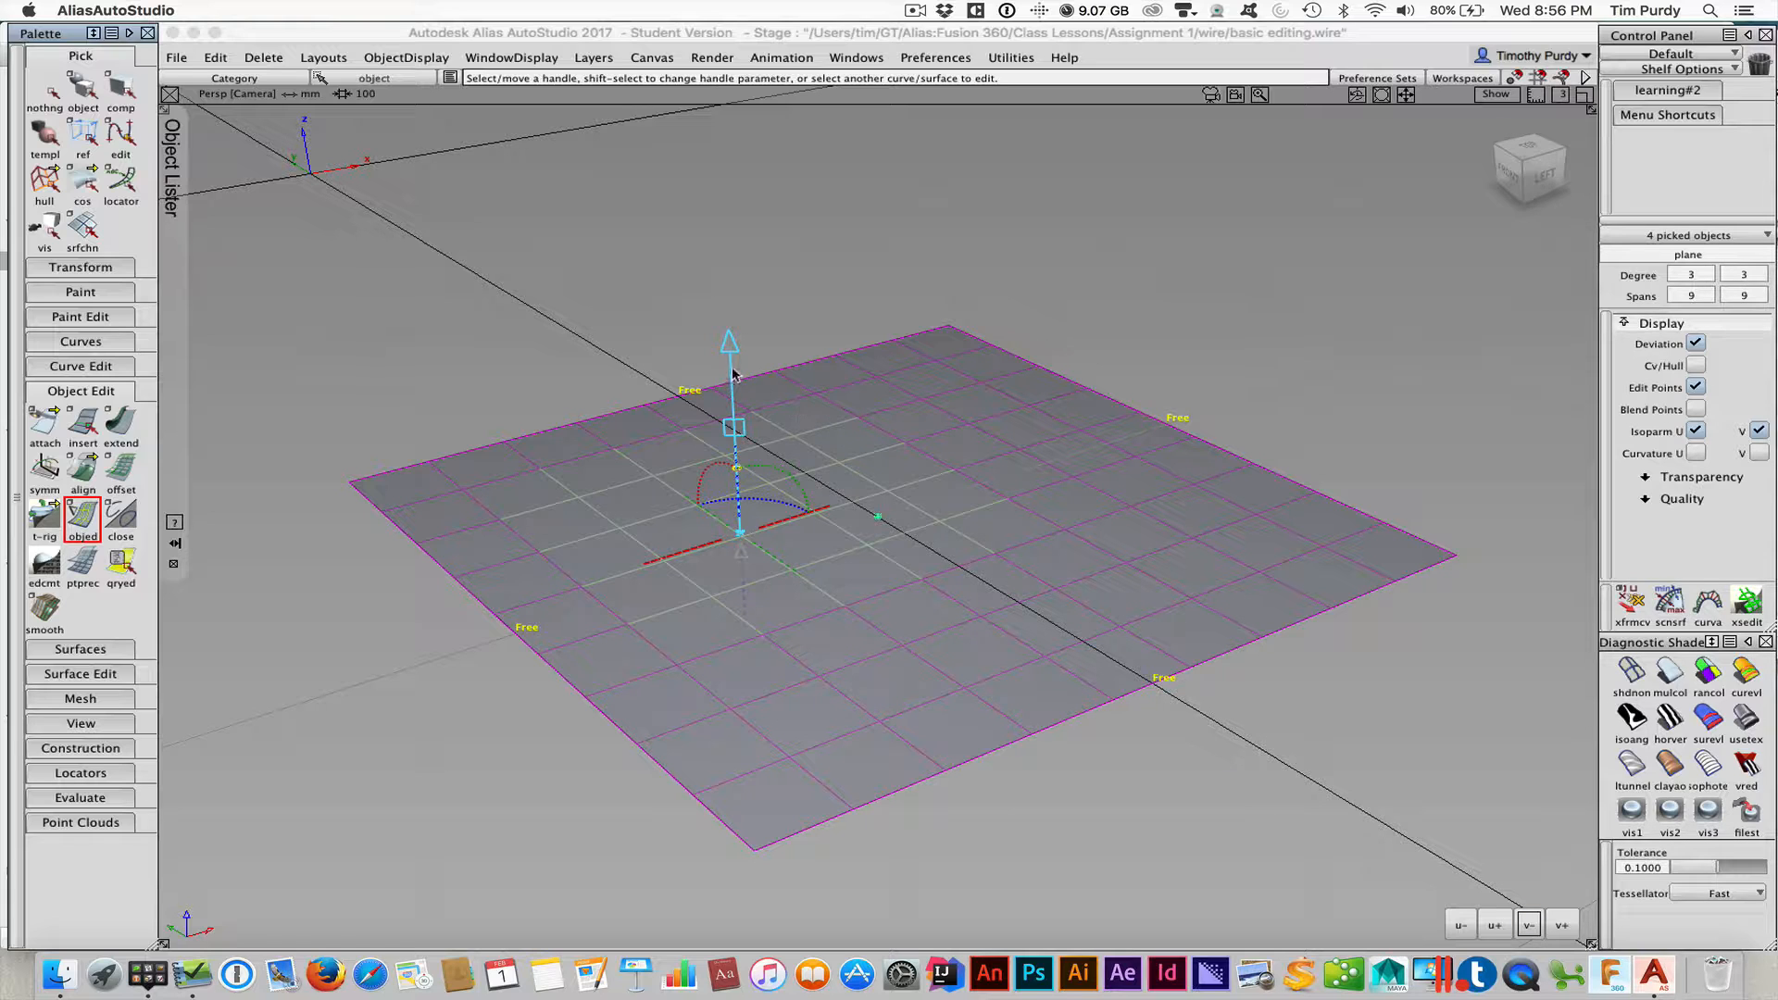
pyautogui.moveTo(732, 350); pyautogui.dragTo(726, 281)
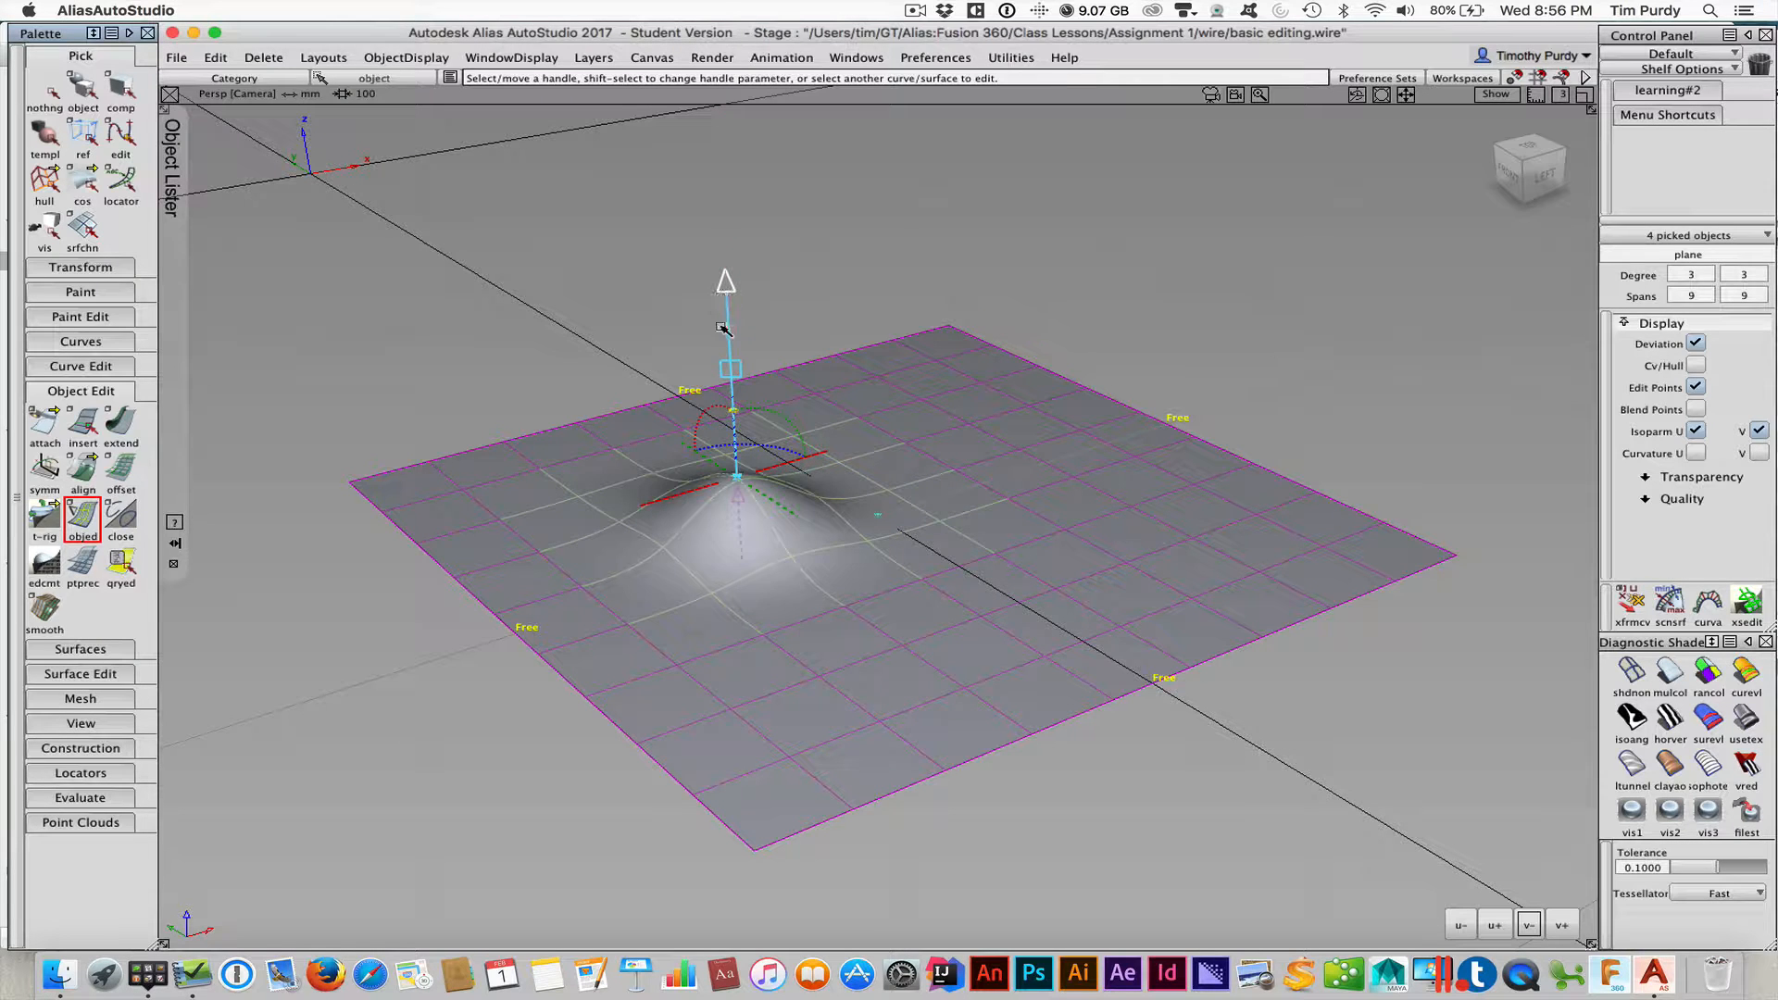
# Turn on the plane's CV/Hull display and pull the Object Editor handle further upward to heighten the bump
pyautogui.click(1698, 366)
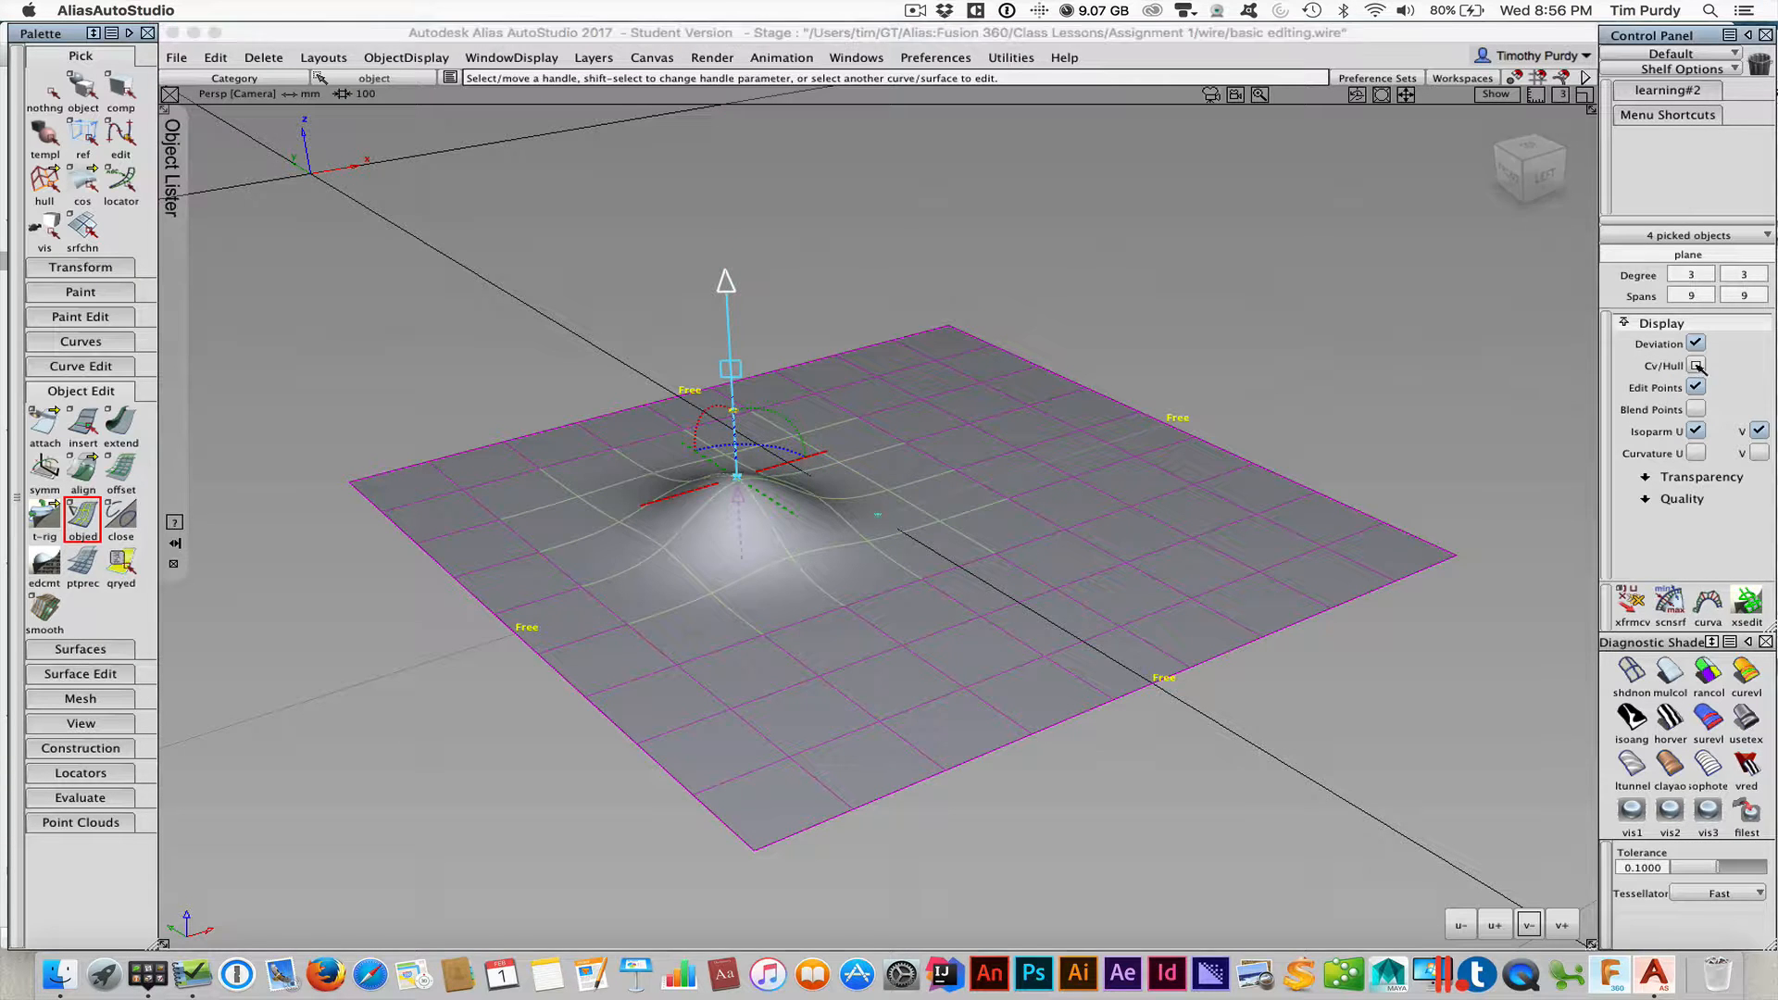
pyautogui.moveTo(726, 286); pyautogui.dragTo(725, 227)
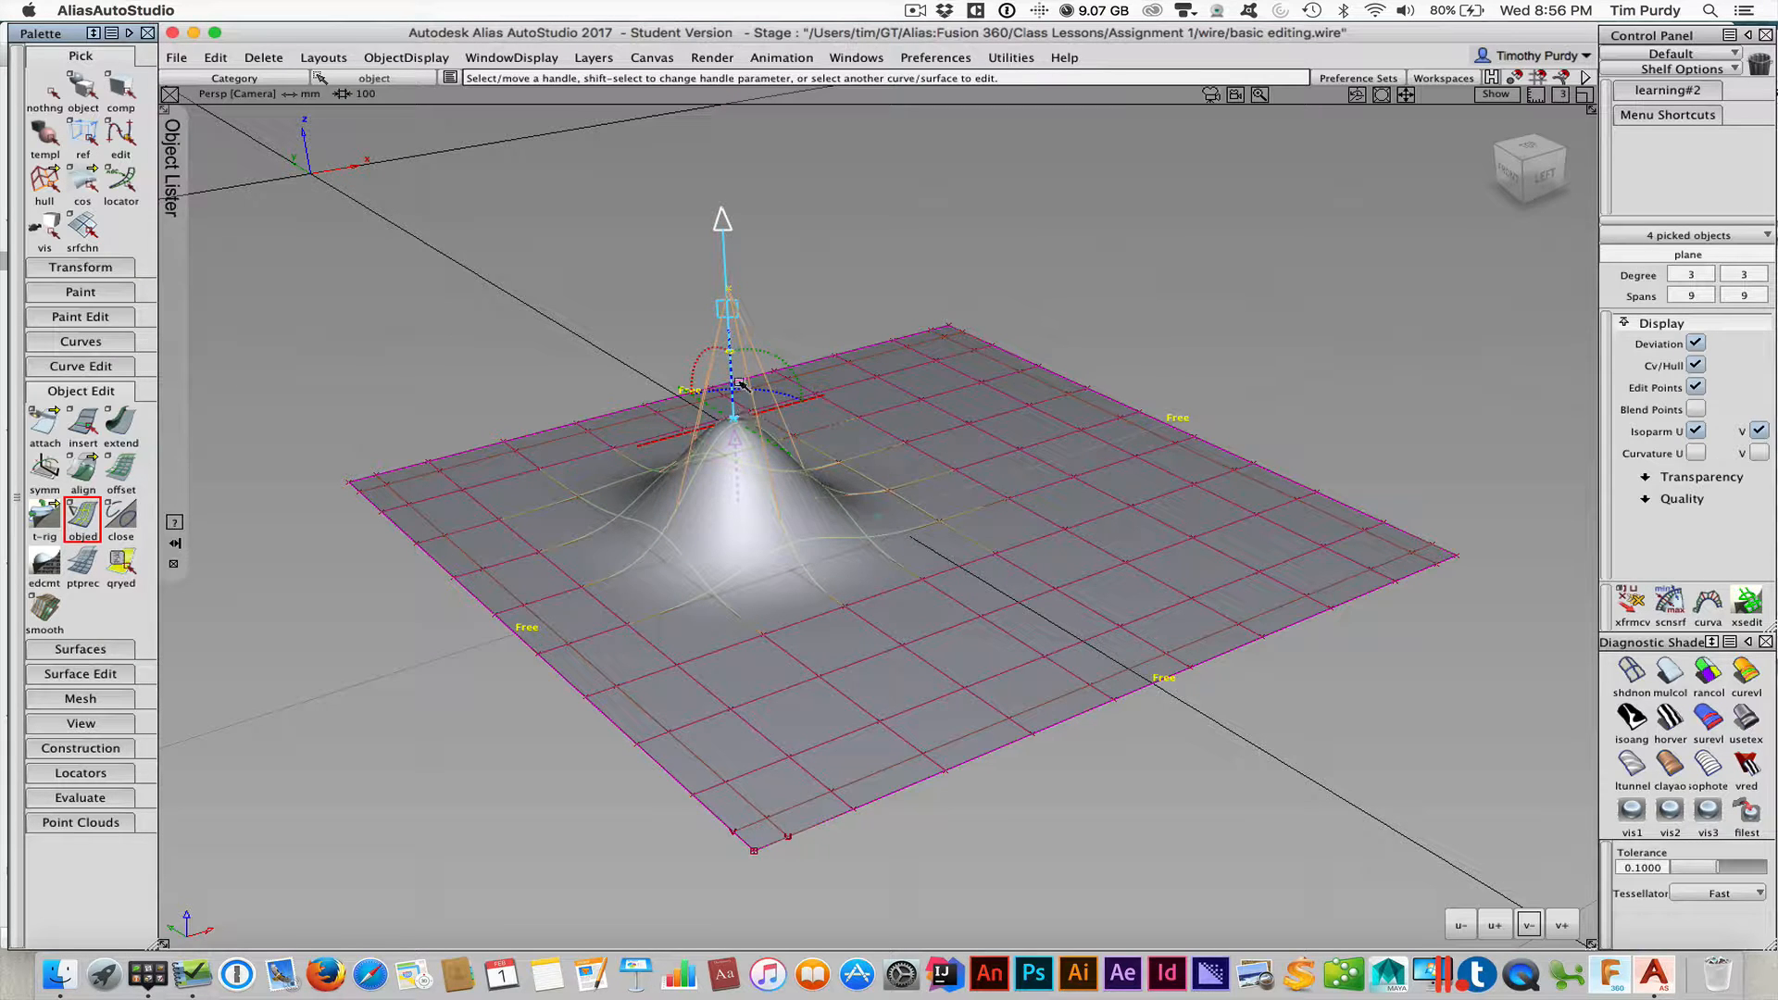
pyautogui.keyDown('alt'); pyautogui.keyDown('shift'); pyautogui.moveTo(866, 381); pyautogui.dragTo(744, 364); pyautogui.keyUp('shift'); pyautogui.keyUp('alt')
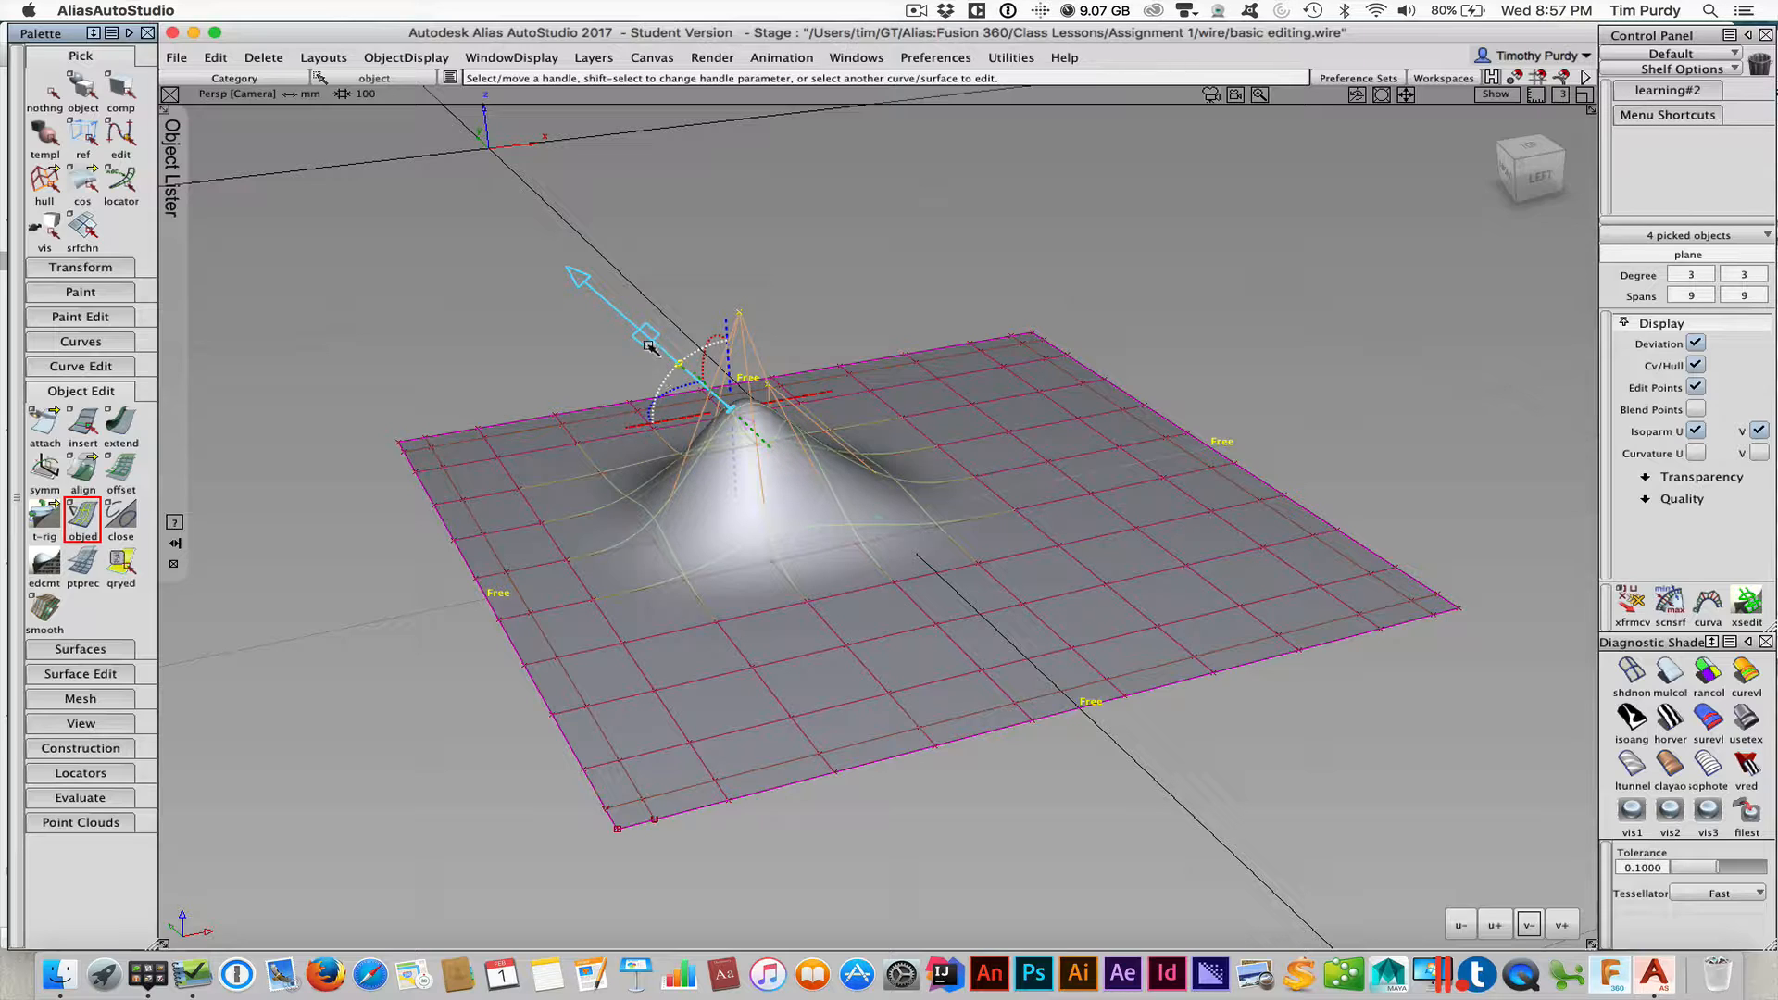
# Tilt the handle away from vertical and pull along its new direction to skew the bump's peak sideways
pyautogui.moveTo(647, 335); pyautogui.dragTo(607, 329)
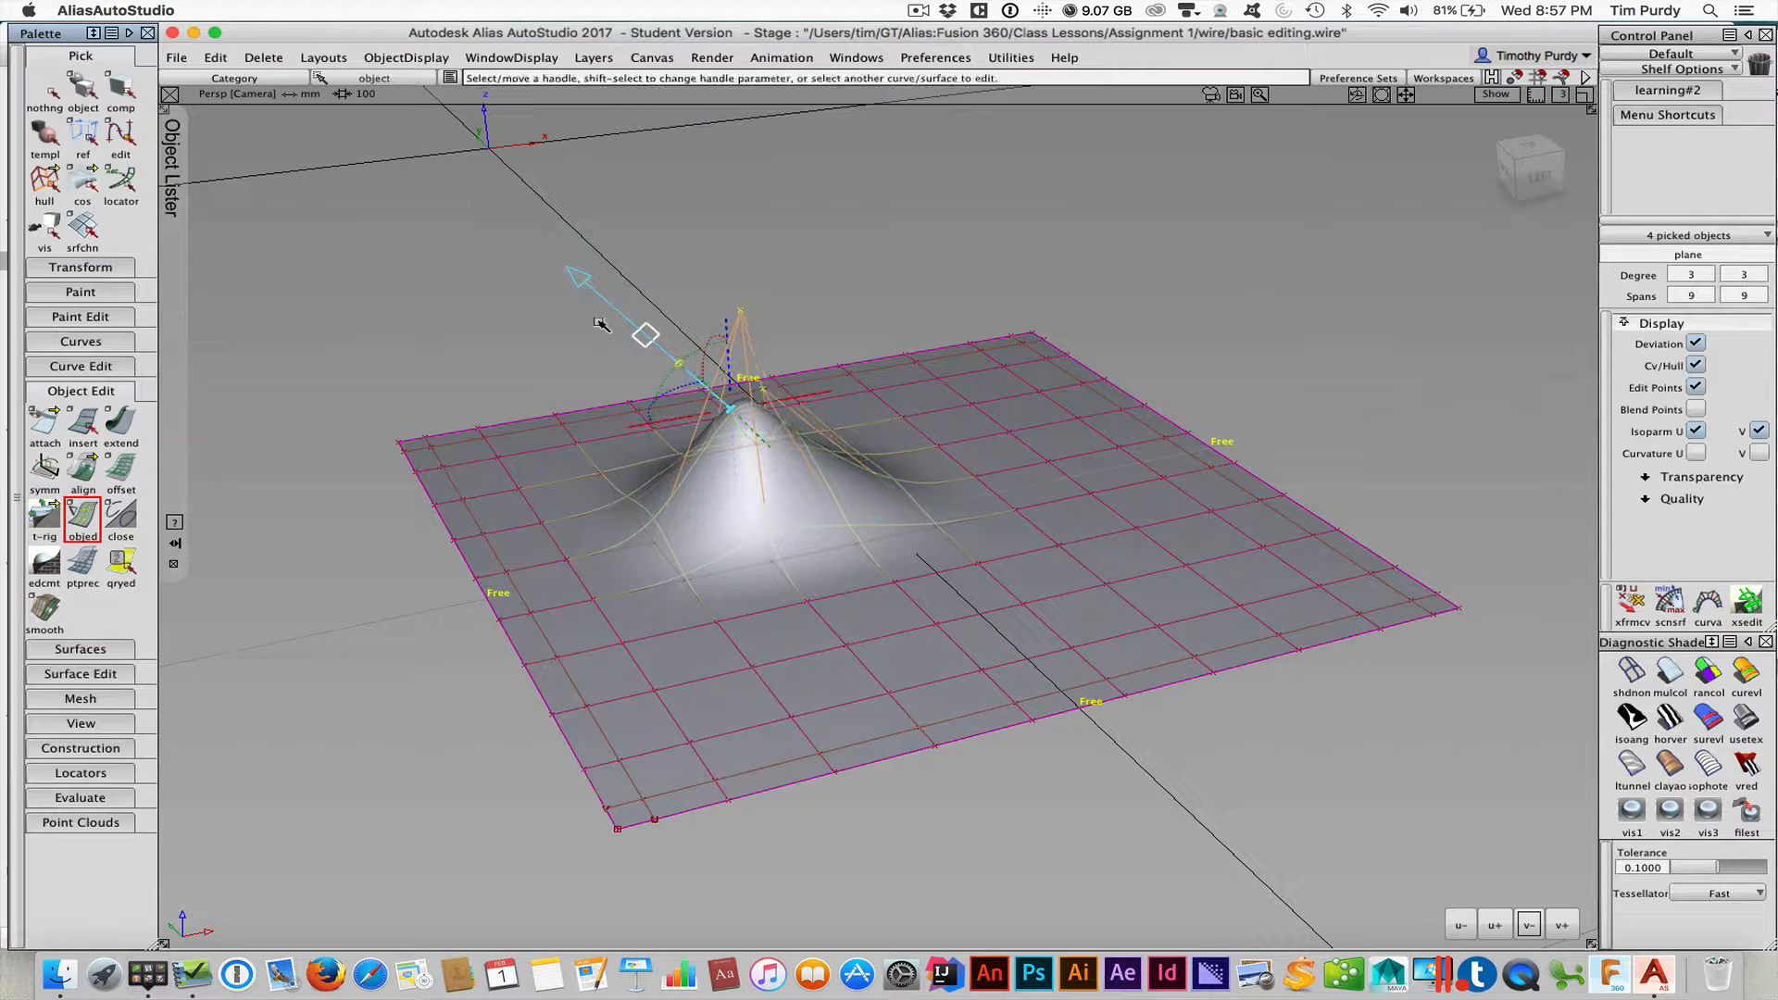
pyautogui.click(574, 270)
pyautogui.moveTo(576, 270); pyautogui.dragTo(533, 238)
pyautogui.keyDown('alt'); pyautogui.keyDown('shift'); pyautogui.moveTo(564, 381); pyautogui.dragTo(628, 426); pyautogui.keyUp('shift'); pyautogui.keyUp('alt')
pyautogui.click(637, 420)
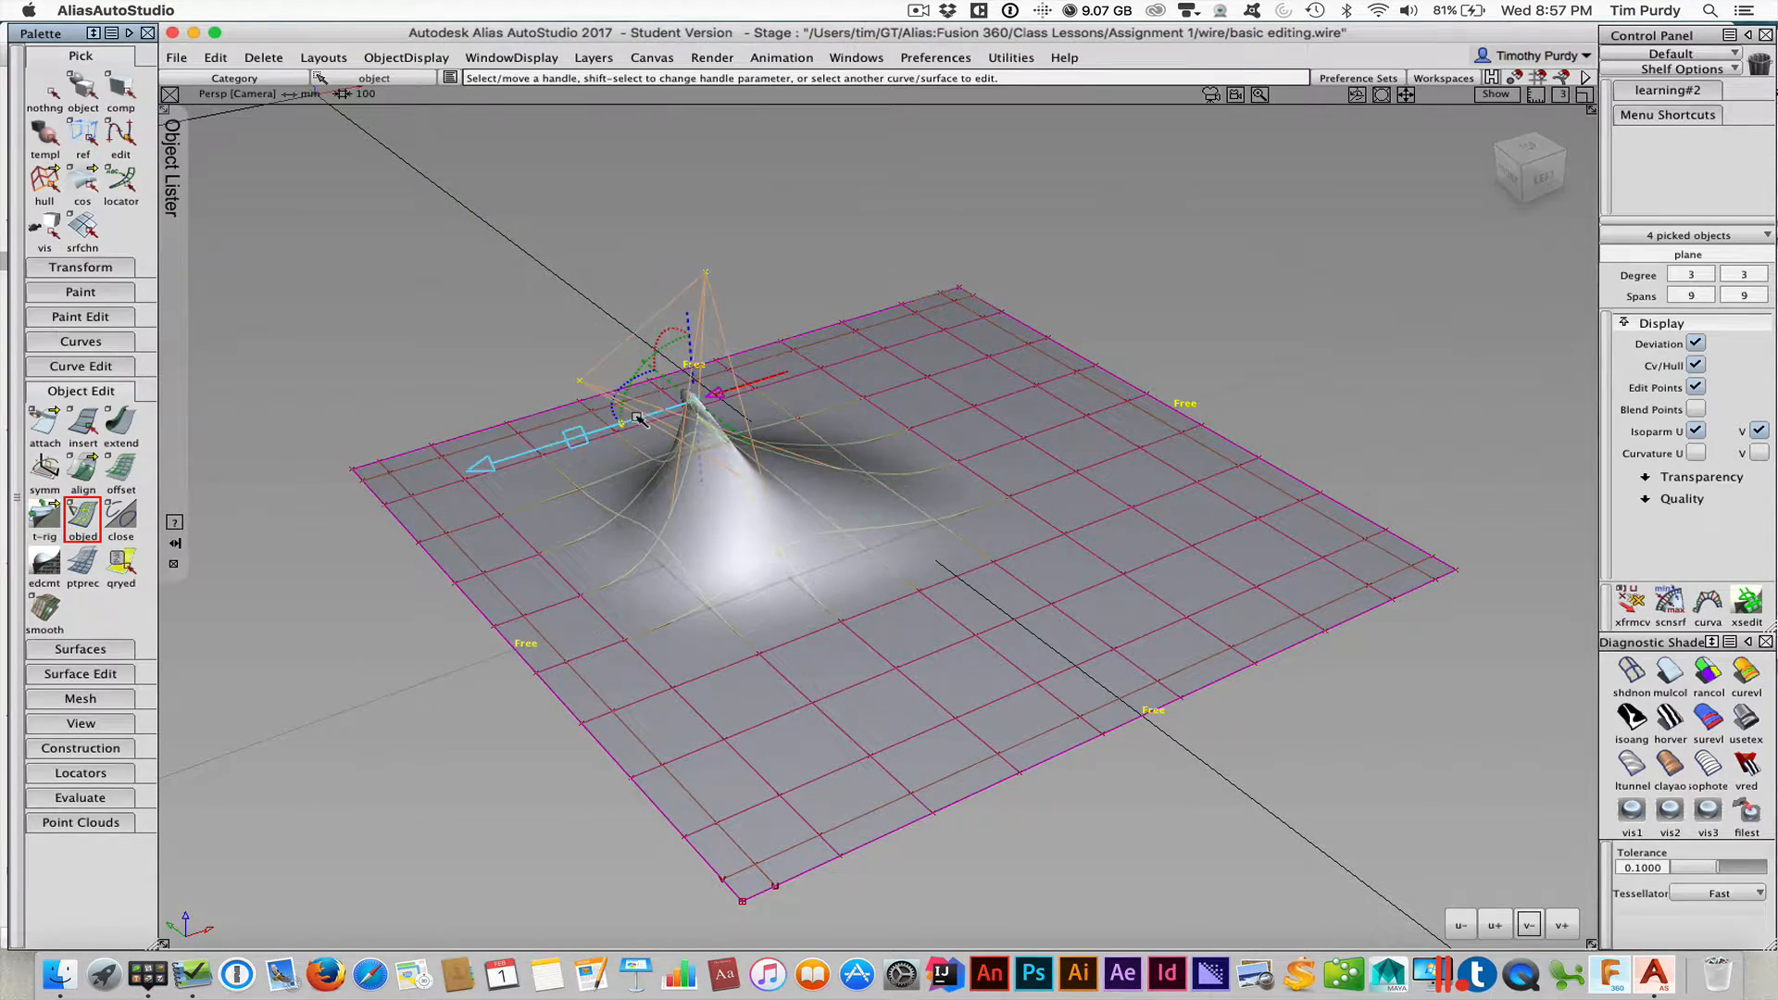
# Place the Object Editor handle at a second spot on the plane, pull out another bump, and deselect the surface
pyautogui.keyDown('alt'); pyautogui.keyDown('shift'); pyautogui.moveTo(744, 492); pyautogui.dragTo(699, 481); pyautogui.keyUp('shift'); pyautogui.keyUp('alt')
pyautogui.keyDown('alt'); pyautogui.keyDown('shift'); pyautogui.moveTo(699, 481); pyautogui.dragTo(799, 462, button='right'); pyautogui.keyUp('shift'); pyautogui.keyUp('alt')
pyautogui.moveTo(801, 464)
pyautogui.keyDown('alt'); pyautogui.keyDown('shift'); pyautogui.mouseDown(button='middle')
pyautogui.moveTo(833, 489)
pyautogui.moveTo(800, 489)
pyautogui.mouseUp(button='middle'); pyautogui.keyUp('shift'); pyautogui.keyUp('alt')
pyautogui.keyDown('alt'); pyautogui.keyDown('shift'); pyautogui.moveTo(800, 489); pyautogui.dragTo(726, 381); pyautogui.keyUp('shift'); pyautogui.keyUp('alt')
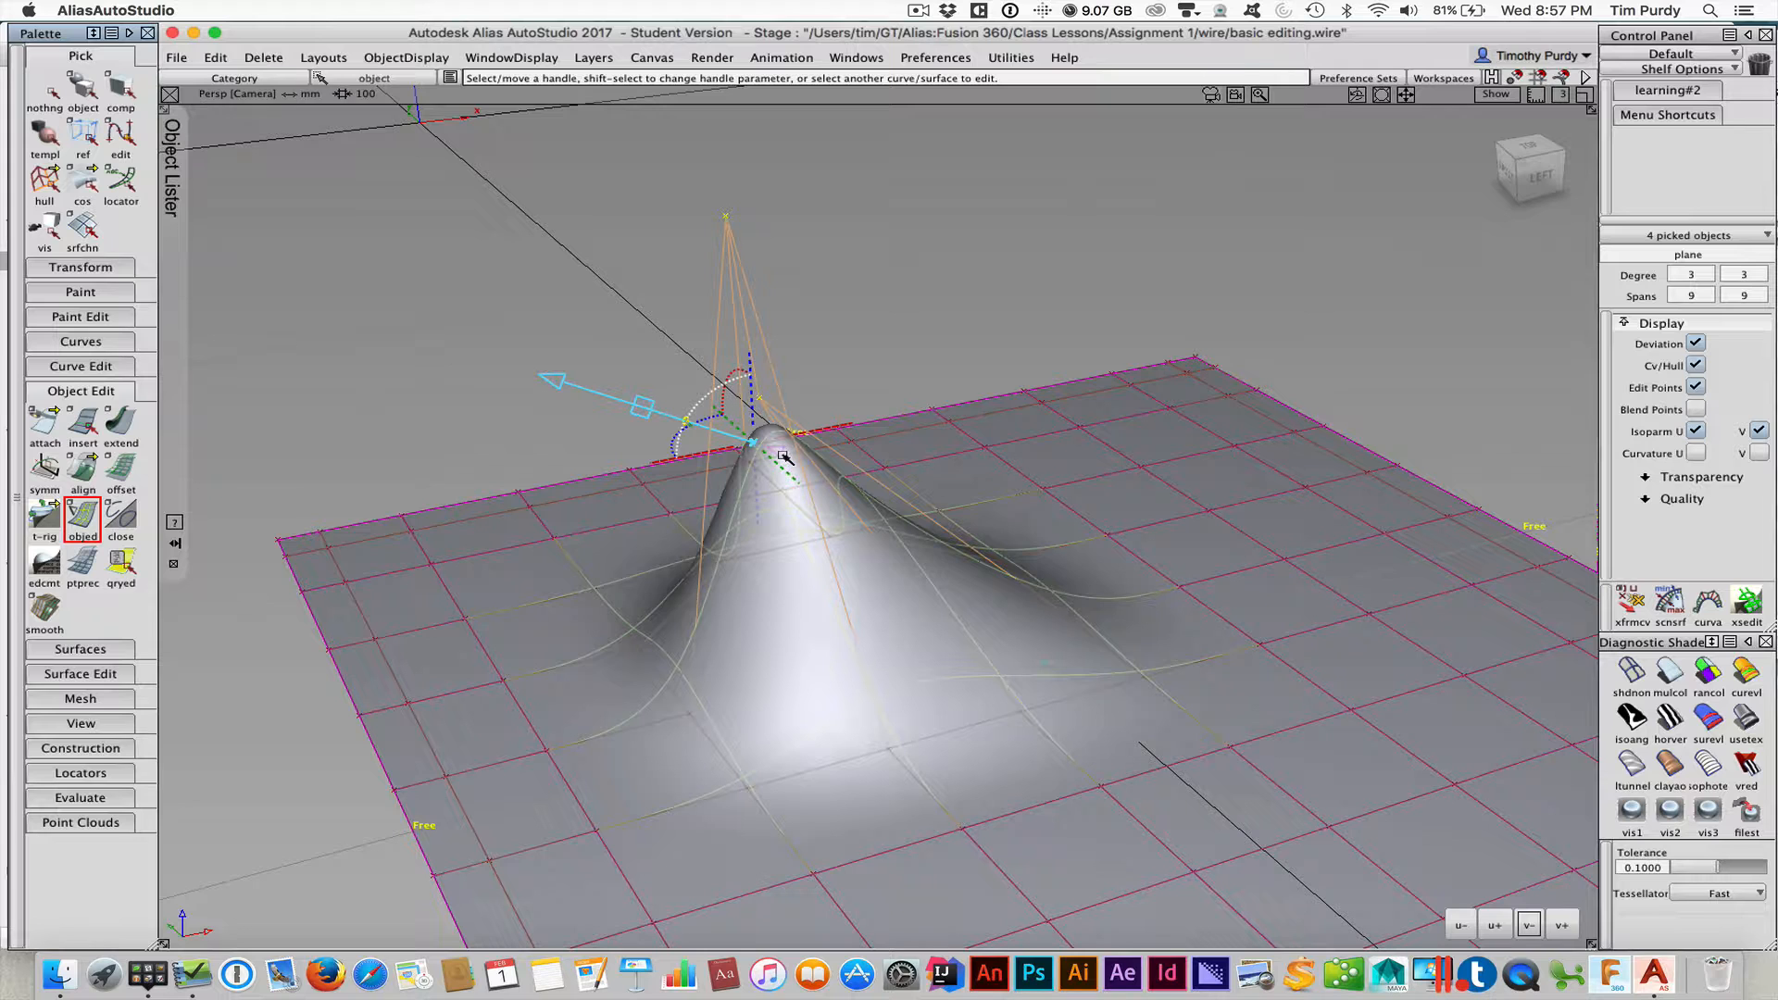
pyautogui.moveTo(785, 456); pyautogui.dragTo(698, 675)
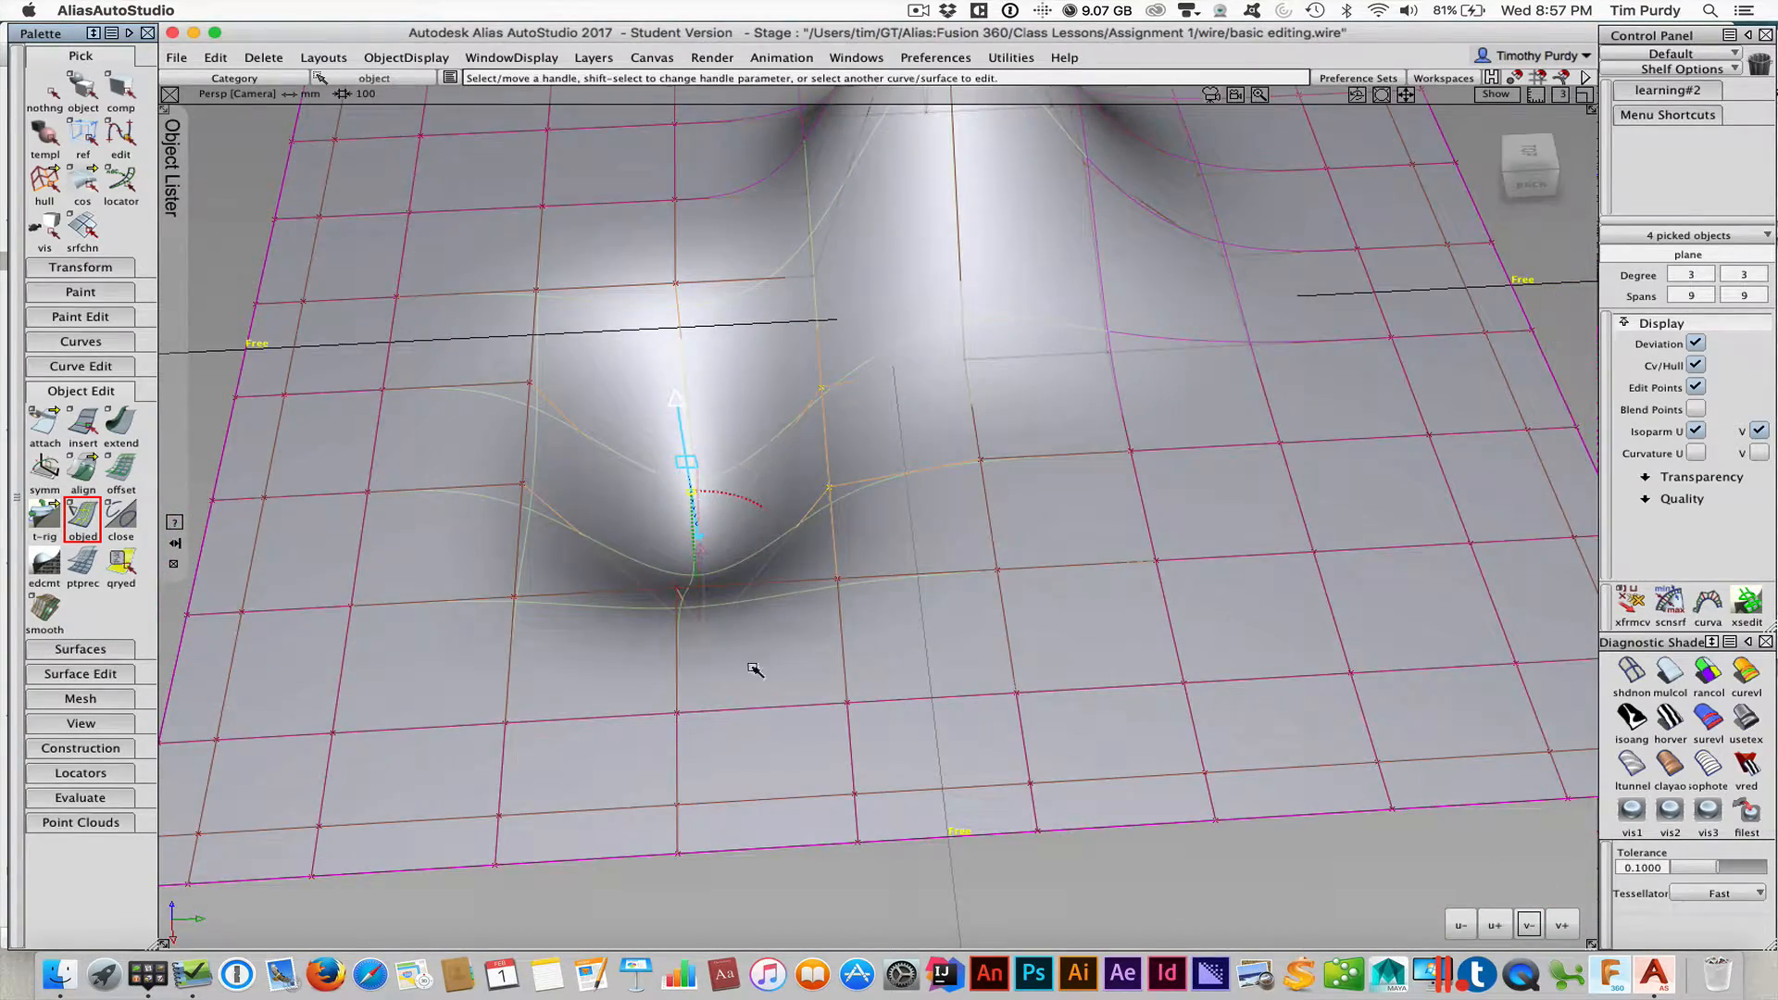
pyautogui.click(1263, 674)
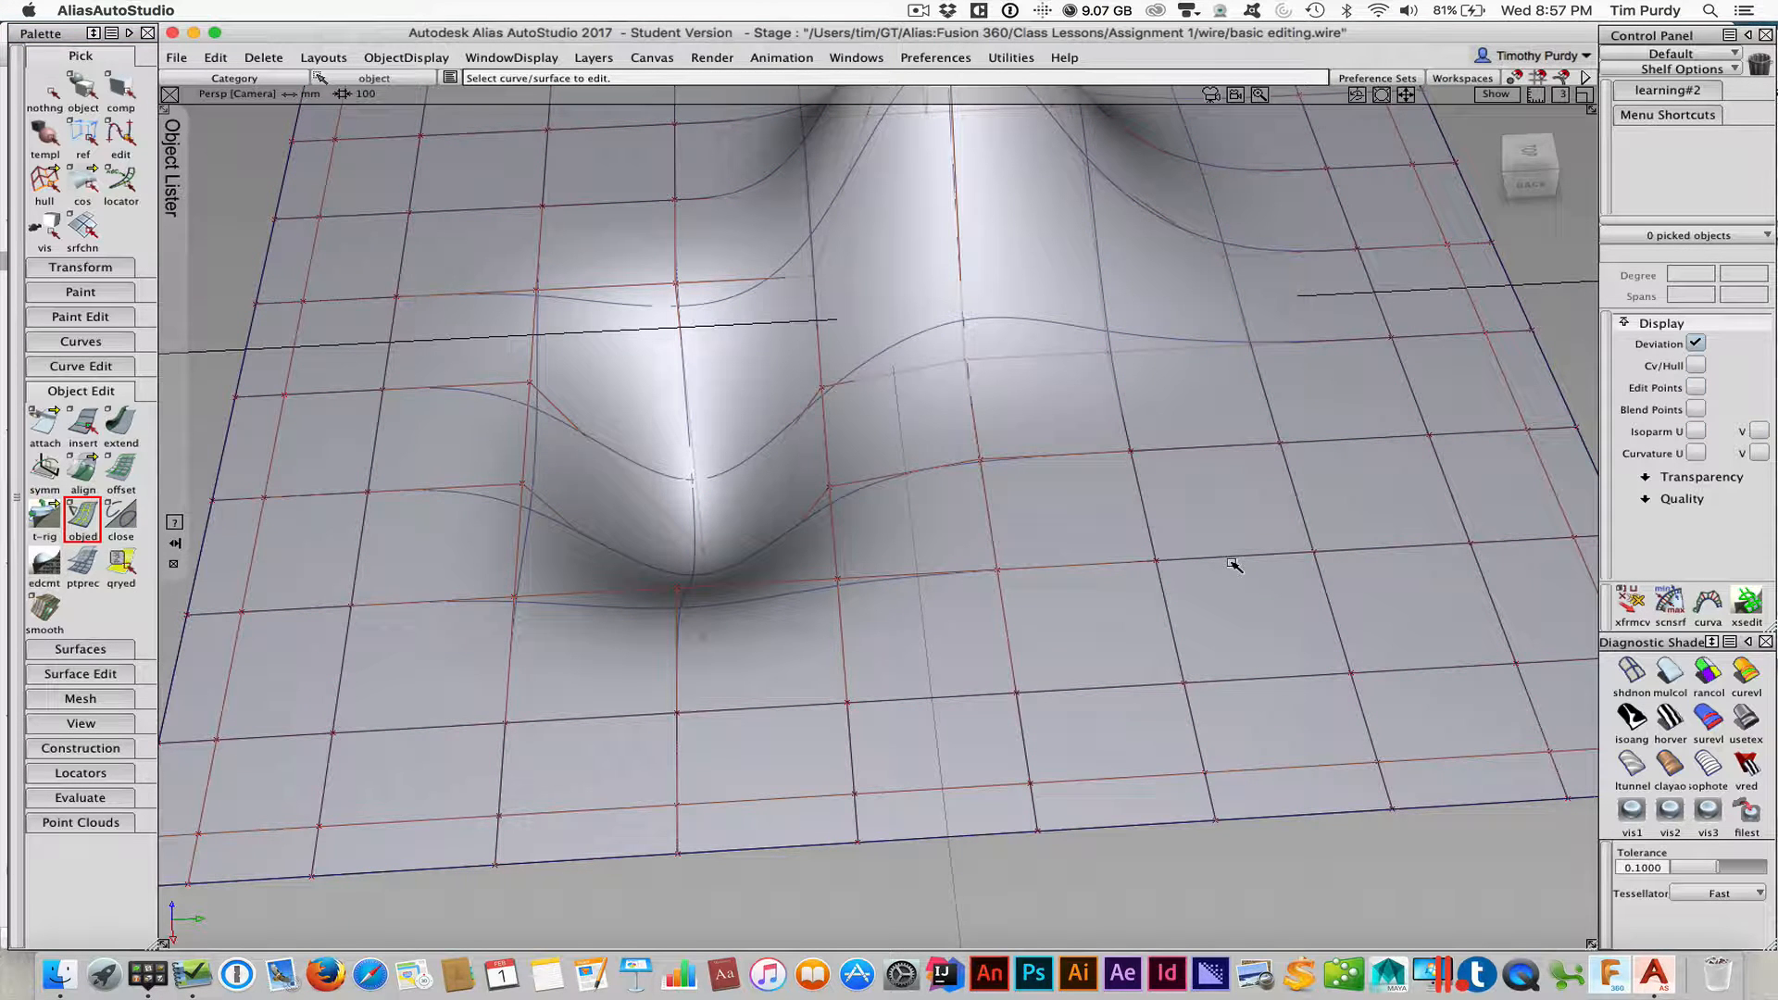
# Show the lattice rig layer and hide the object editor layer
pyautogui.click(185, 282)
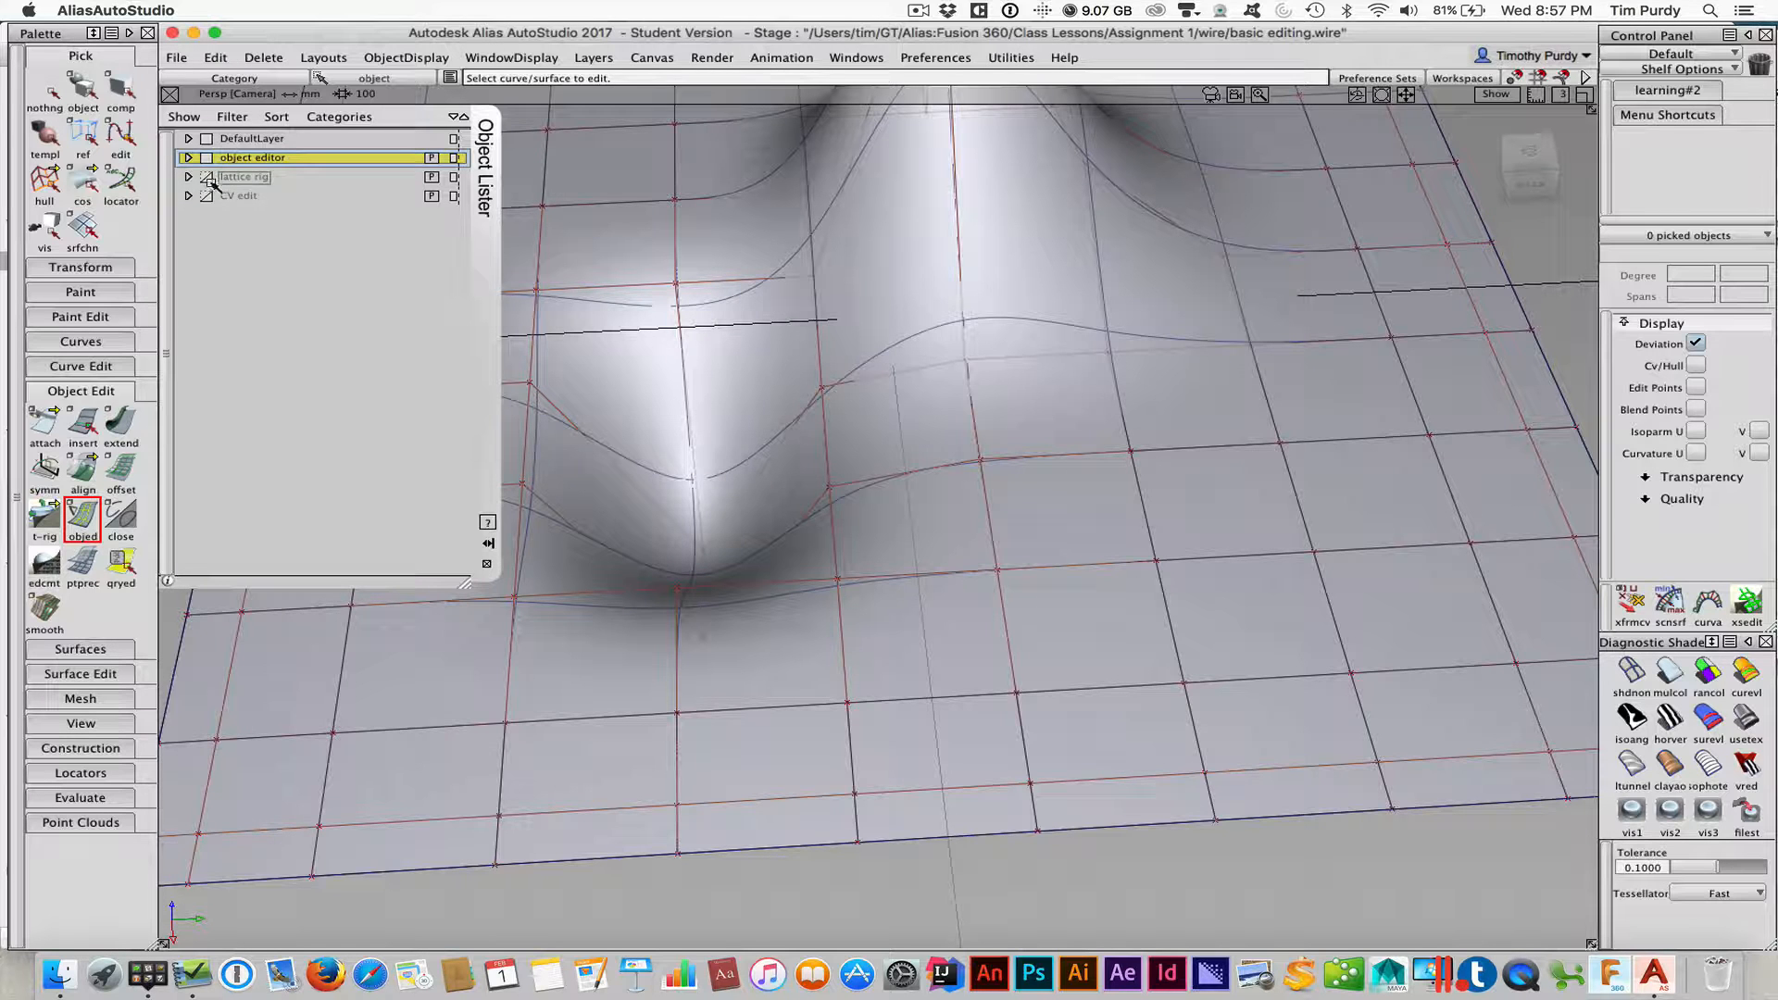
pyautogui.click(207, 157)
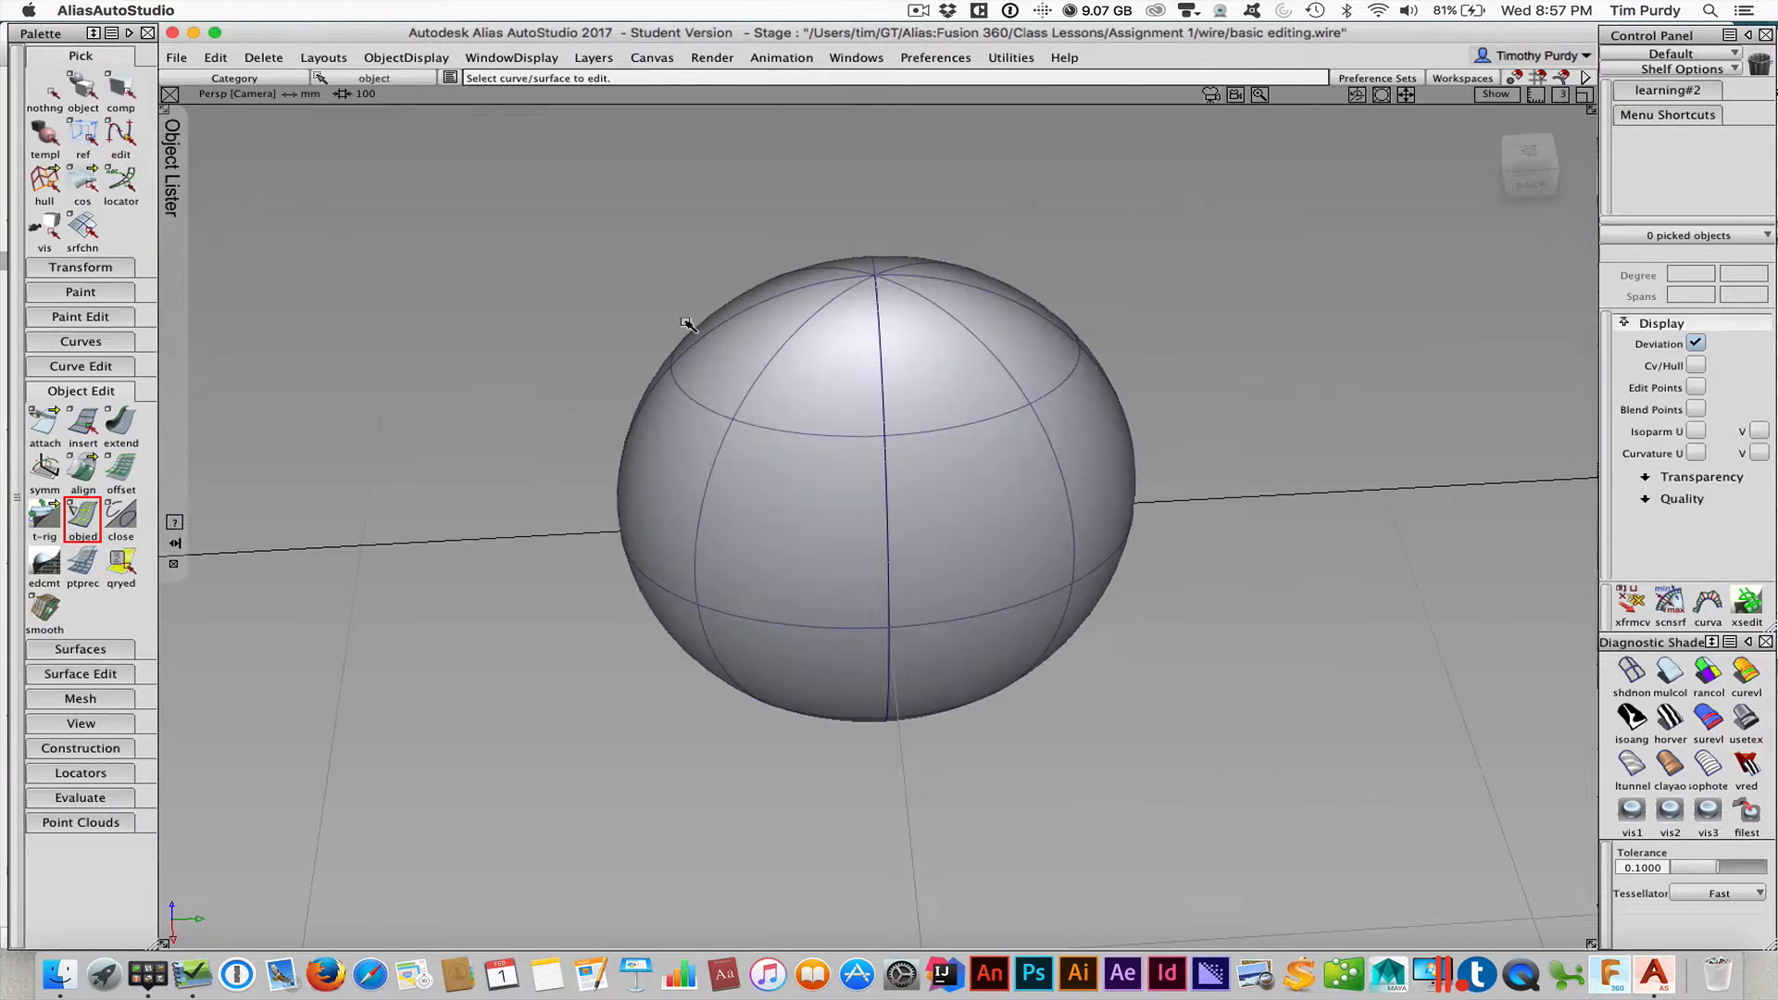
pyautogui.moveTo(969, 536)
pyautogui.keyDown('alt'); pyautogui.keyDown('shift'); pyautogui.mouseDown()
pyautogui.moveTo(1122, 616)
pyautogui.moveTo(814, 626)
pyautogui.moveTo(992, 584)
pyautogui.moveTo(964, 532)
pyautogui.mouseUp(); pyautogui.keyUp('shift'); pyautogui.keyUp('alt')
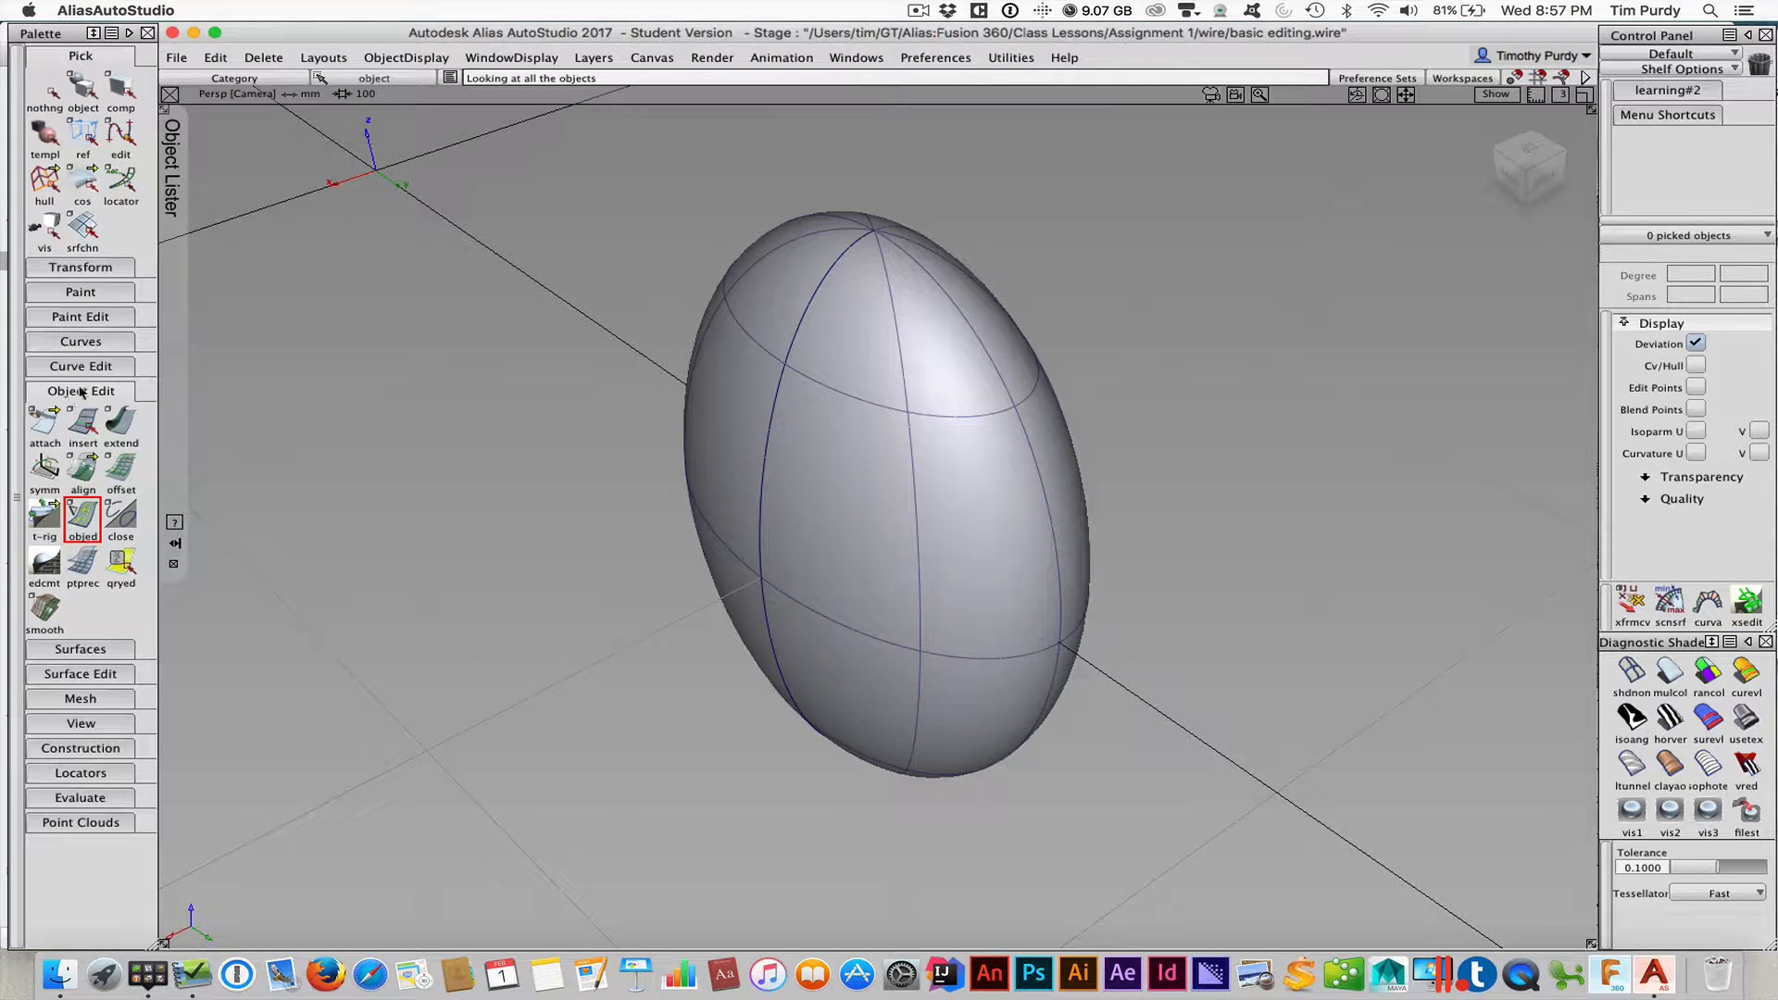
# Pick the stretched sphere and start a Lattice Rig from Dynamic Shape Modeling around it
pyautogui.keyDown('ctrl'); pyautogui.keyDown('shift'); pyautogui.moveTo(587, 419); pyautogui.dragTo(587, 460); pyautogui.keyUp('shift'); pyautogui.keyUp('ctrl')
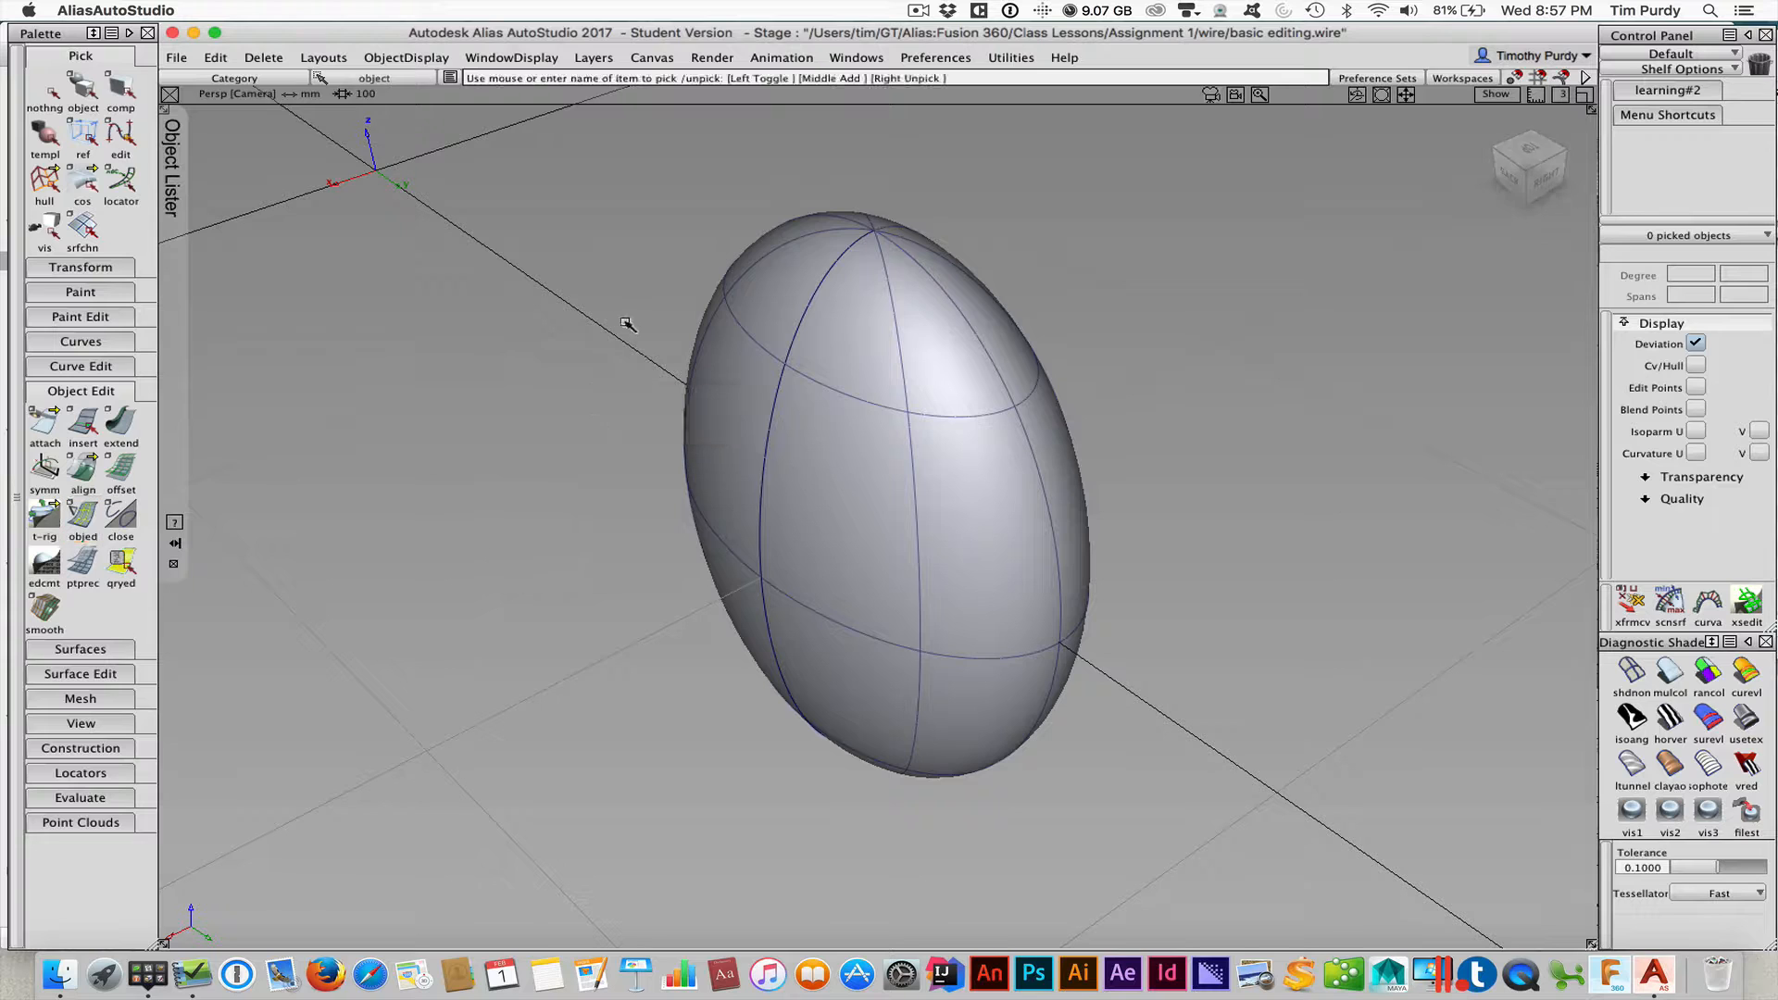
pyautogui.moveTo(623, 320); pyautogui.dragTo(757, 417)
pyautogui.rightClick(88, 393)
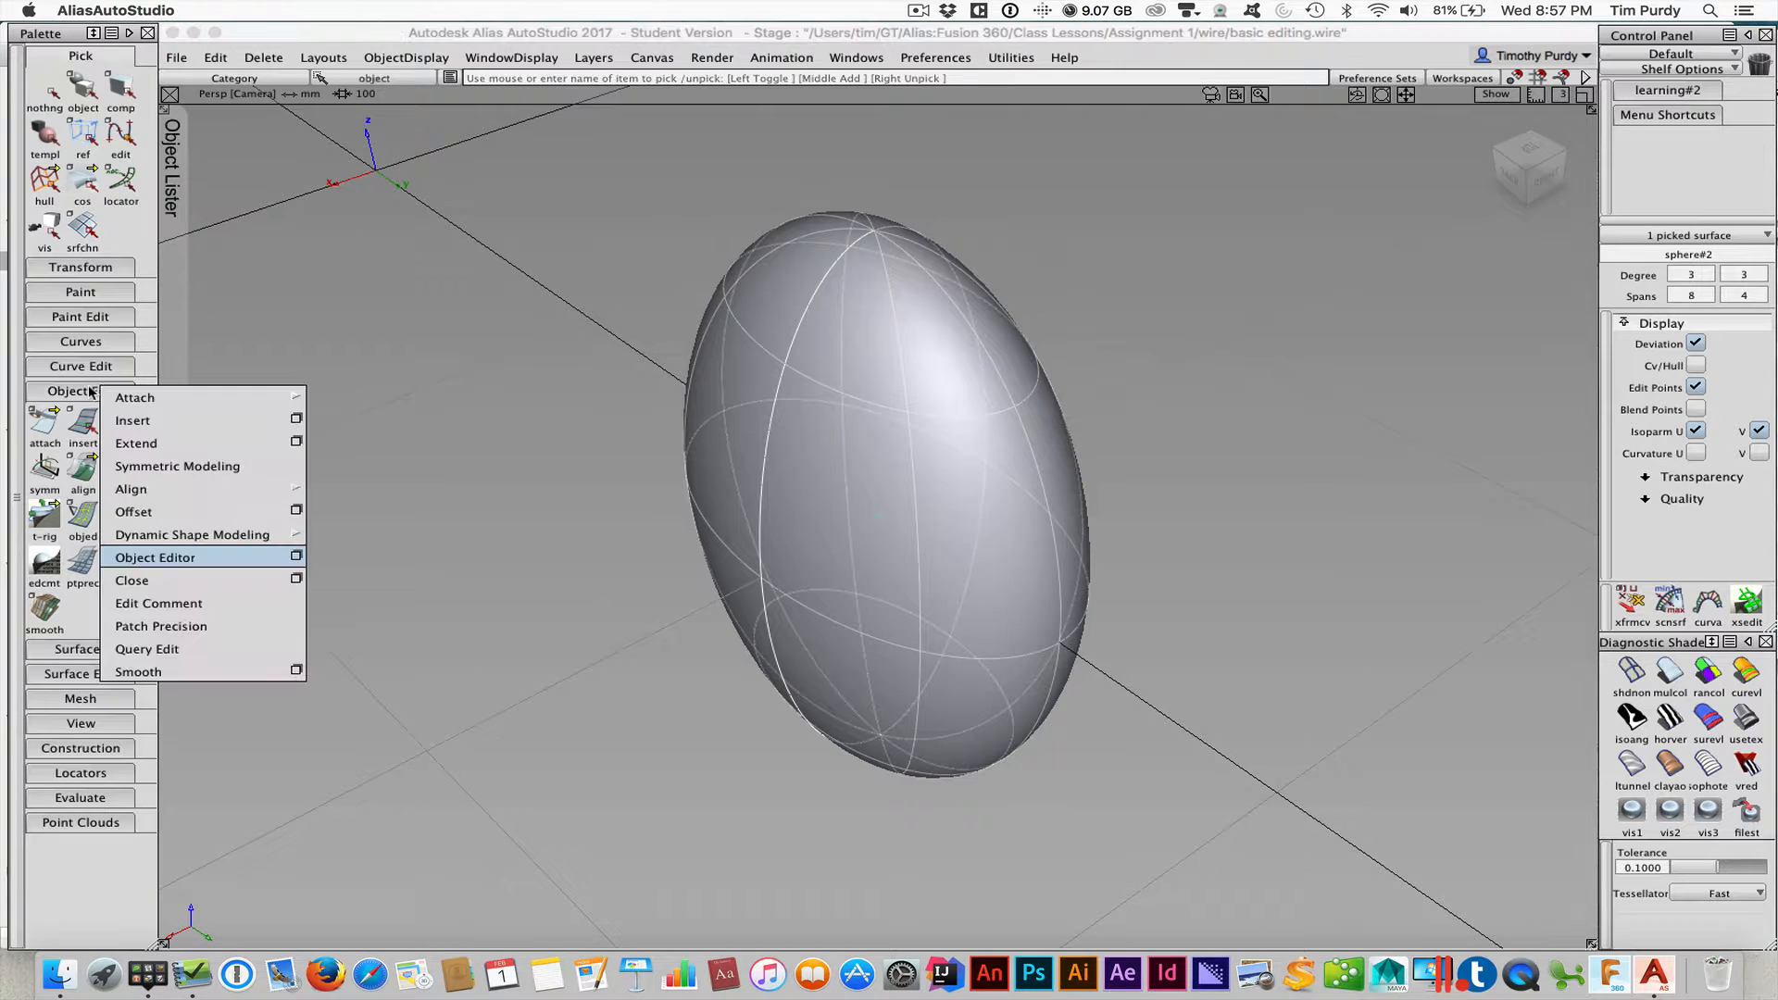
pyautogui.moveTo(166, 535)
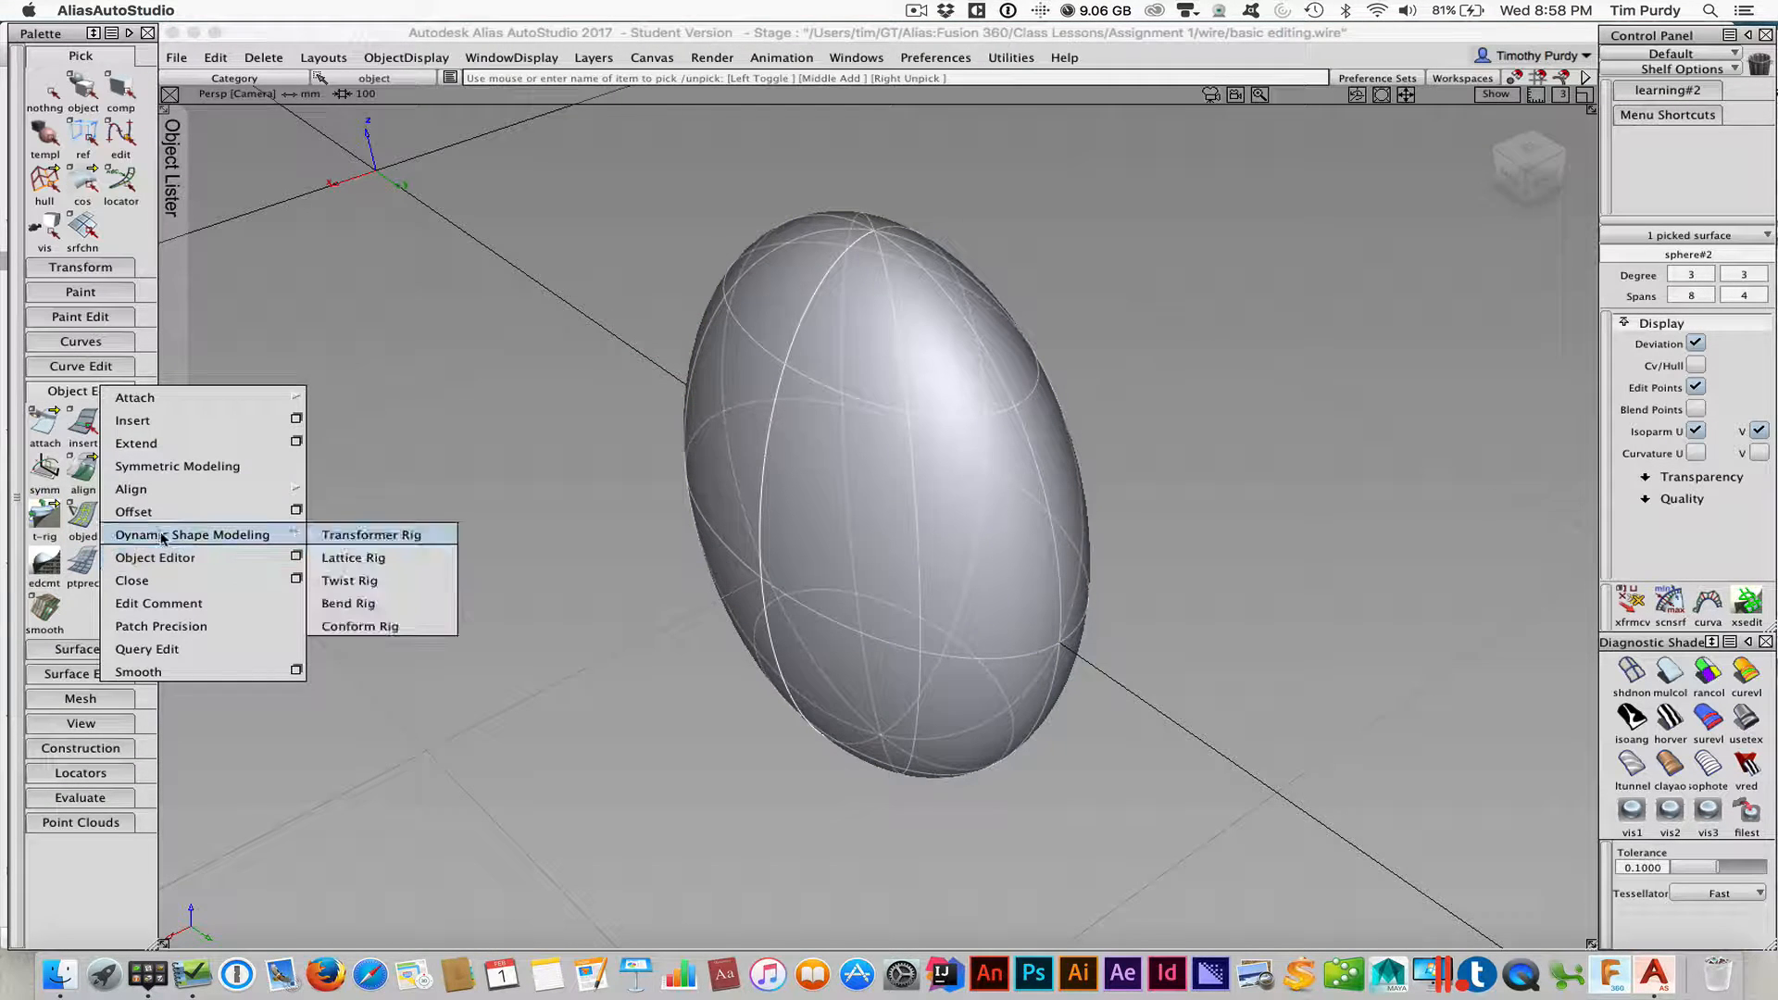
pyautogui.click(342, 558)
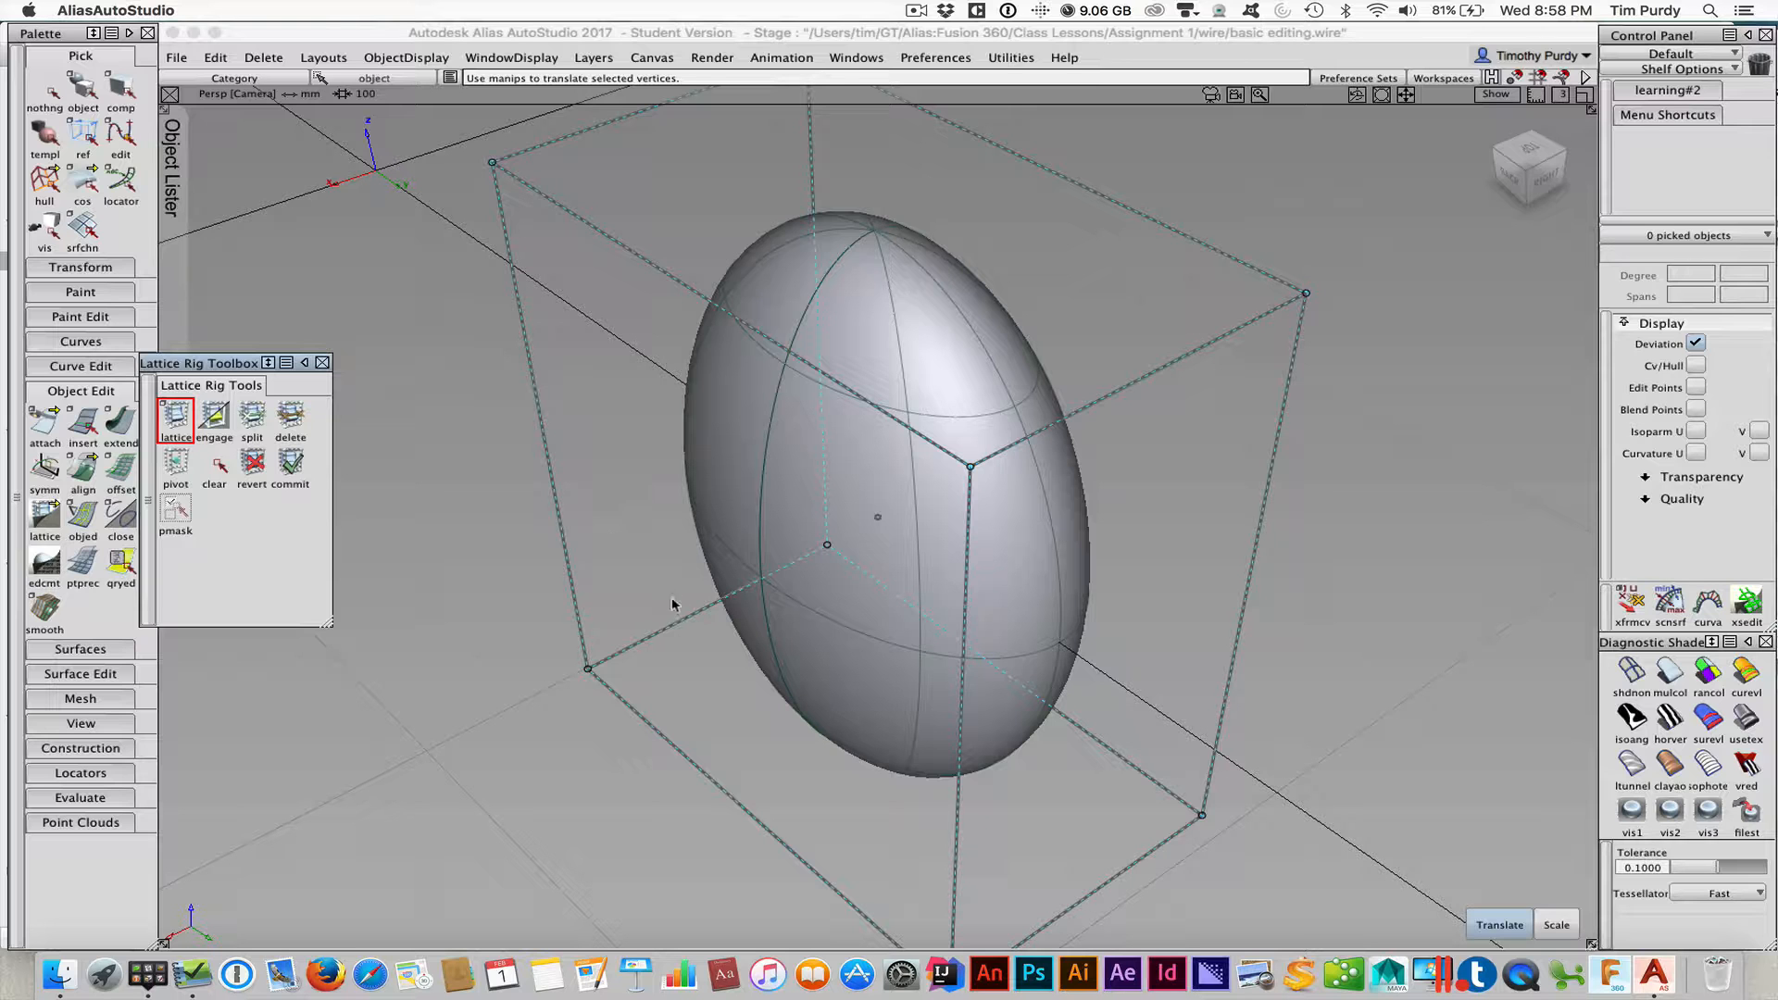
# Split the lattice at three heights along a vertical edge, accepting each split, and engage the lattice on the sphere
pyautogui.keyDown('shift'); pyautogui.keyDown('super'); pyautogui.moveTo(701, 623); pyautogui.dragTo(663, 547); pyautogui.keyUp('super'); pyautogui.keyUp('shift')
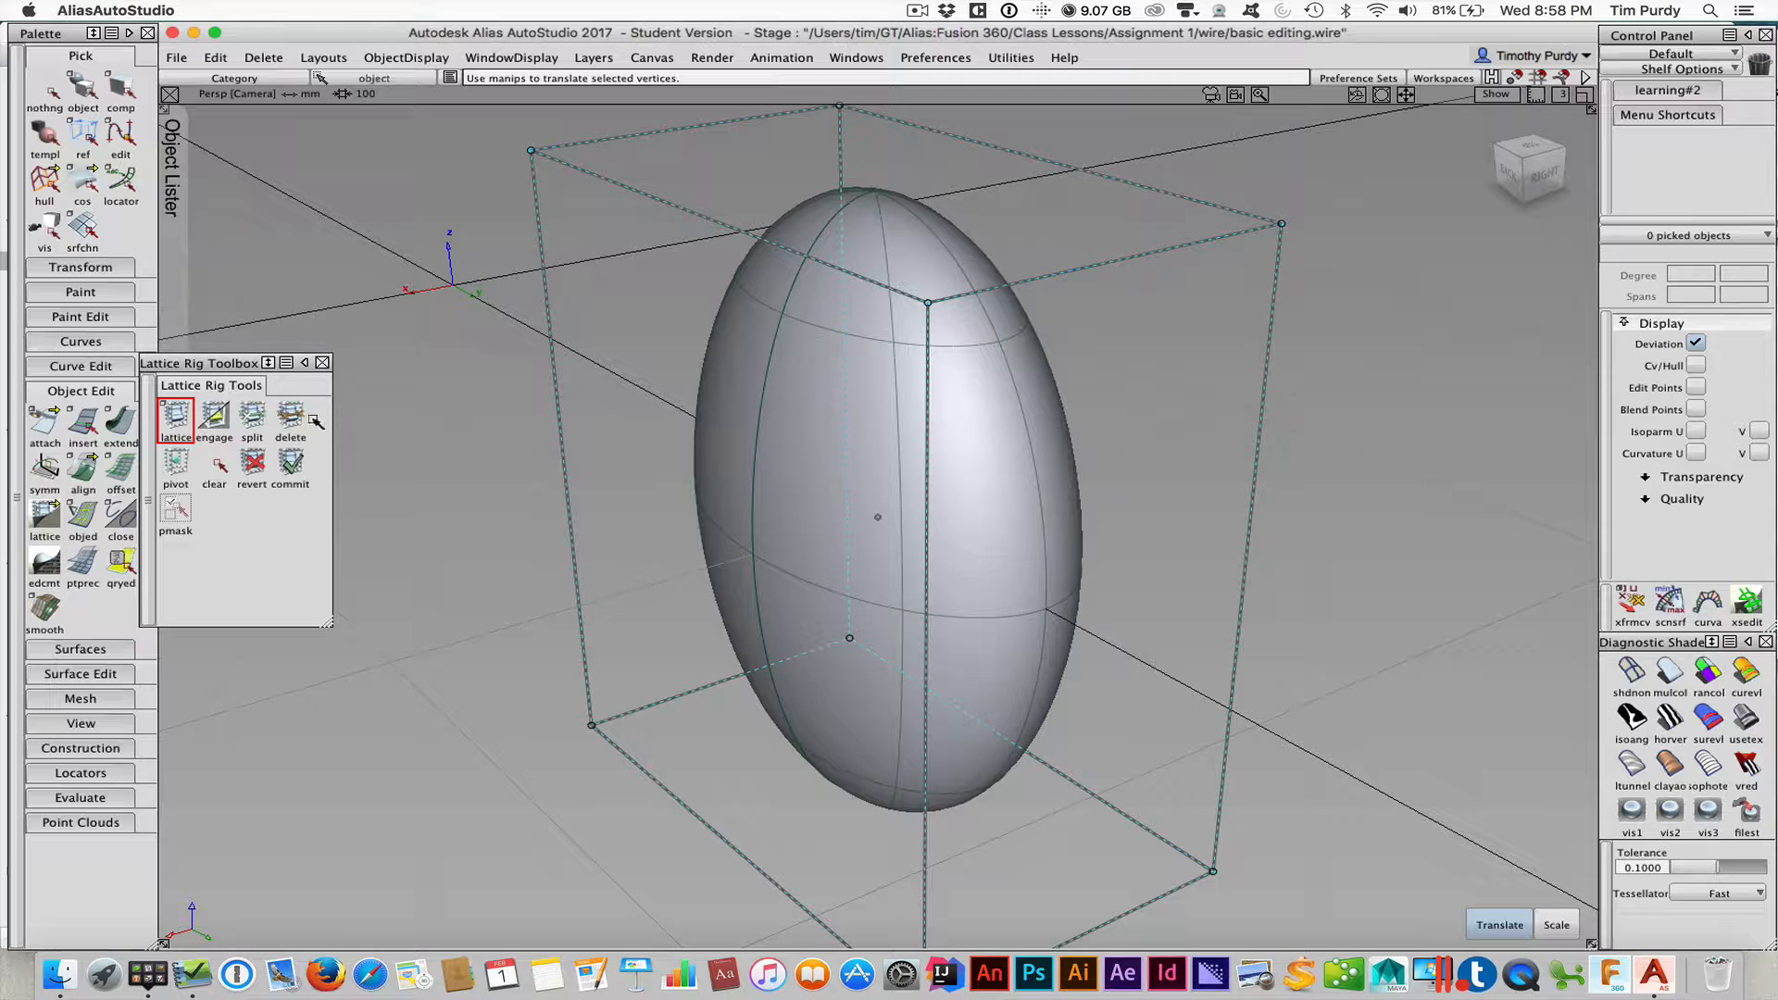
pyautogui.click(250, 418)
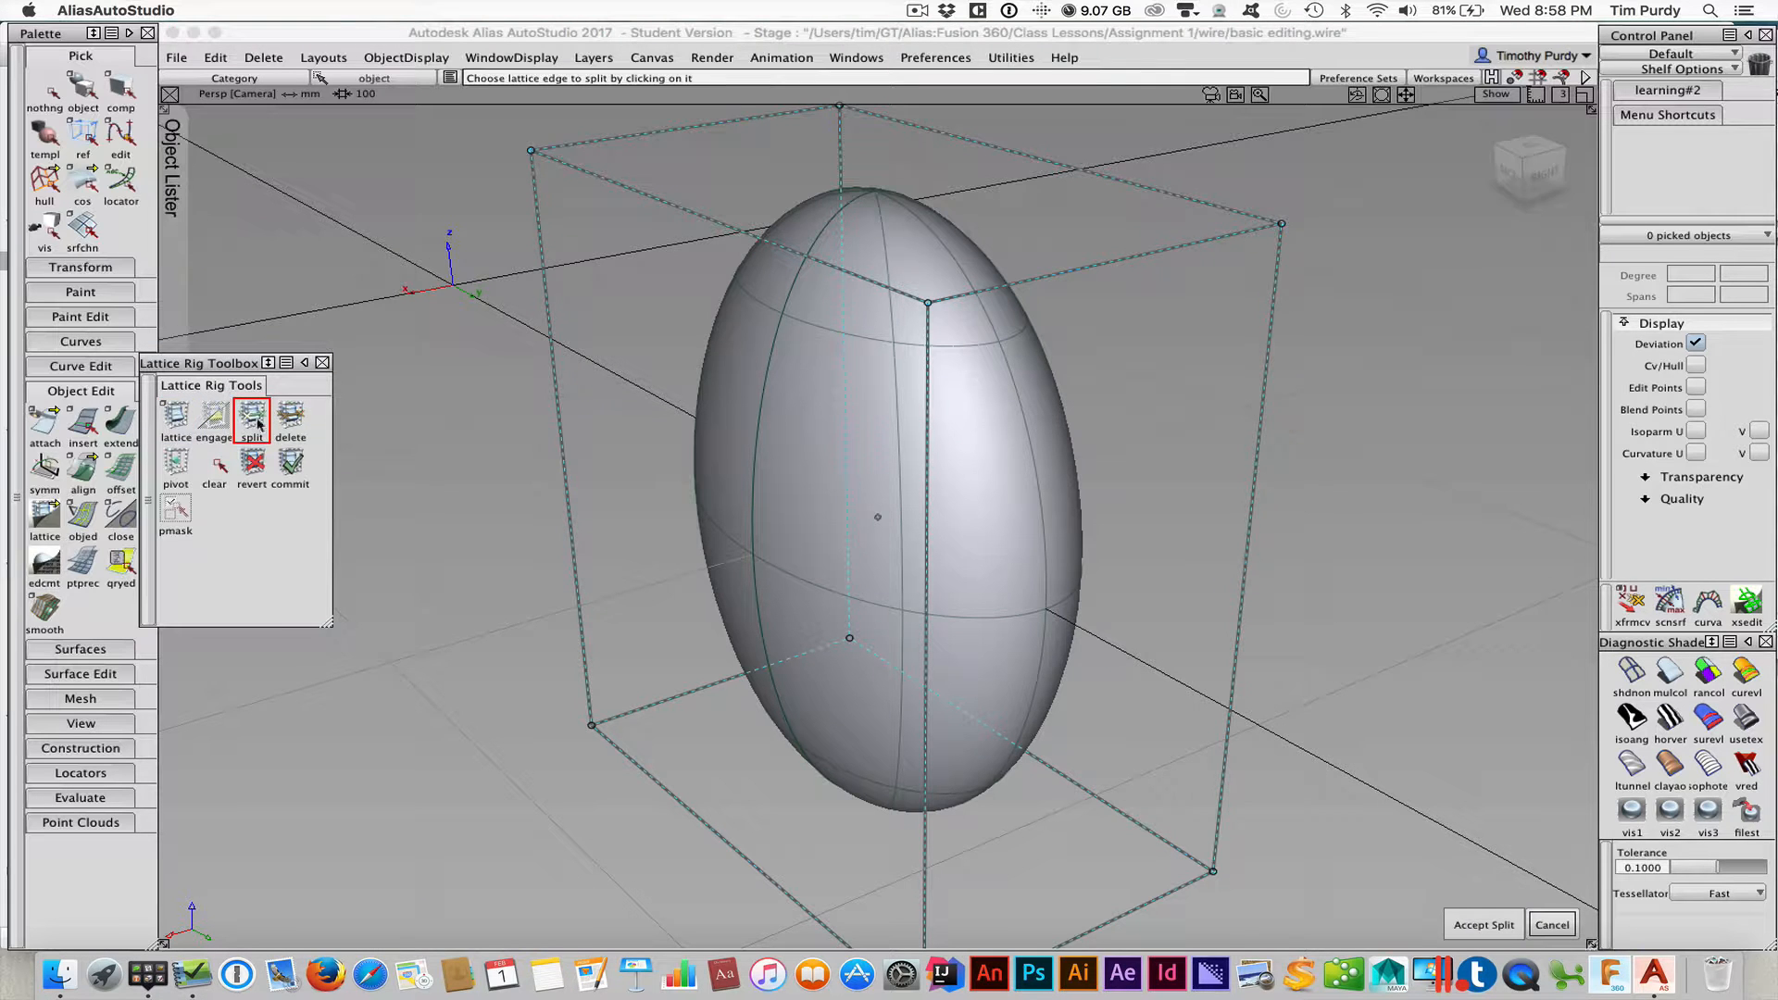
pyautogui.click(547, 307)
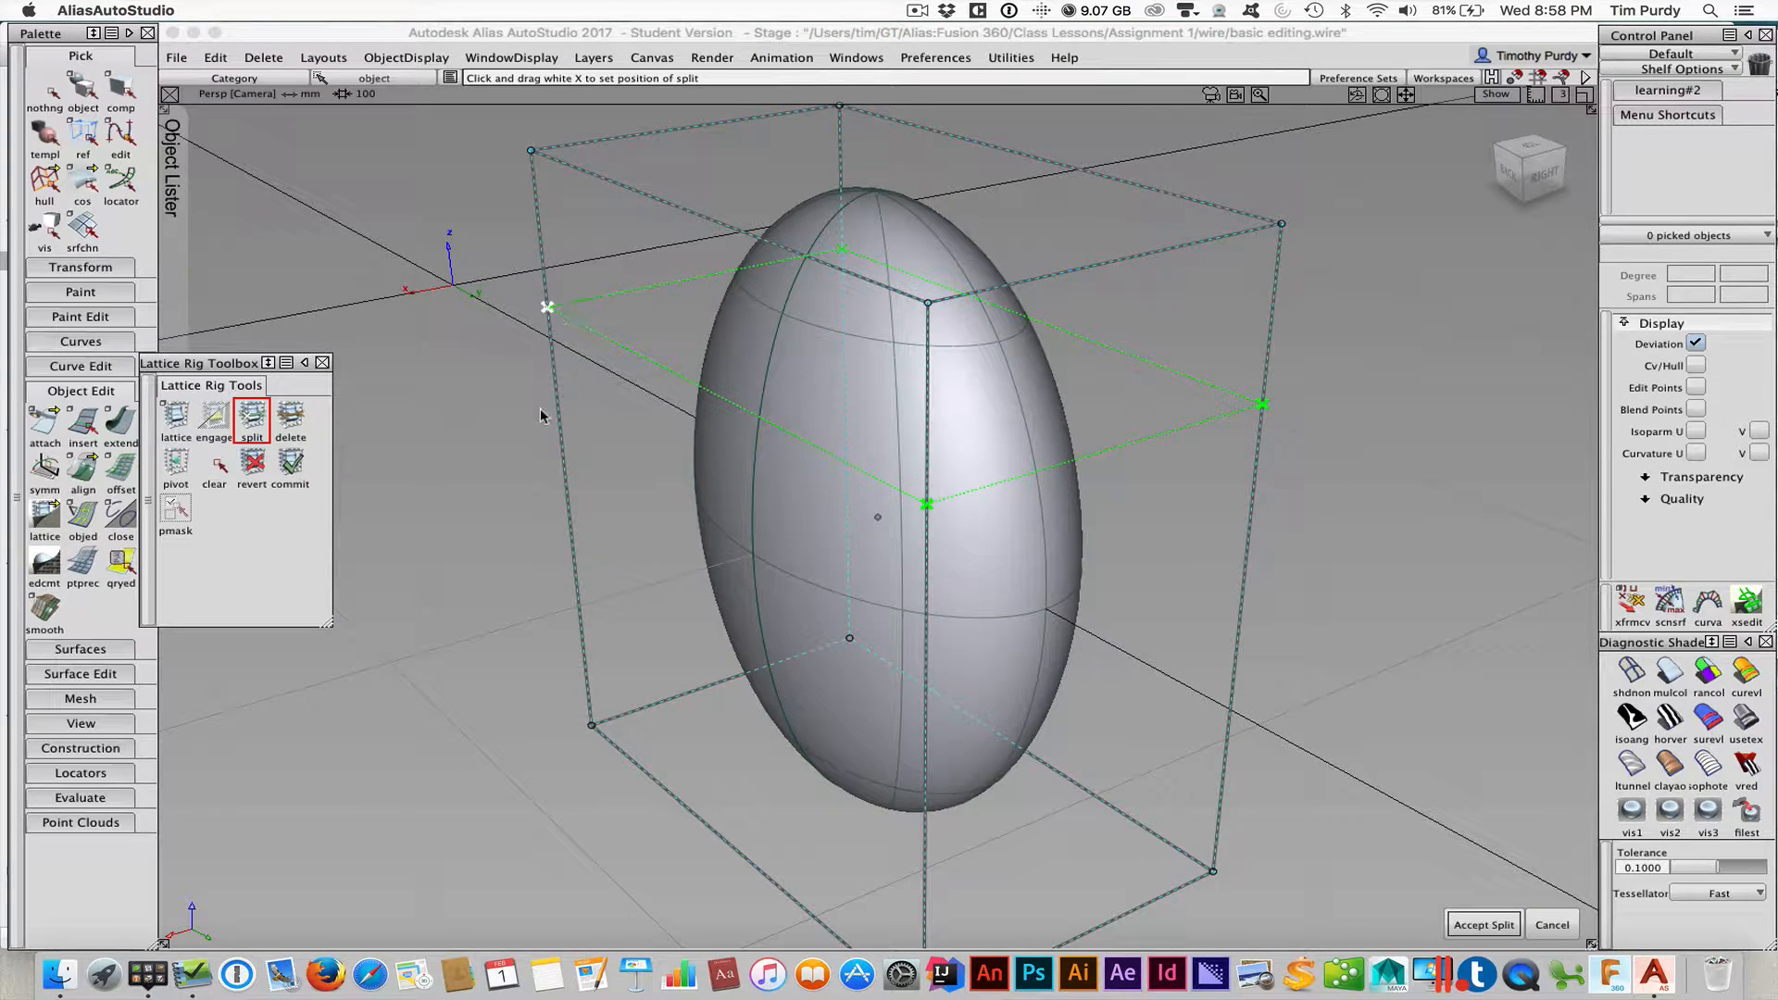
pyautogui.click(1474, 924)
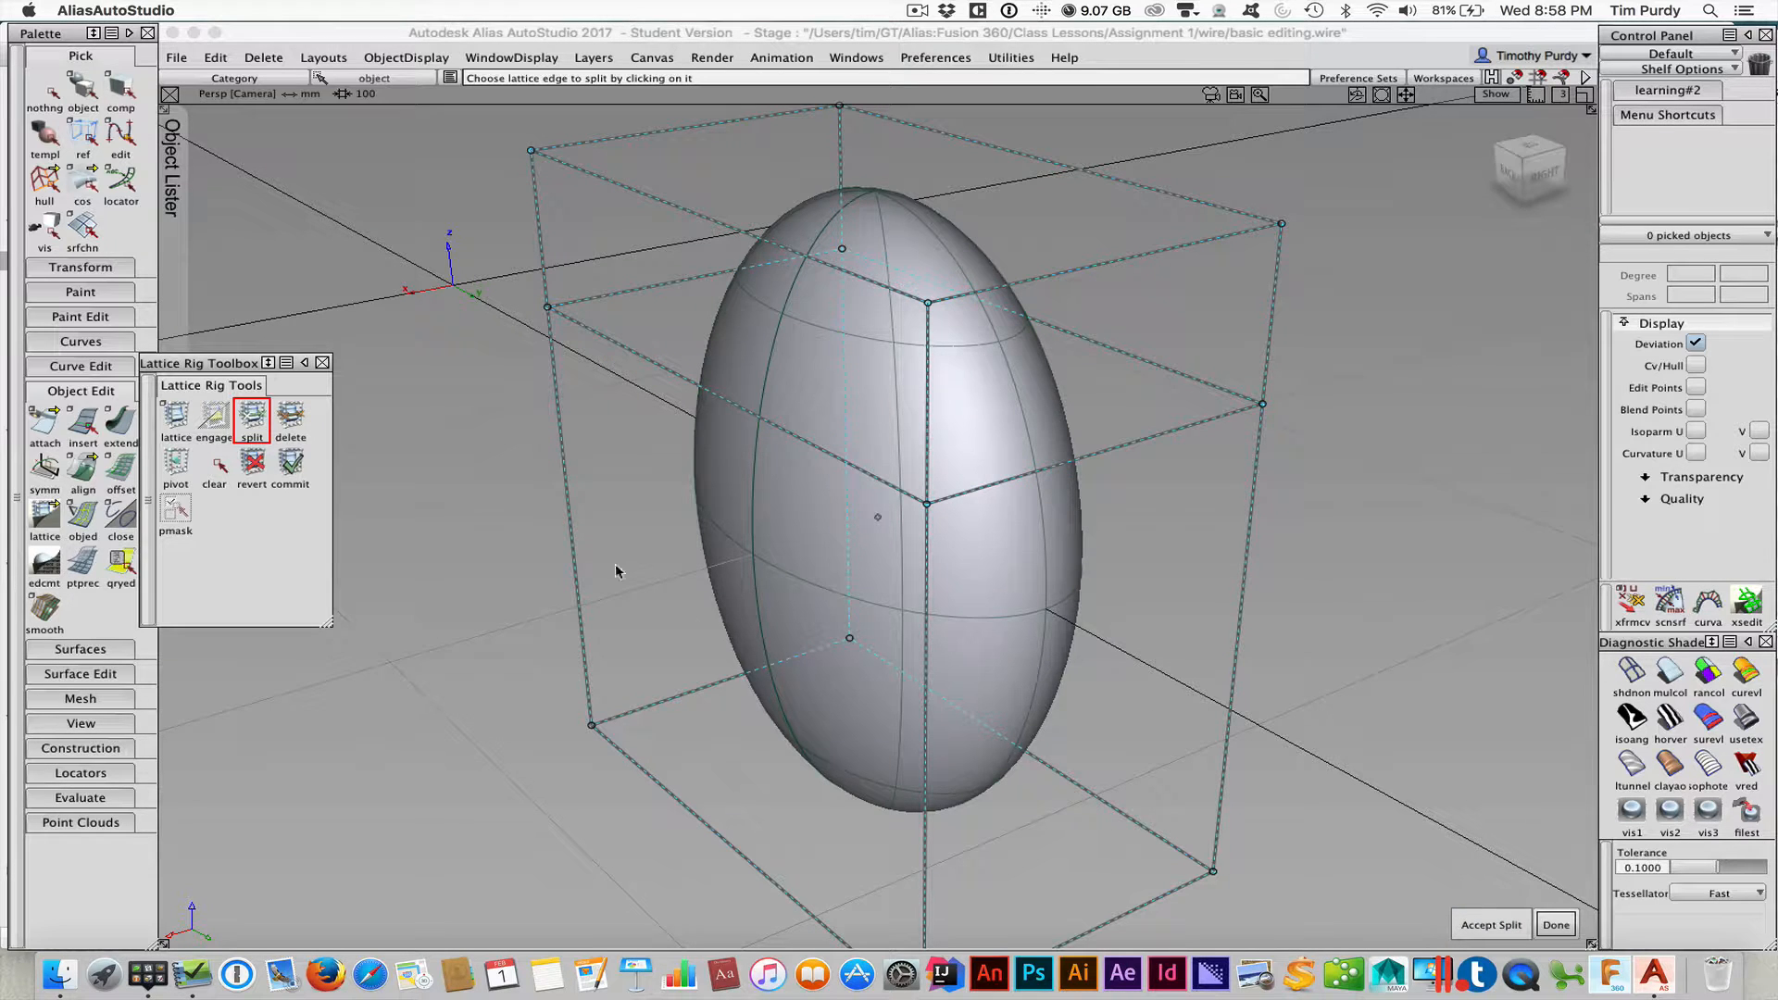
pyautogui.click(562, 461)
pyautogui.click(1466, 924)
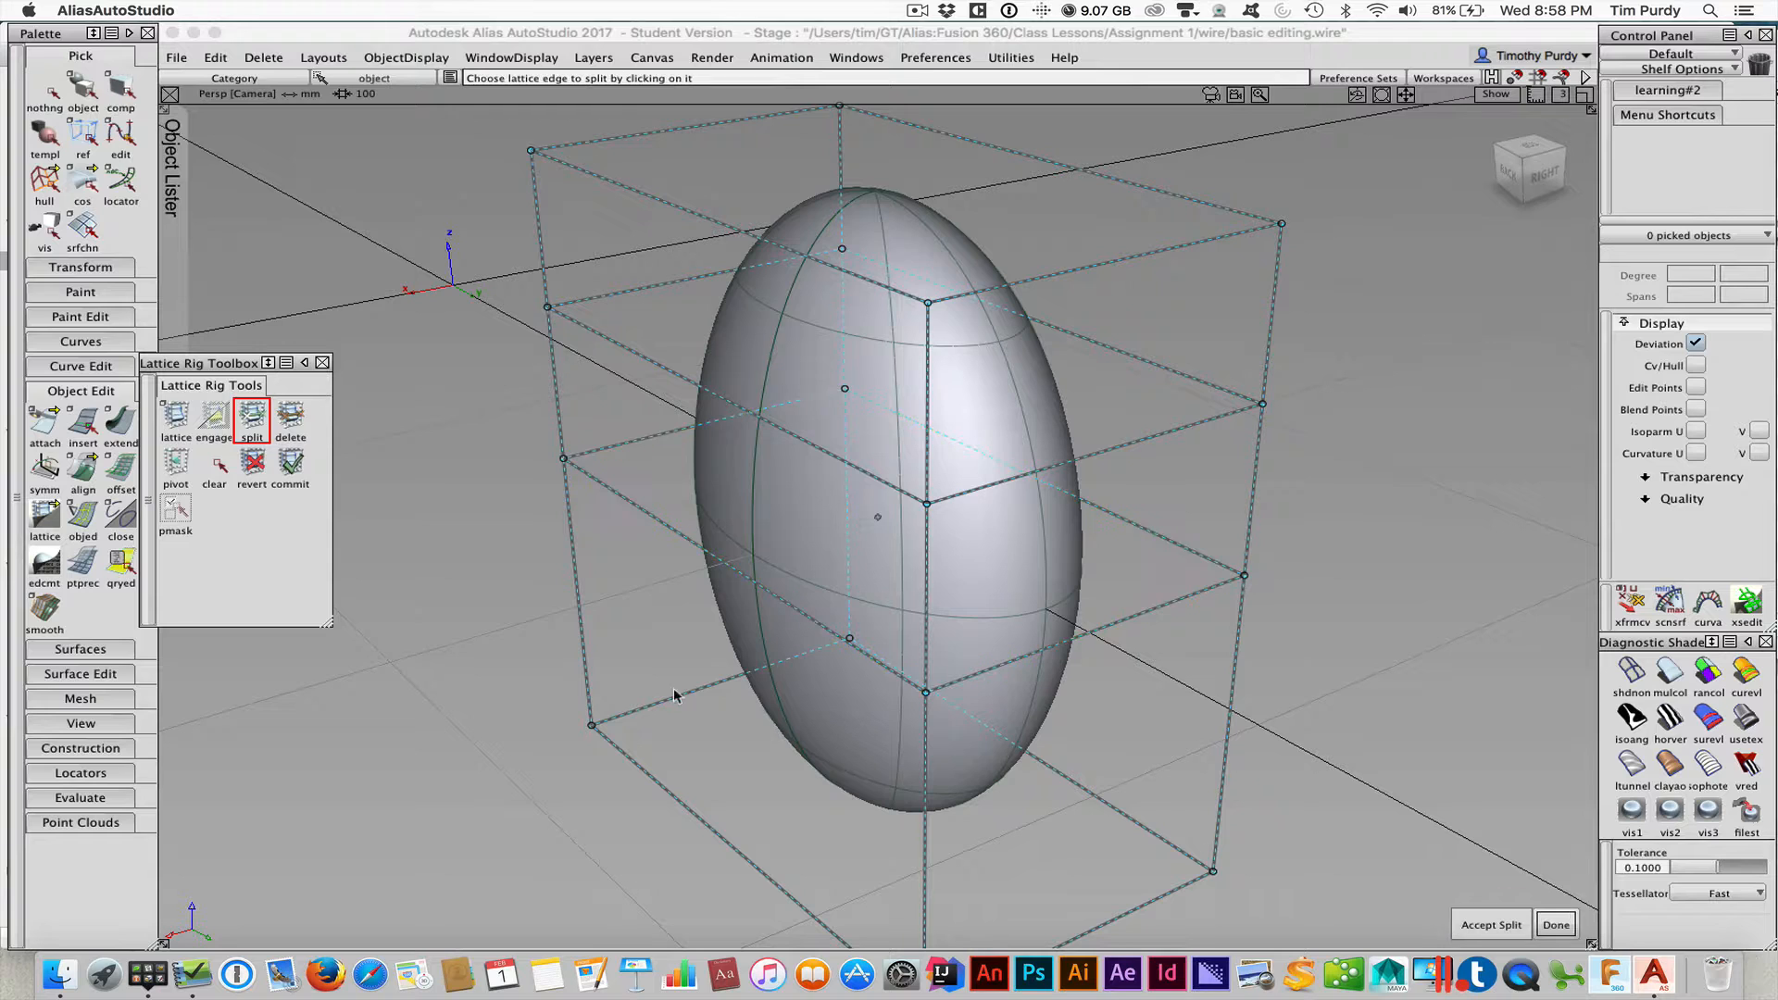
pyautogui.click(576, 591)
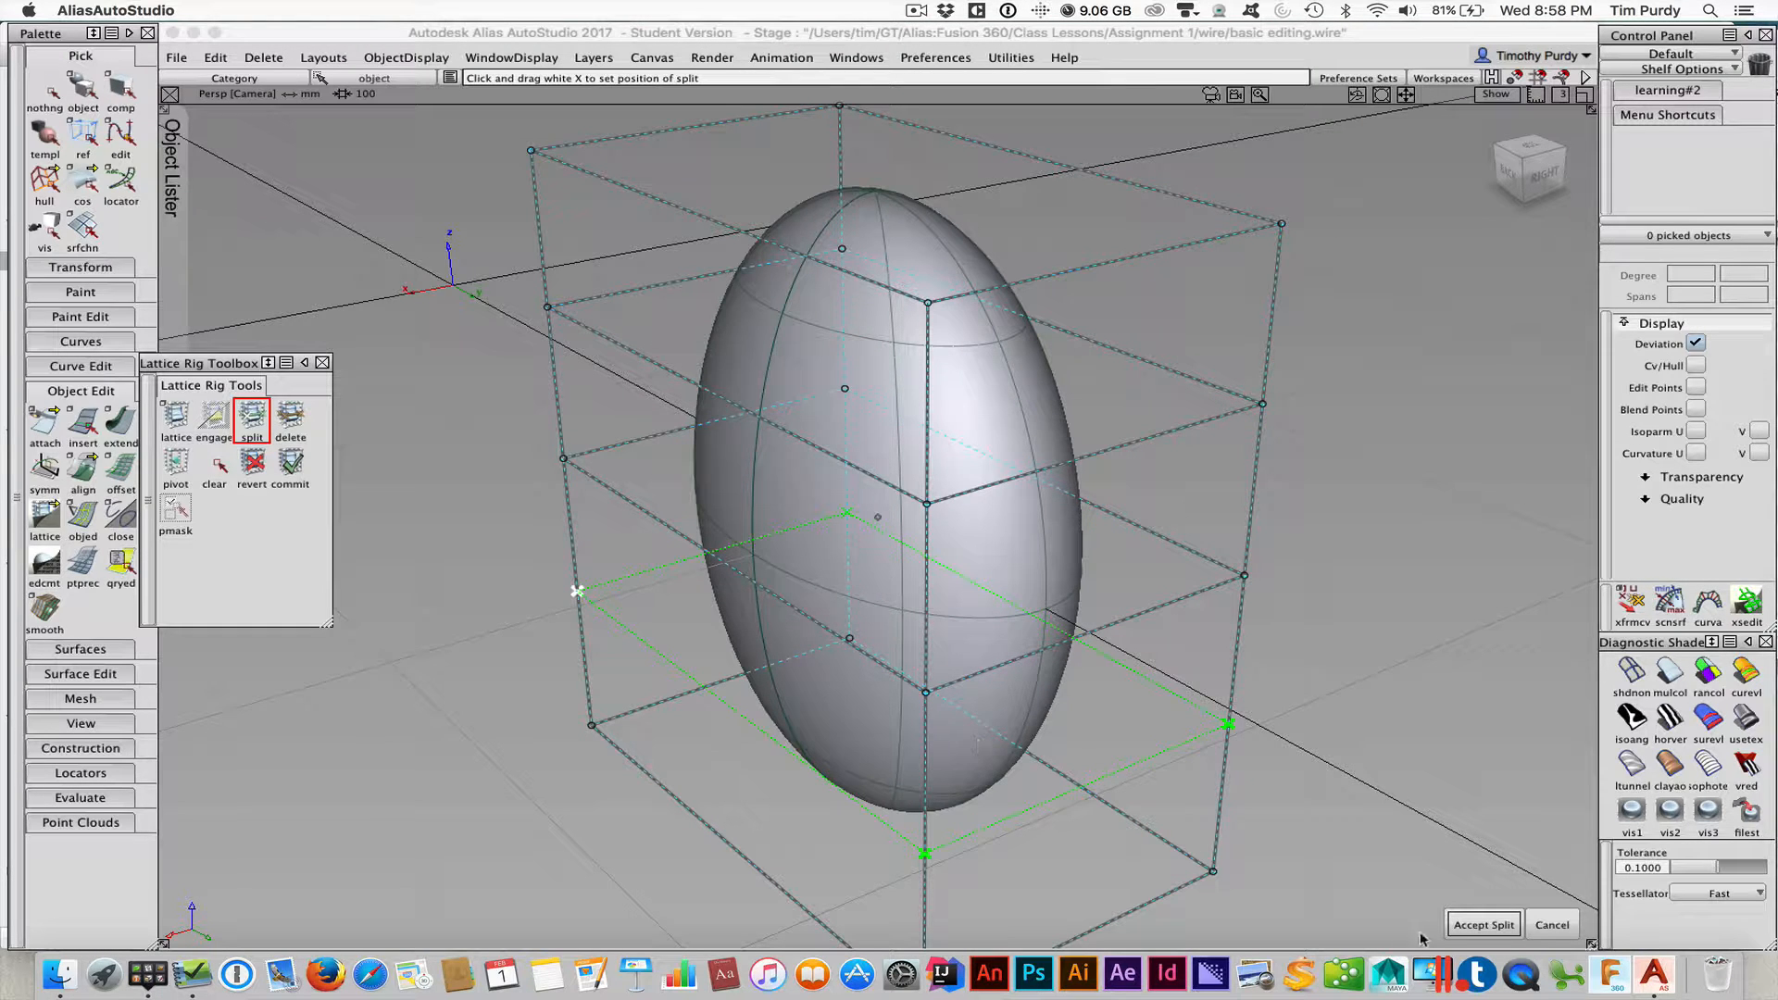
pyautogui.click(1467, 922)
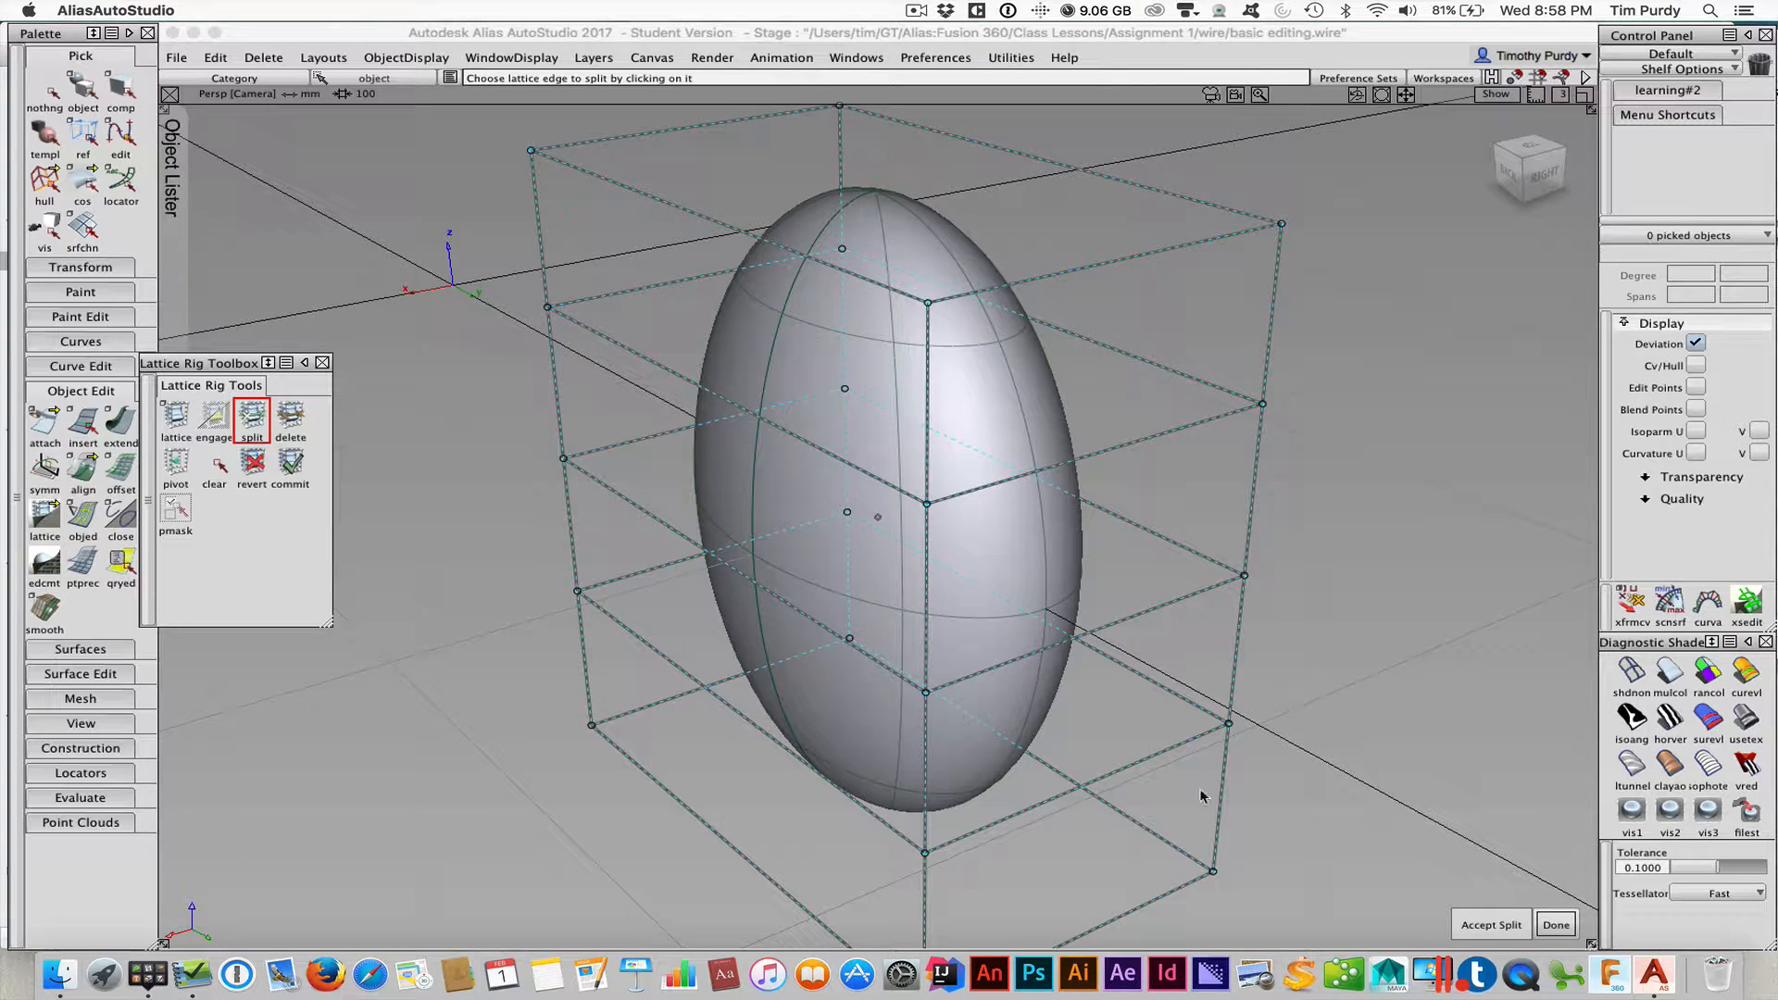
pyautogui.click(1558, 924)
pyautogui.click(214, 415)
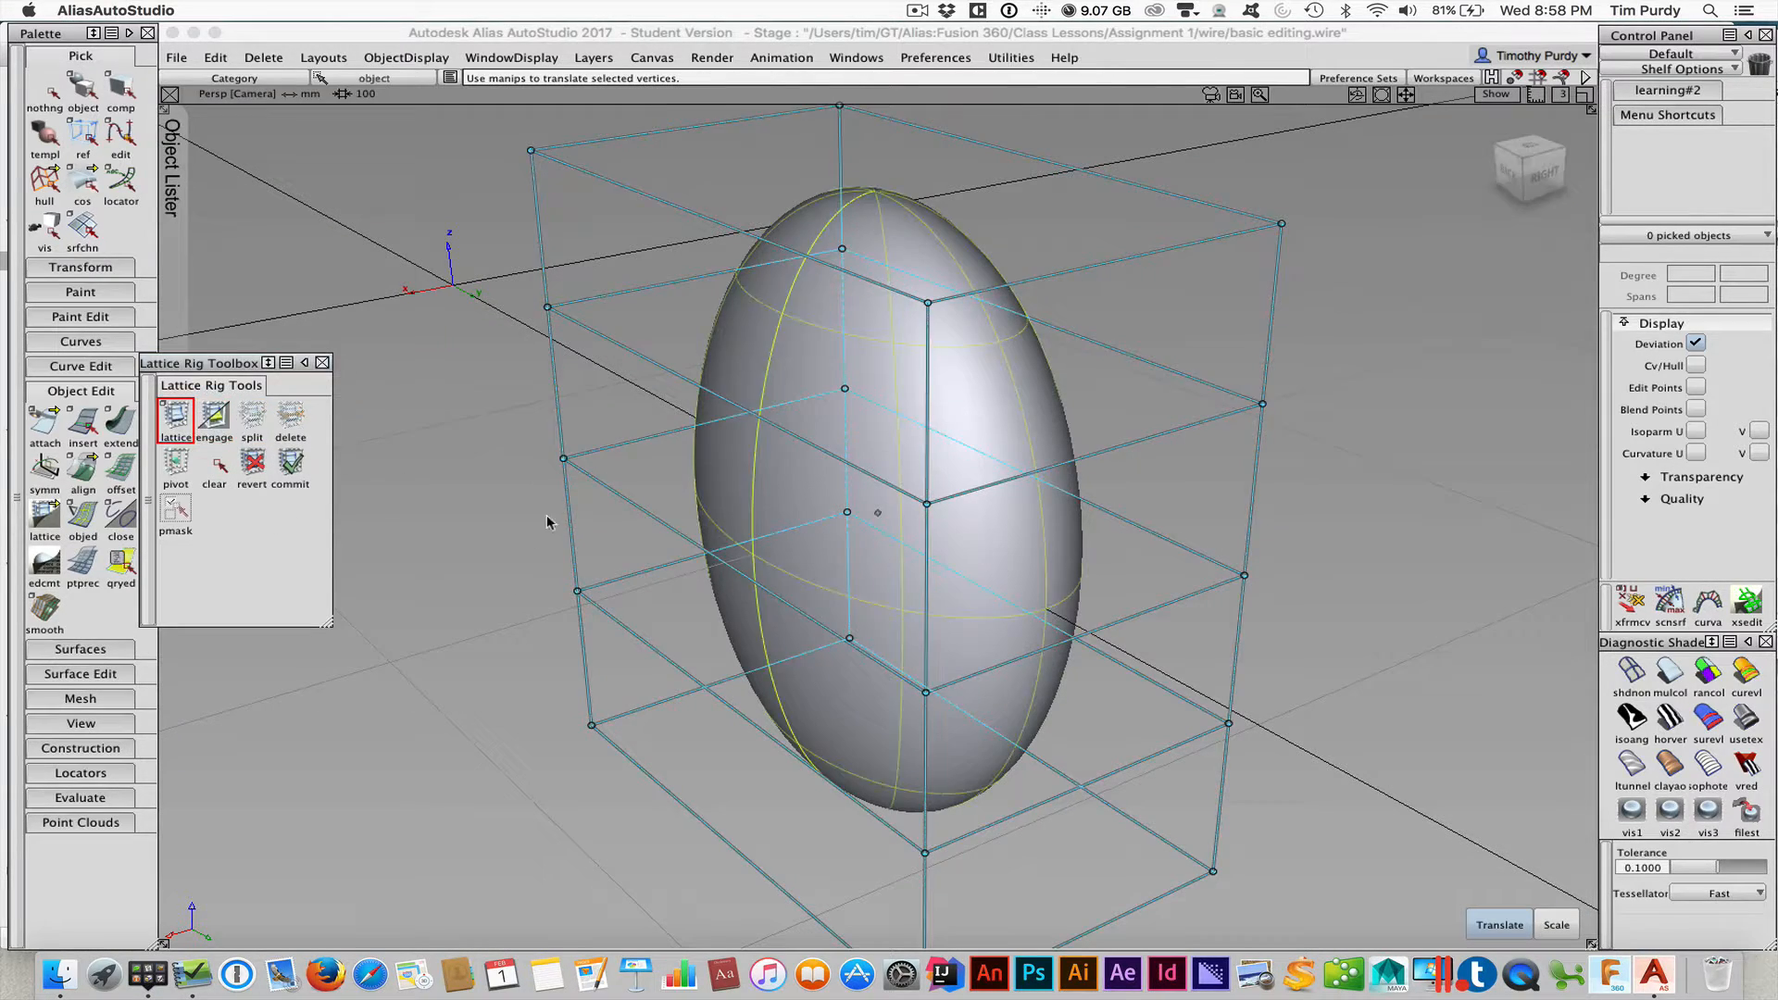
# Select the four vertices of the uppermost split level, translate them sideways to bend the form, and undo the last move
pyautogui.keyDown('alt'); pyautogui.keyDown('shift'); pyautogui.moveTo(1038, 491); pyautogui.dragTo(744, 415); pyautogui.keyUp('shift'); pyautogui.keyUp('alt')
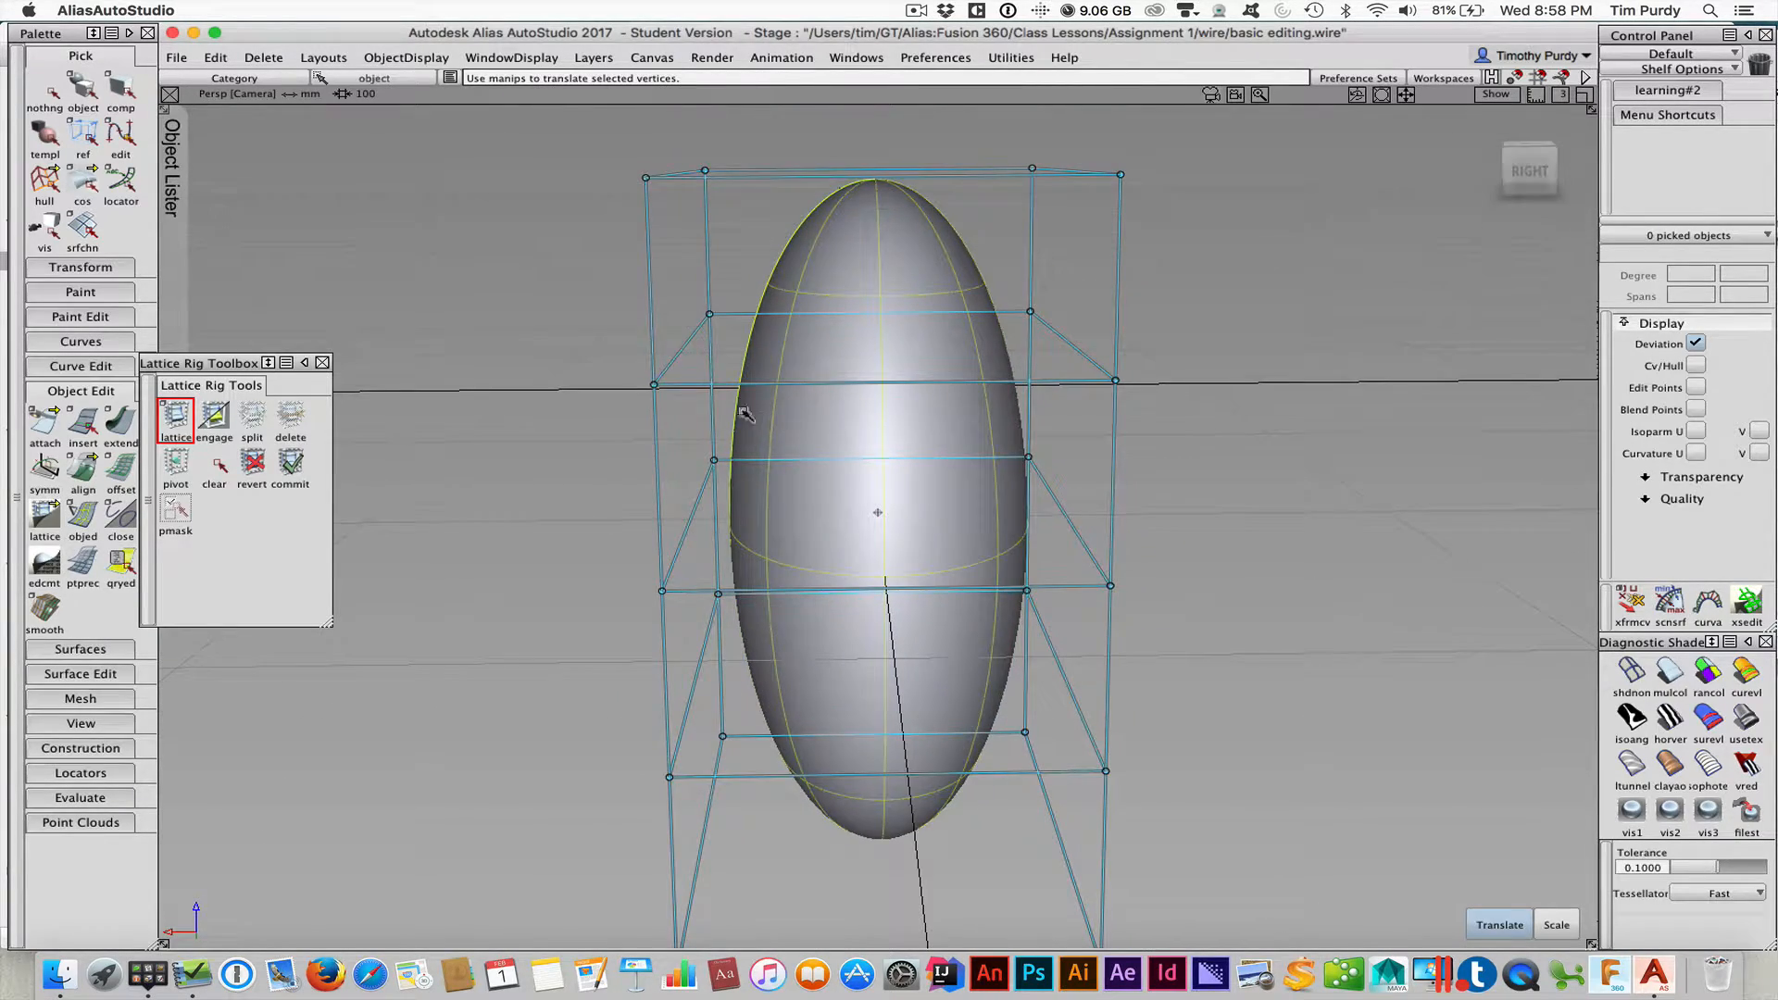
pyautogui.keyDown('alt'); pyautogui.keyDown('shift'); pyautogui.moveTo(582, 371); pyautogui.dragTo(1172, 419); pyautogui.keyUp('shift'); pyautogui.keyUp('alt')
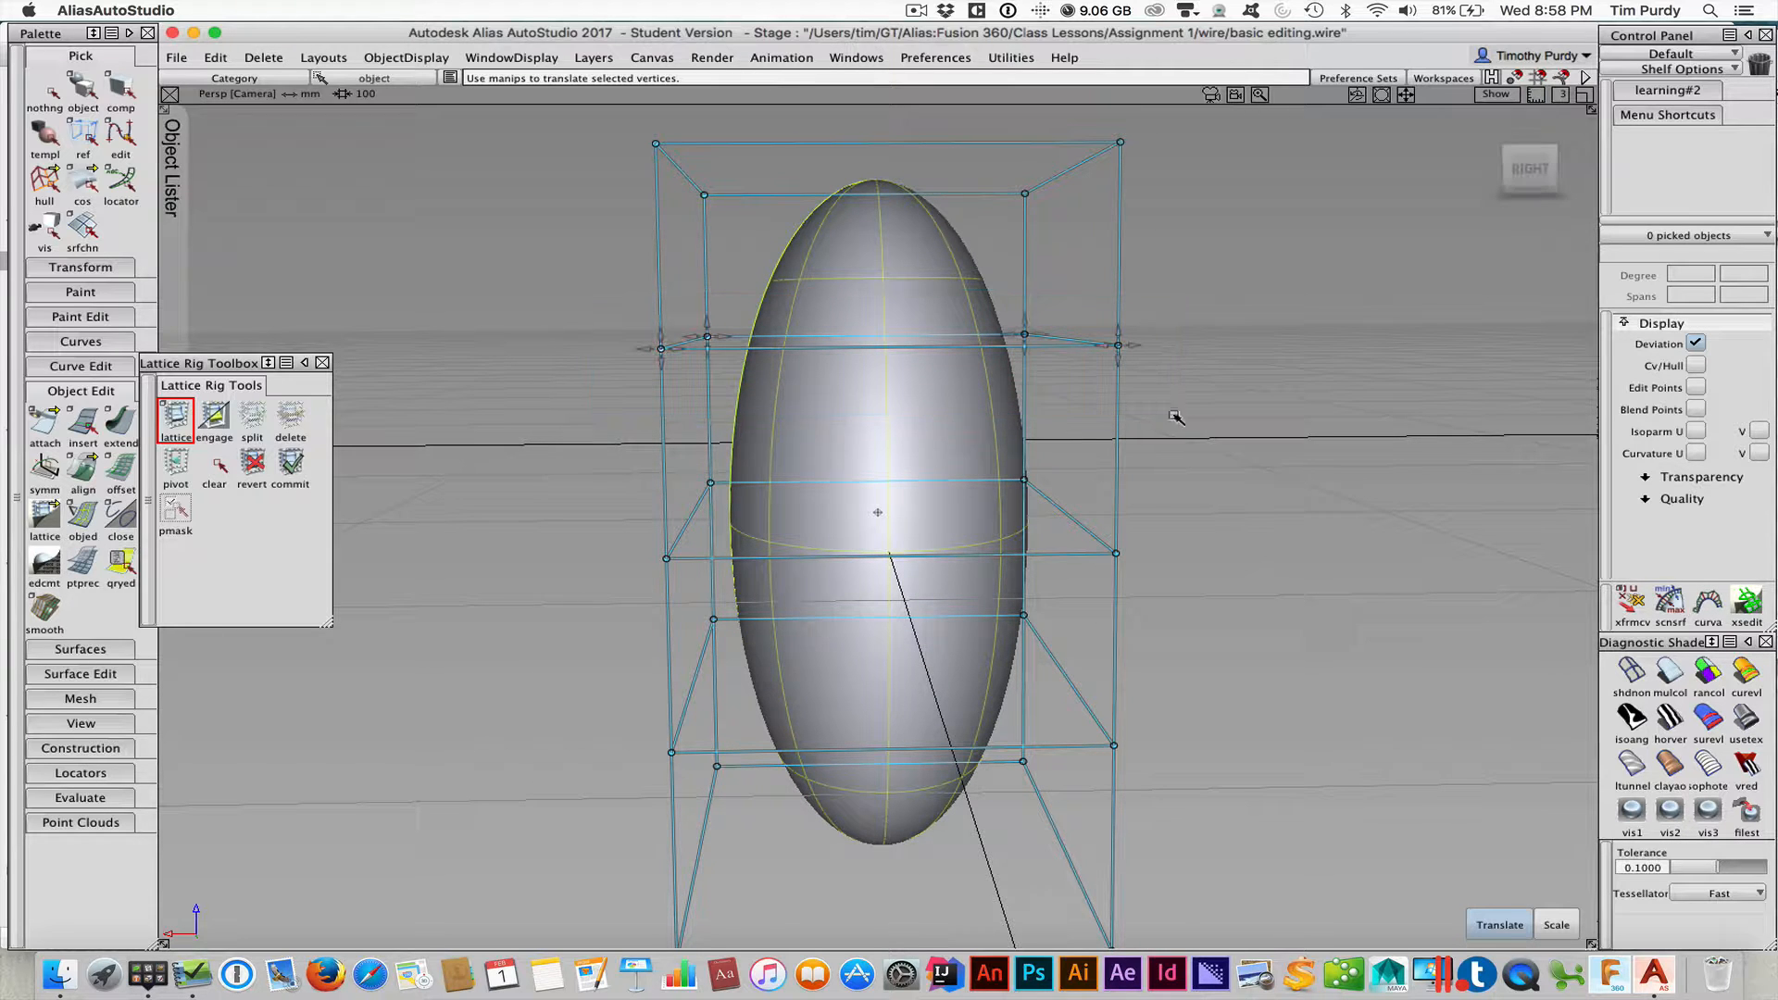
pyautogui.keyDown('alt'); pyautogui.keyDown('shift'); pyautogui.moveTo(956, 445); pyautogui.dragTo(960, 505); pyautogui.keyUp('shift'); pyautogui.keyUp('alt')
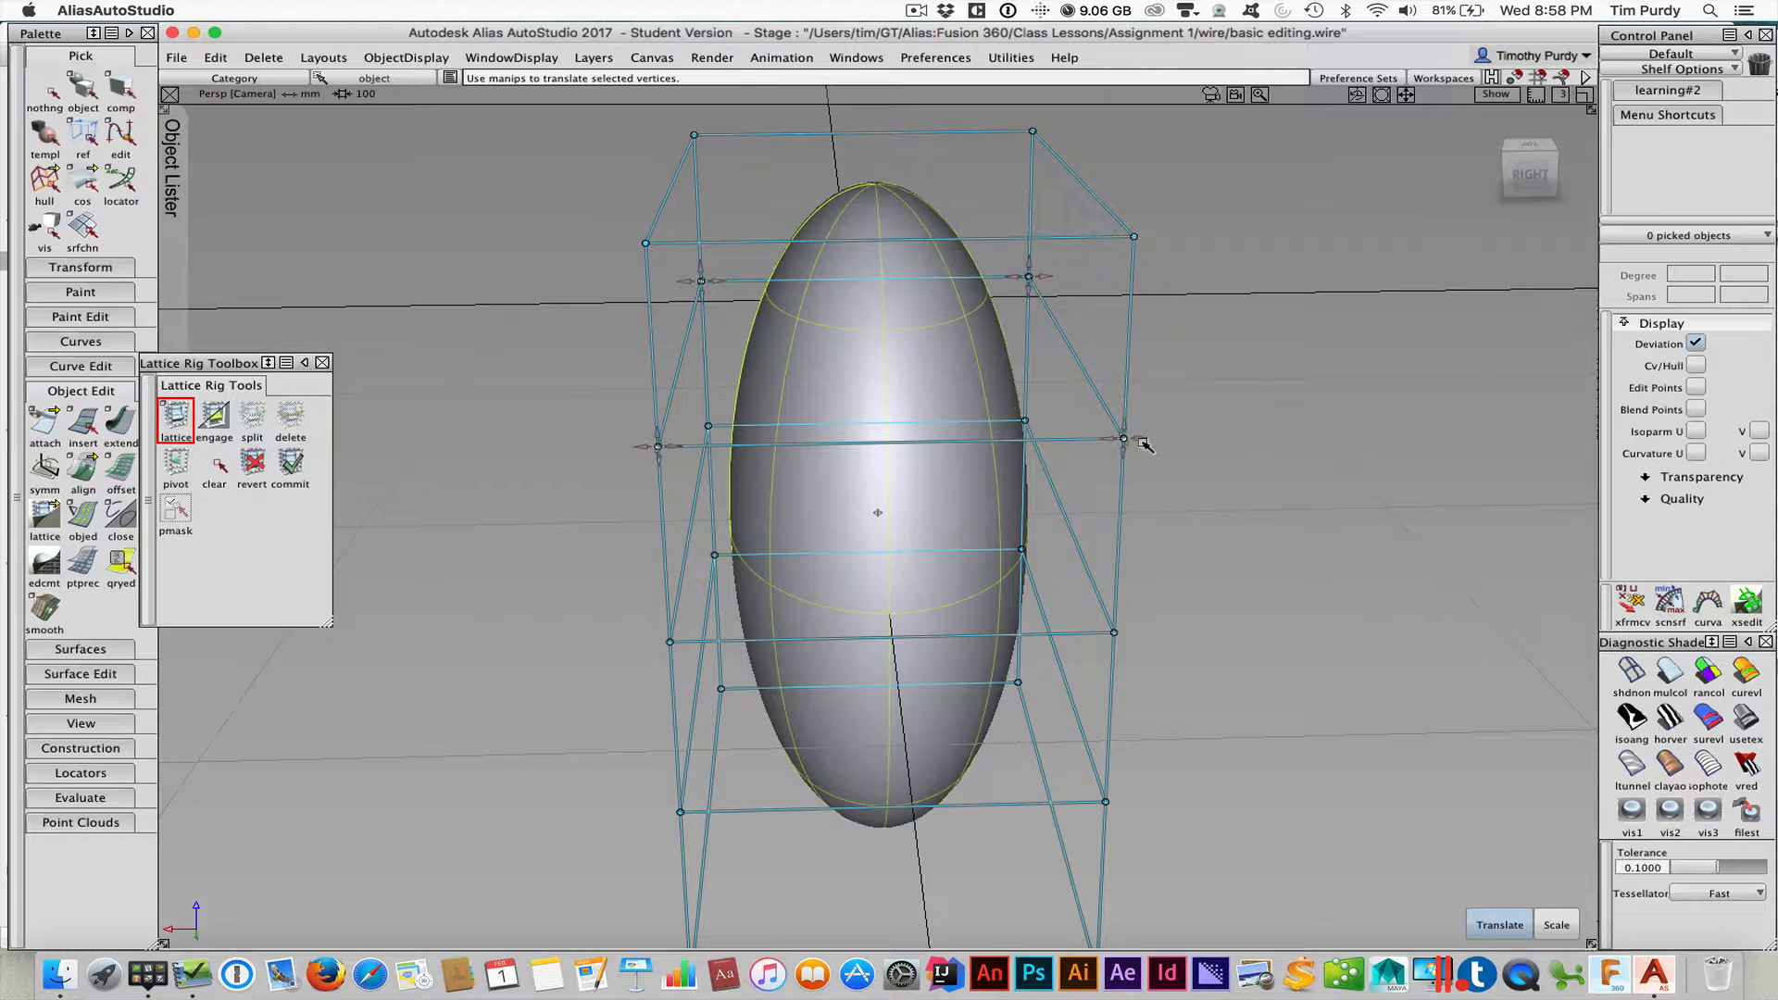
pyautogui.moveTo(1143, 444); pyautogui.dragTo(1354, 436)
pyautogui.keyDown('alt'); pyautogui.keyDown('shift'); pyautogui.moveTo(1253, 631); pyautogui.dragTo(1202, 593); pyautogui.keyUp('shift'); pyautogui.keyUp('alt')
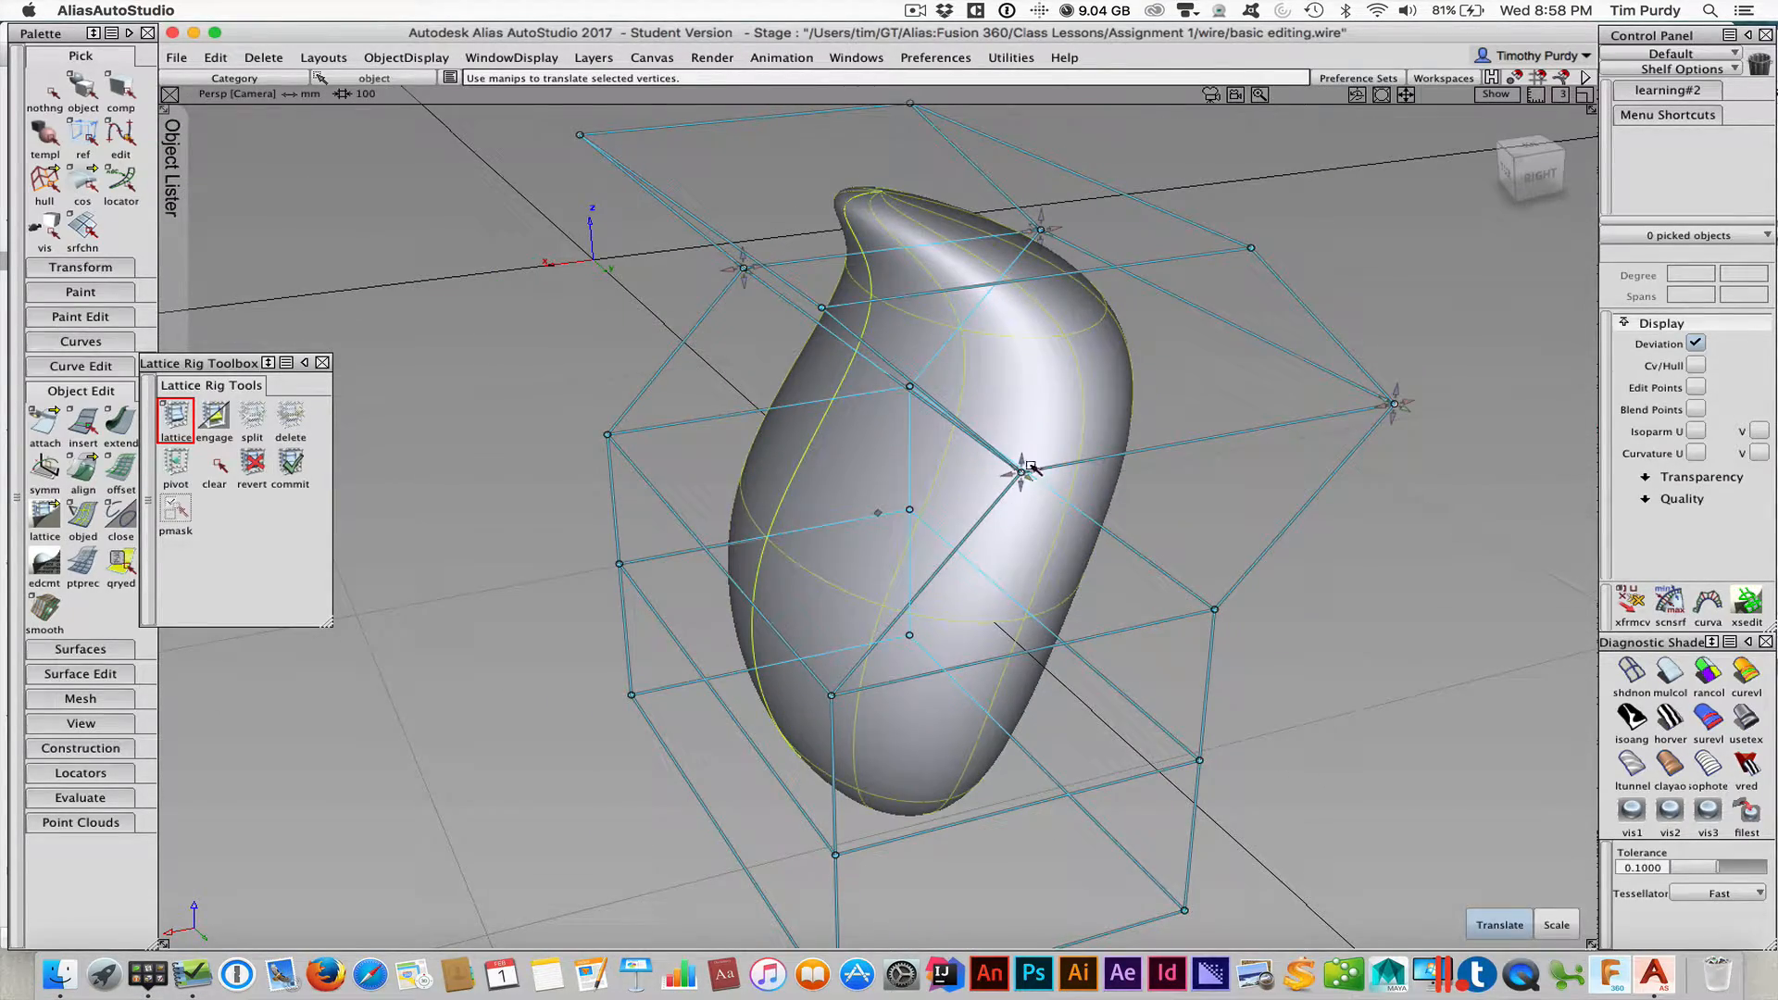
pyautogui.moveTo(1019, 461); pyautogui.dragTo(1210, 437)
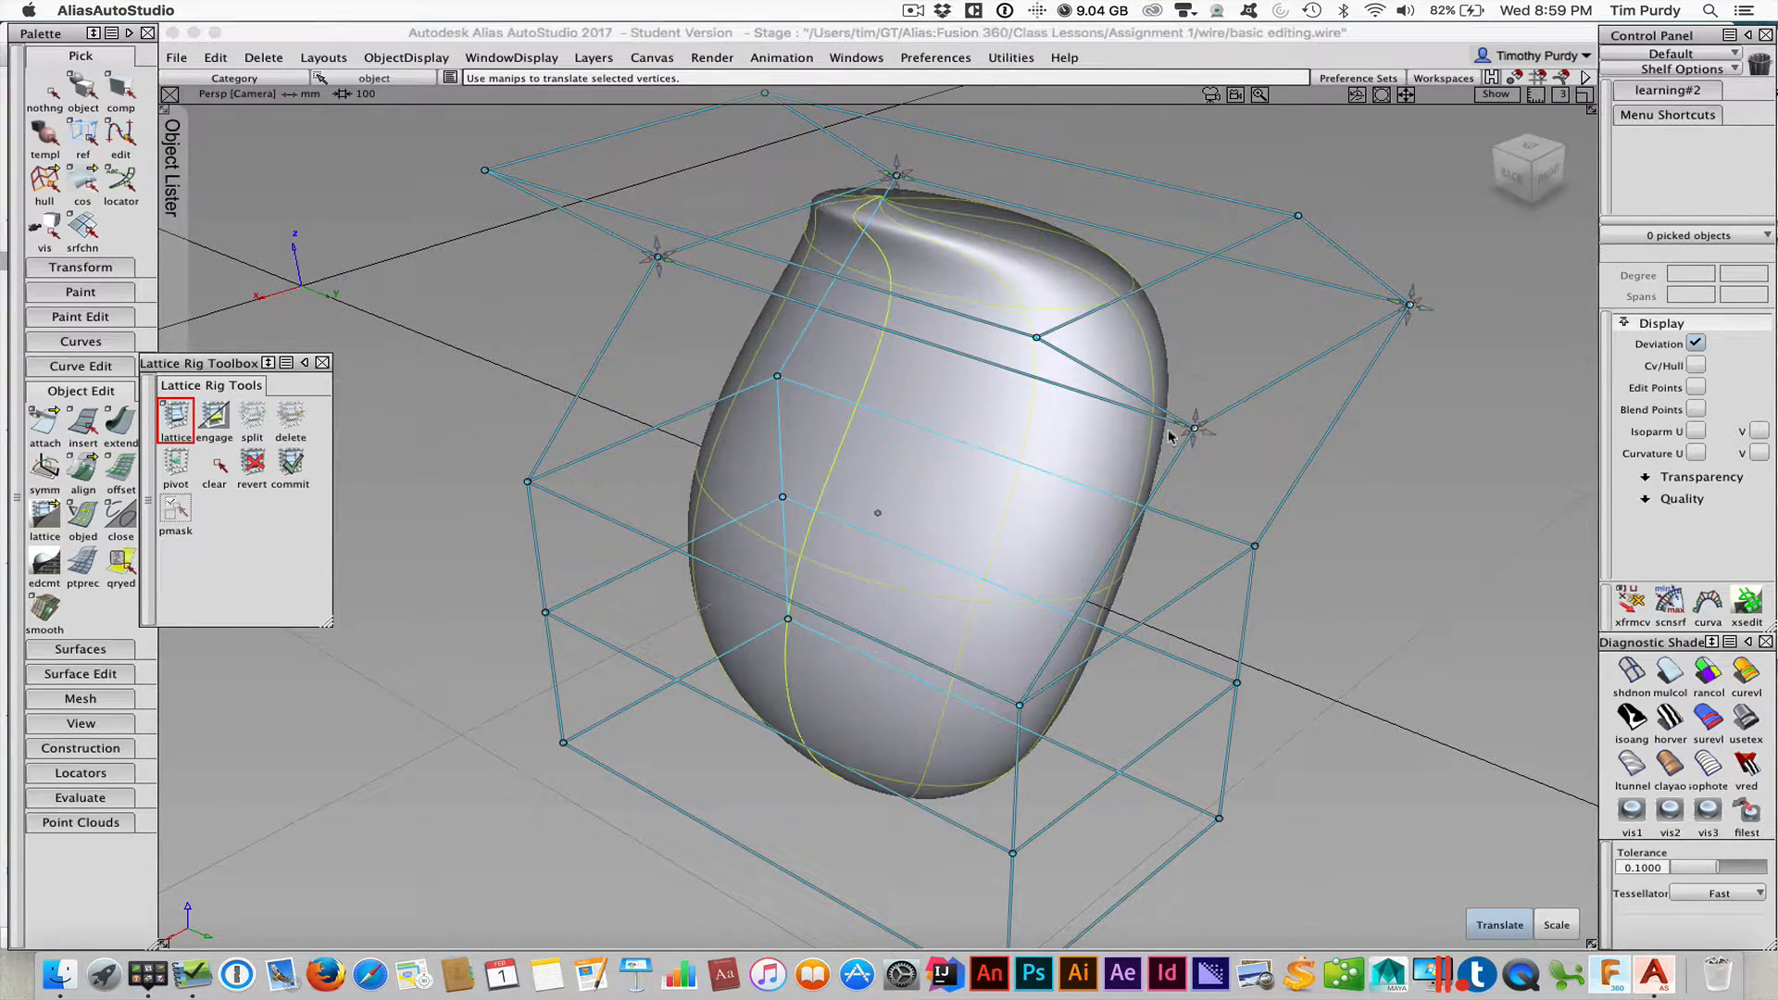
pyautogui.press('super+z')
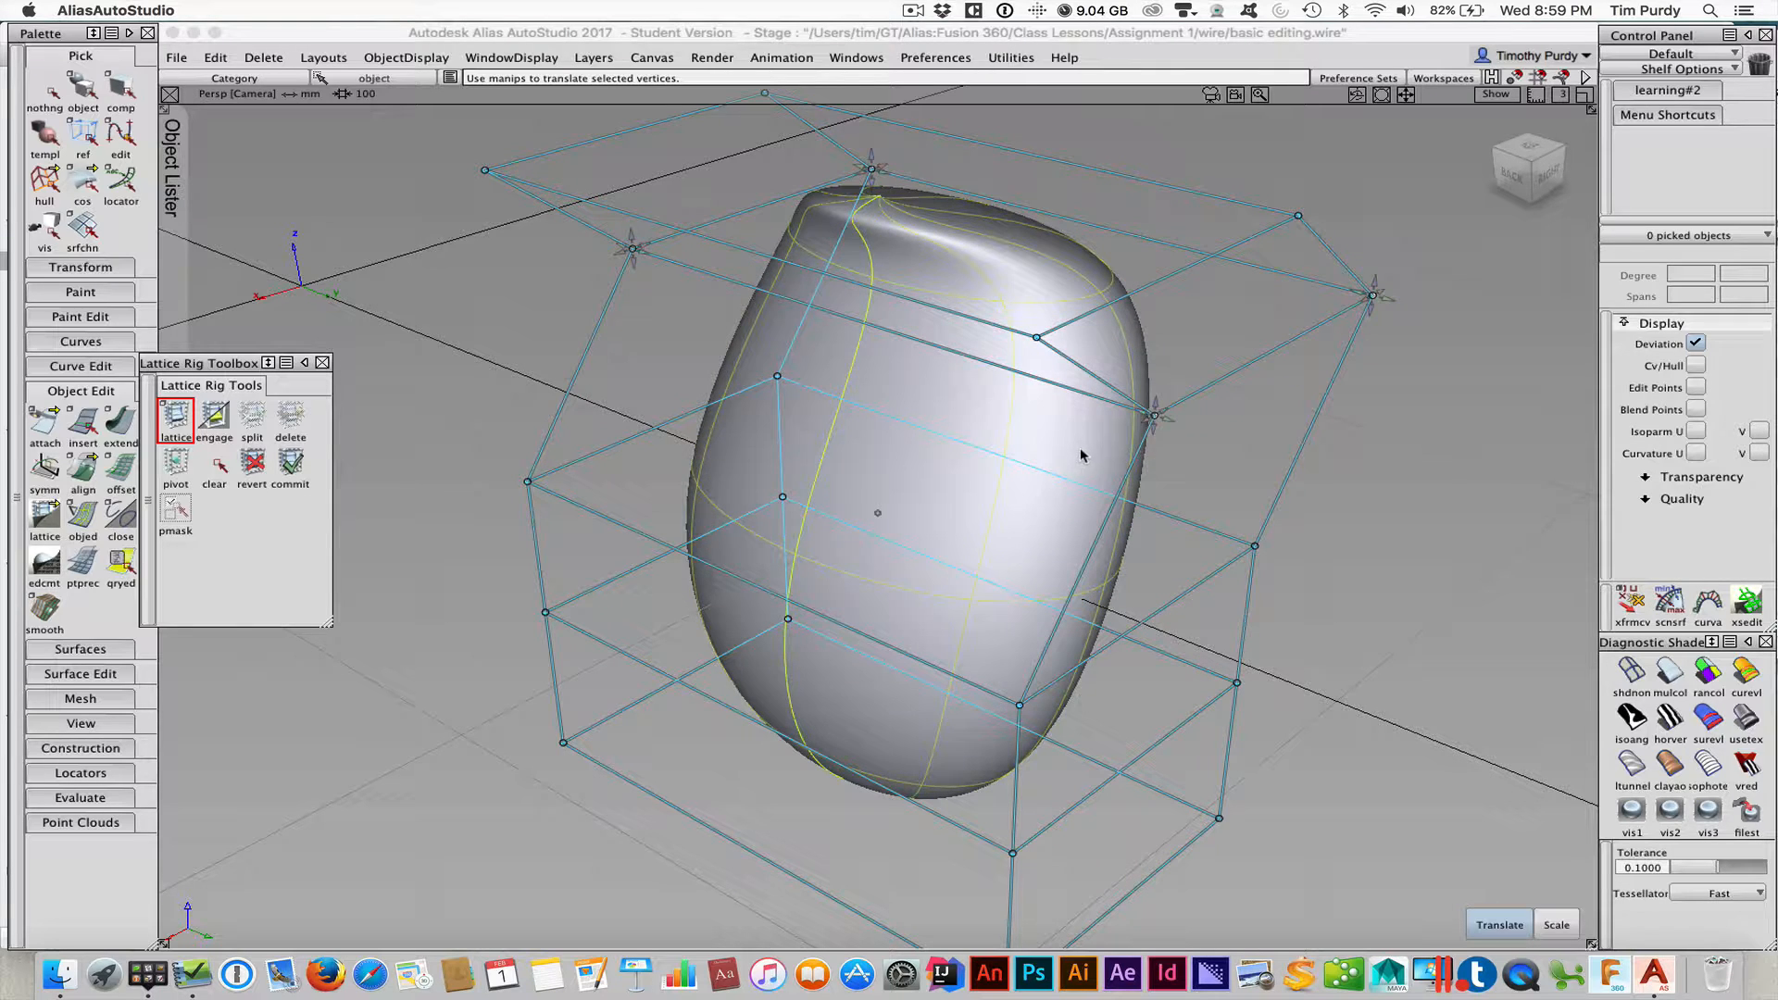
# Switch the lattice manipulators to Scale and scale the four selected vertices outward to widen the form's upper part
pyautogui.click(1558, 924)
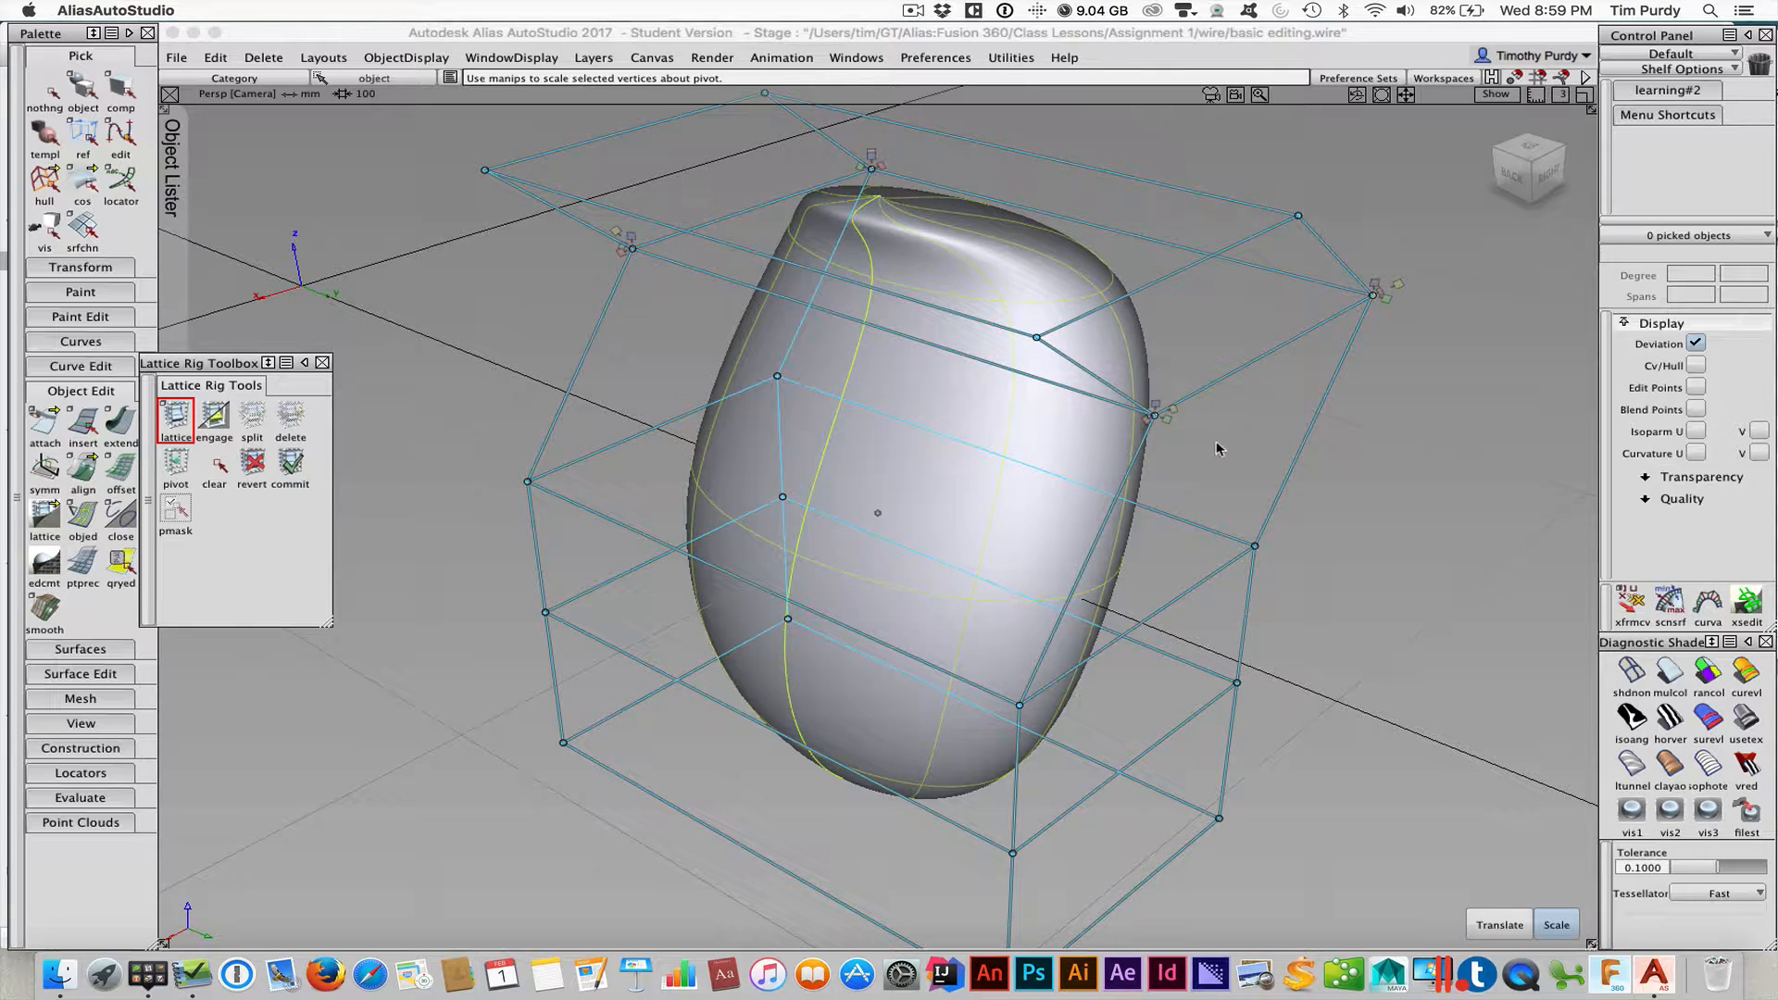
pyautogui.keyDown('alt'); pyautogui.keyDown('shift'); pyautogui.moveTo(1216, 448); pyautogui.dragTo(911, 505); pyautogui.keyUp('shift'); pyautogui.keyUp('alt')
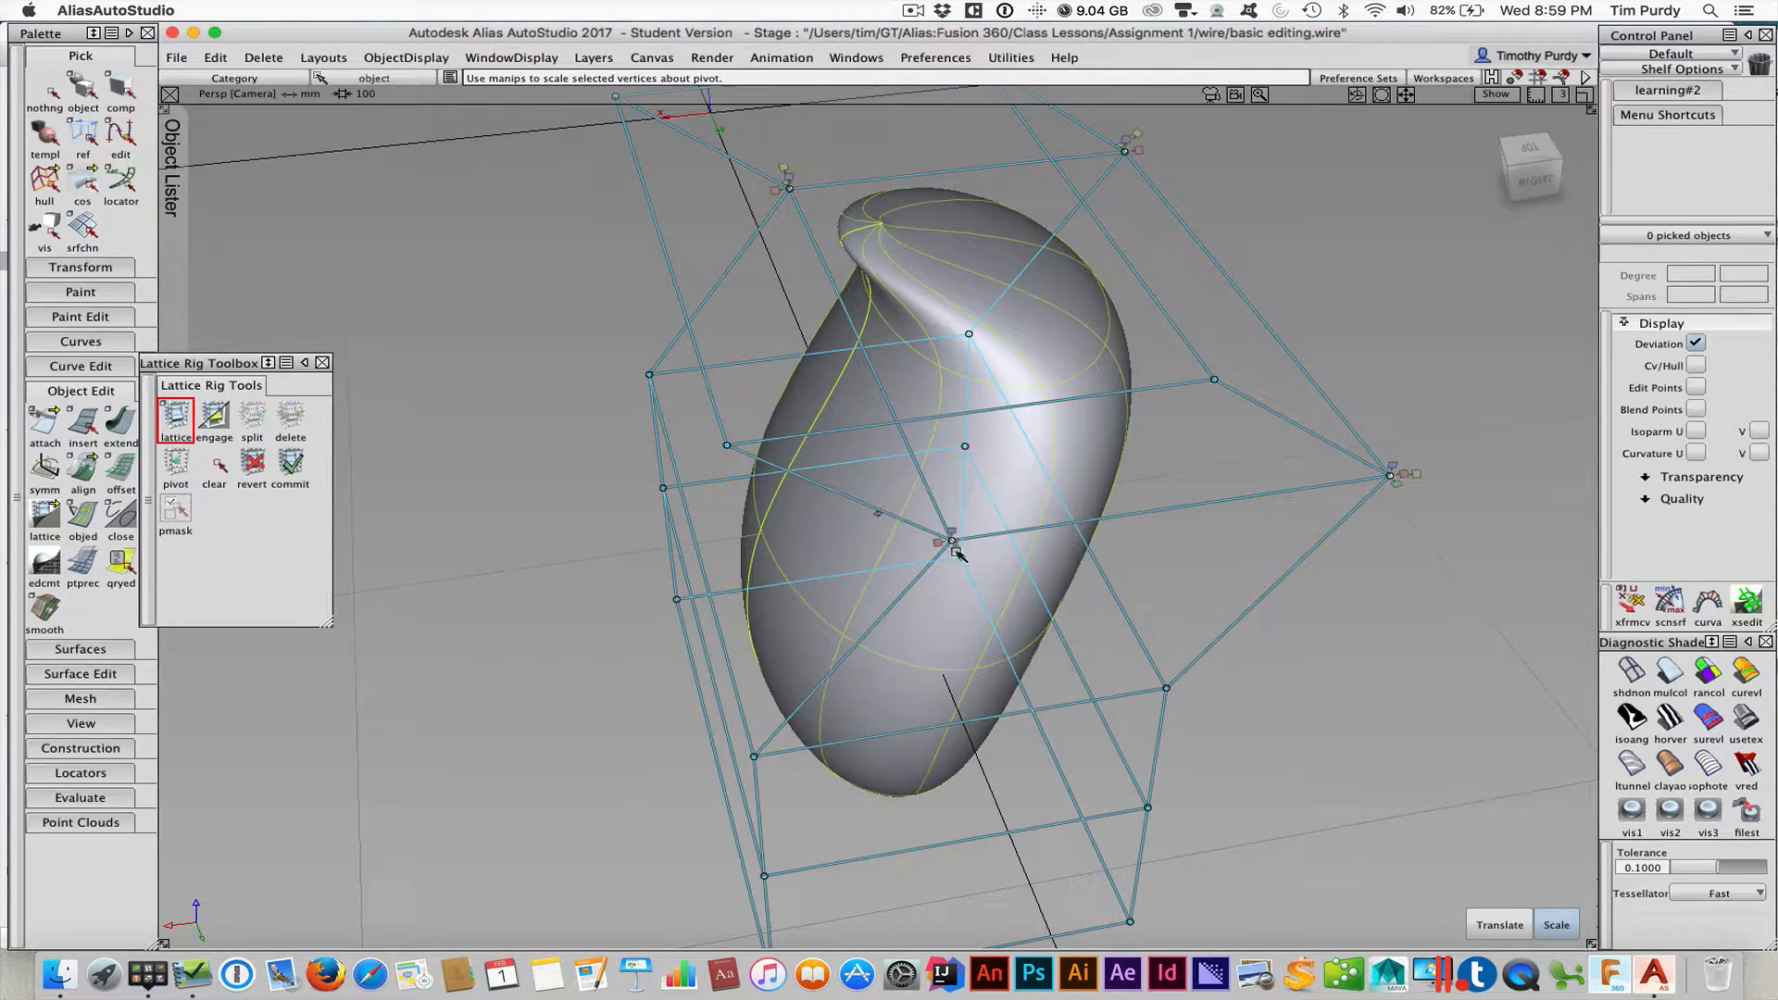
pyautogui.keyDown('alt'); pyautogui.keyDown('shift'); pyautogui.moveTo(1028, 557); pyautogui.dragTo(1207, 483); pyautogui.keyUp('shift'); pyautogui.keyUp('alt')
pyautogui.keyDown('alt'); pyautogui.keyDown('shift'); pyautogui.moveTo(1207, 482); pyautogui.dragTo(1292, 456, button='right'); pyautogui.keyUp('shift'); pyautogui.keyUp('alt')
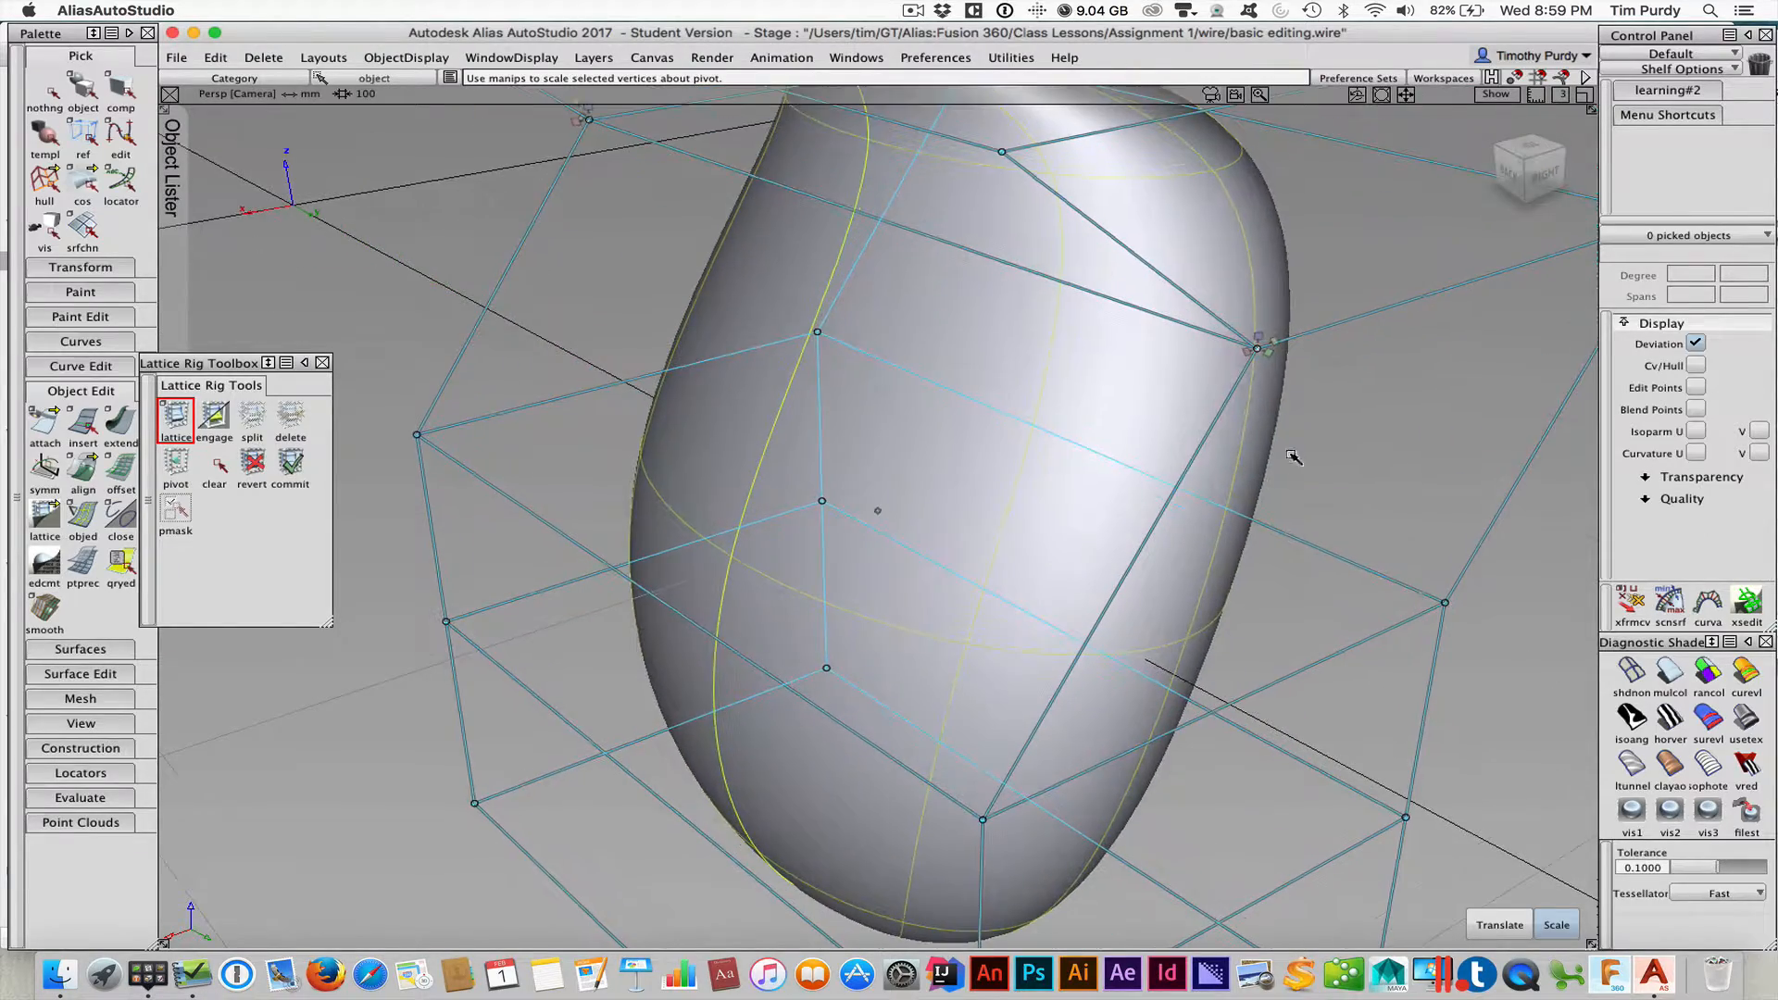
pyautogui.moveTo(1266, 355); pyautogui.dragTo(1411, 483)
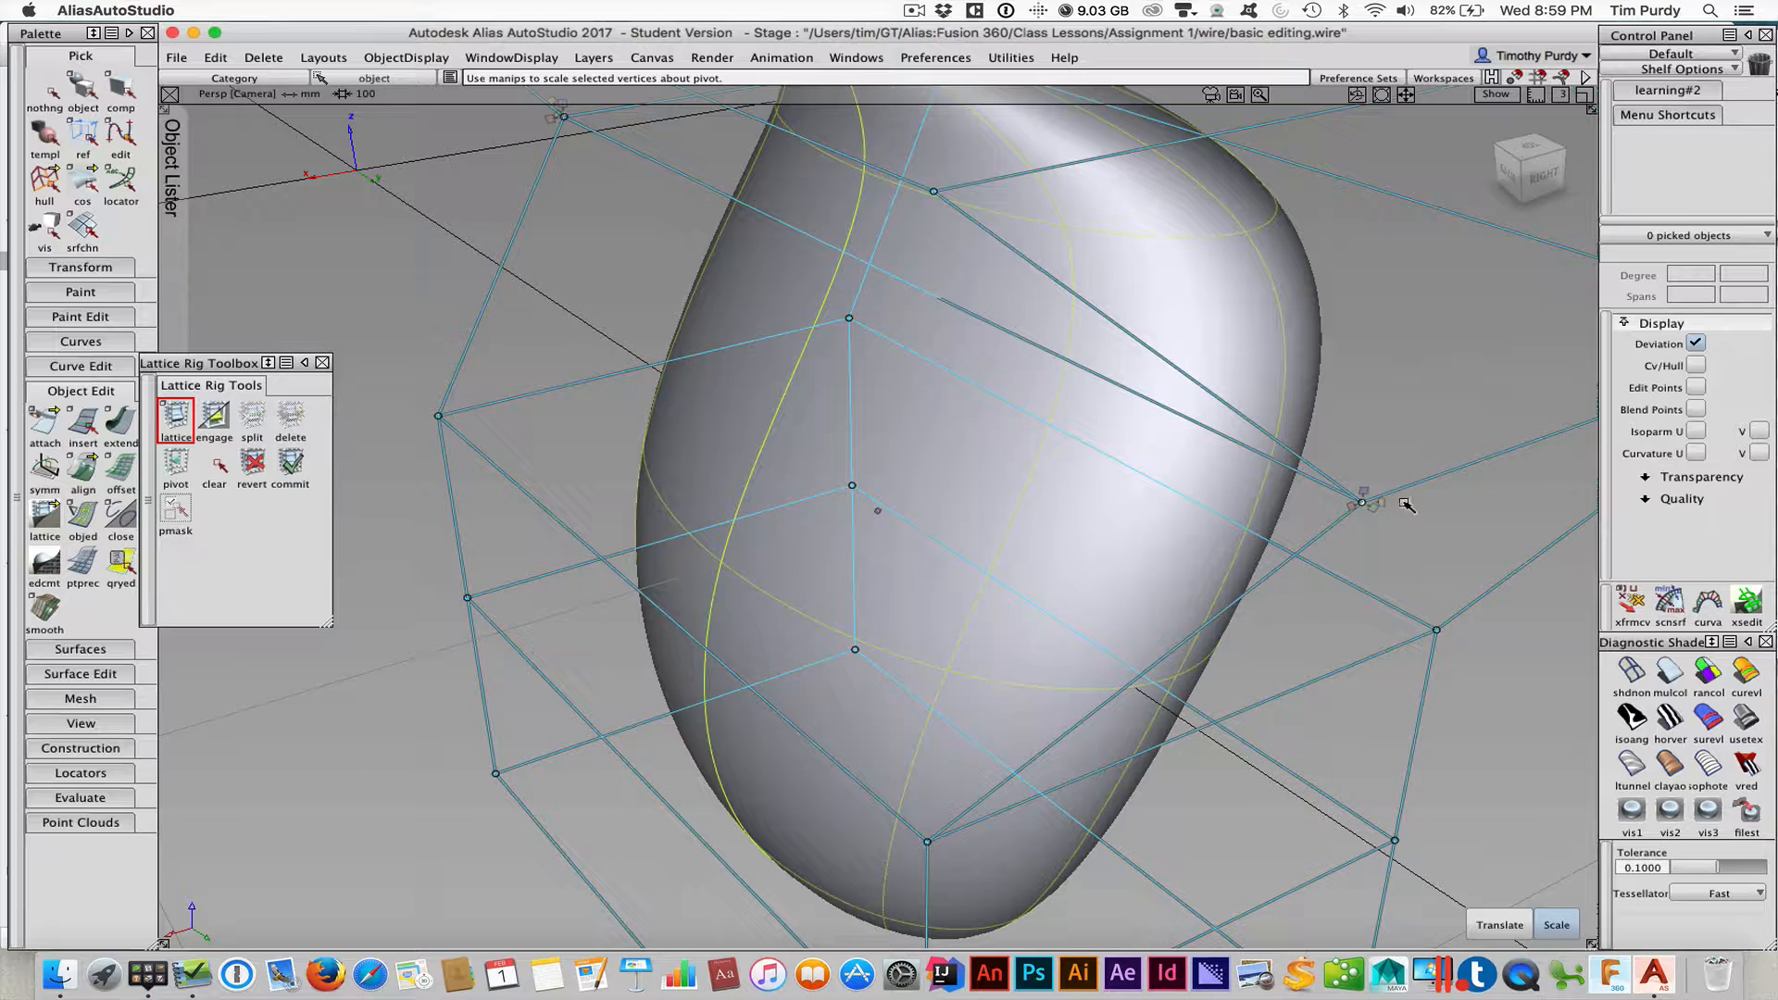
pyautogui.moveTo(1385, 504); pyautogui.dragTo(1539, 447)
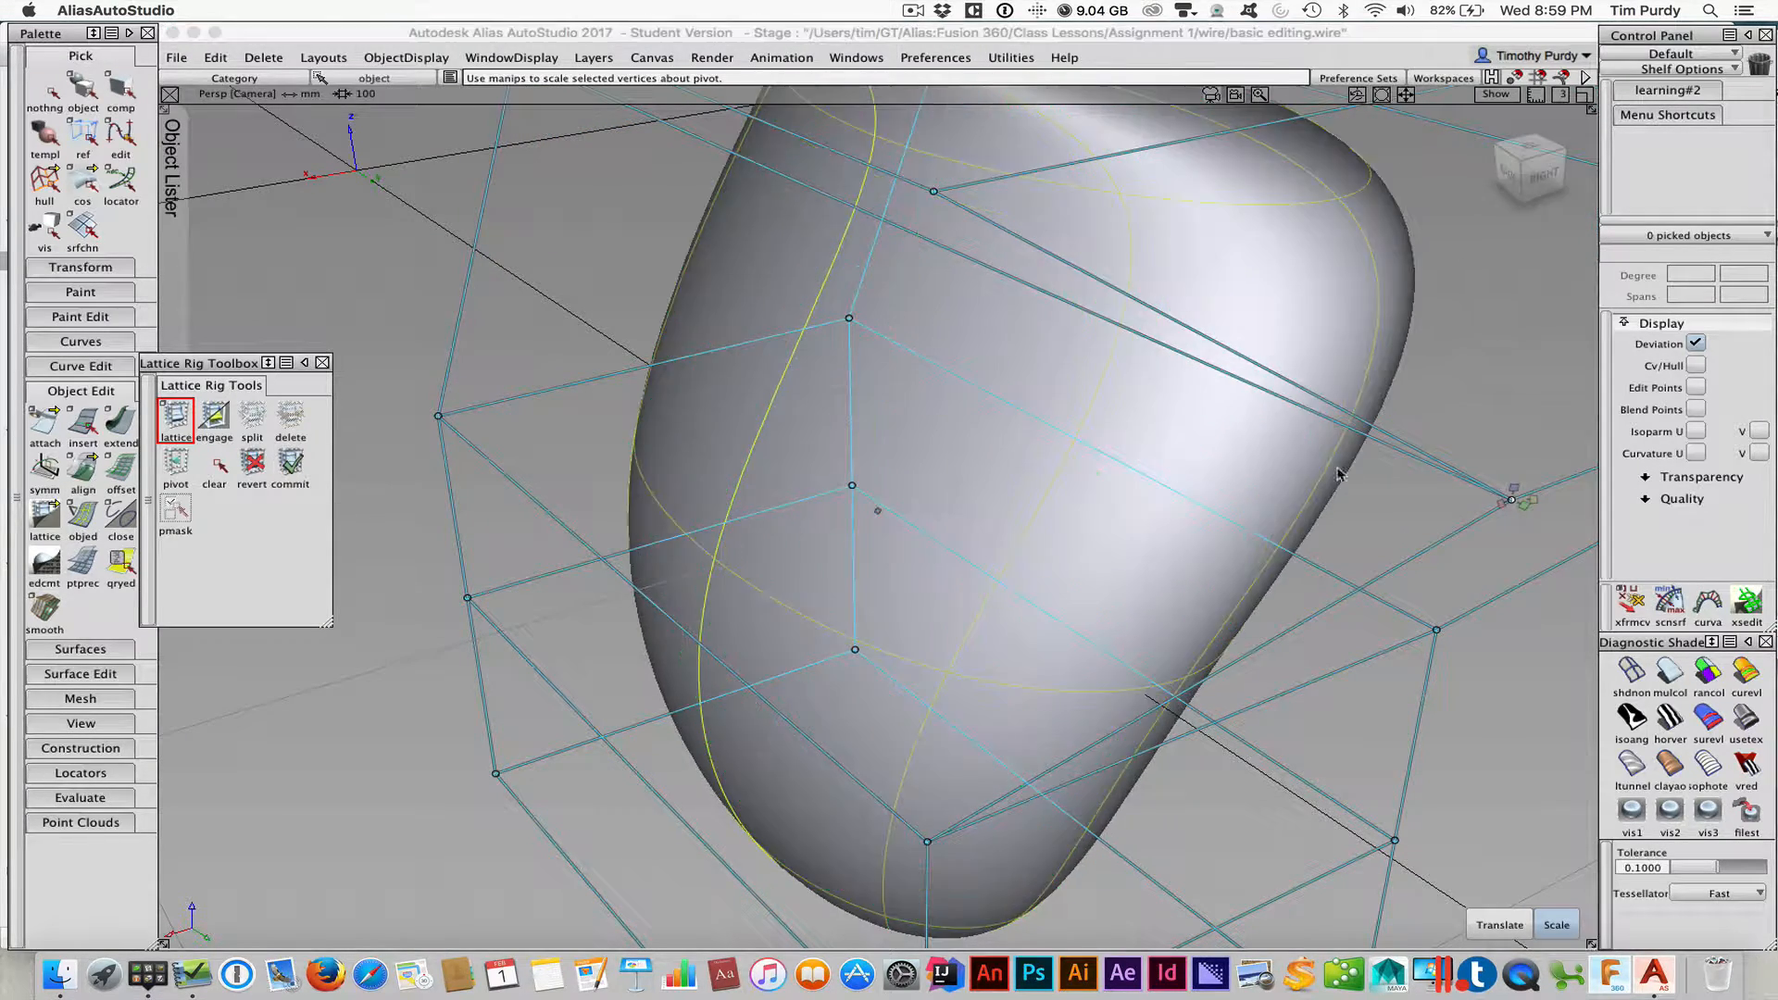
pyautogui.keyDown('shift'); pyautogui.keyDown('super'); pyautogui.moveTo(1331, 500); pyautogui.dragTo(1171, 512, button='right'); pyautogui.keyUp('super'); pyautogui.keyUp('shift')
pyautogui.keyDown('shift'); pyautogui.keyDown('super'); pyautogui.moveTo(847, 512); pyautogui.dragTo(890, 497); pyautogui.keyUp('super'); pyautogui.keyUp('shift')
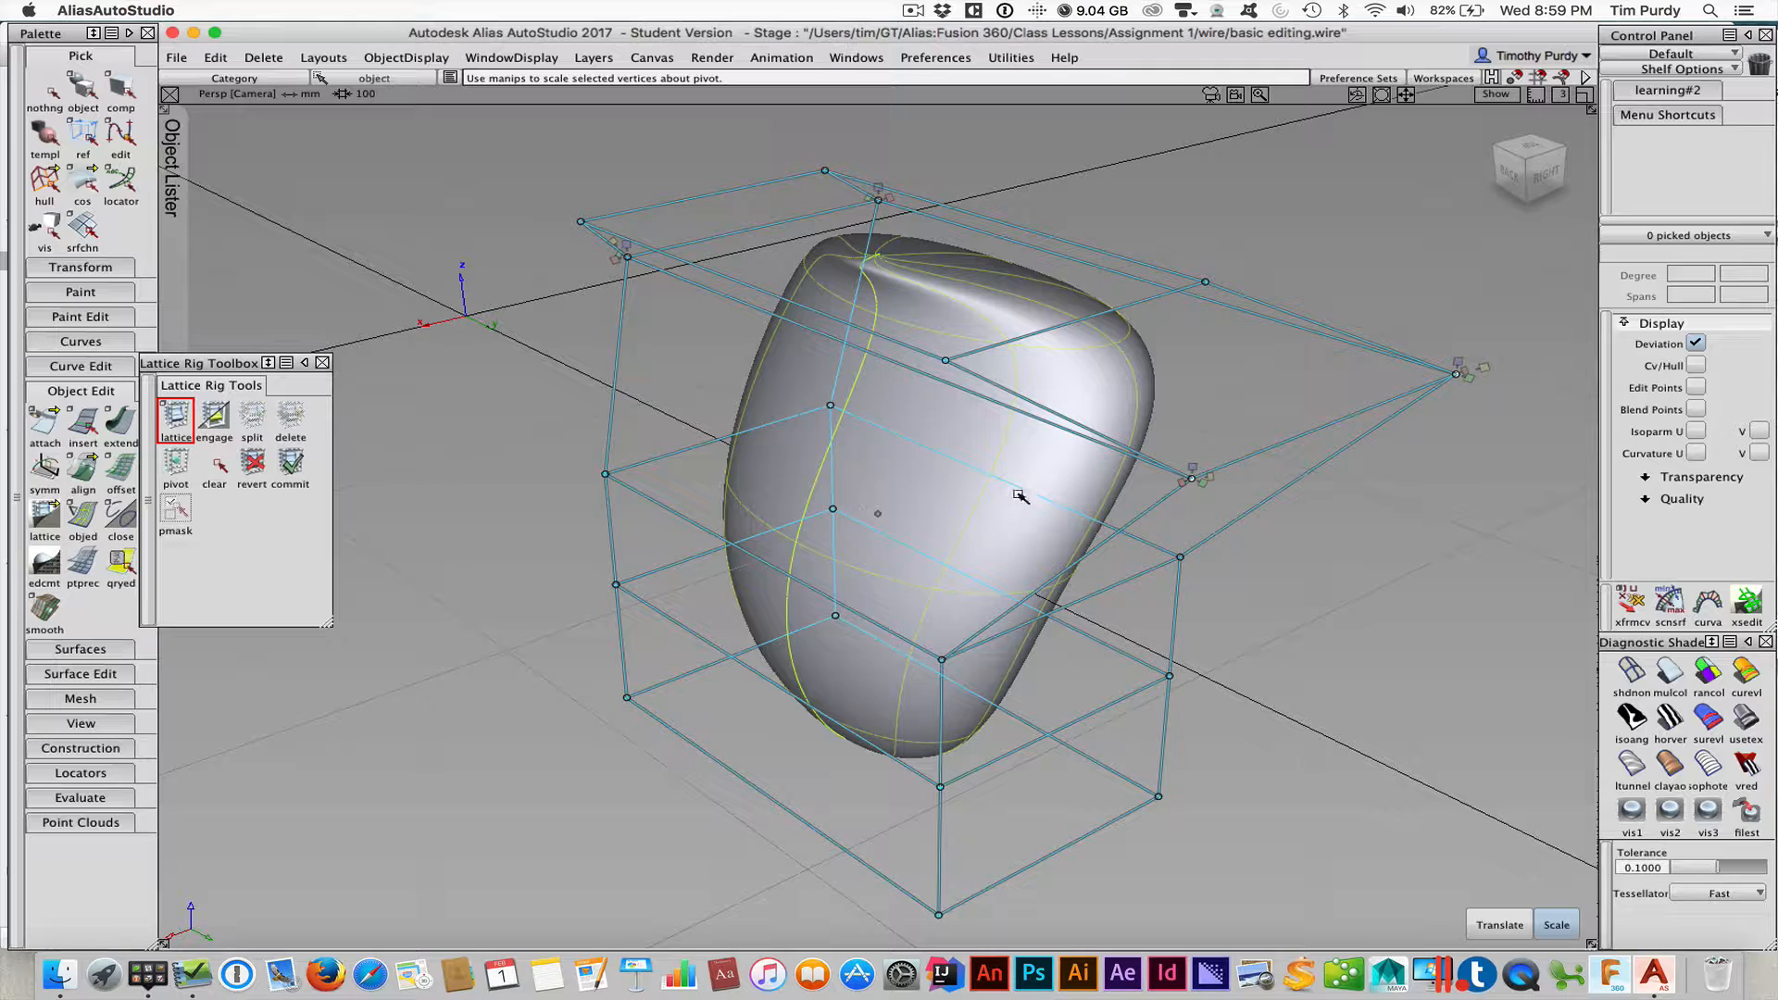
# Leave the Lattice Rig tool on the widened form with nothing picked, and close the Lattice Rig Toolbox
pyautogui.click(175, 466)
pyautogui.keyDown('alt'); pyautogui.keyDown('shift'); pyautogui.moveTo(1201, 541); pyautogui.dragTo(1460, 573); pyautogui.keyUp('shift'); pyautogui.keyUp('alt')
pyautogui.keyDown('alt'); pyautogui.keyDown('shift'); pyautogui.moveTo(1341, 683); pyautogui.dragTo(348, 596); pyautogui.keyUp('shift'); pyautogui.keyUp('alt')
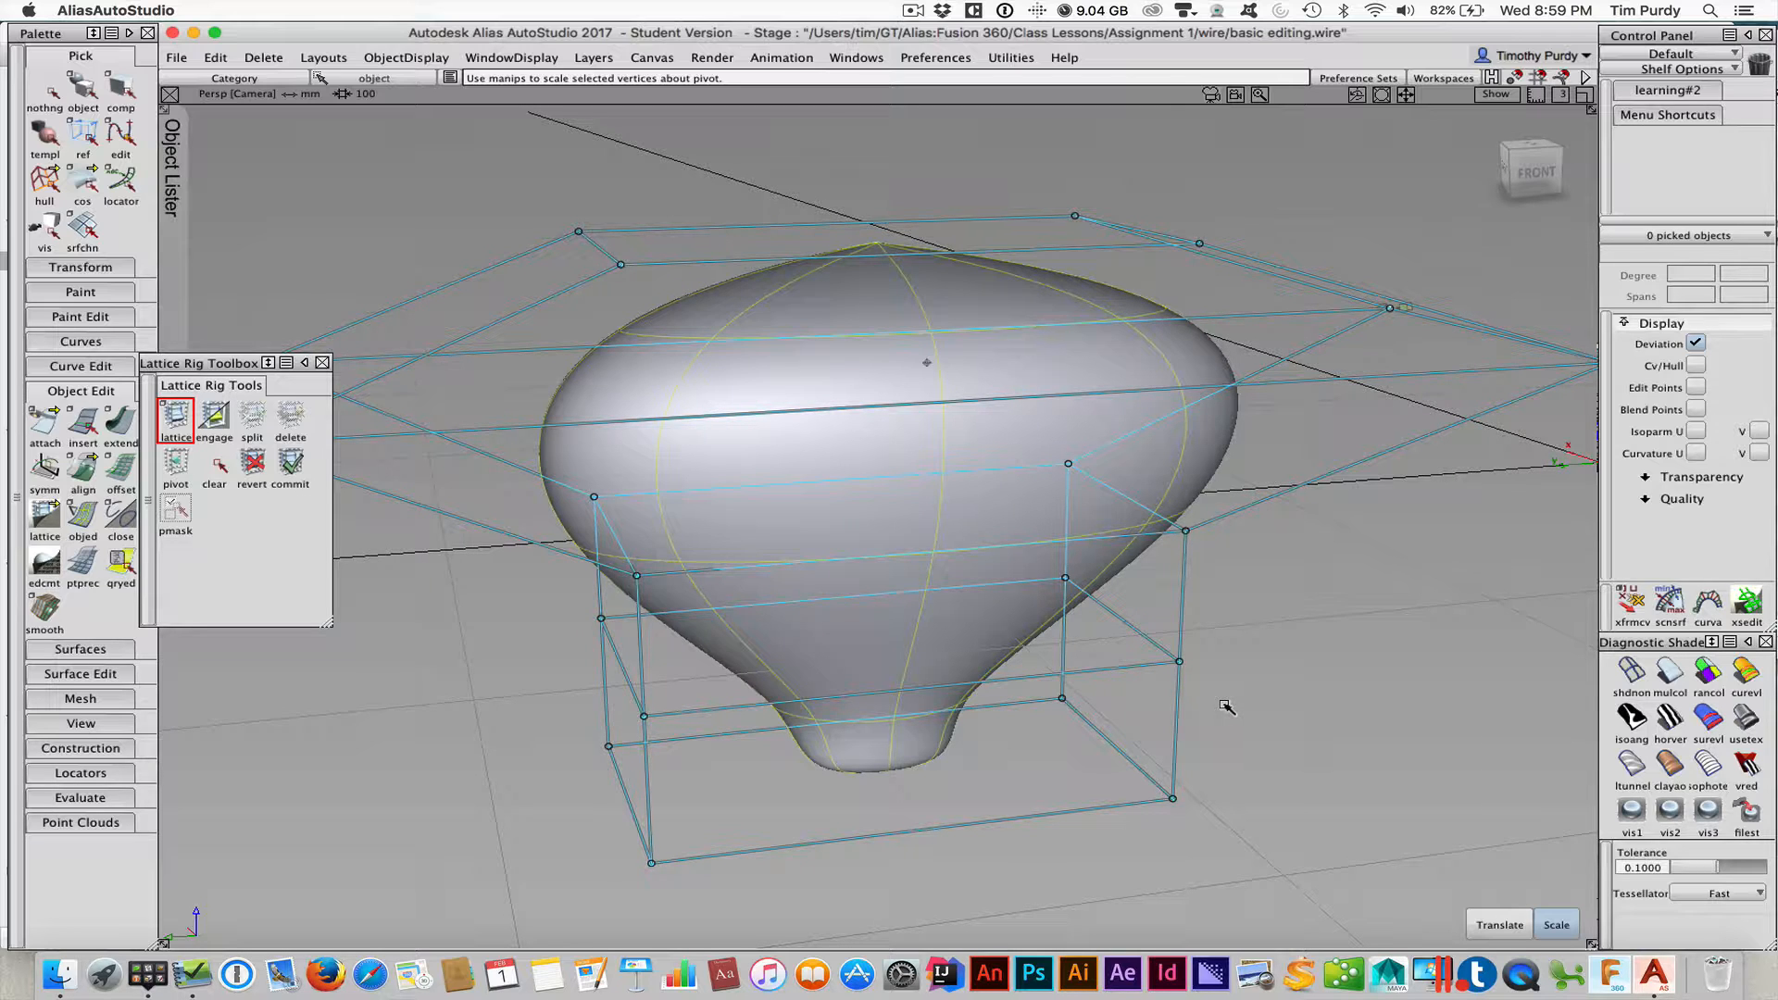
pyautogui.keyDown('ctrl'); pyautogui.keyDown('shift'); pyautogui.moveTo(1230, 637); pyautogui.dragTo(1232, 674); pyautogui.keyUp('shift'); pyautogui.keyUp('ctrl')
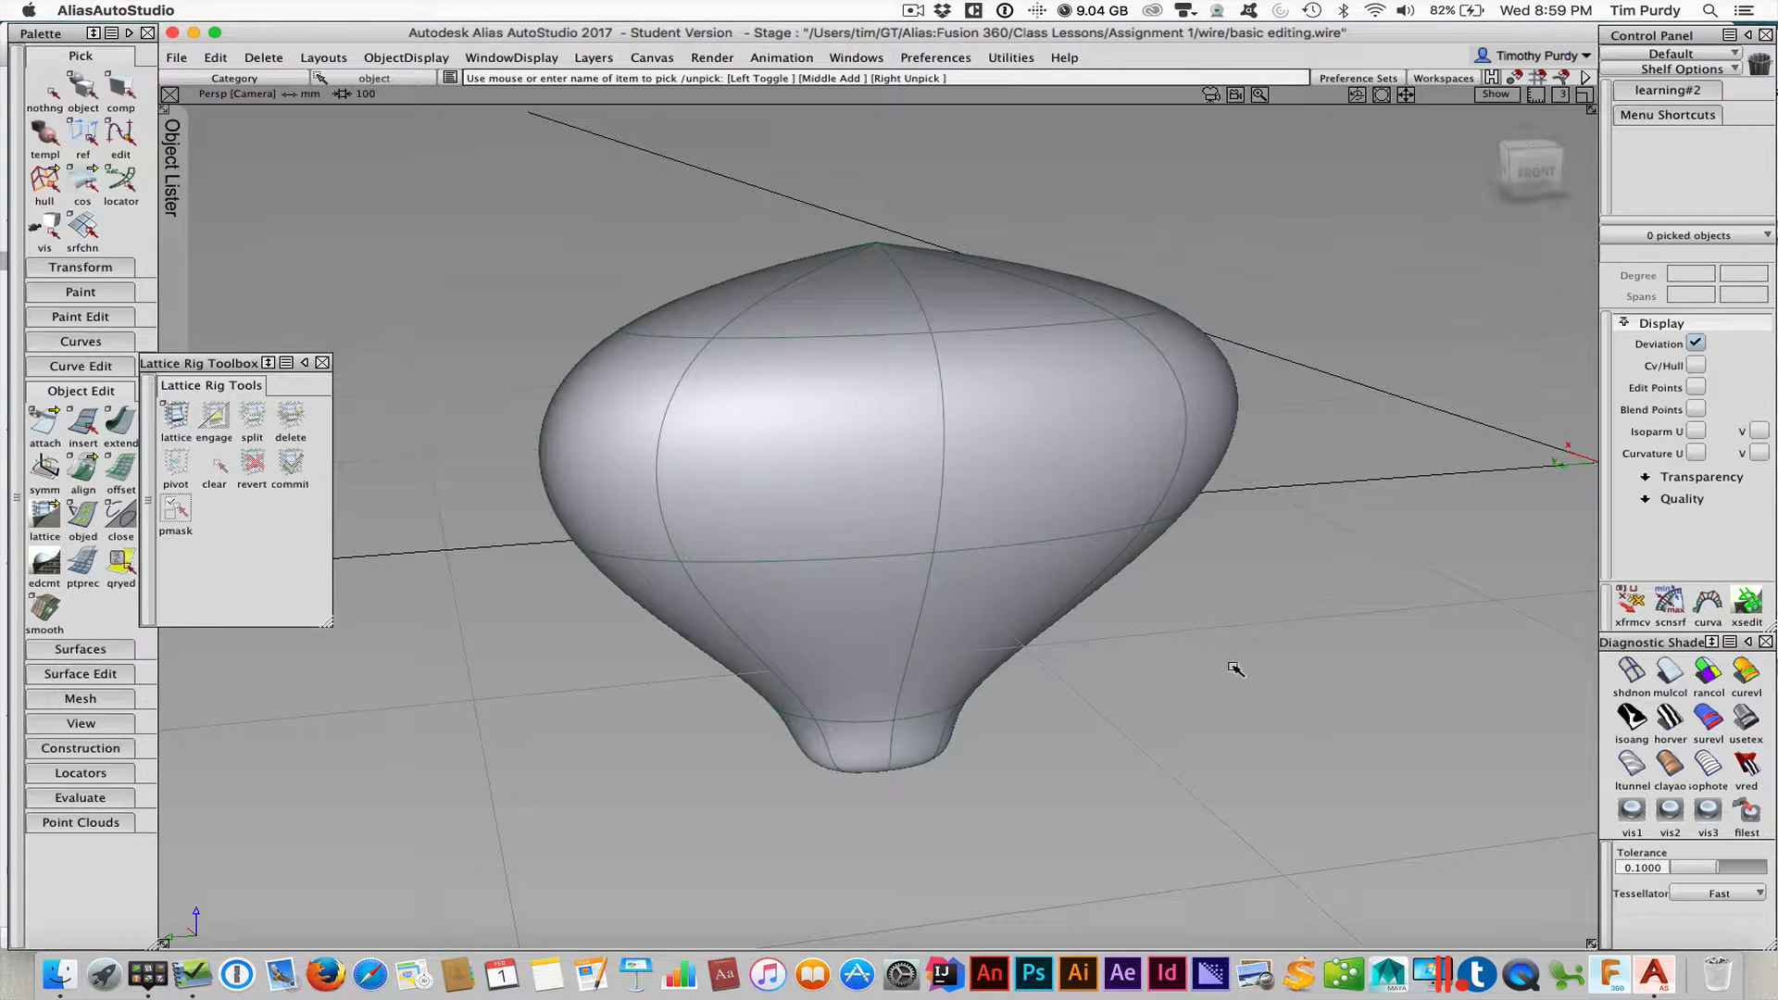
pyautogui.click(321, 362)
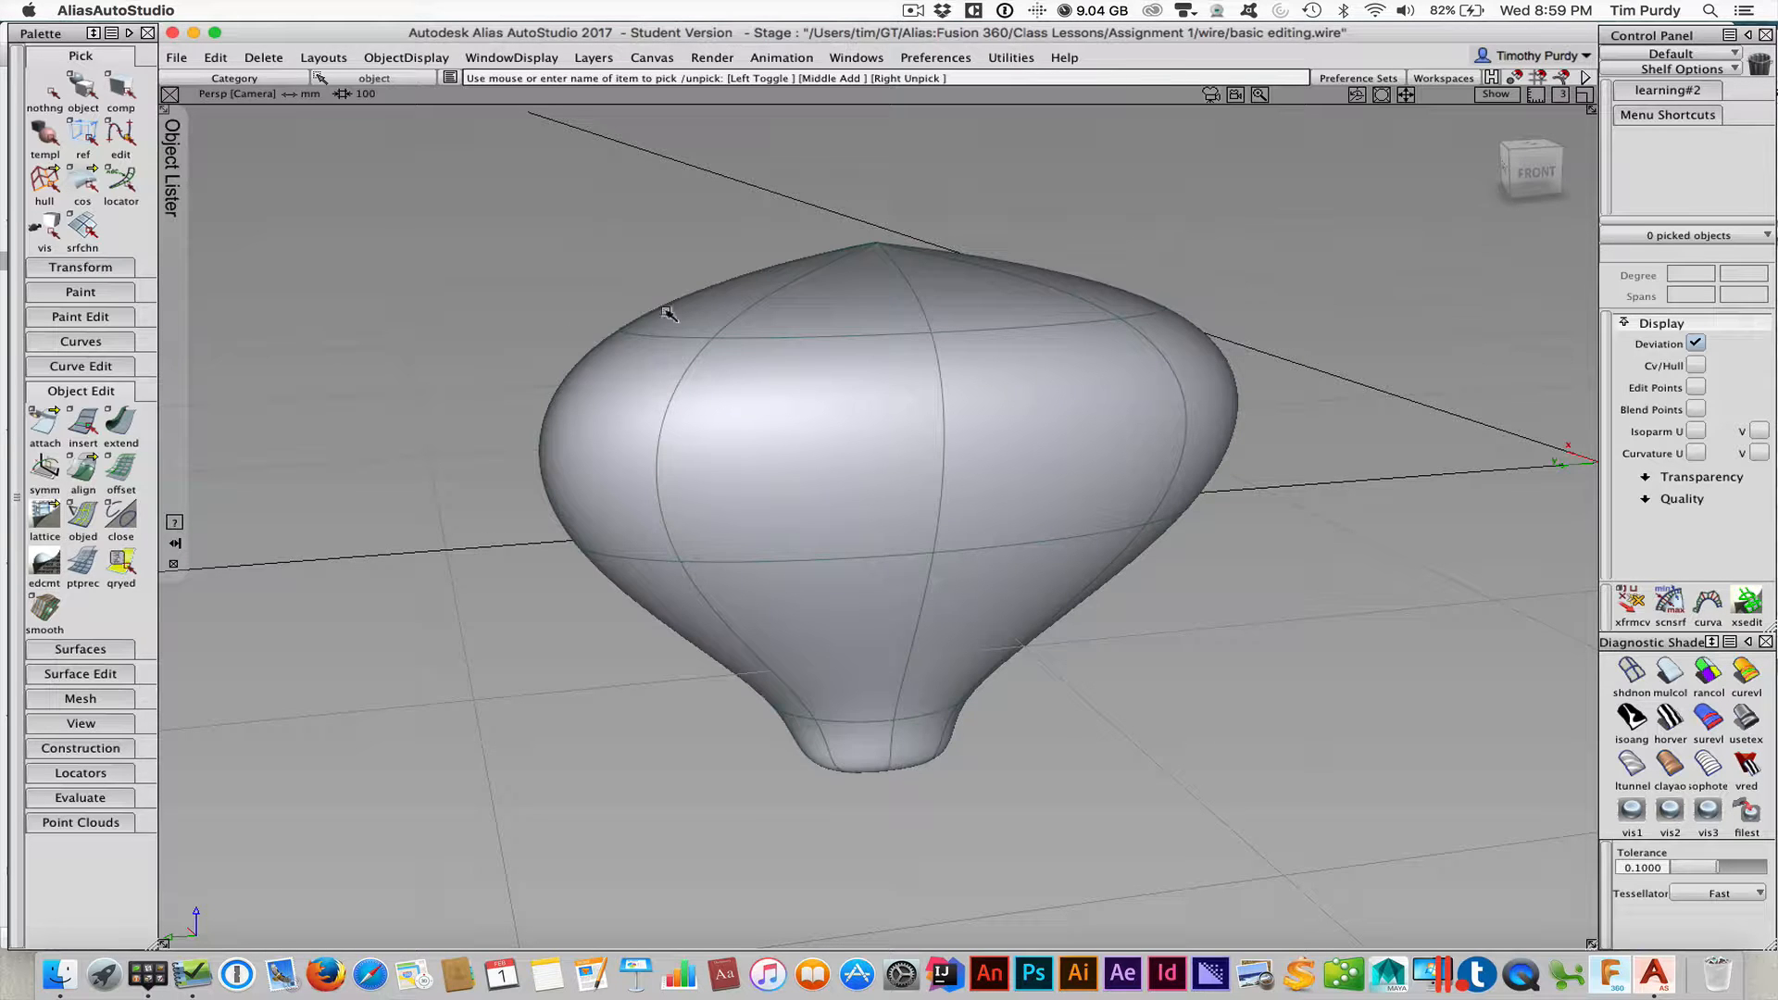
# Reopen the form's lattice for editing from its DYNAMIC SHAPE MODELING entry in the History View
pyautogui.click(1493, 78)
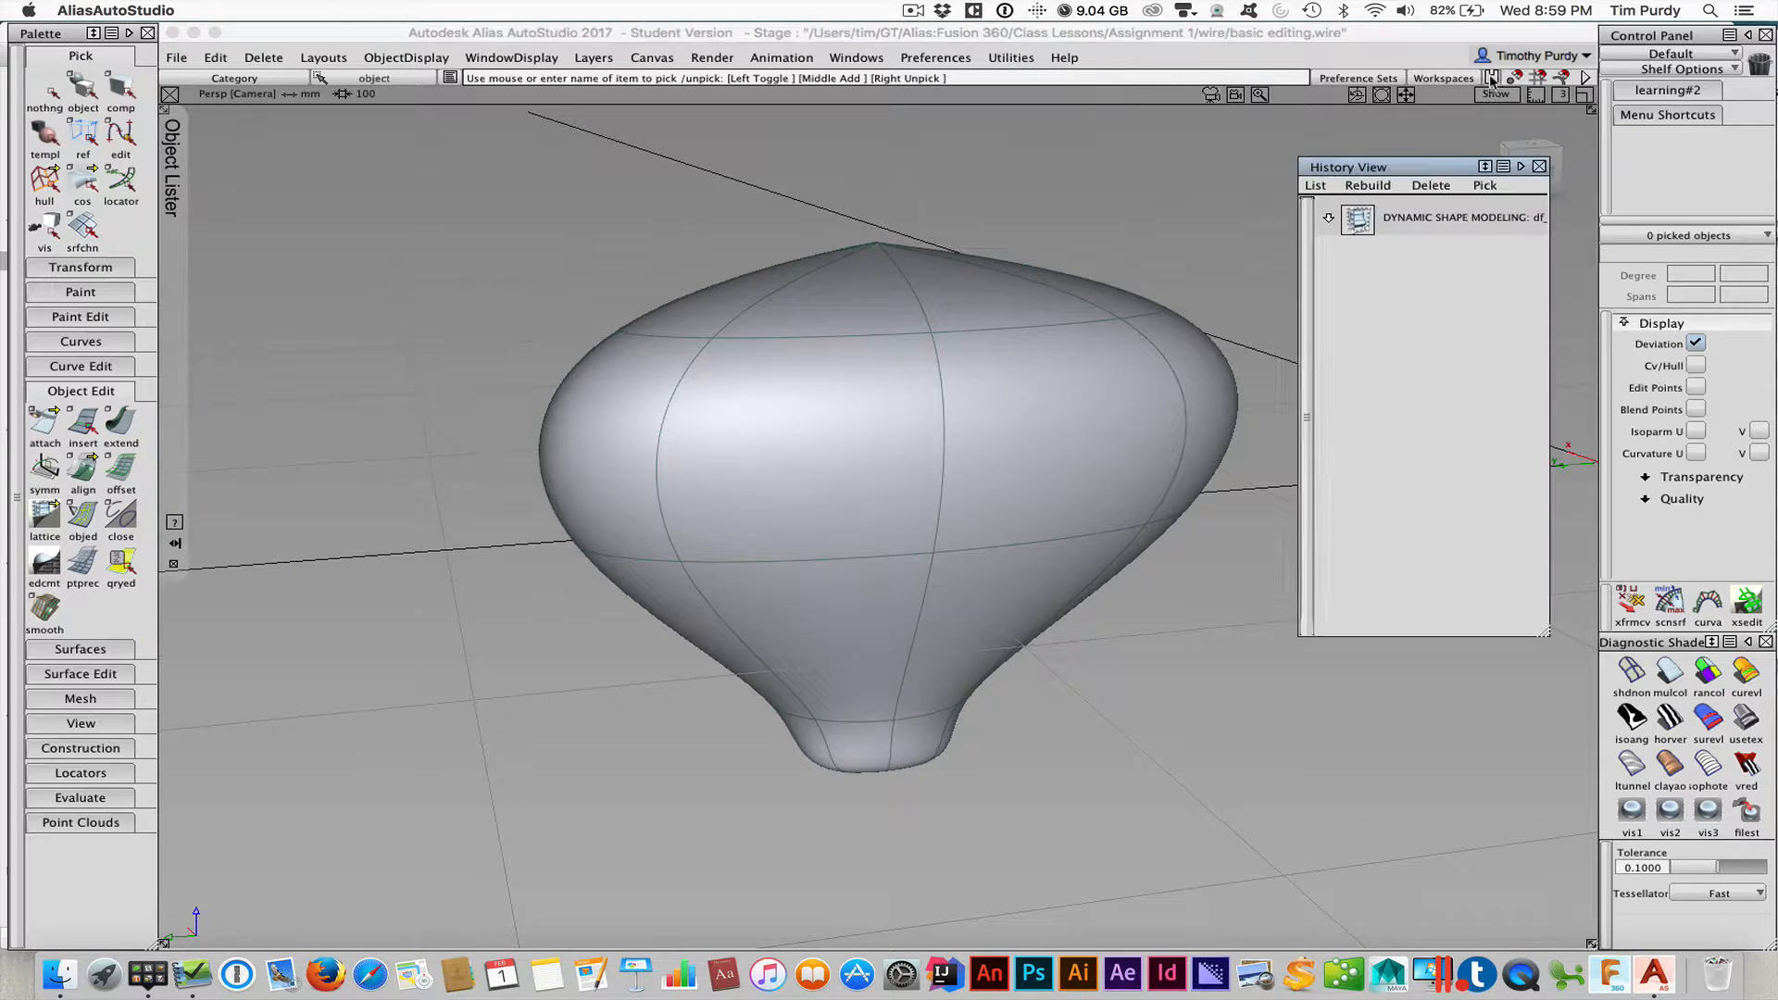
pyautogui.doubleClick(1357, 223)
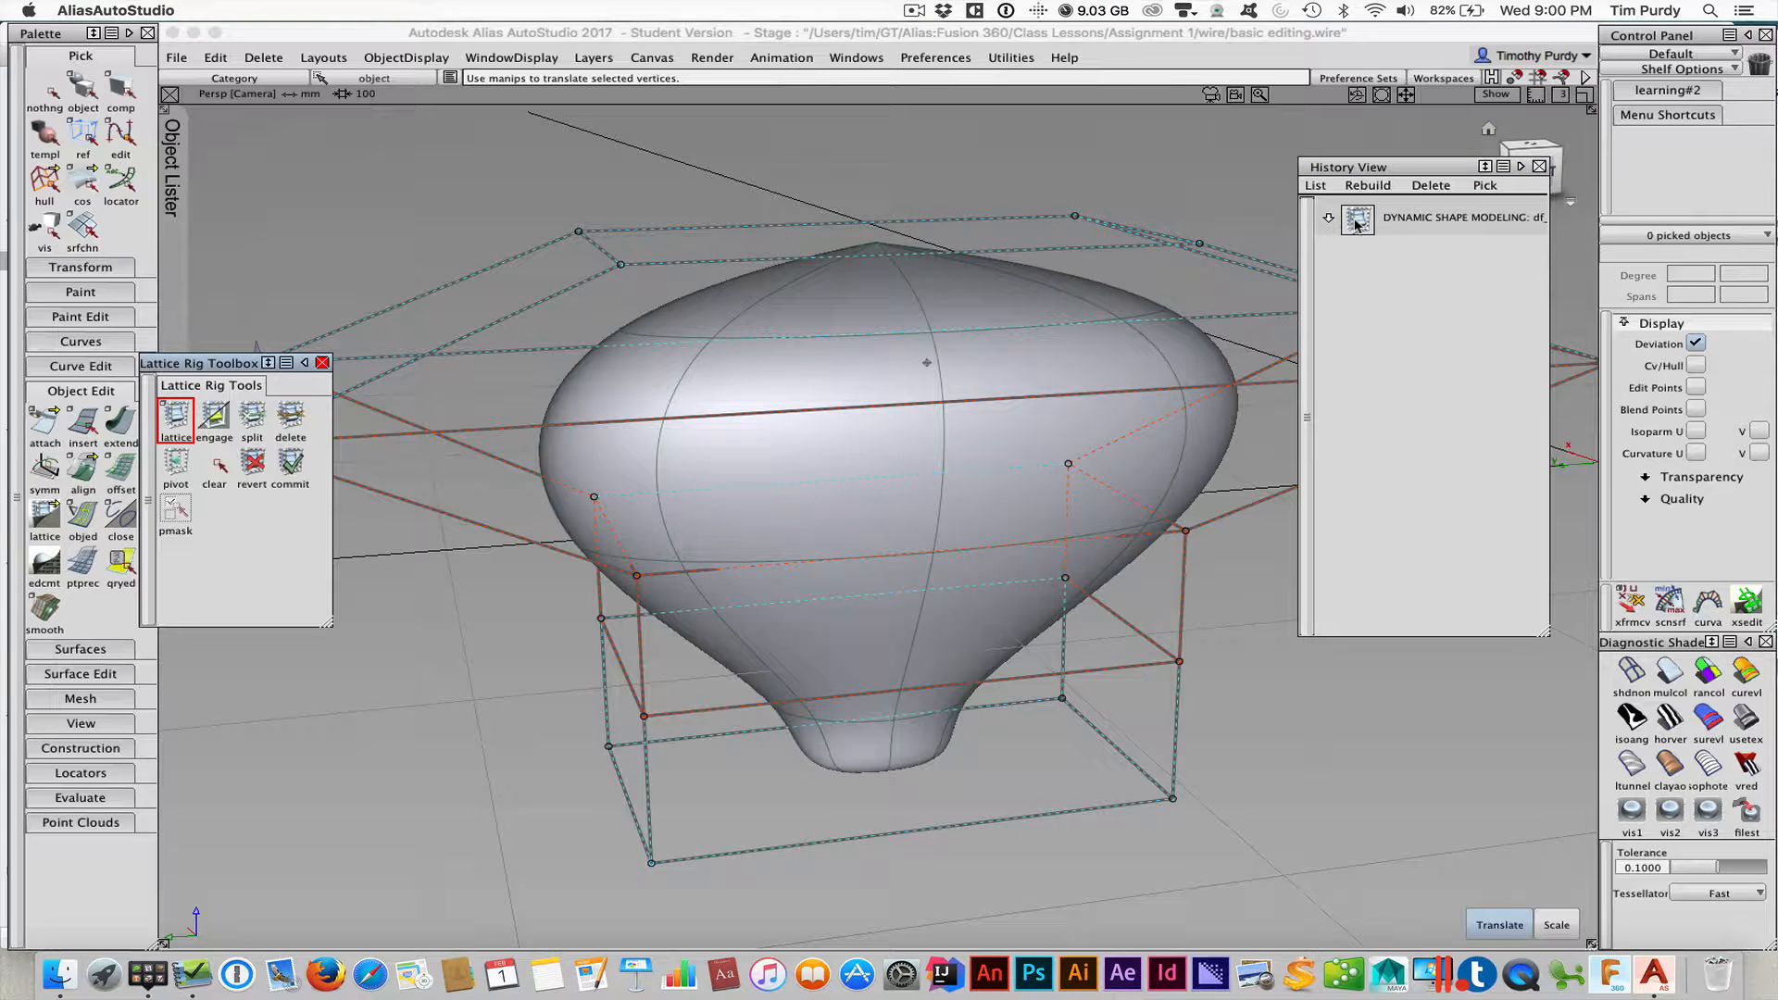
pyautogui.click(1540, 167)
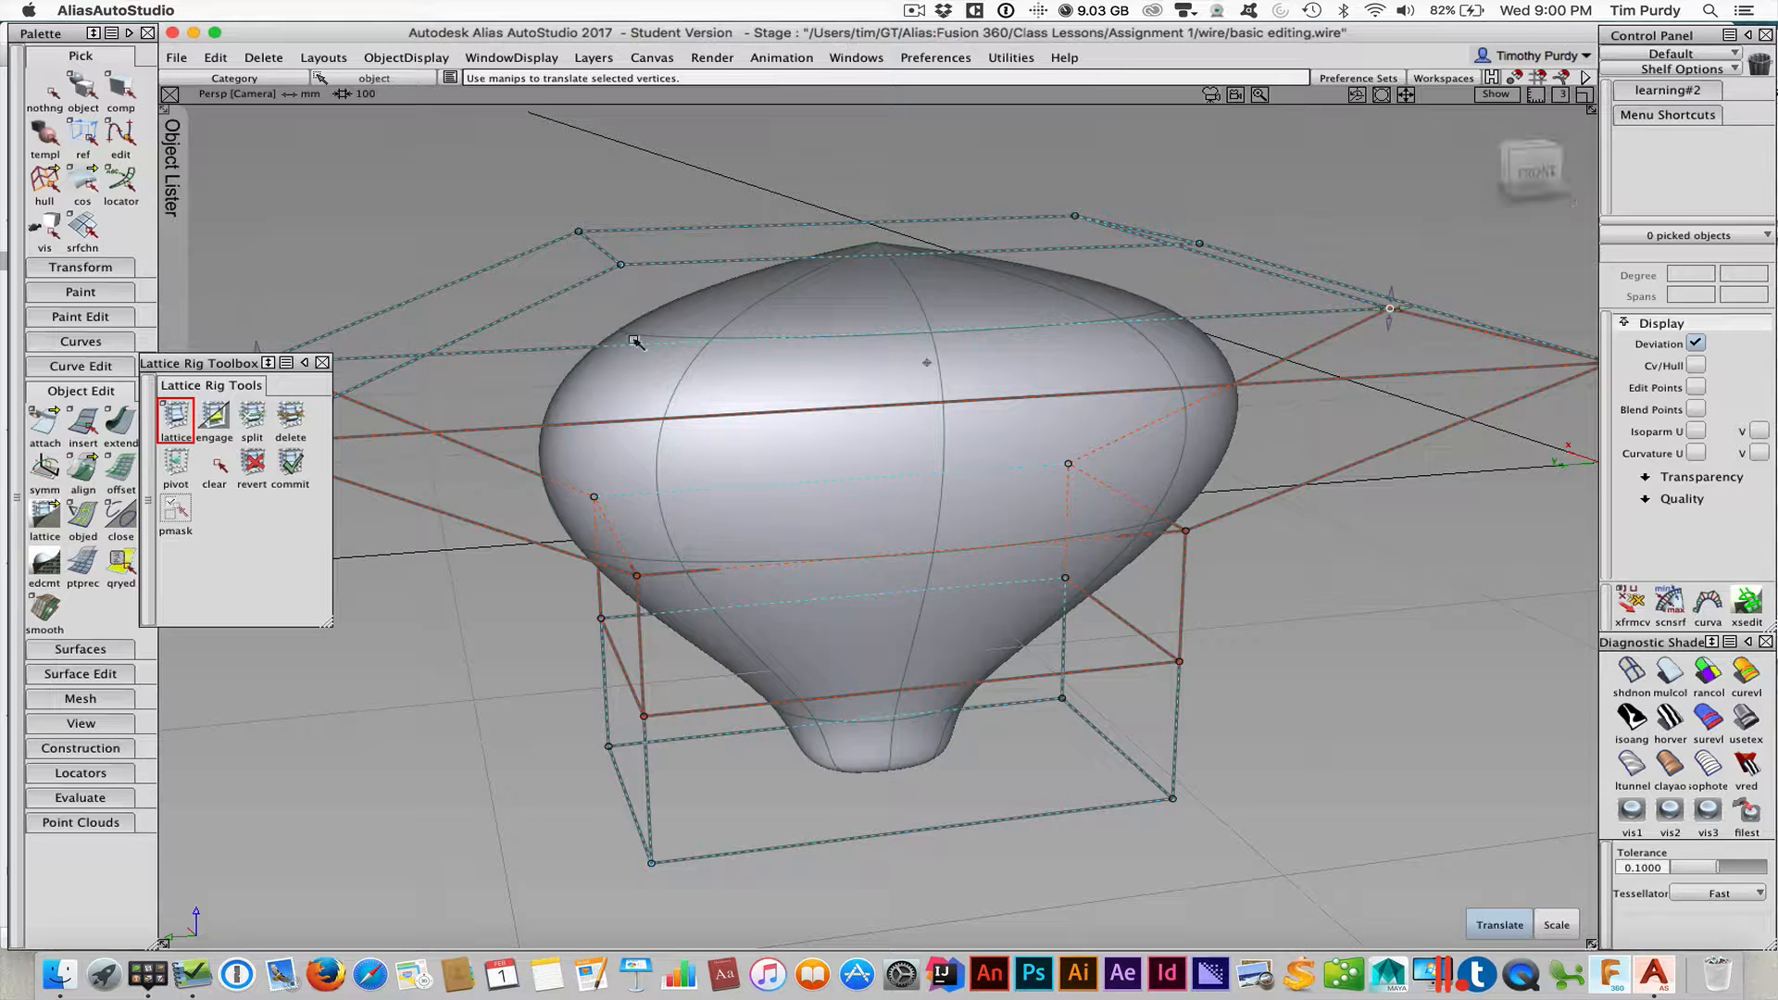
pyautogui.keyDown('ctrl'); pyautogui.keyDown('shift'); pyautogui.moveTo(334, 515); pyautogui.dragTo(358, 389); pyautogui.keyUp('shift'); pyautogui.keyUp('ctrl')
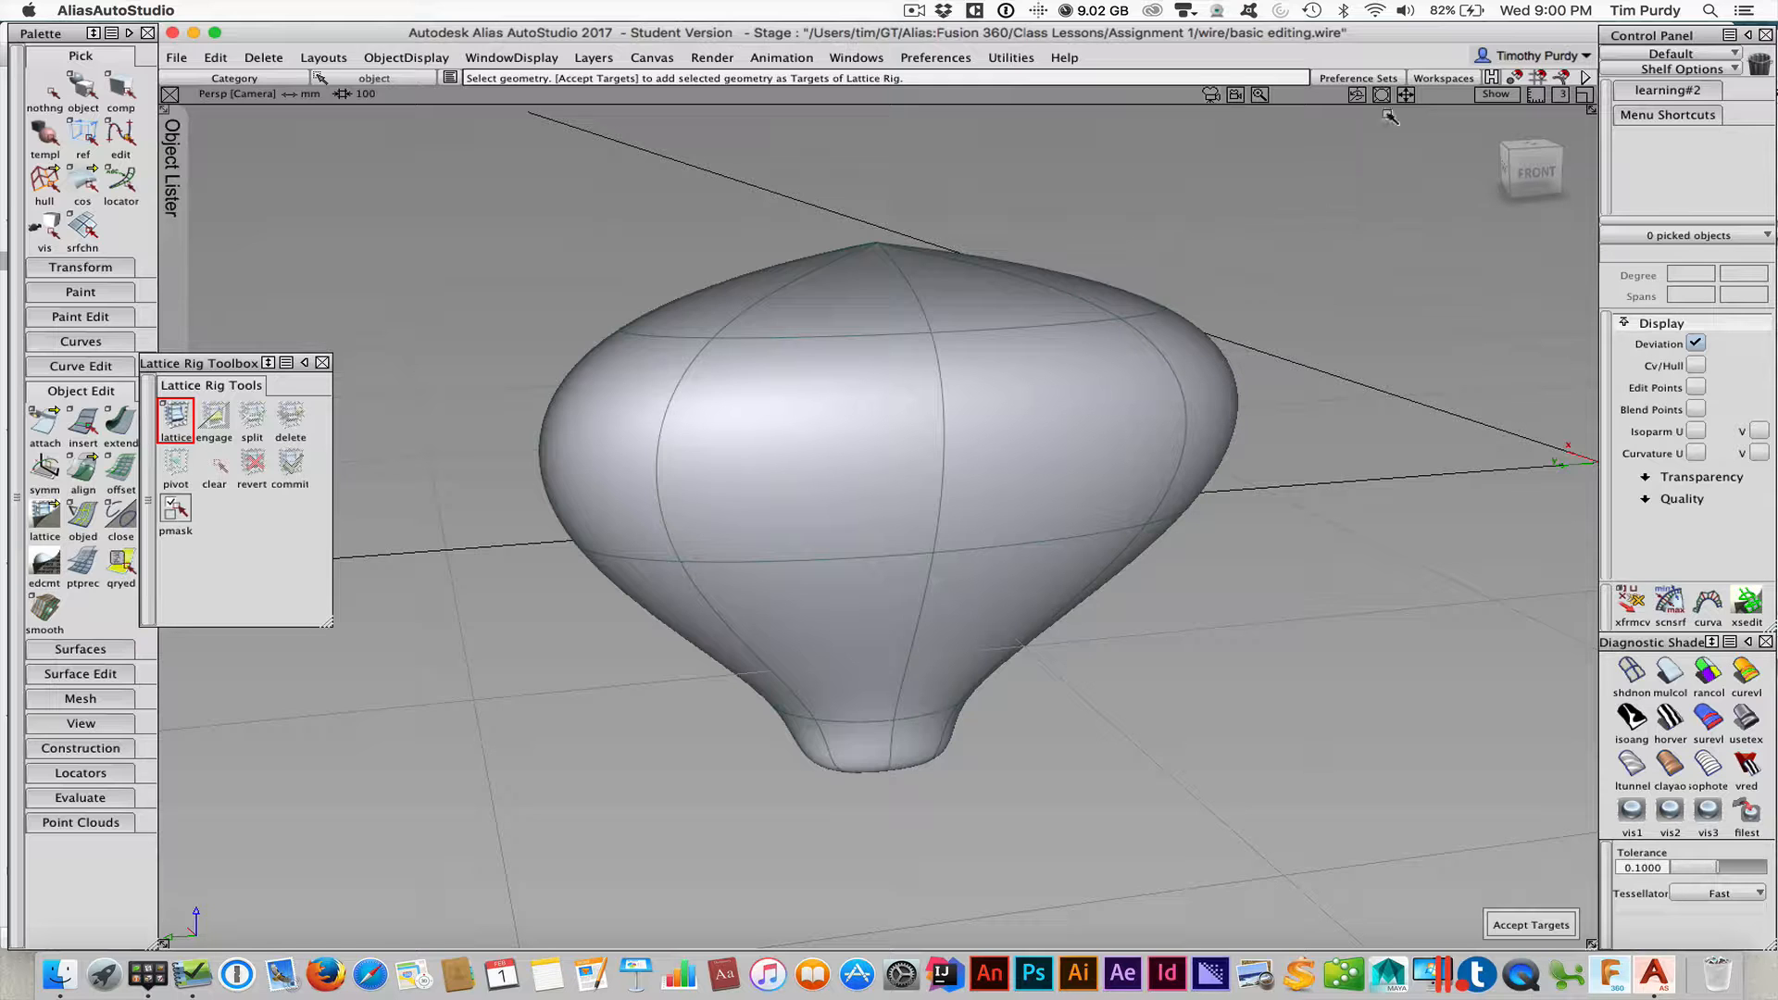
pyautogui.click(1493, 78)
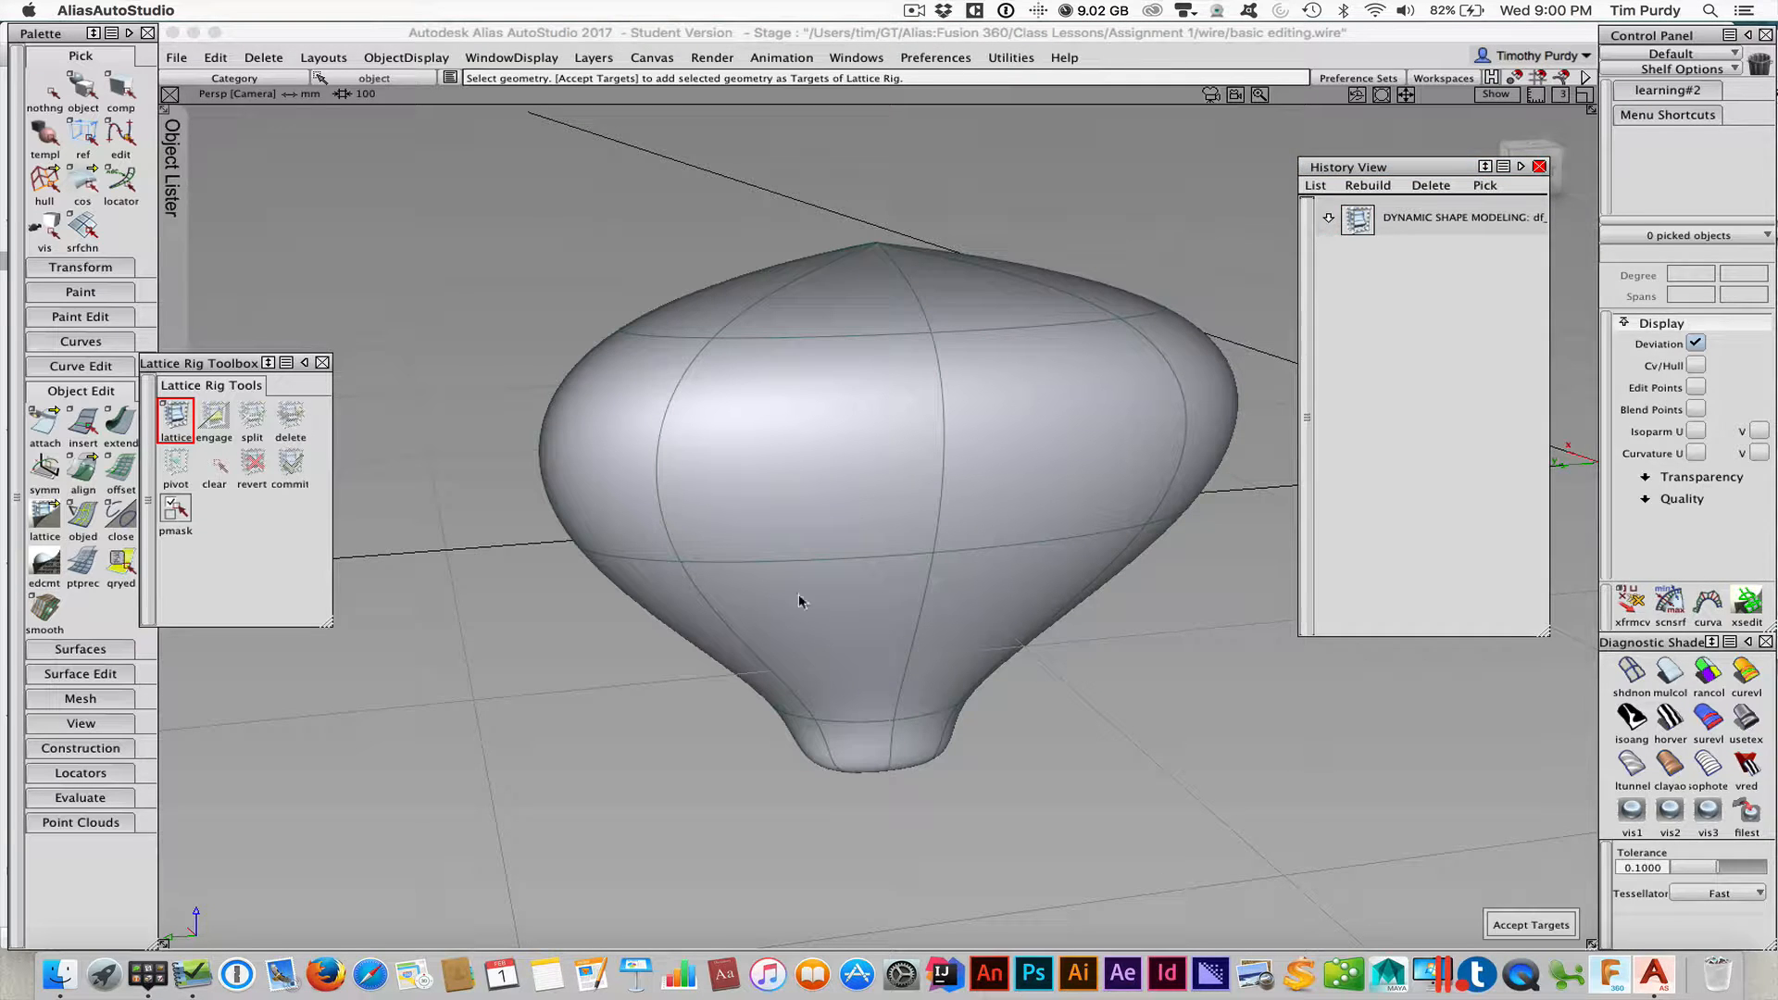
pyautogui.keyDown('ctrl'); pyautogui.keyDown('shift'); pyautogui.moveTo(880, 646); pyautogui.dragTo(879, 659); pyautogui.keyUp('shift'); pyautogui.keyUp('ctrl')
pyautogui.keyDown('ctrl'); pyautogui.keyDown('shift'); pyautogui.moveTo(881, 508); pyautogui.dragTo(880, 562); pyautogui.keyUp('shift'); pyautogui.keyUp('ctrl')
pyautogui.doubleClick(1356, 222)
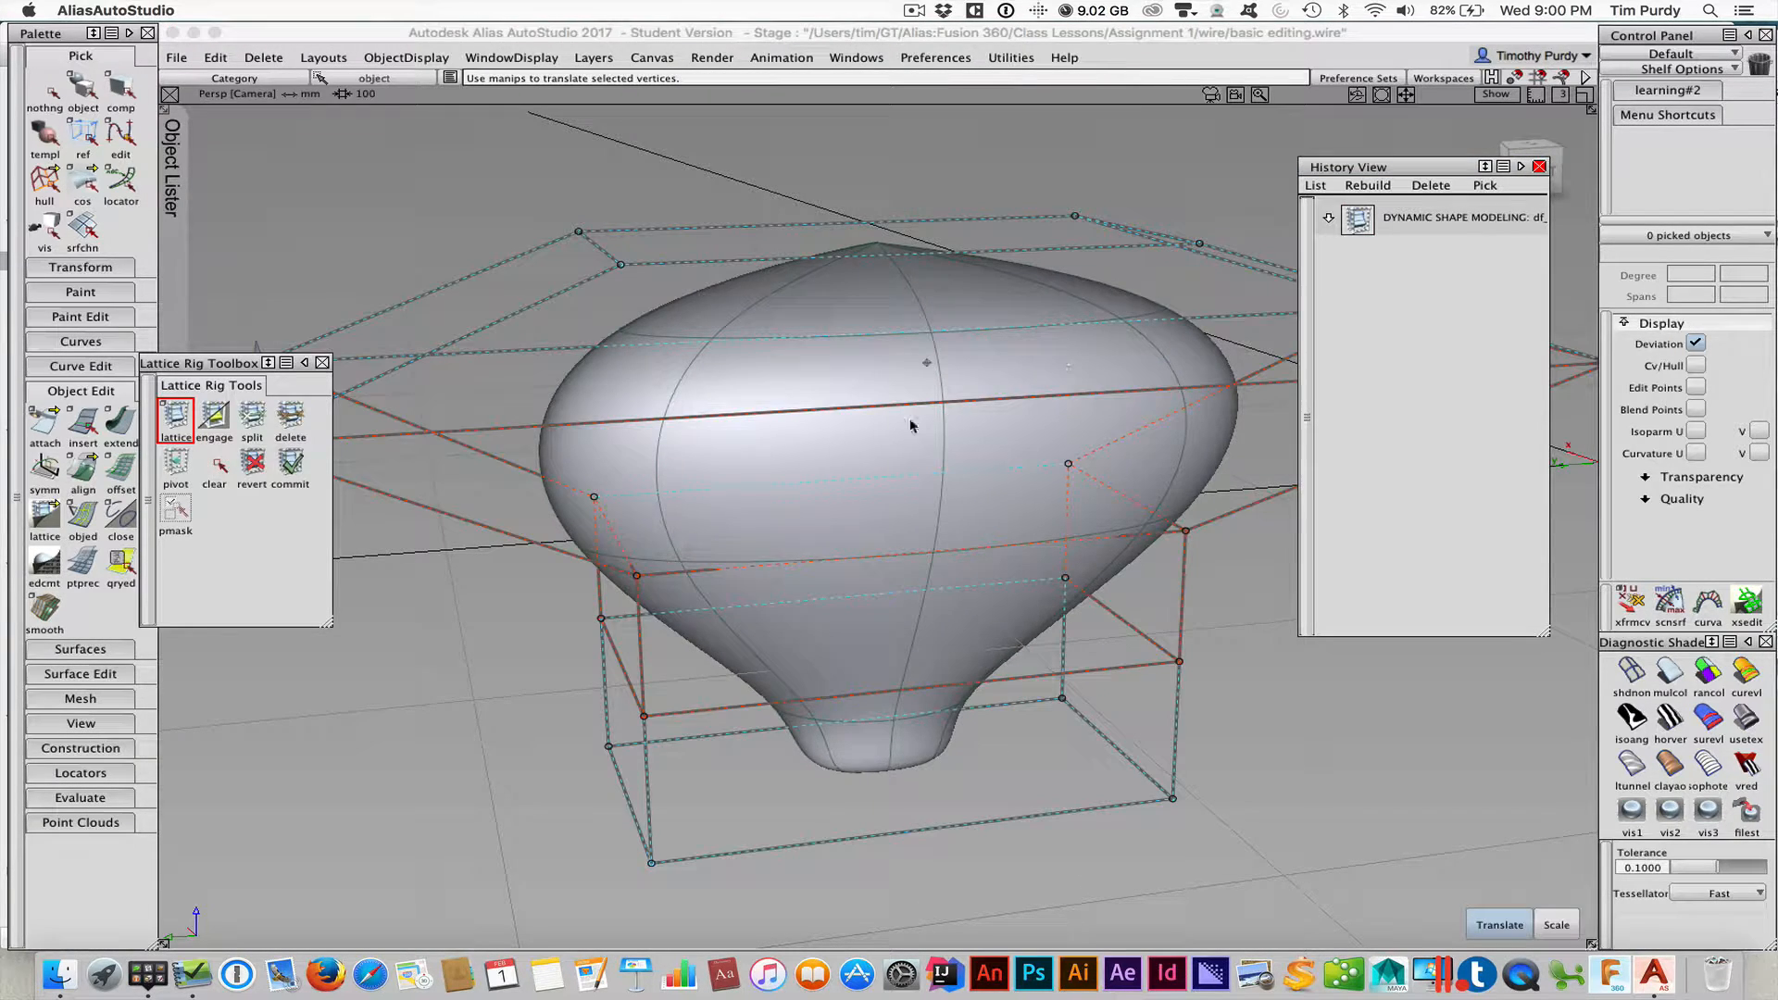
pyautogui.keyDown('alt'); pyautogui.keyDown('shift'); pyautogui.moveTo(734, 481); pyautogui.dragTo(760, 505); pyautogui.keyUp('shift'); pyautogui.keyUp('alt')
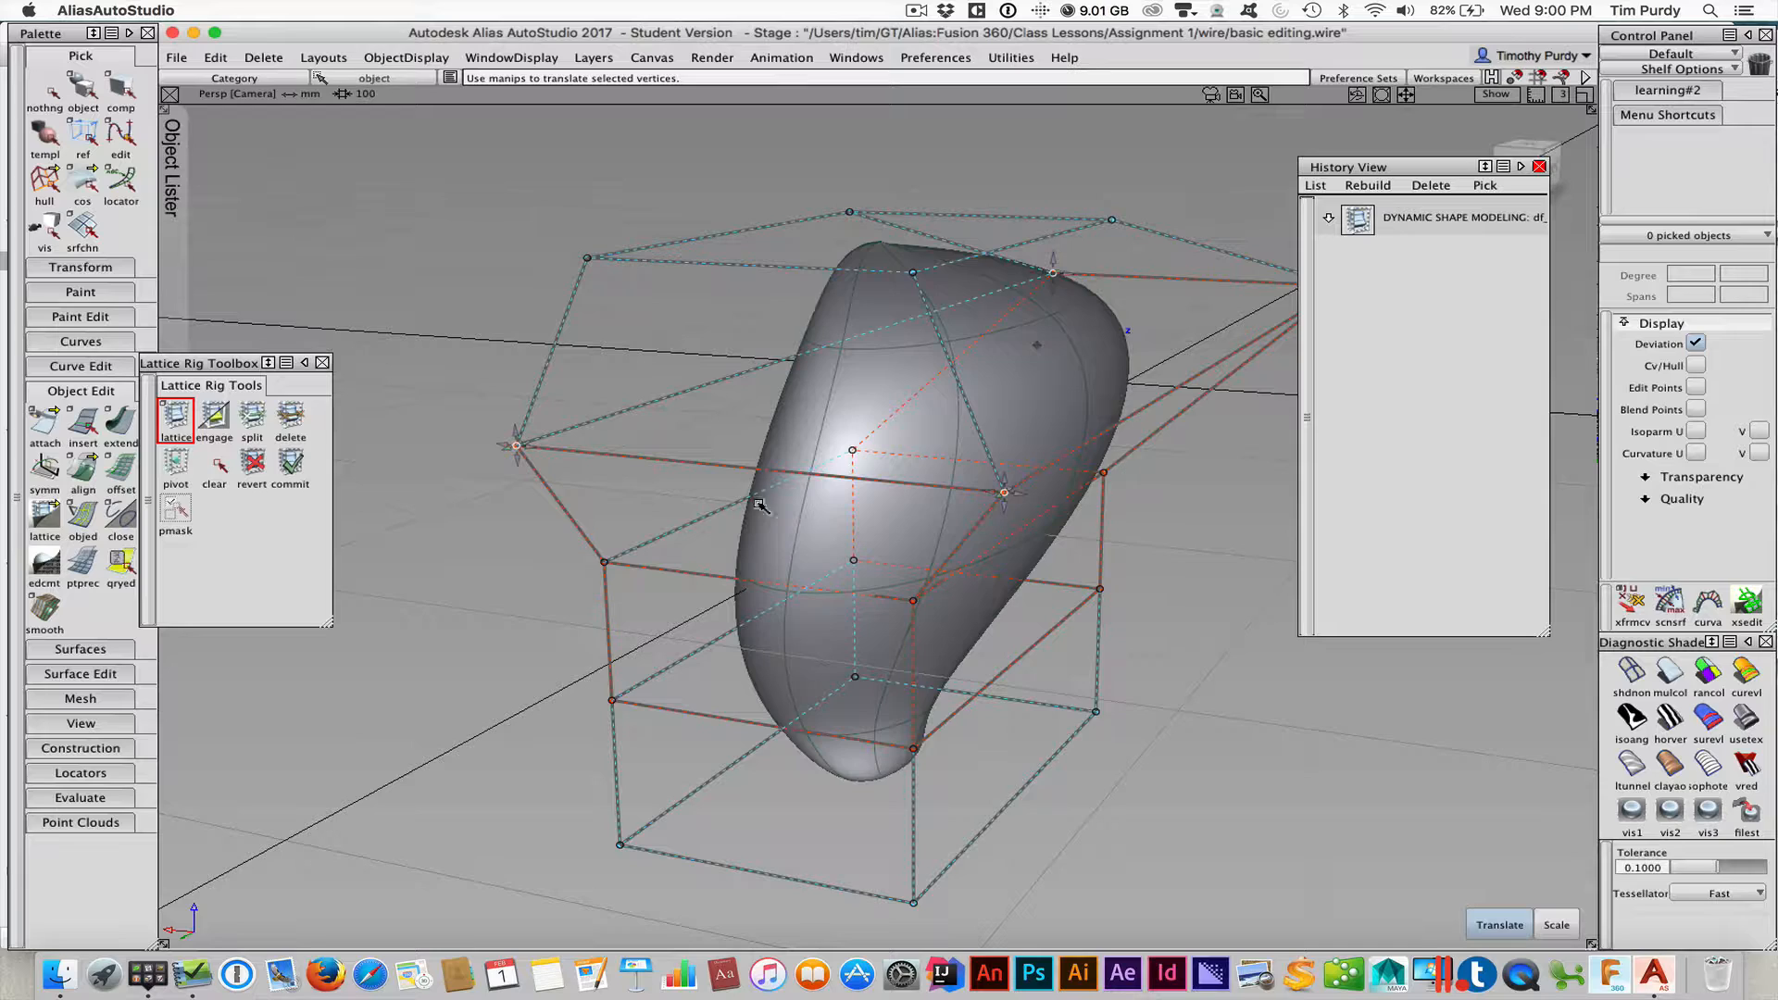
pyautogui.keyDown('alt'); pyautogui.keyDown('shift'); pyautogui.moveTo(881, 587); pyautogui.dragTo(913, 394); pyautogui.keyUp('shift'); pyautogui.keyUp('alt')
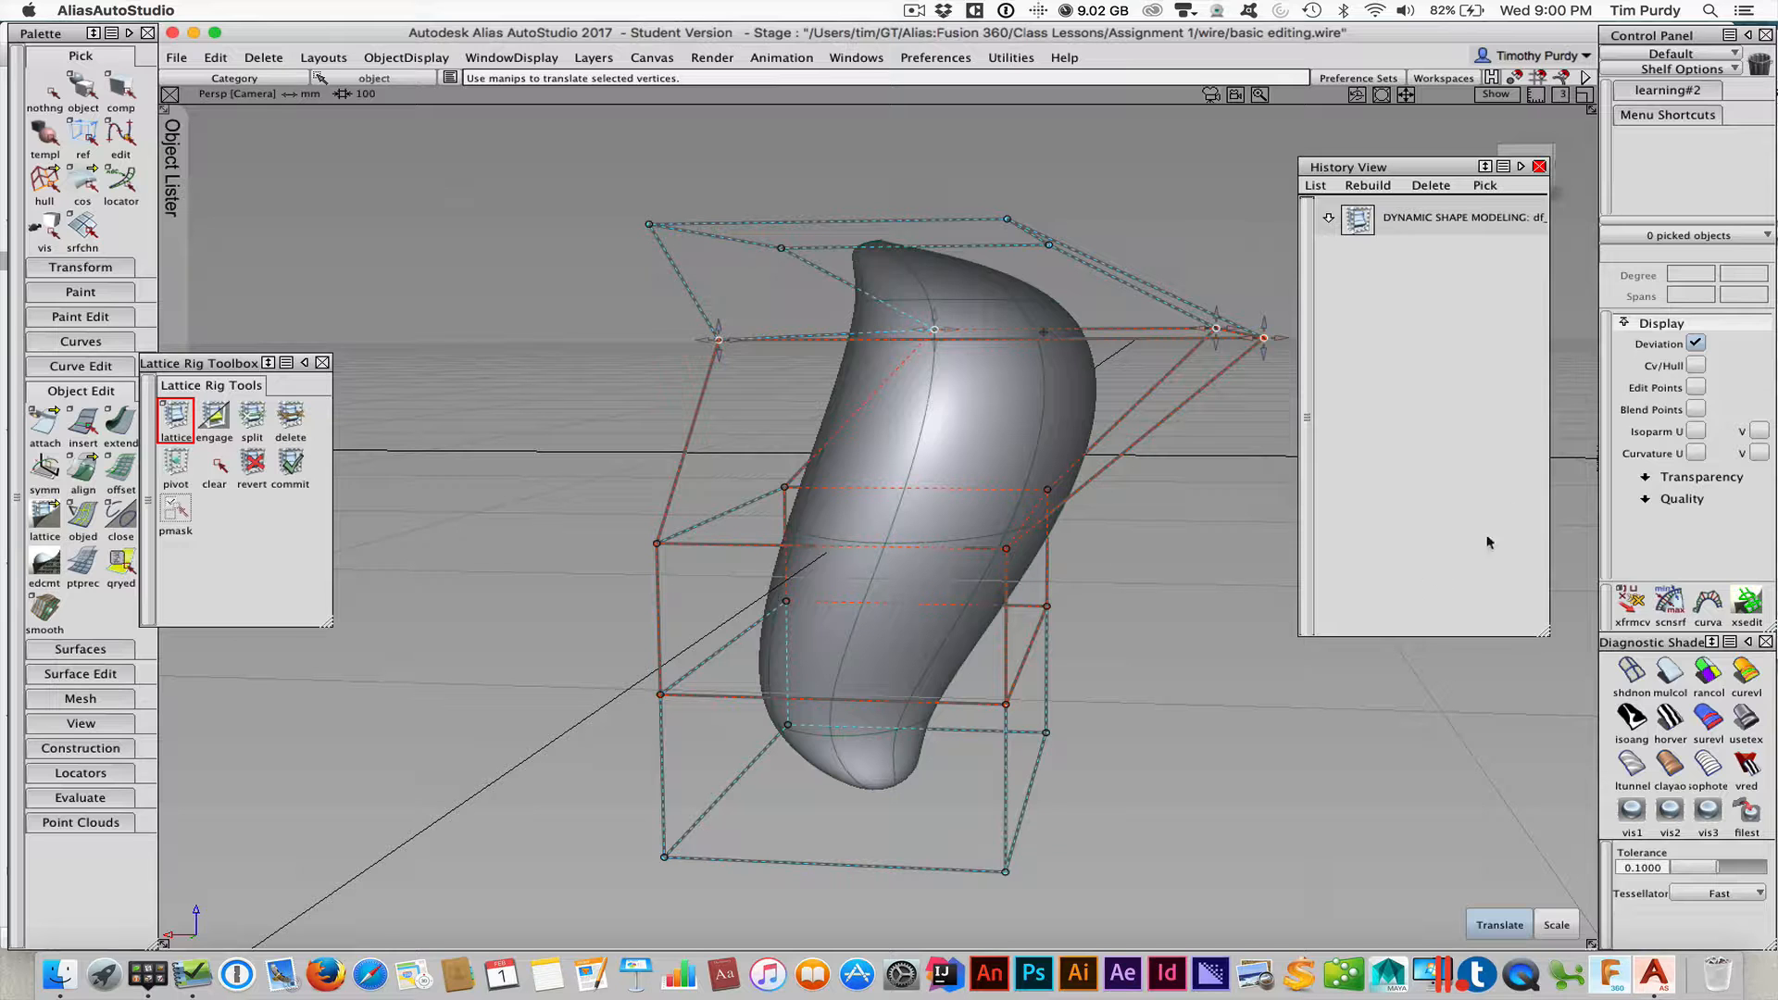
# Leave the lattice, pick the deformed sphere surface and turn on its CV/Hull display
pyautogui.keyDown('ctrl'); pyautogui.keyDown('shift'); pyautogui.moveTo(990, 554); pyautogui.dragTo(993, 601); pyautogui.keyUp('shift'); pyautogui.keyUp('ctrl')
pyautogui.click(939, 416)
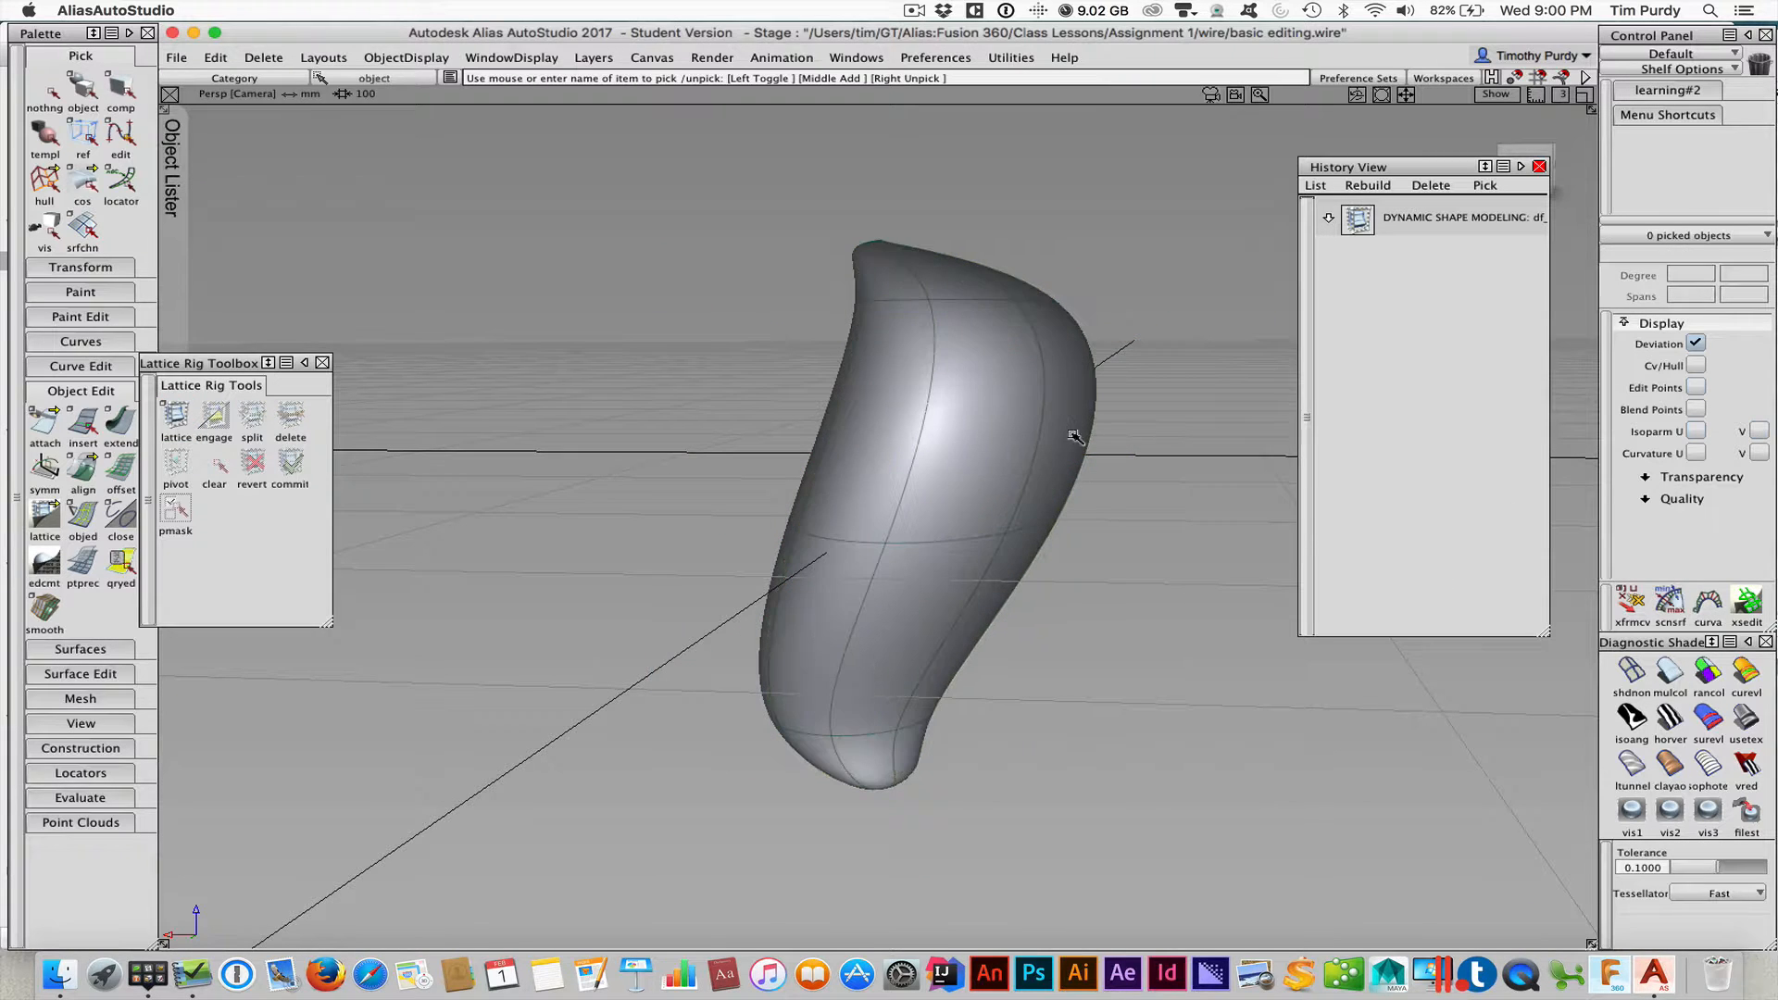
pyautogui.keyDown('ctrl'); pyautogui.keyDown('shift'); pyautogui.moveTo(1016, 408); pyautogui.dragTo(982, 450); pyautogui.keyUp('shift'); pyautogui.keyUp('ctrl')
pyautogui.click(908, 448)
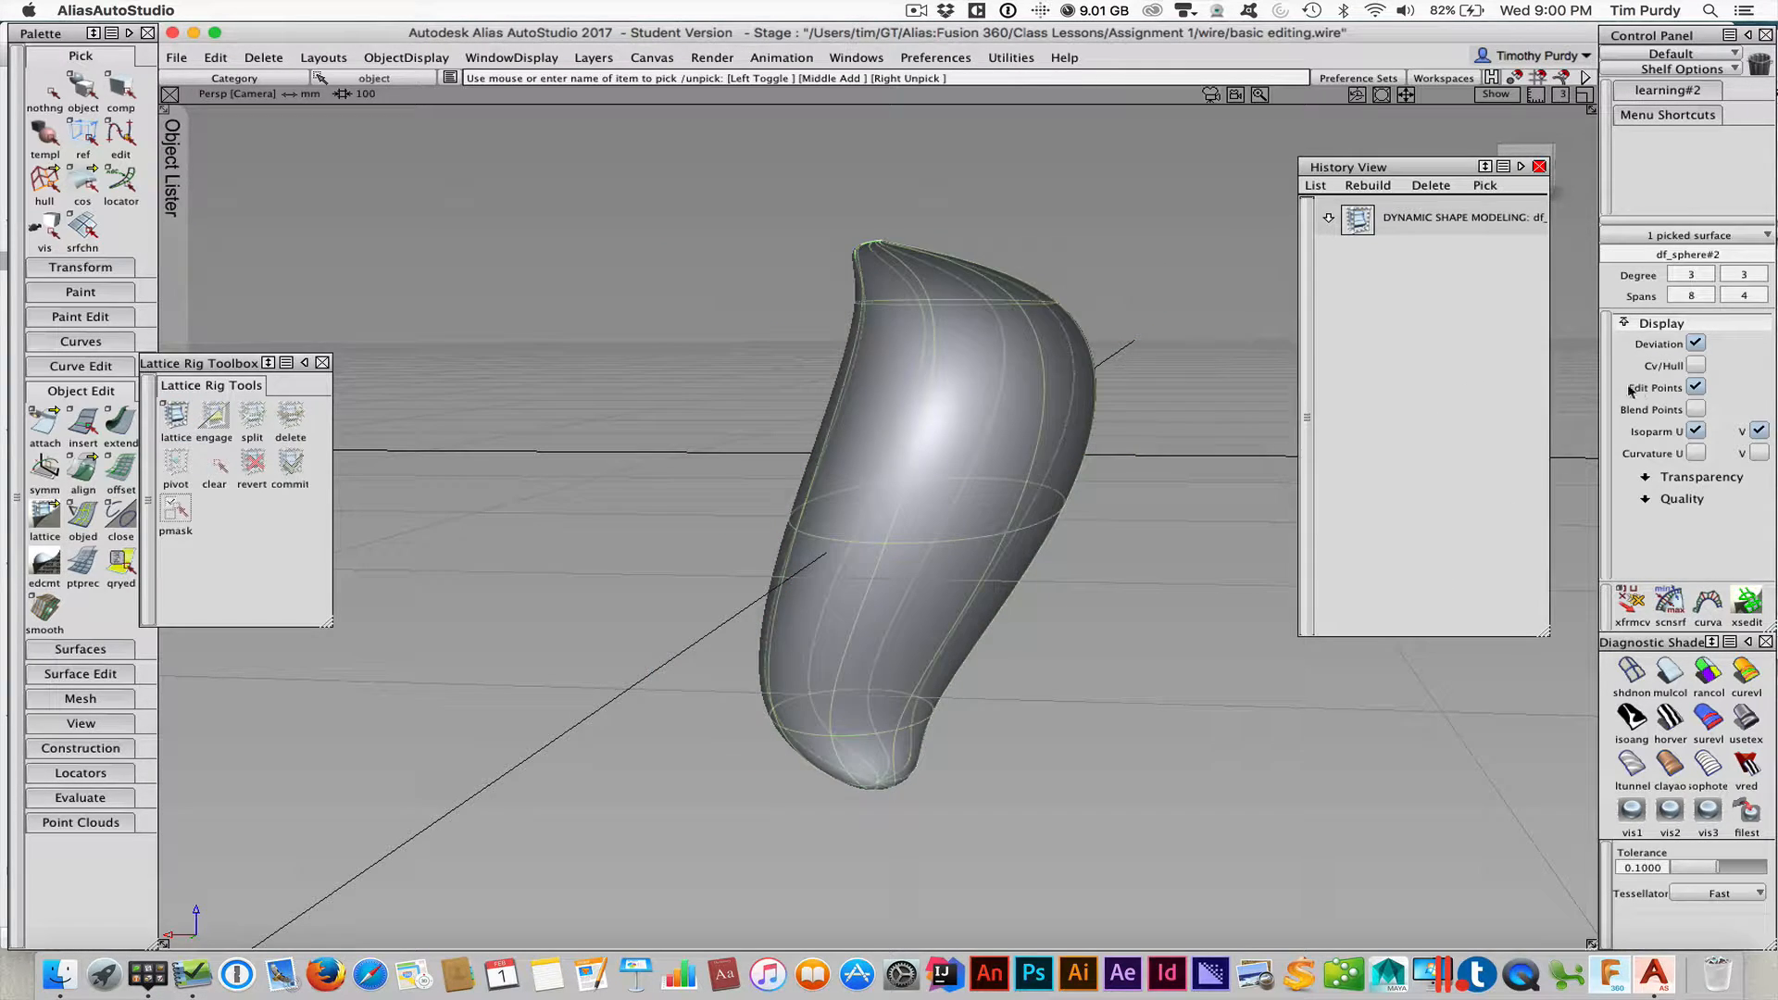
pyautogui.click(1698, 365)
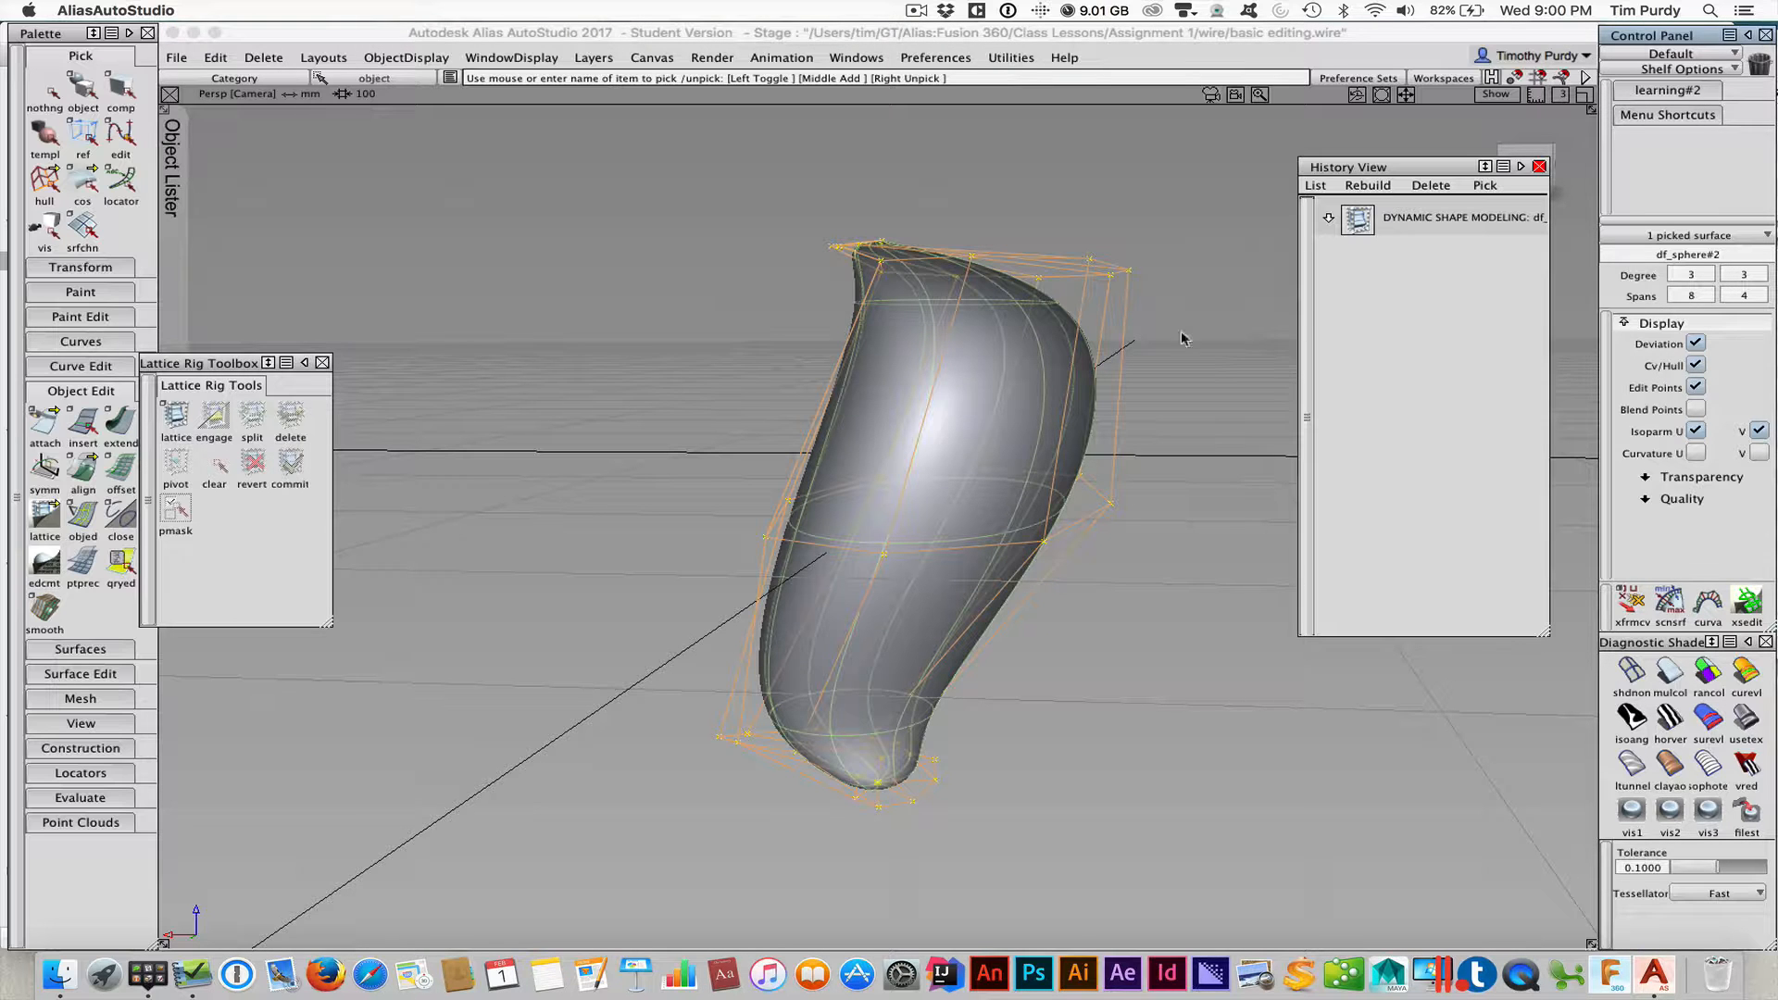
# Recall the lattice from the surface's history and translate two side vertices of the middle split level outward
pyautogui.doubleClick(1350, 222)
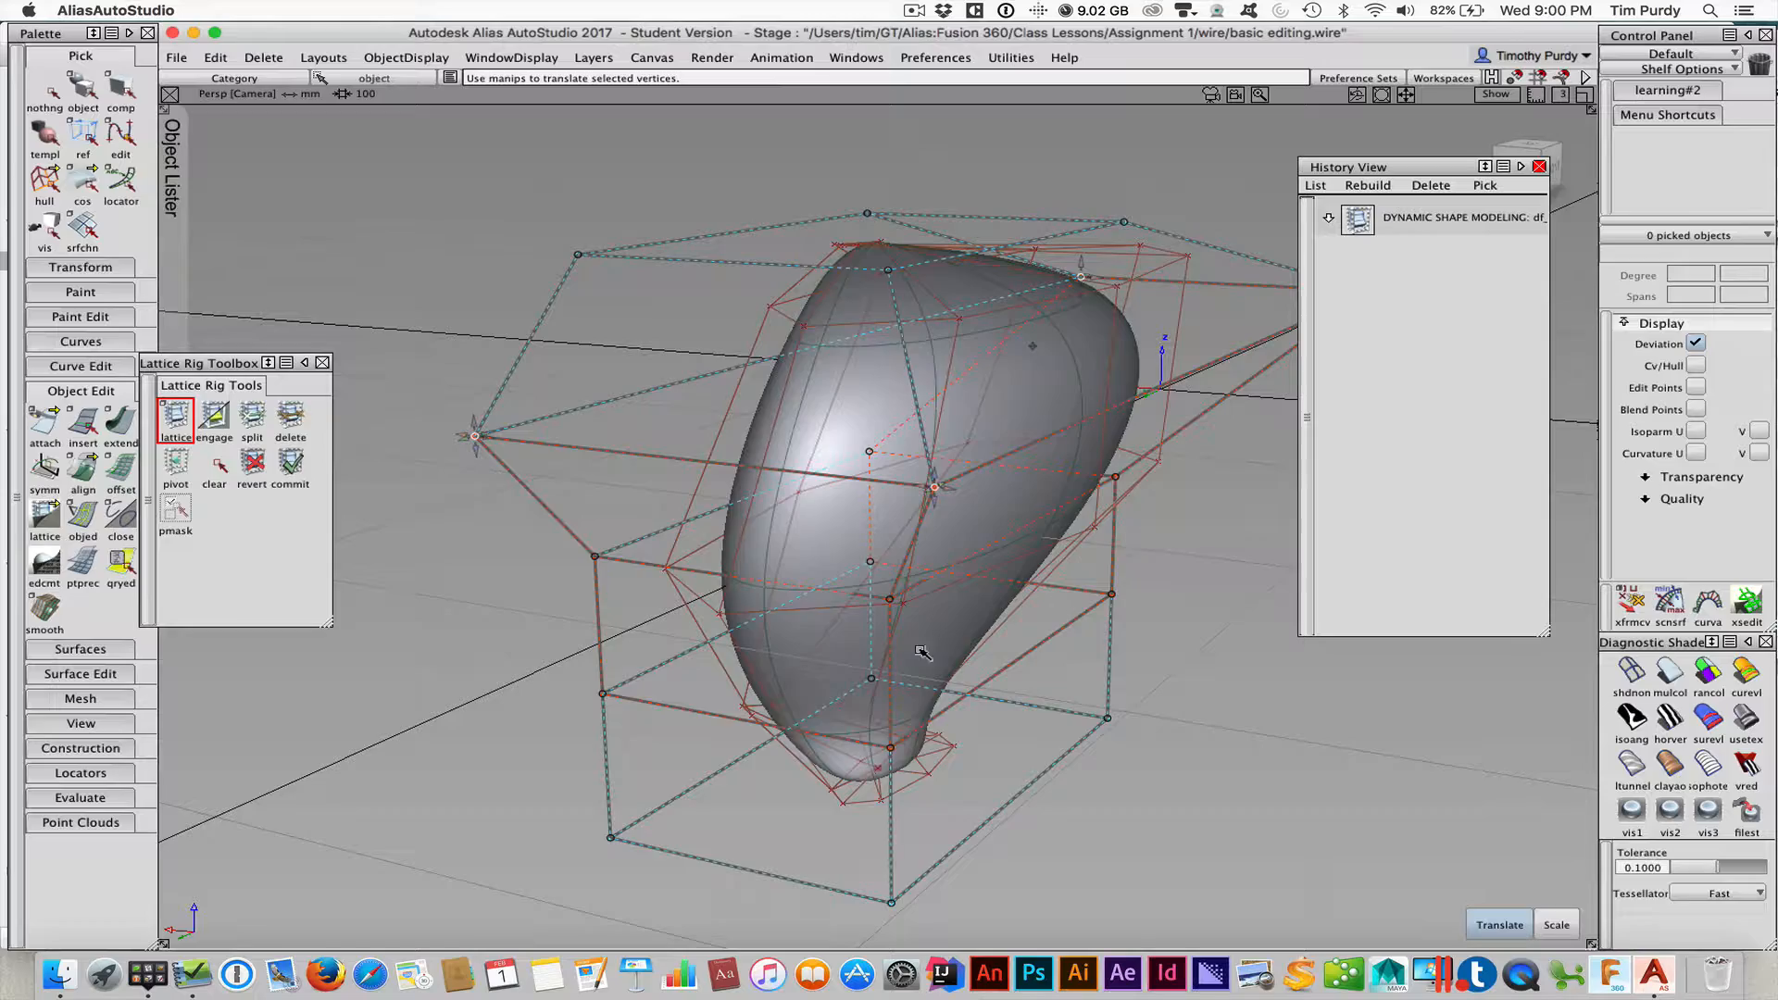
pyautogui.keyDown('alt'); pyautogui.keyDown('shift'); pyautogui.moveTo(922, 652); pyautogui.dragTo(819, 575); pyautogui.keyUp('shift'); pyautogui.keyUp('alt')
pyautogui.keyDown('alt'); pyautogui.keyDown('shift'); pyautogui.moveTo(1051, 600); pyautogui.dragTo(482, 532); pyautogui.keyUp('shift'); pyautogui.keyUp('alt')
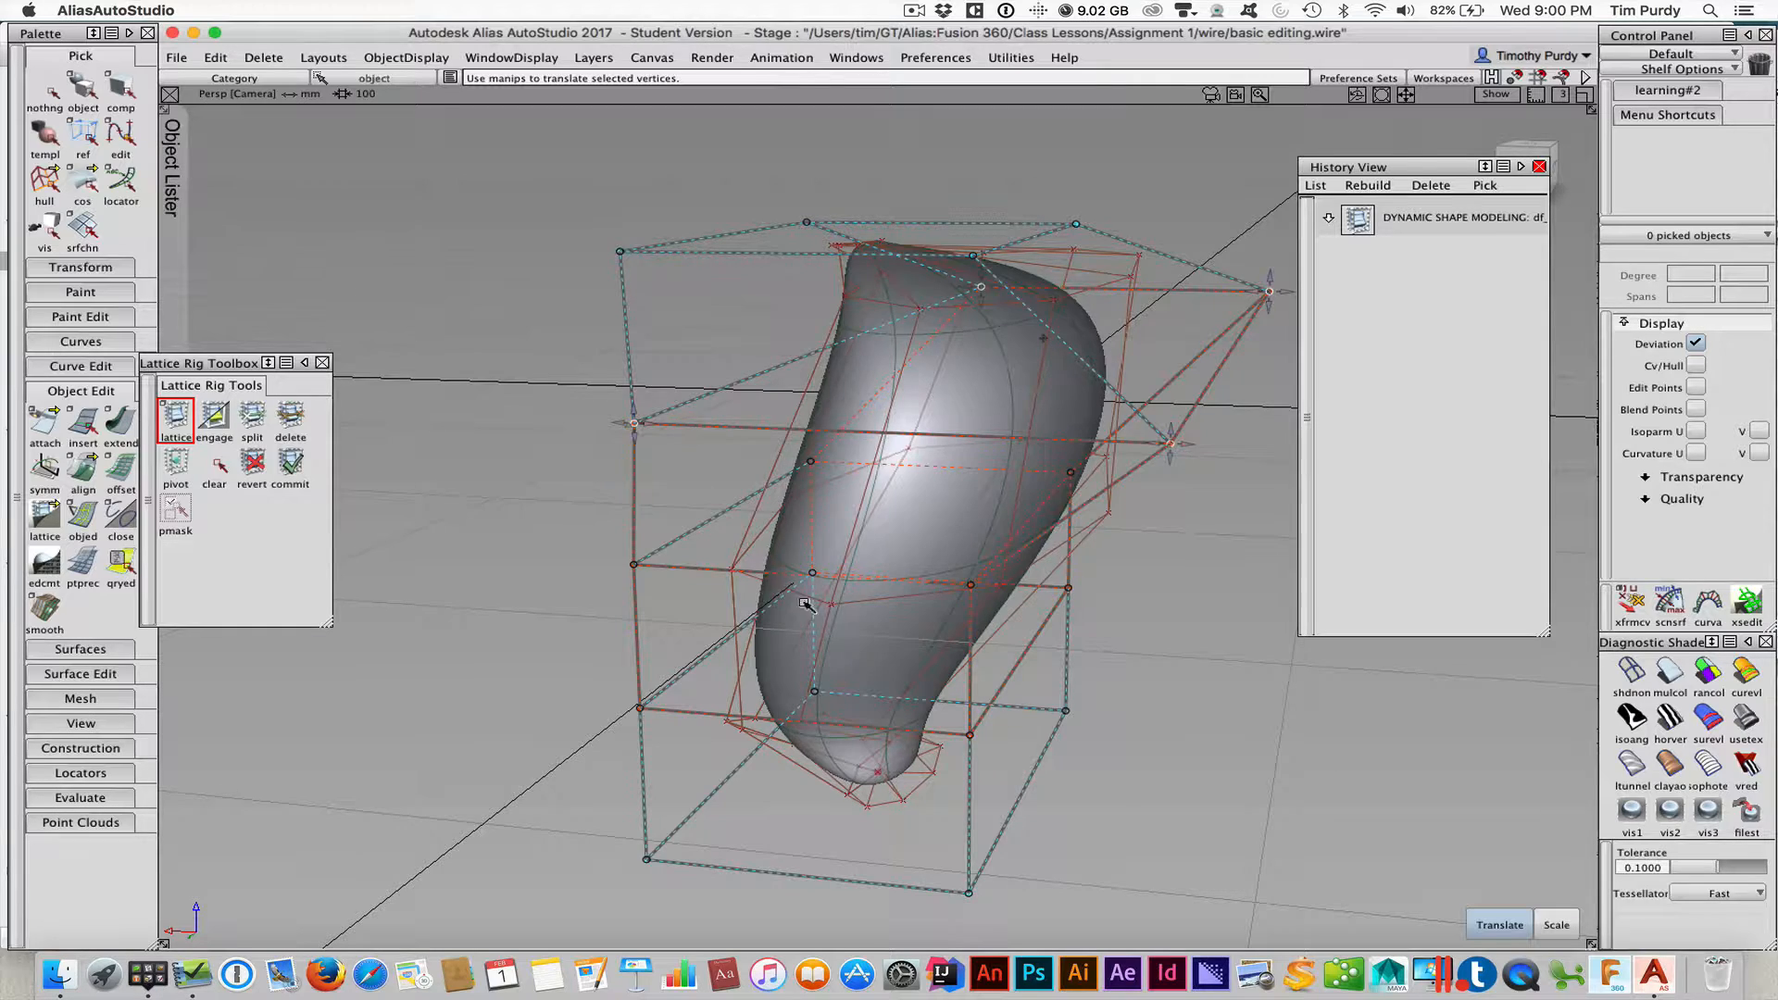
pyautogui.keyDown('alt'); pyautogui.keyDown('shift'); pyautogui.moveTo(805, 604); pyautogui.dragTo(901, 500); pyautogui.keyUp('shift'); pyautogui.keyUp('alt')
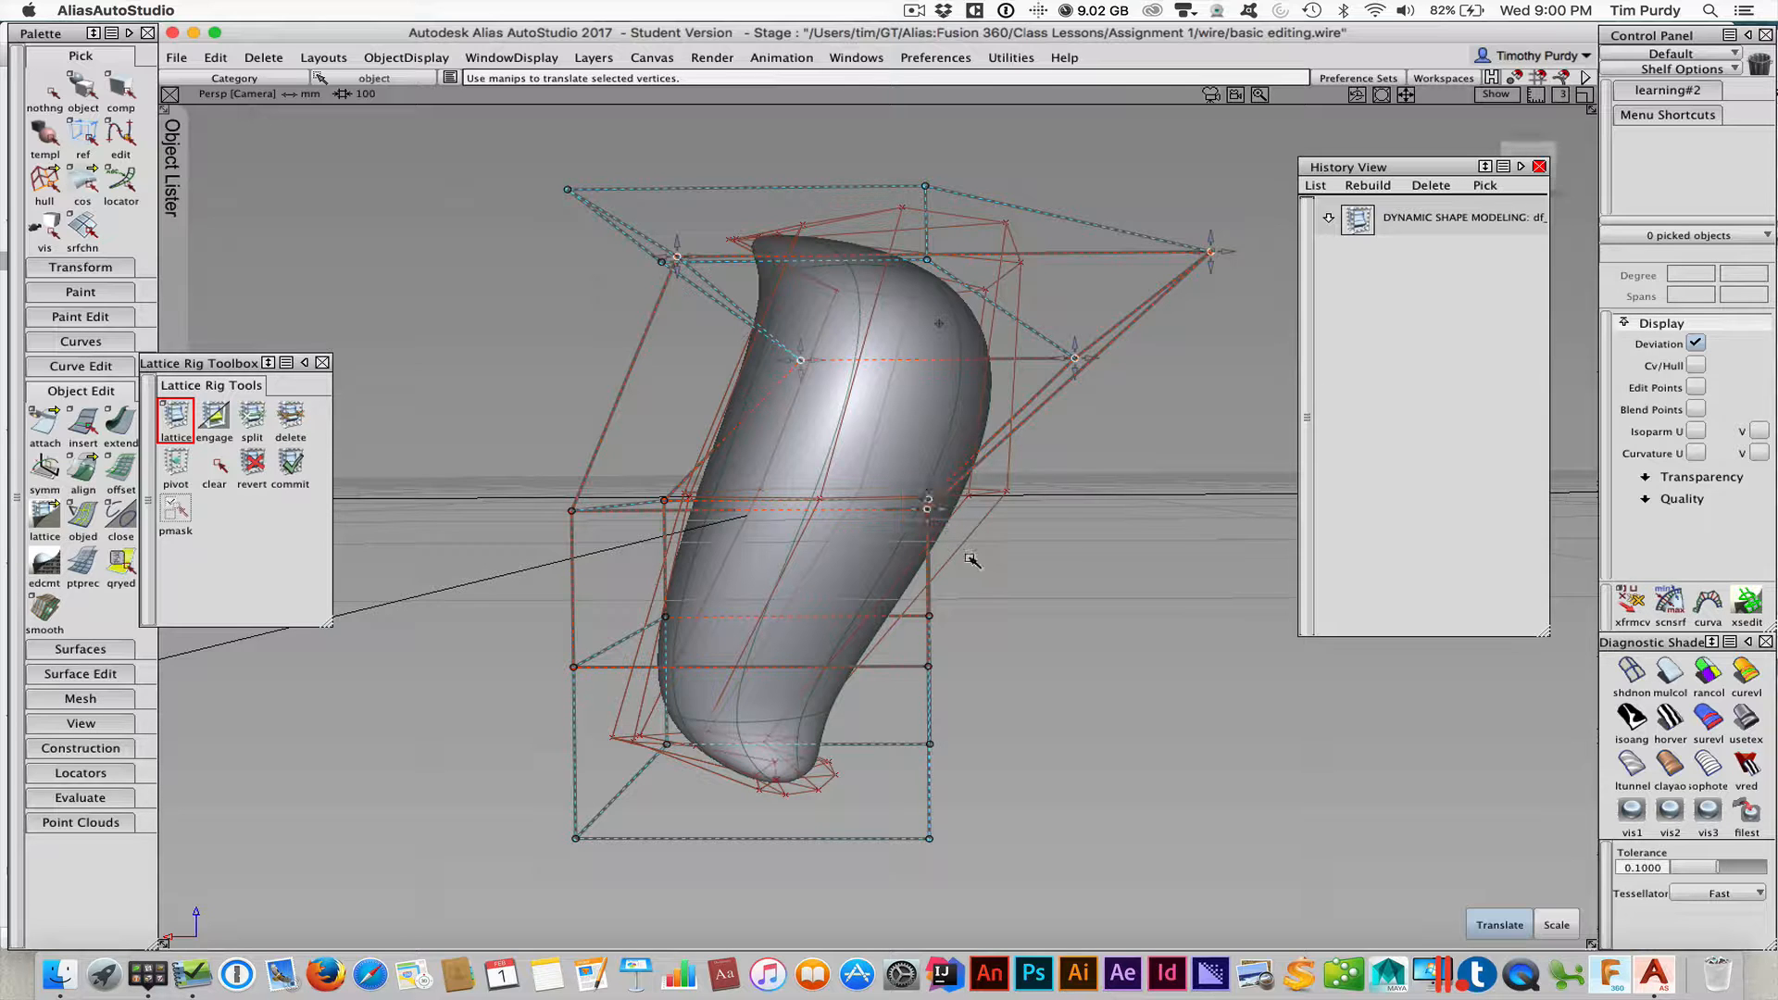
pyautogui.moveTo(946, 511); pyautogui.dragTo(1057, 681)
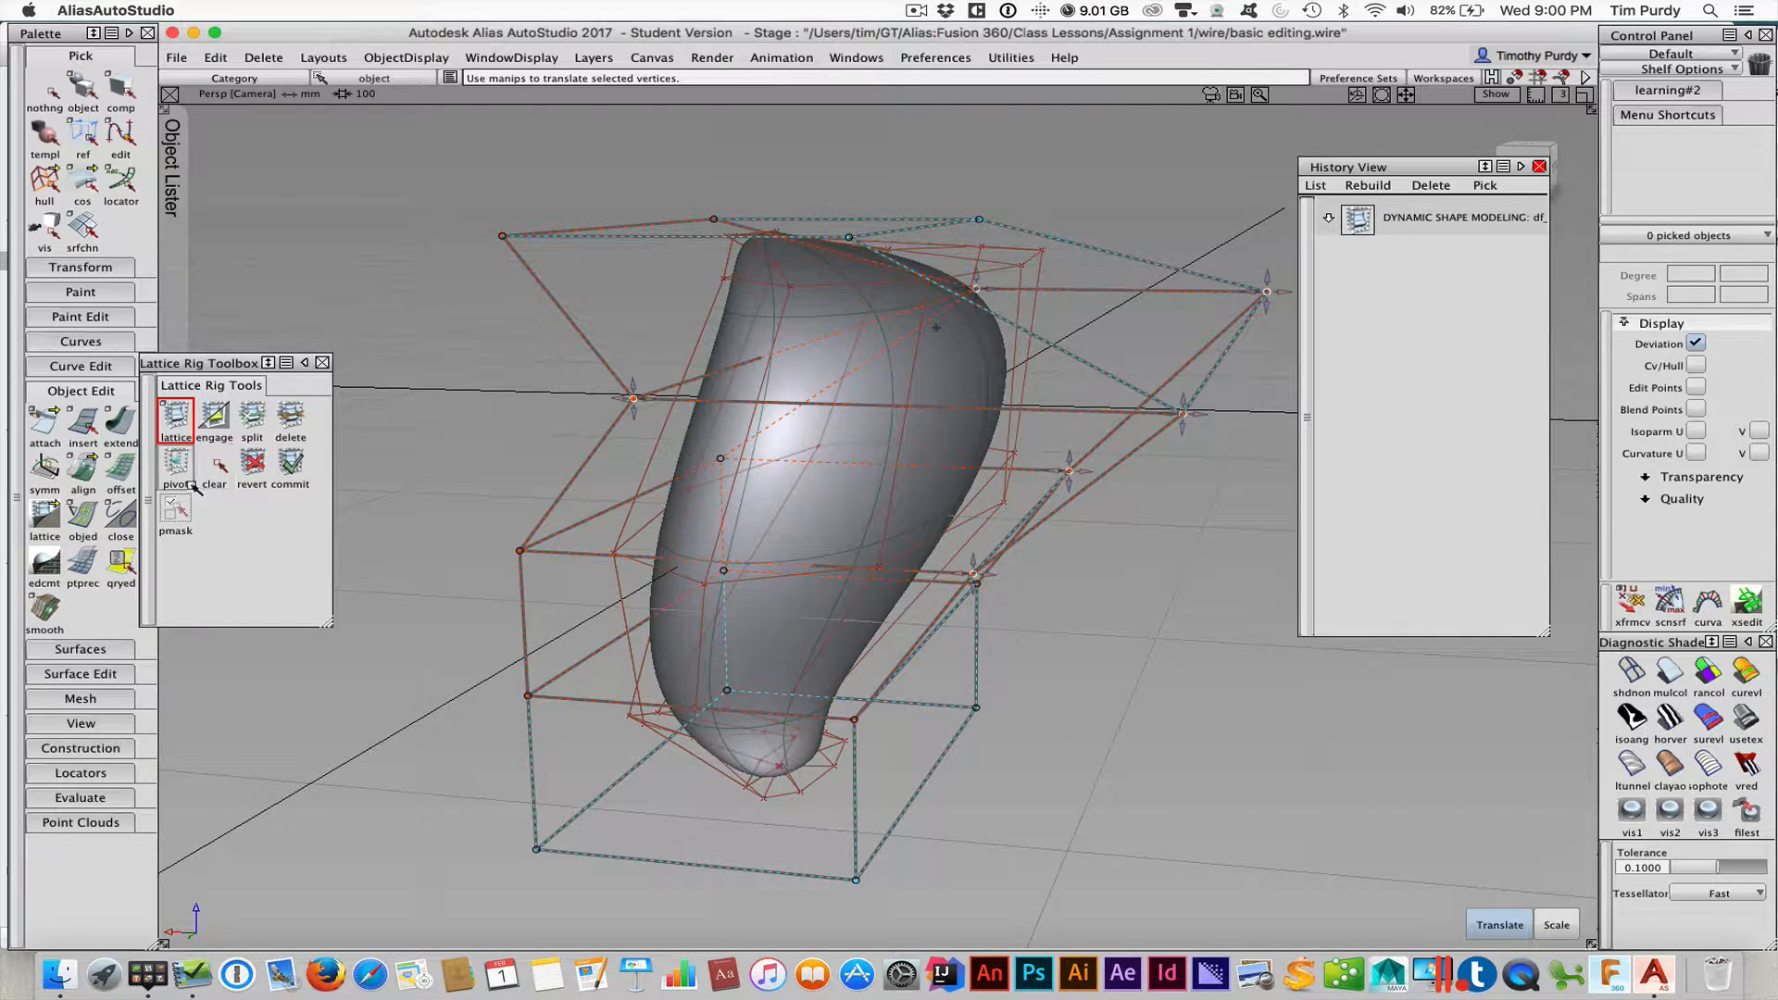
# Clear the vertex selection, select the opposite side's two vertices on the uppermost split level and translate them sideways
pyautogui.click(216, 466)
pyautogui.keyDown('alt'); pyautogui.keyDown('shift'); pyautogui.moveTo(715, 500); pyautogui.dragTo(876, 391); pyautogui.keyUp('shift'); pyautogui.keyUp('alt')
pyautogui.moveTo(902, 293); pyautogui.dragTo(830, 355)
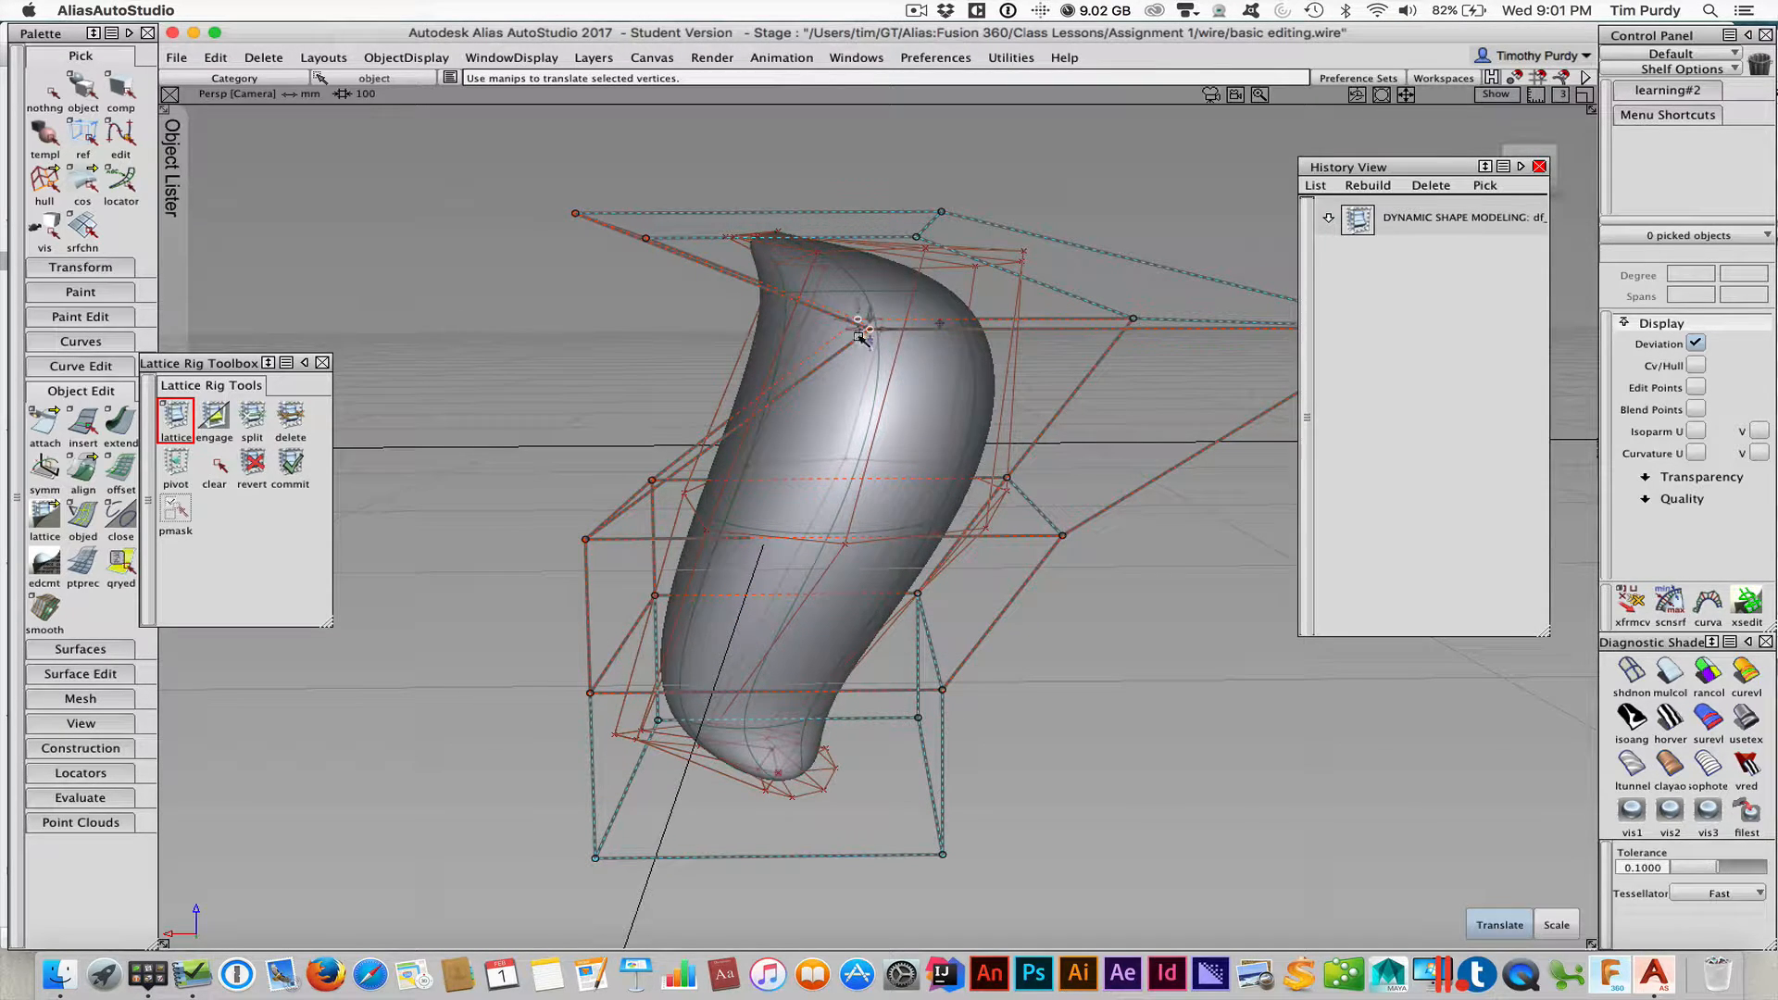
pyautogui.keyDown('alt'); pyautogui.keyDown('shift'); pyautogui.moveTo(853, 385); pyautogui.dragTo(558, 406); pyautogui.keyUp('shift'); pyautogui.keyUp('alt')
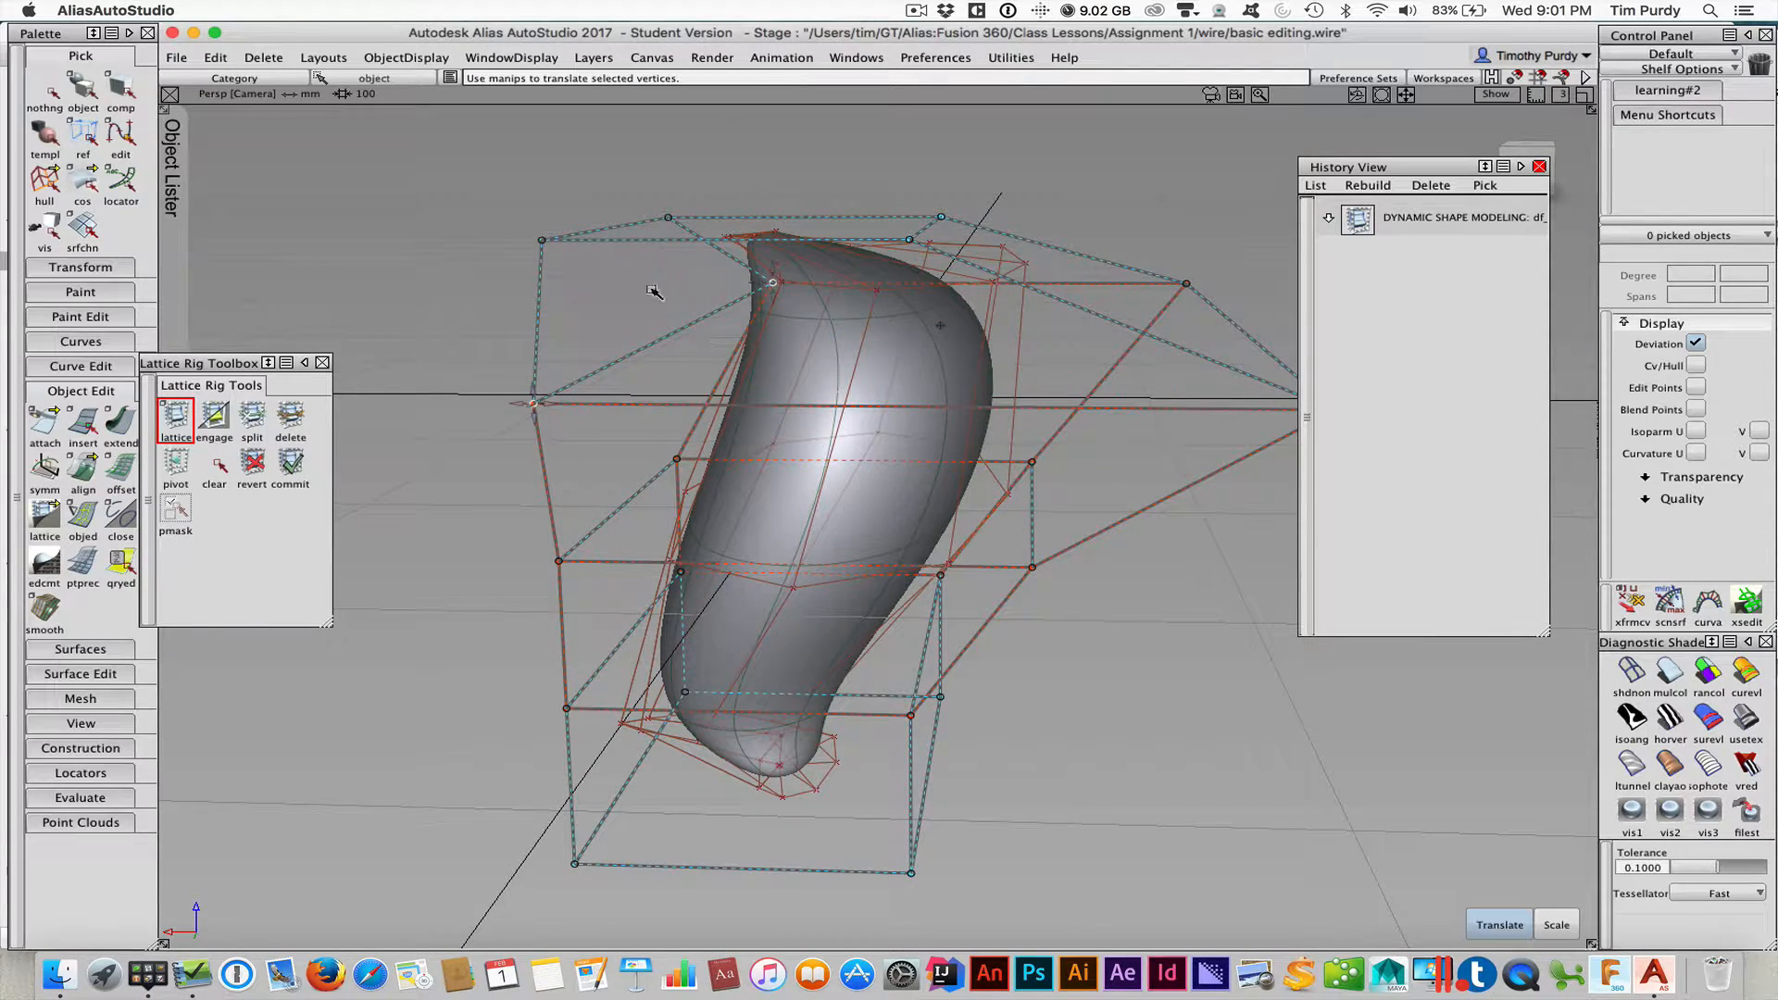
pyautogui.keyDown('alt'); pyautogui.keyDown('shift'); pyautogui.moveTo(824, 356); pyautogui.dragTo(554, 550); pyautogui.keyUp('shift'); pyautogui.keyUp('alt')
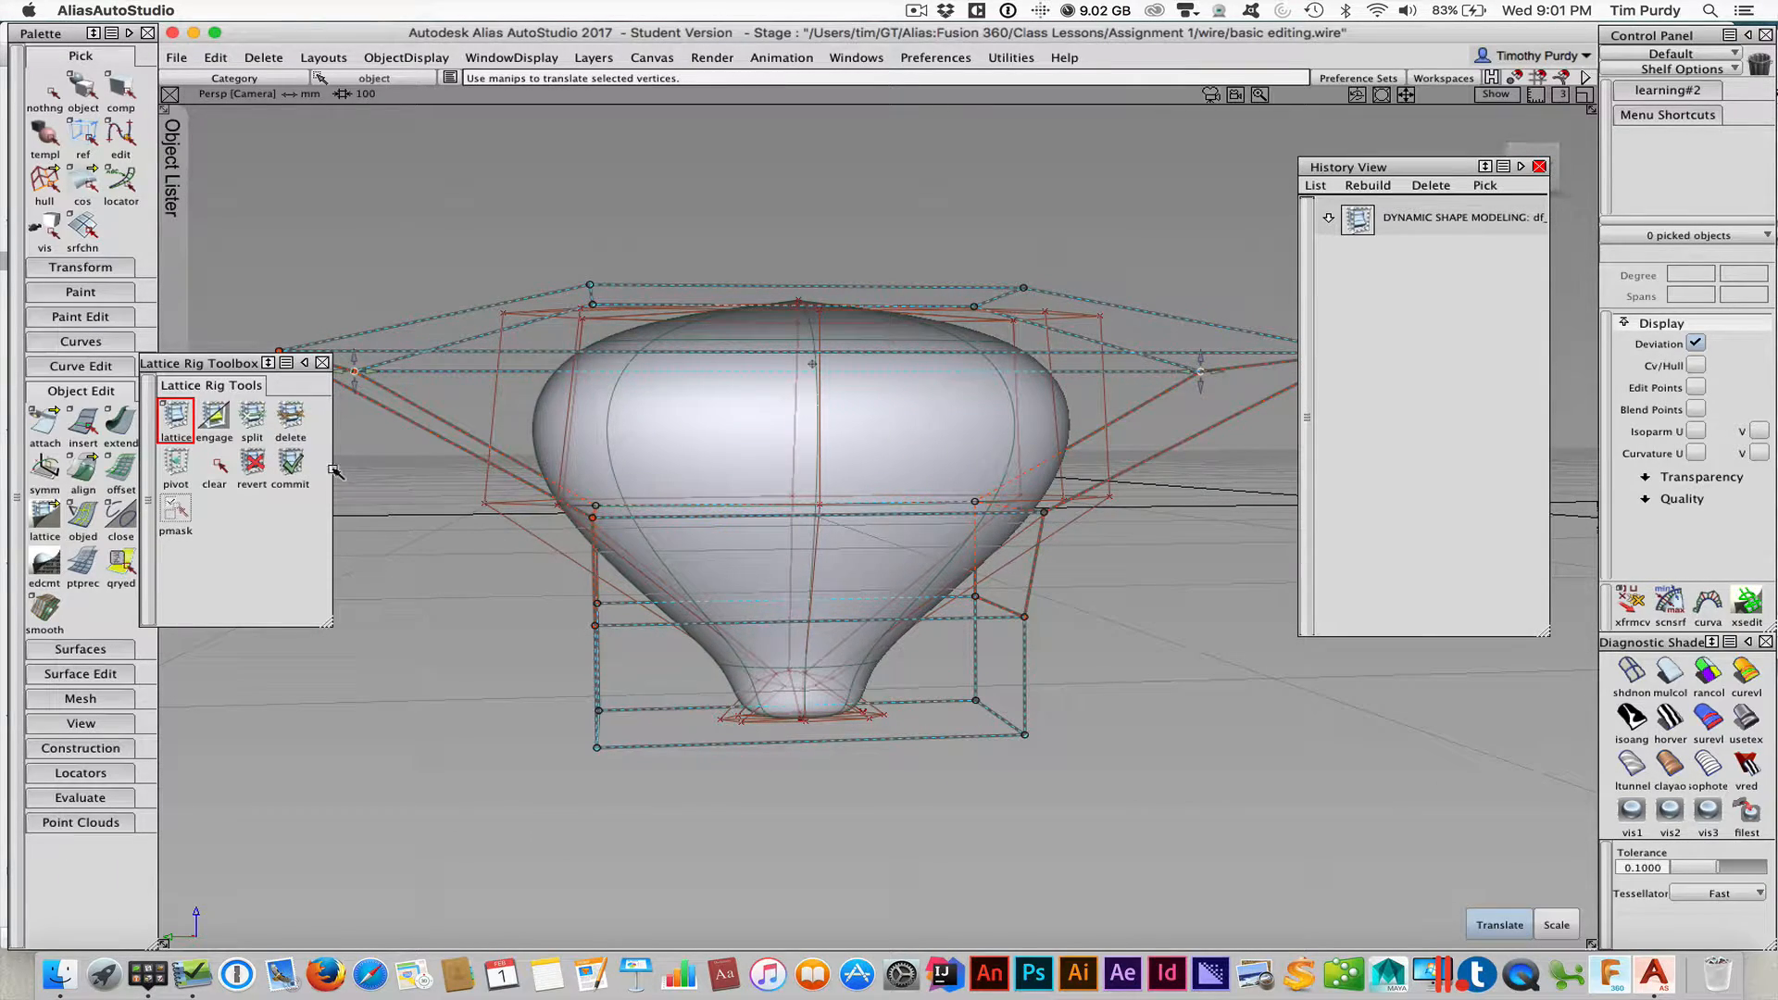
# Select only the eight vertices of the middle and lower split levels, scale them outward, and close the History View and Lattice Rig Toolbox
pyautogui.click(215, 468)
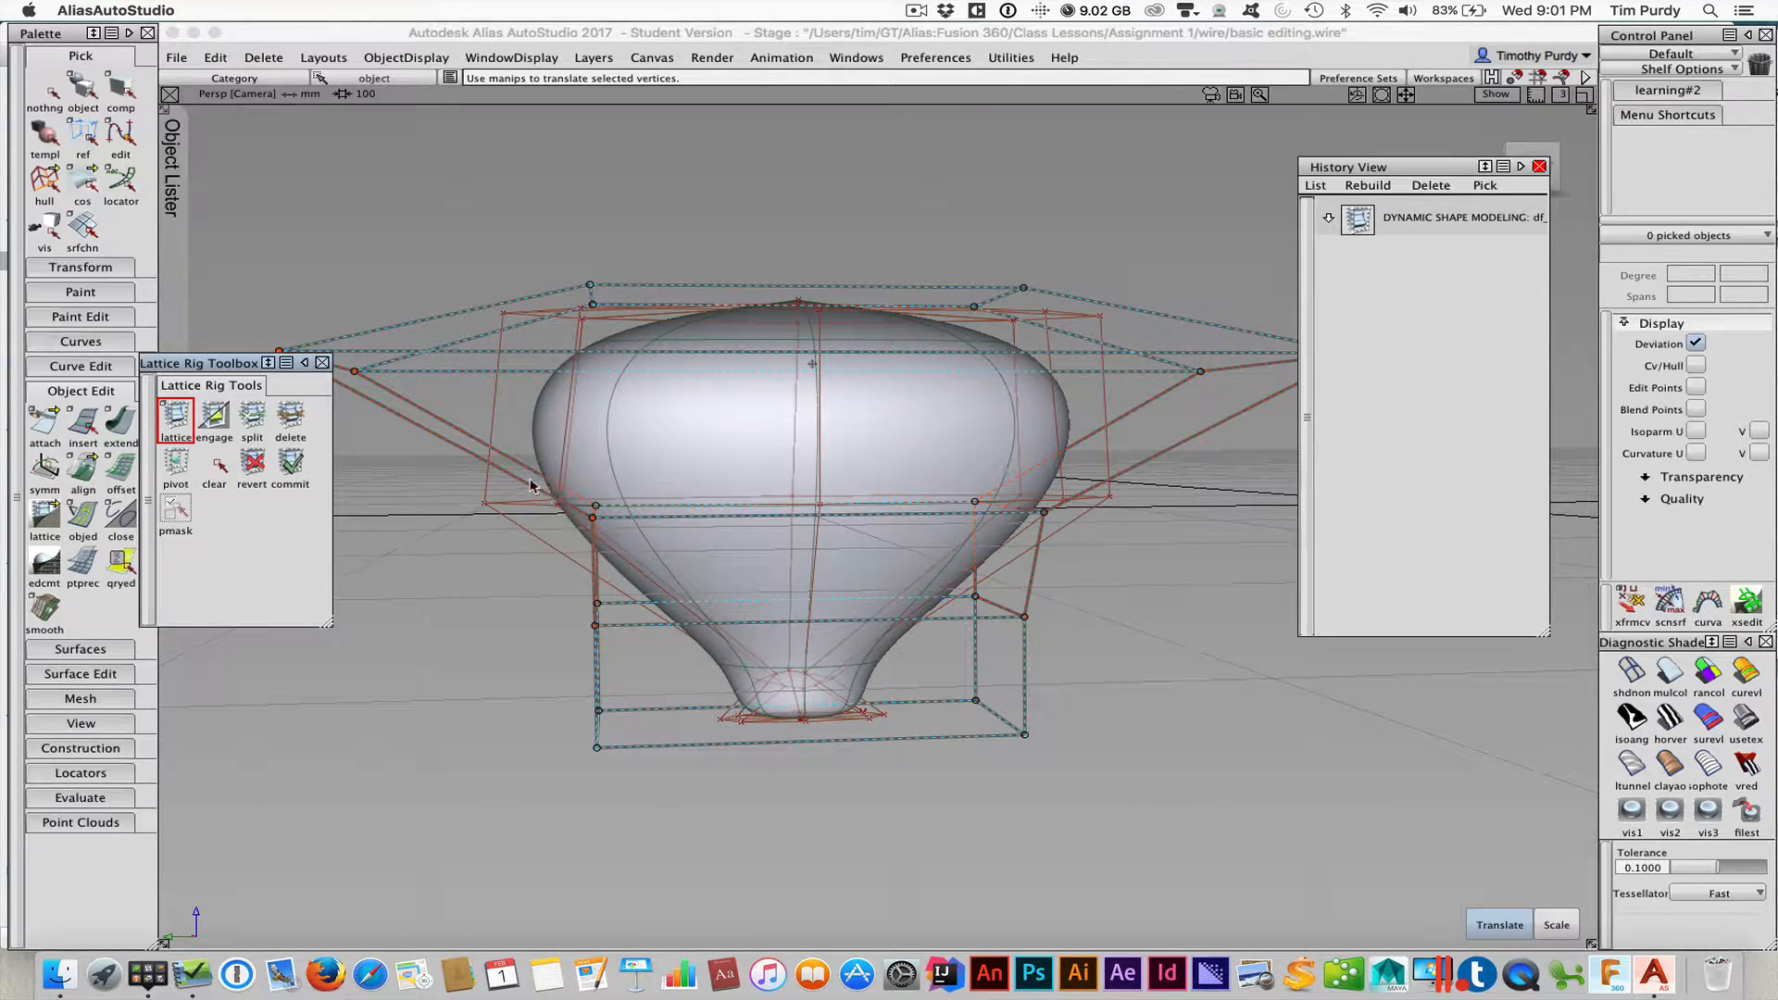
pyautogui.moveTo(532, 485); pyautogui.dragTo(1088, 647)
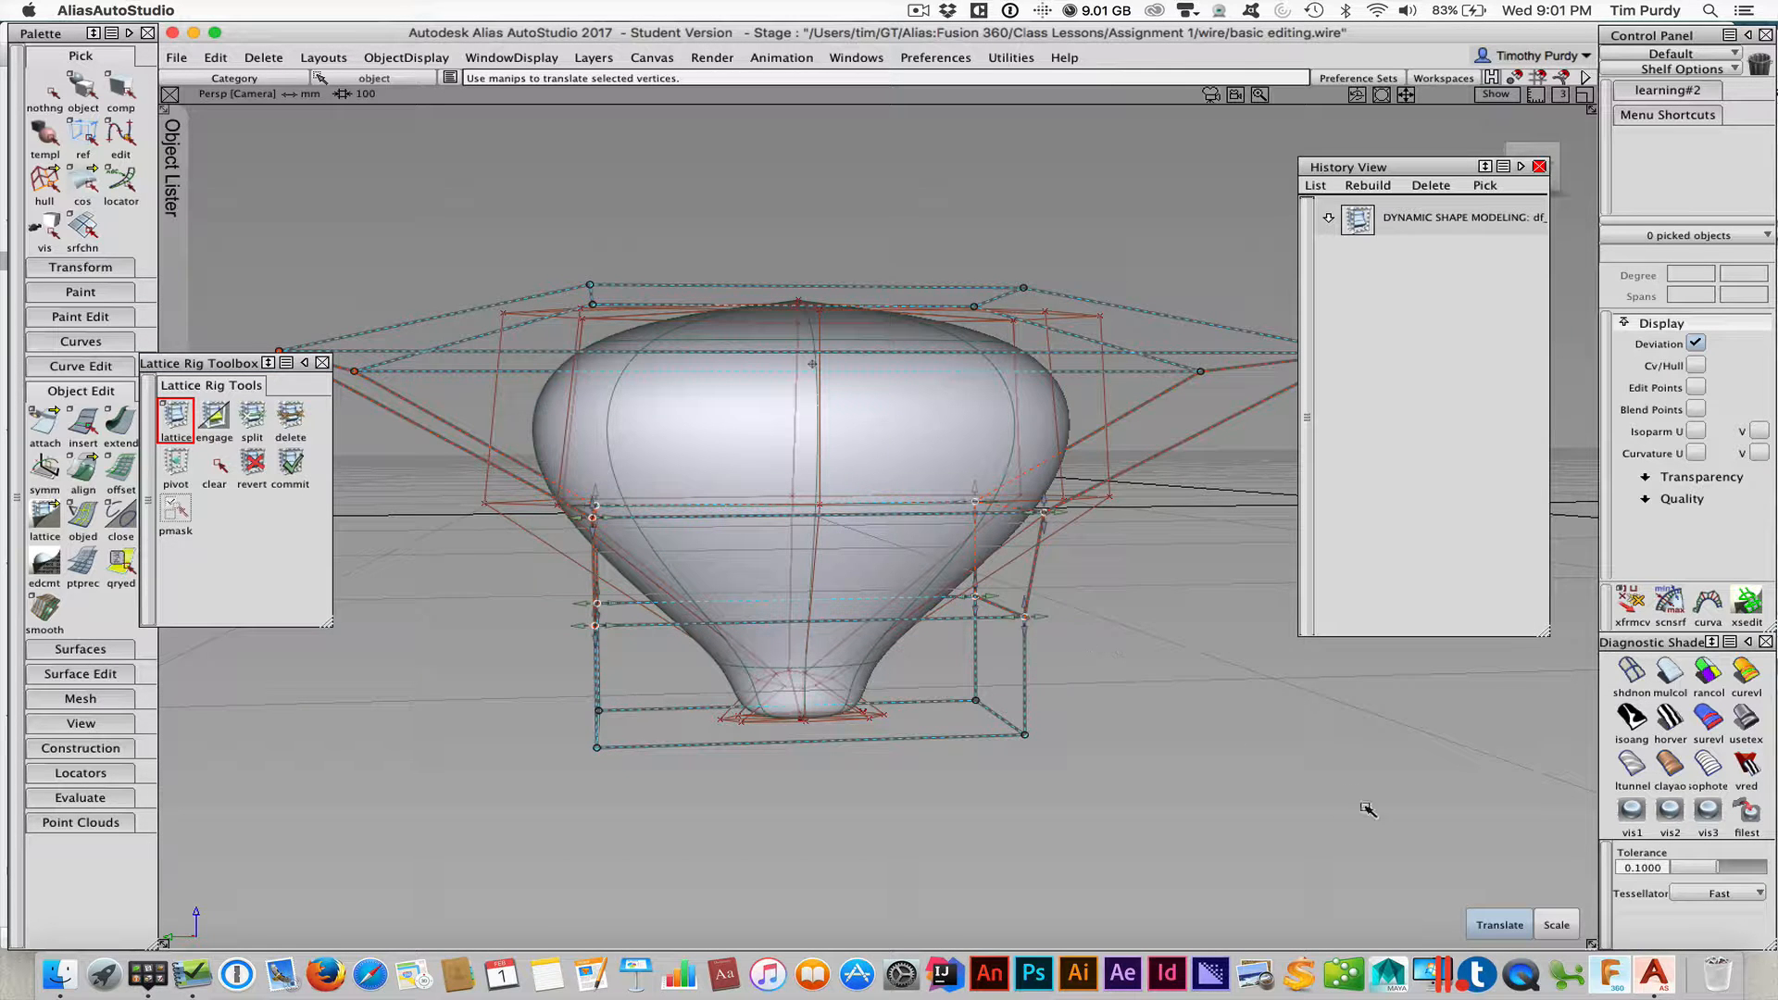
pyautogui.click(1558, 925)
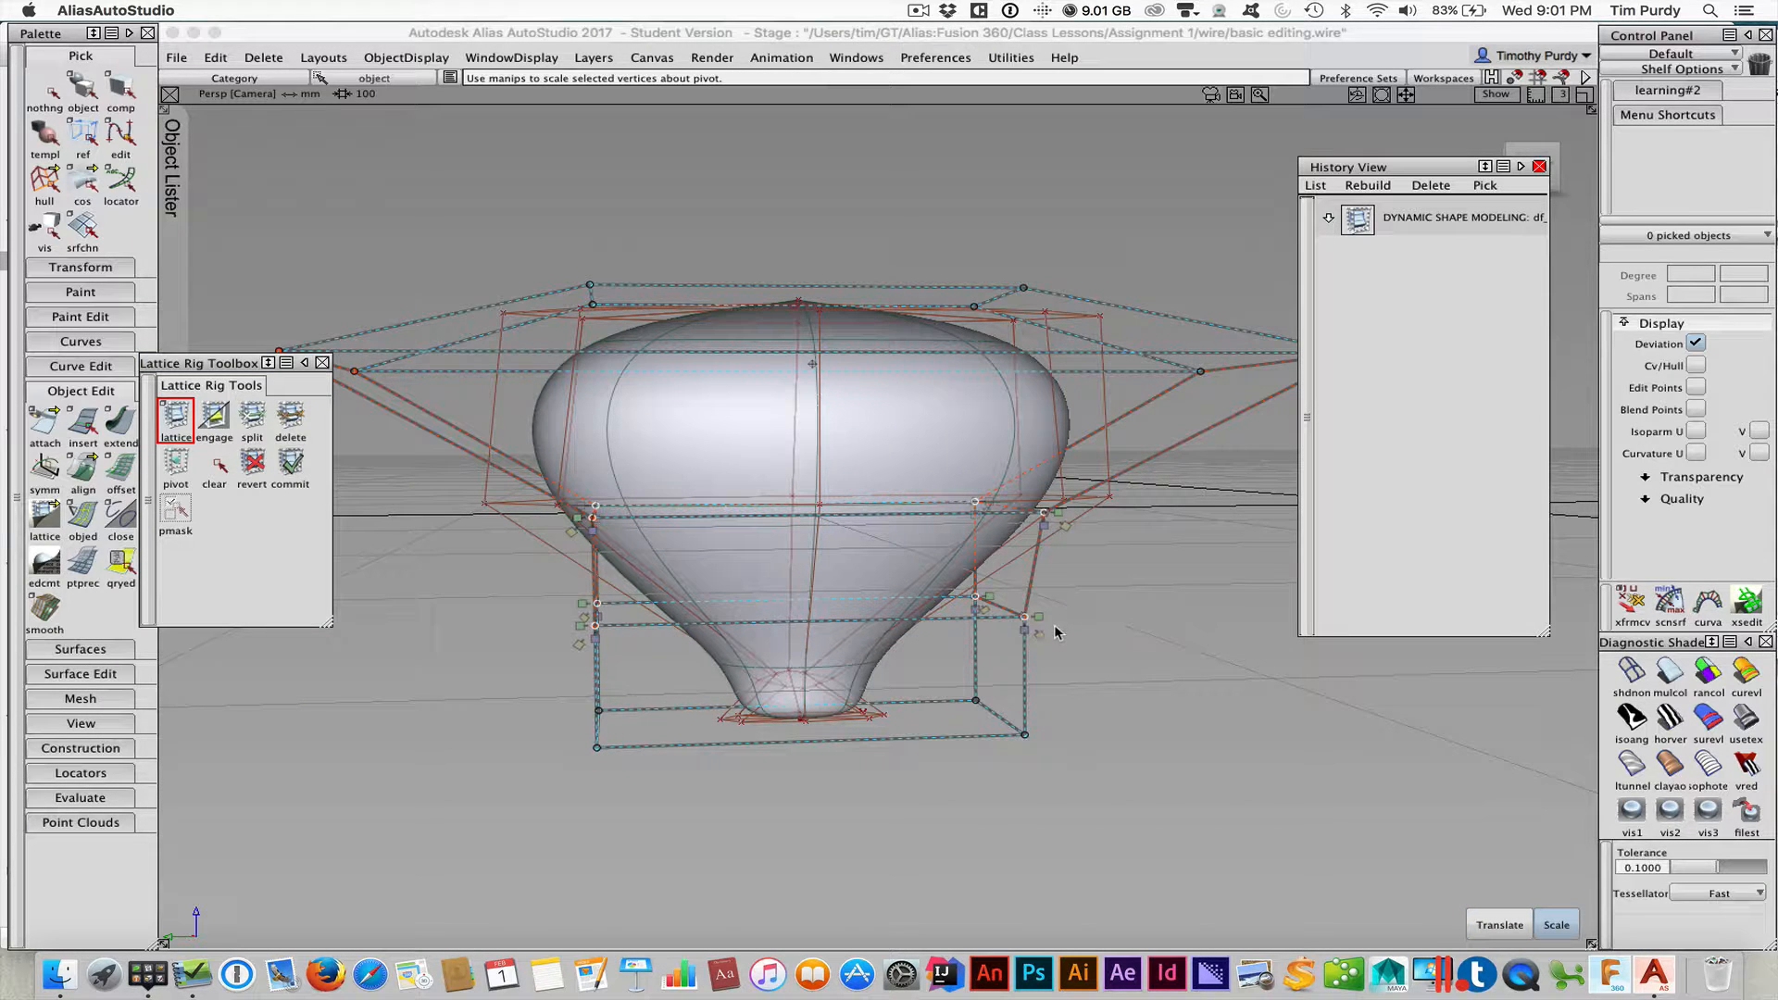
pyautogui.moveTo(1042, 621); pyautogui.dragTo(899, 649)
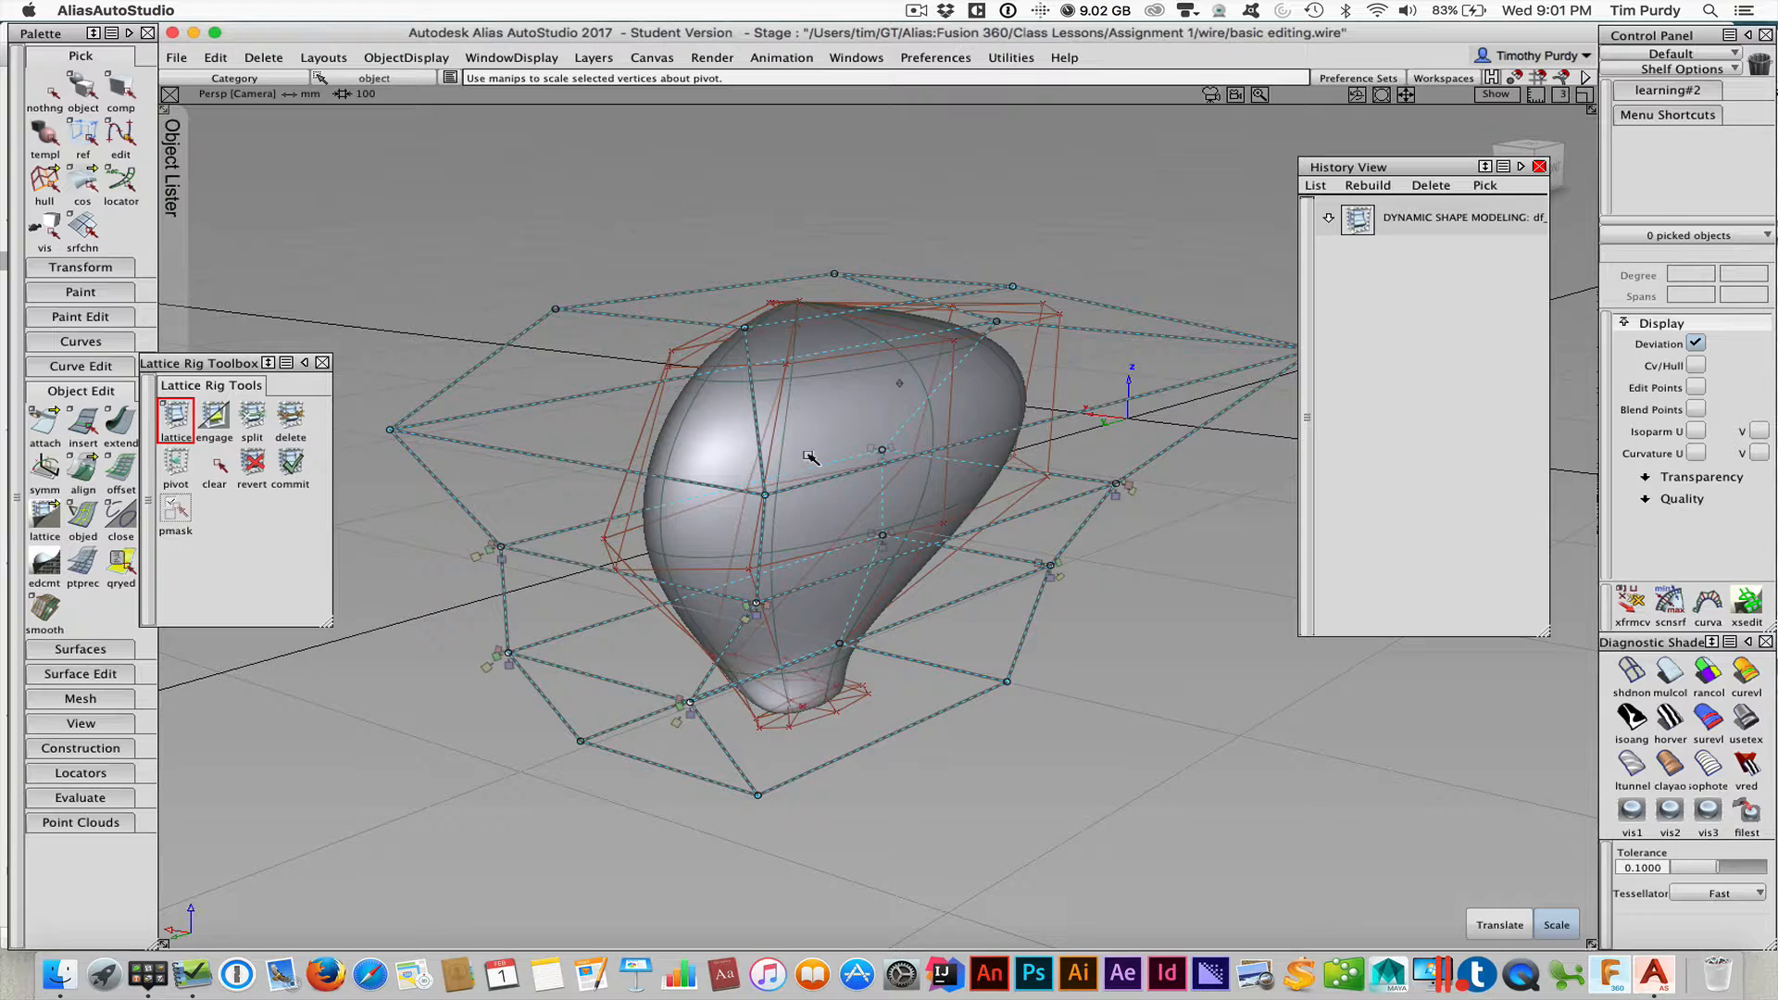
pyautogui.click(1539, 166)
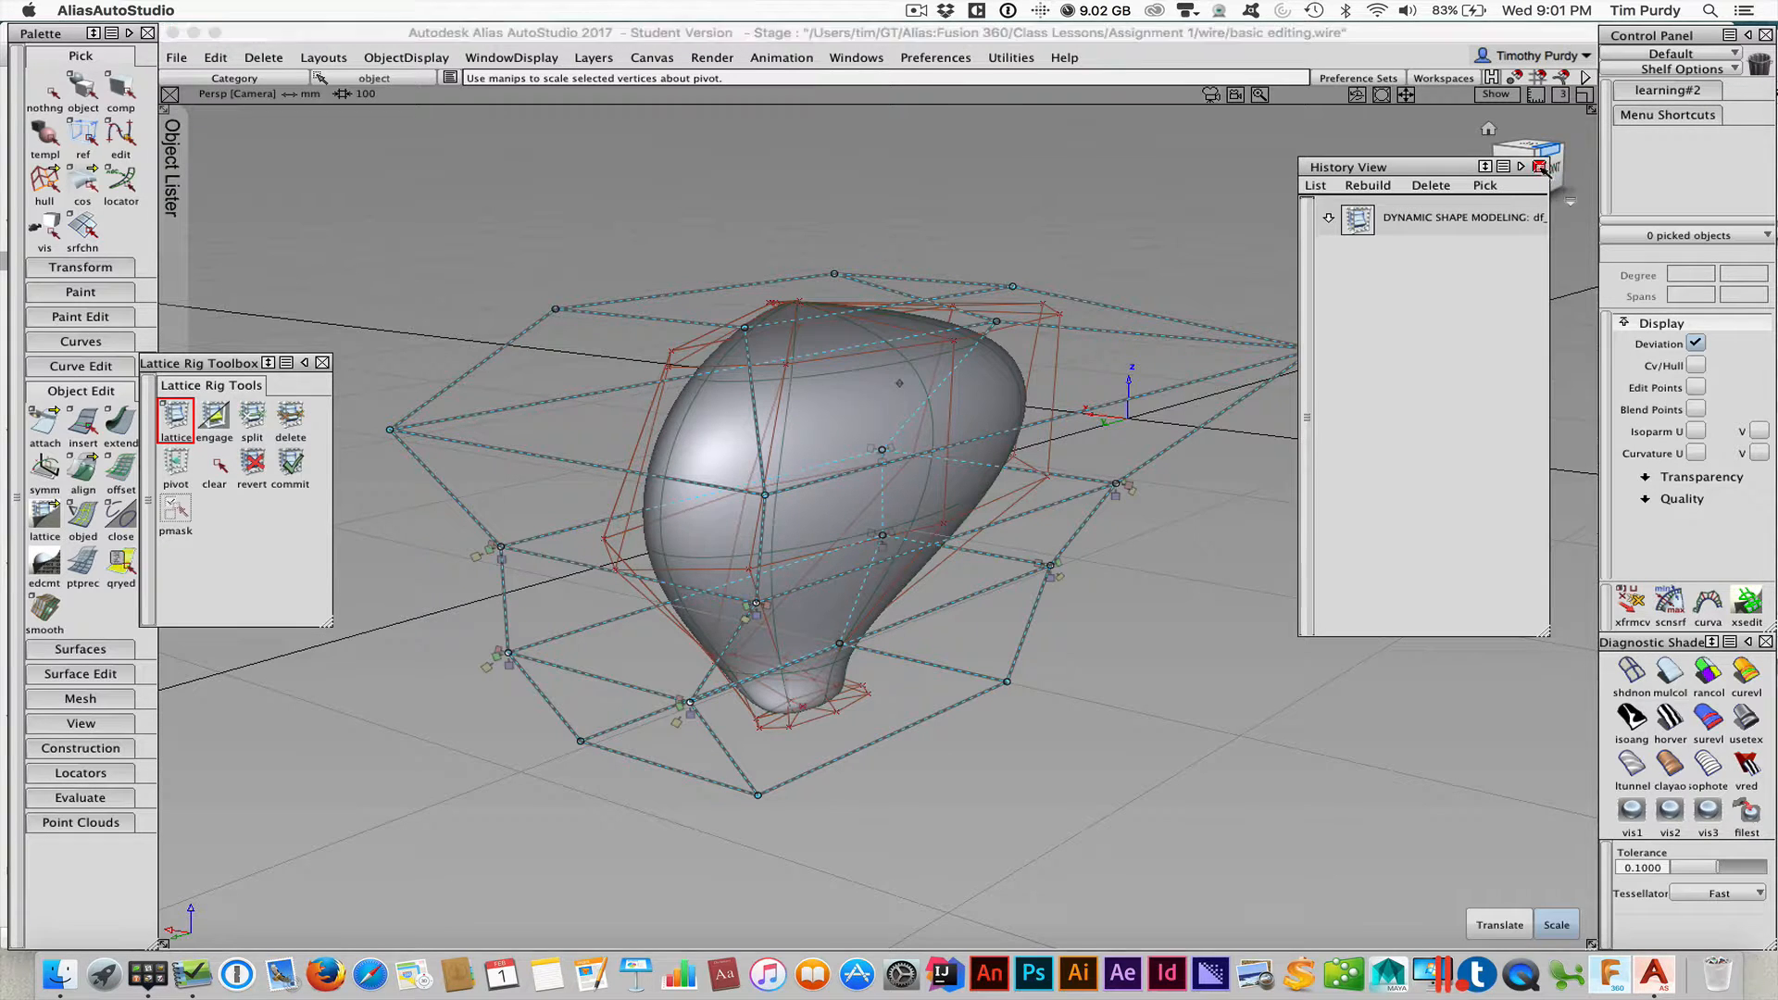
pyautogui.click(324, 362)
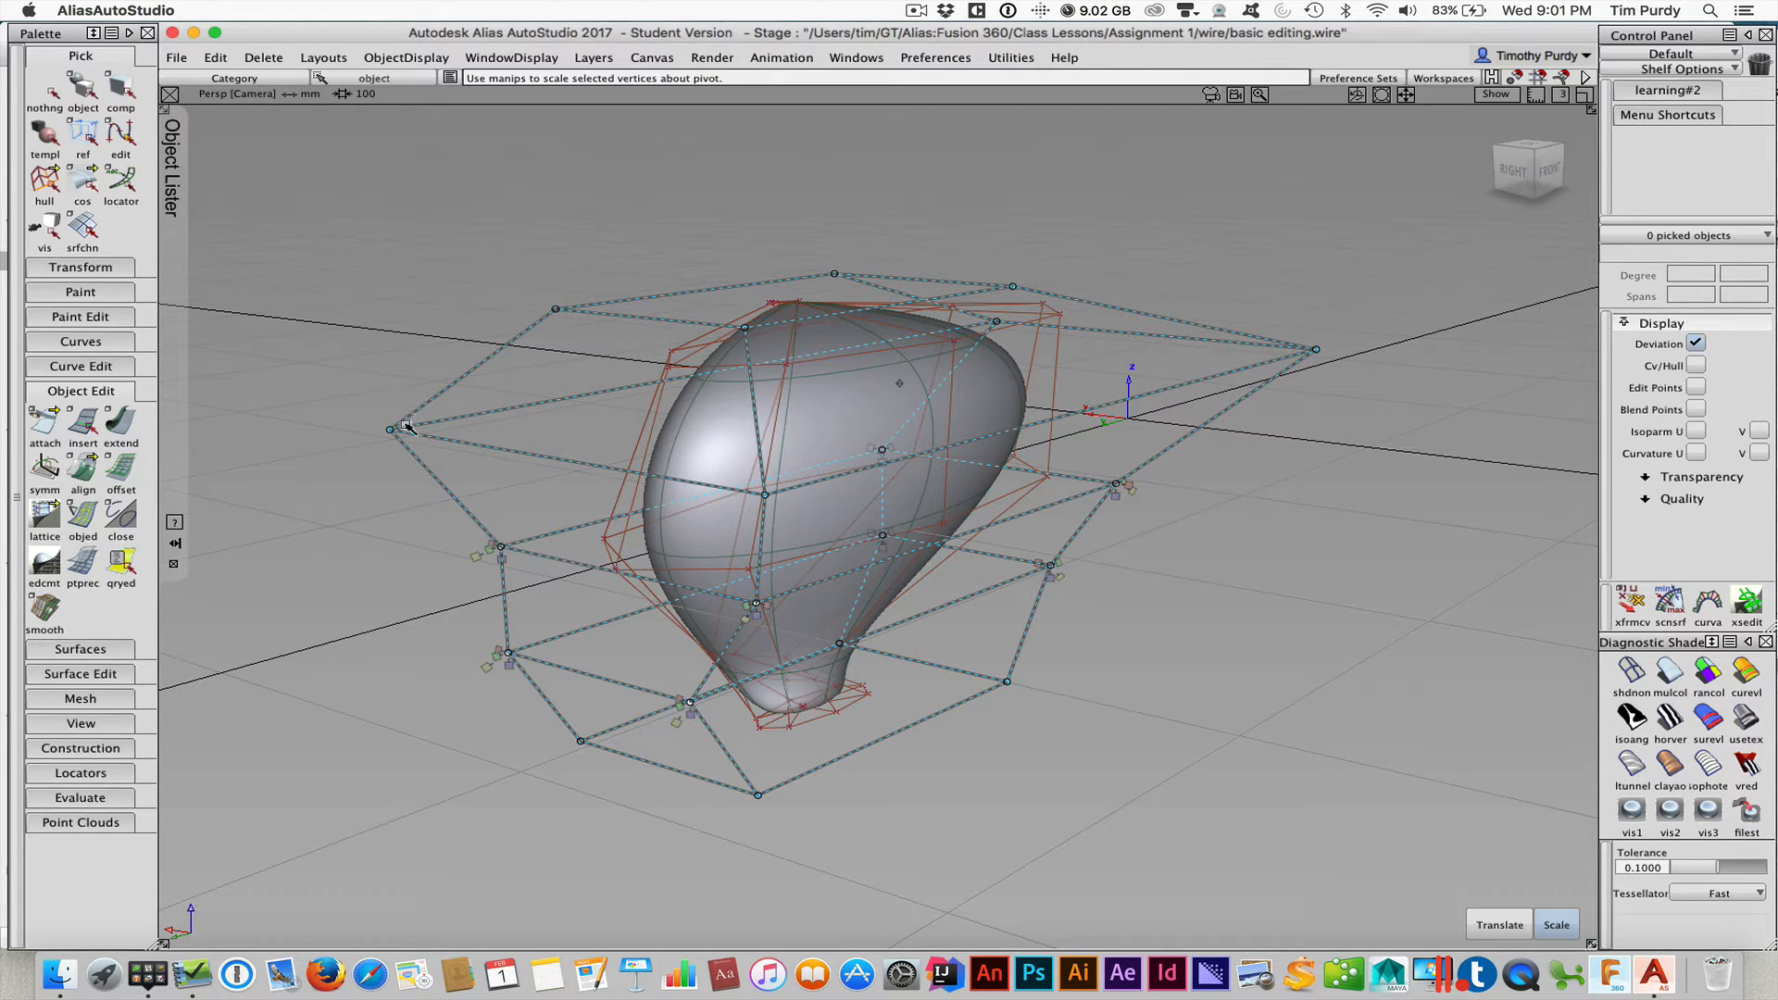